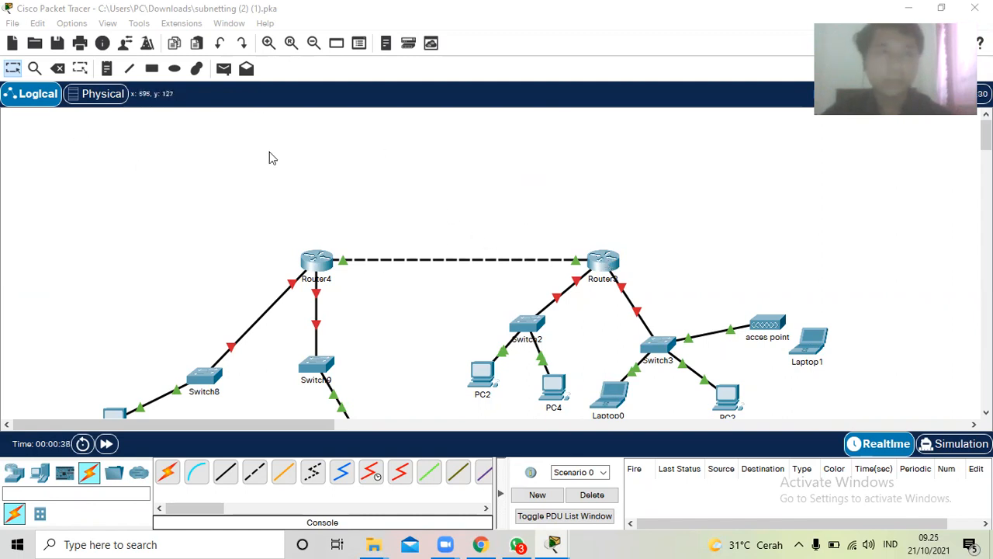
# Add a note reading "Network 192.168.1.0/24" just above the router that links Switch2 and Switch3
pyautogui.click(106, 69)
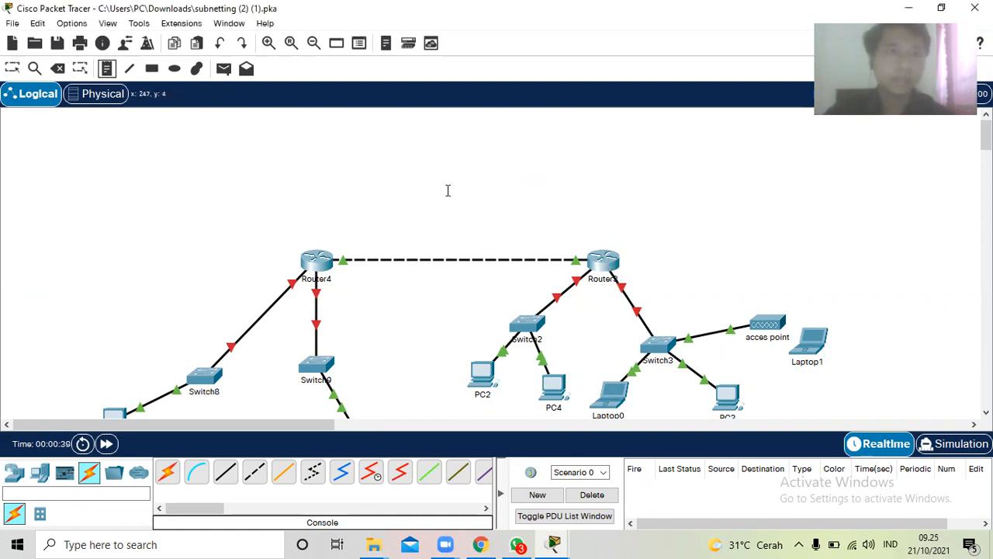
pyautogui.click(592, 230)
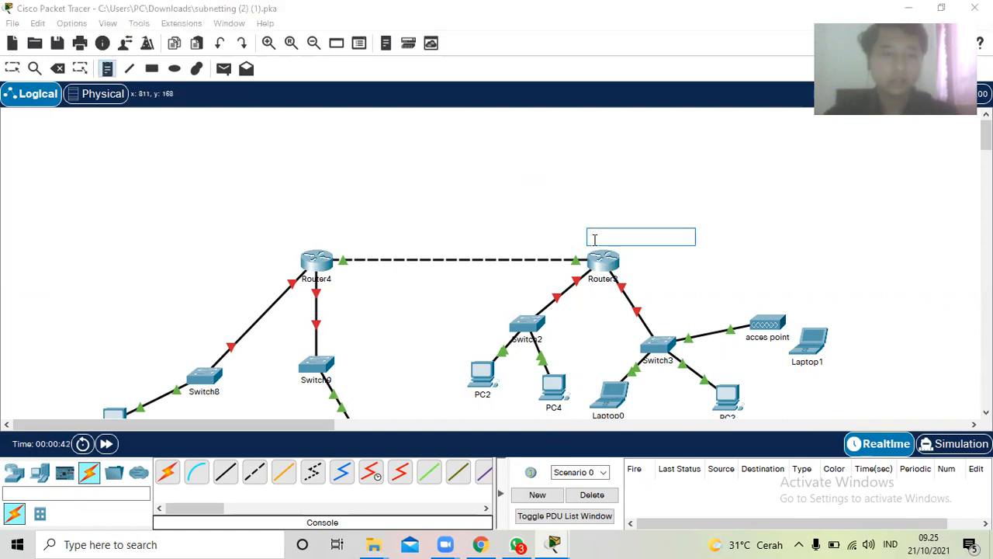
pyautogui.write('Net')
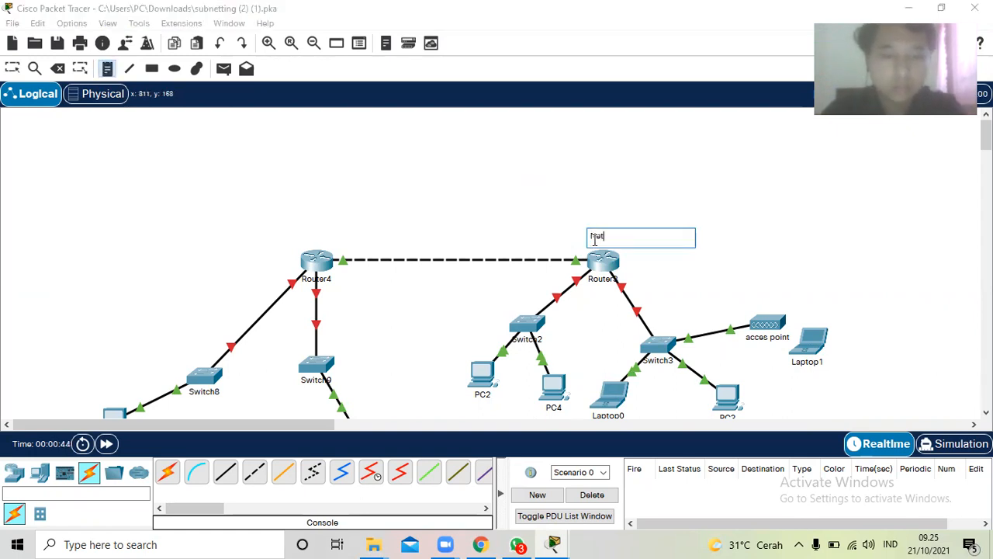
pyautogui.write('work 1')
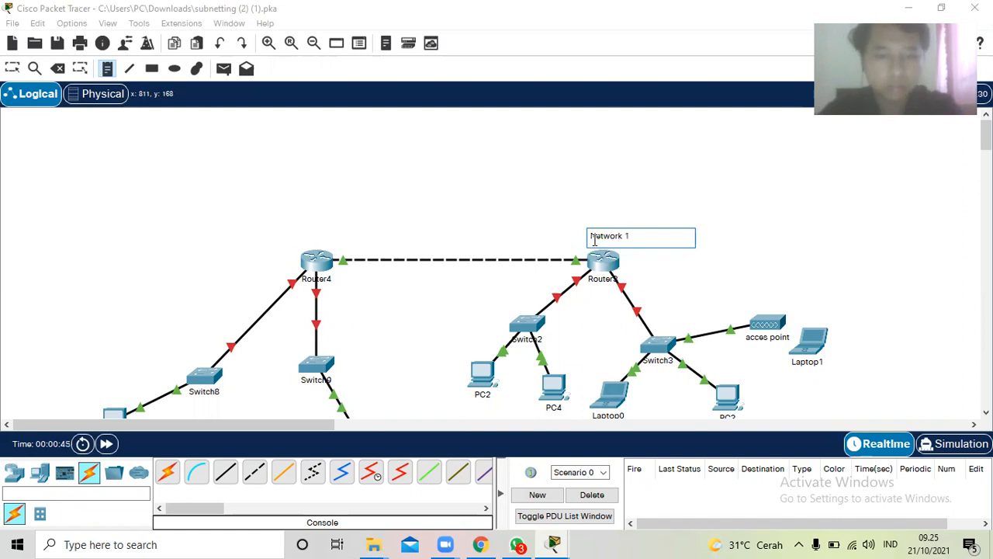
pyautogui.write('92.168')
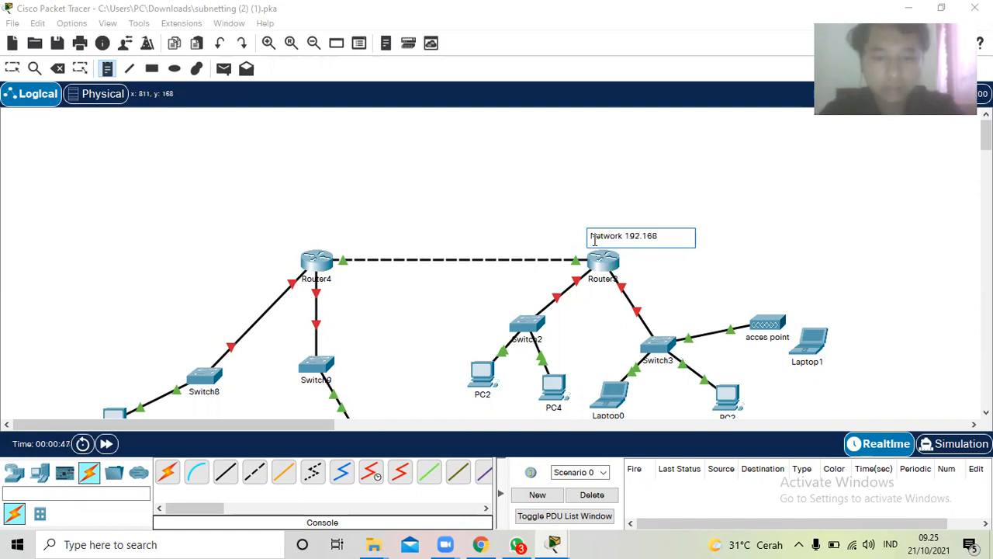
pyautogui.write('.1.0/24')
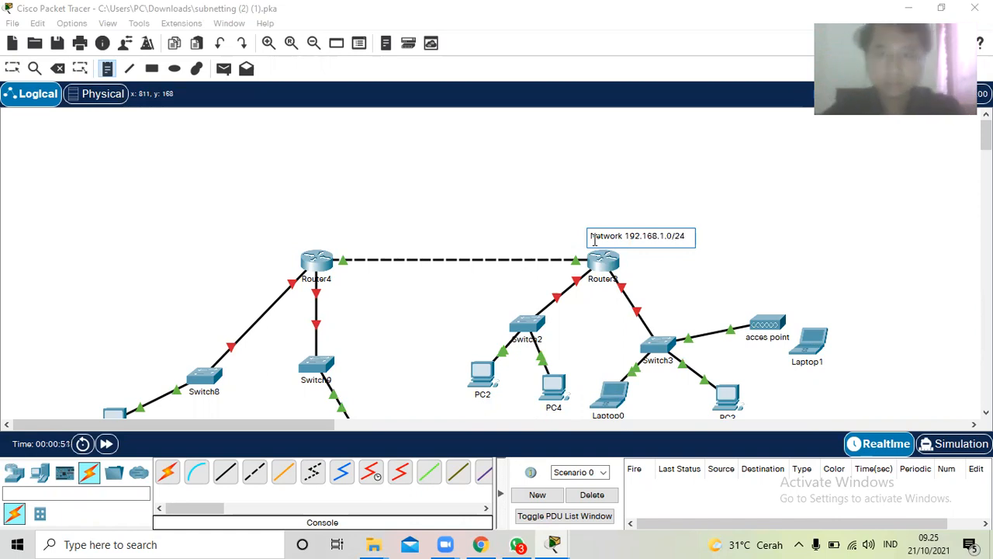
# Add a three-line note above Switch2 reading "Subnet 1", "192.168.1.0/25" and "255.255.255.128"
pyautogui.click(524, 286)
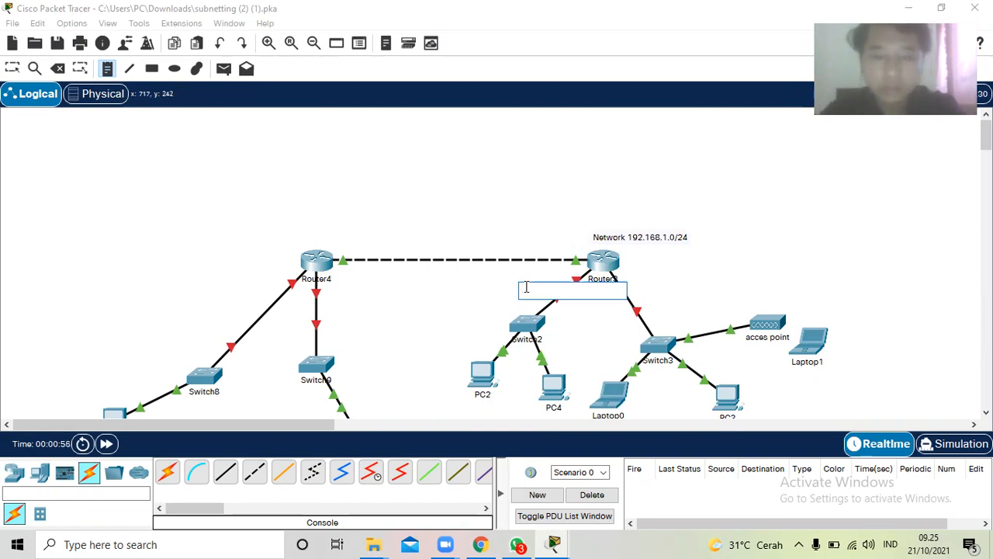
pyautogui.write('sub')
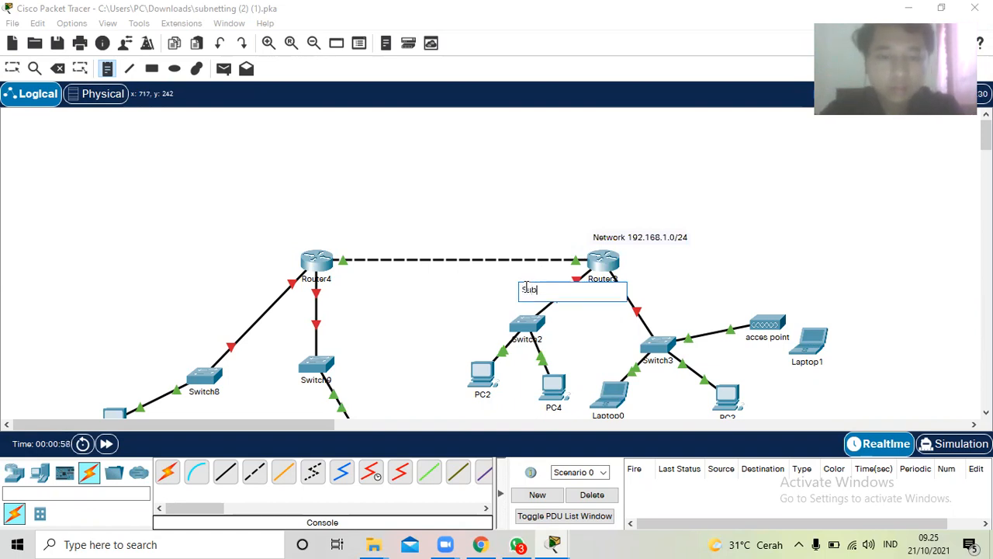
pyautogui.write('net 1')
pyautogui.press('Return')
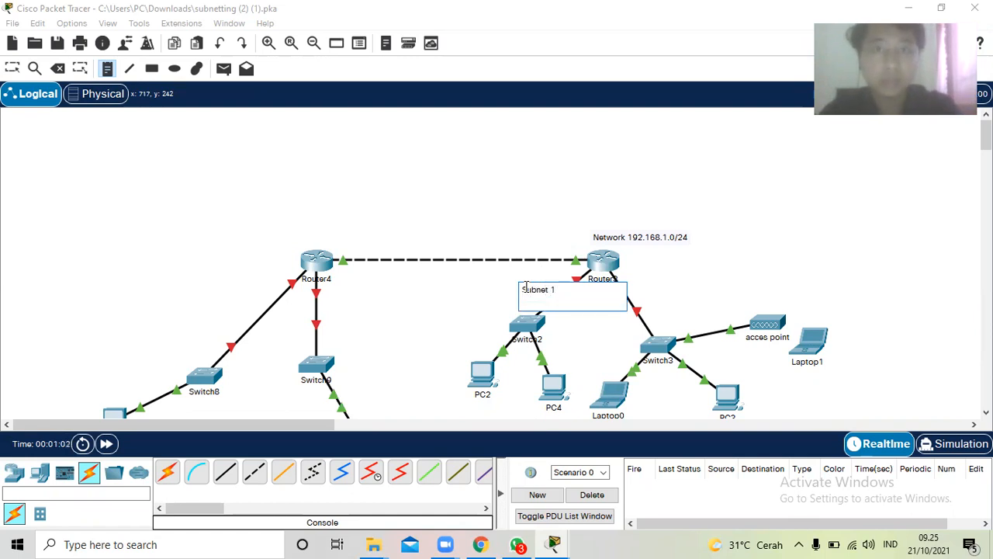
pyautogui.write('192.168.1.')
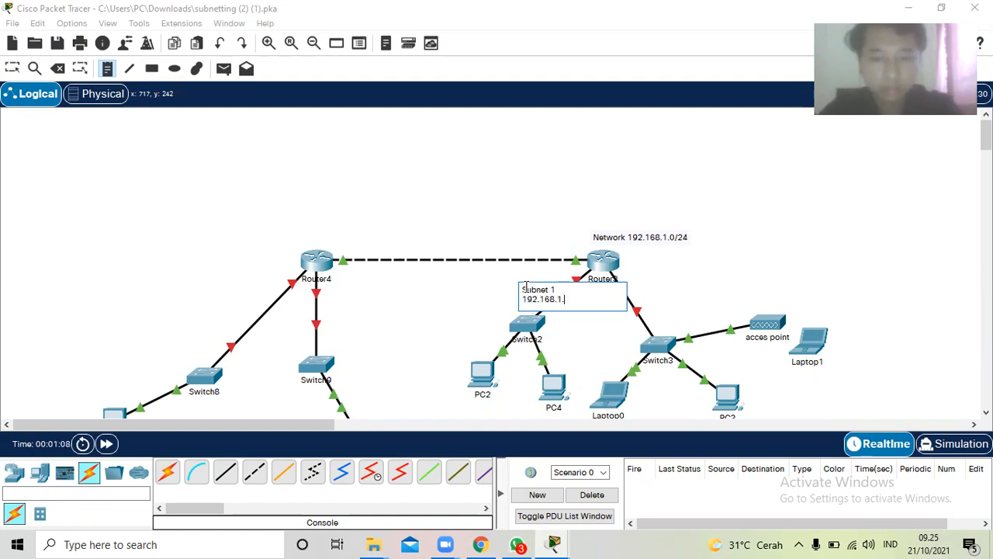
pyautogui.write('0/25')
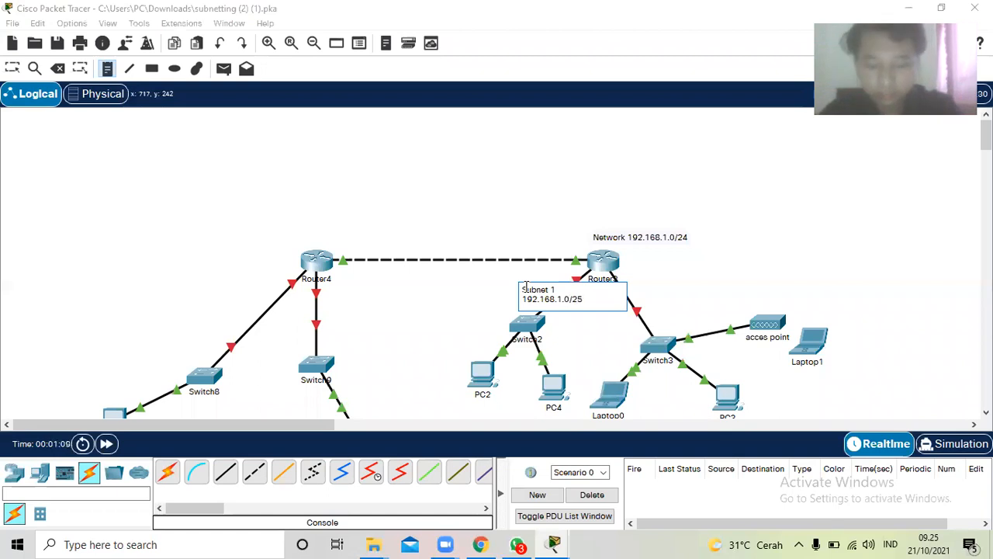
pyautogui.press('Return')
pyautogui.write('255.2')
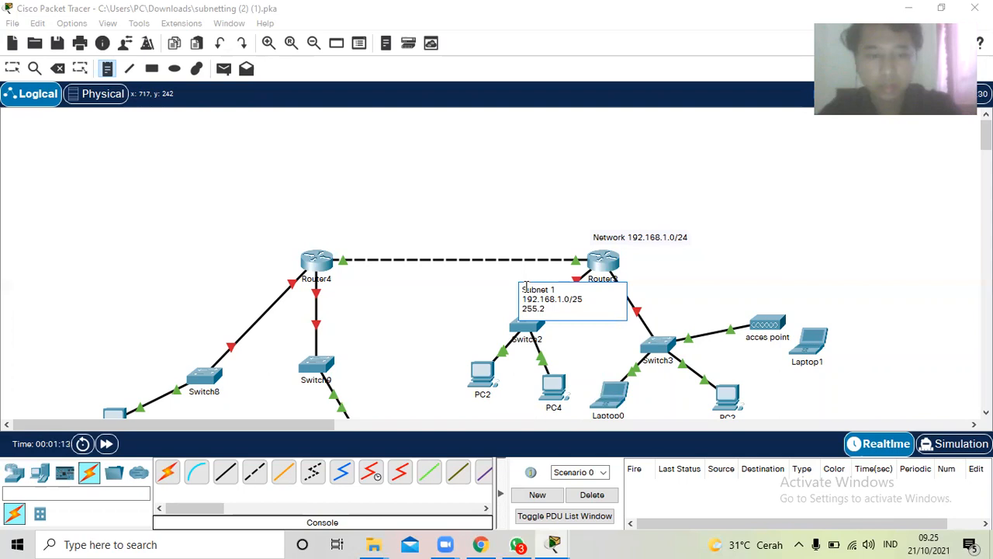
pyautogui.write('55255.255.255')
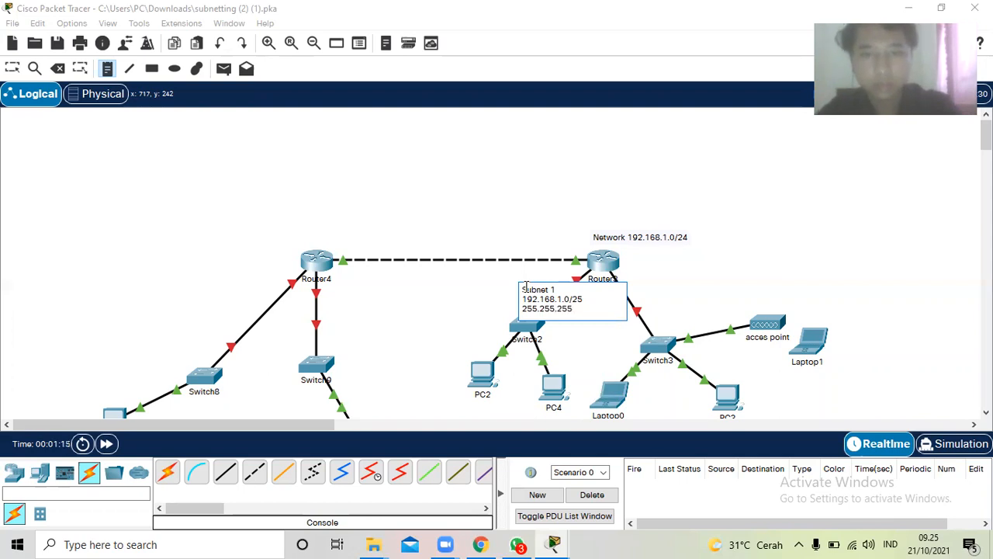
pyautogui.write('.128')
# Add a three-line note above Switch3 reading "Subnet 2", "192.168.1.128/25" and "255.255.255.128"
pyautogui.click(659, 287)
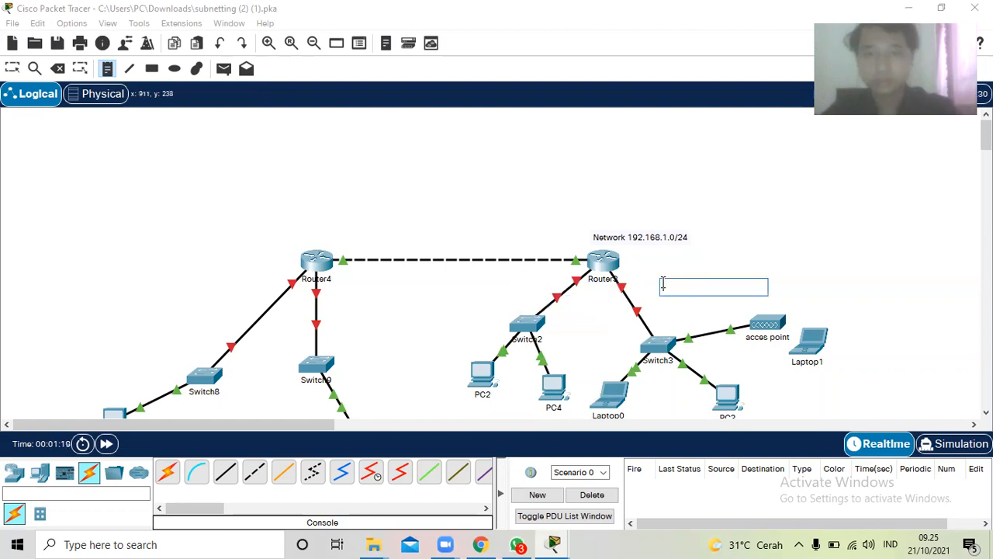
pyautogui.write('Subnet 2')
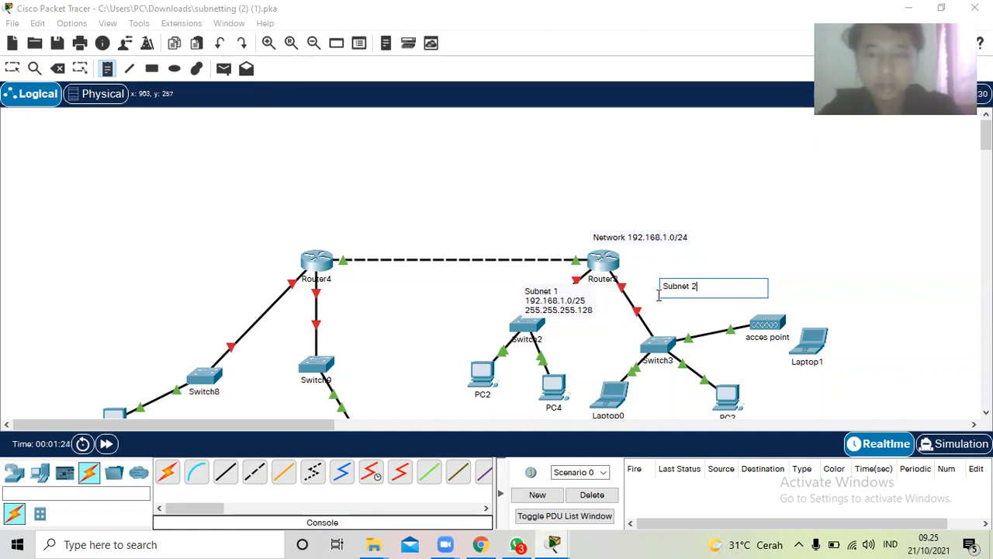
pyautogui.press('Return')
pyautogui.write('192')
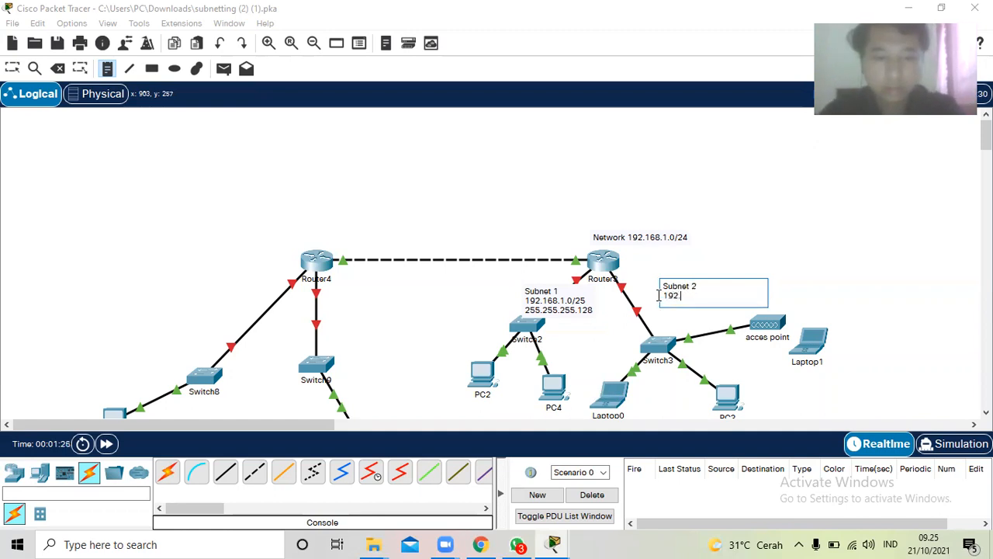
pyautogui.write('.168.1.')
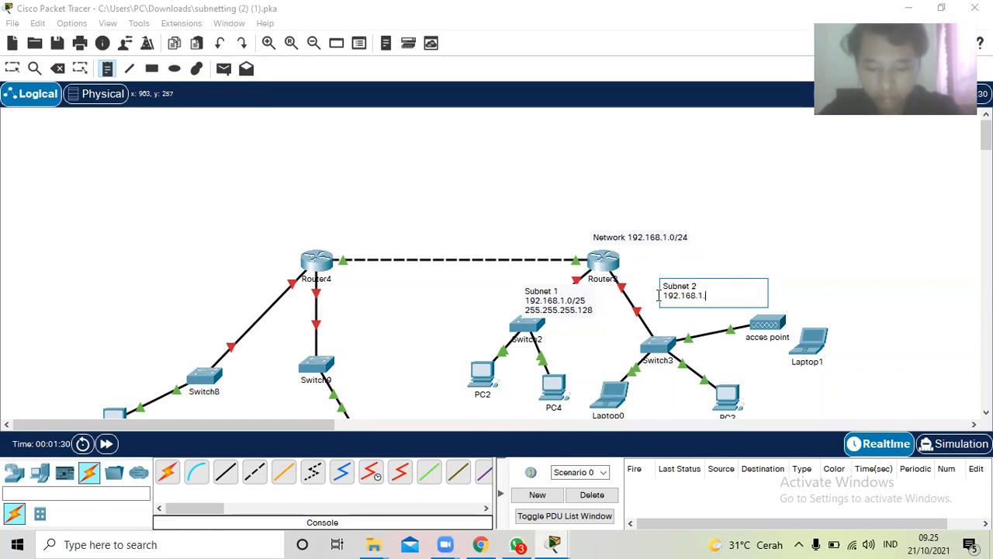
pyautogui.write('1')
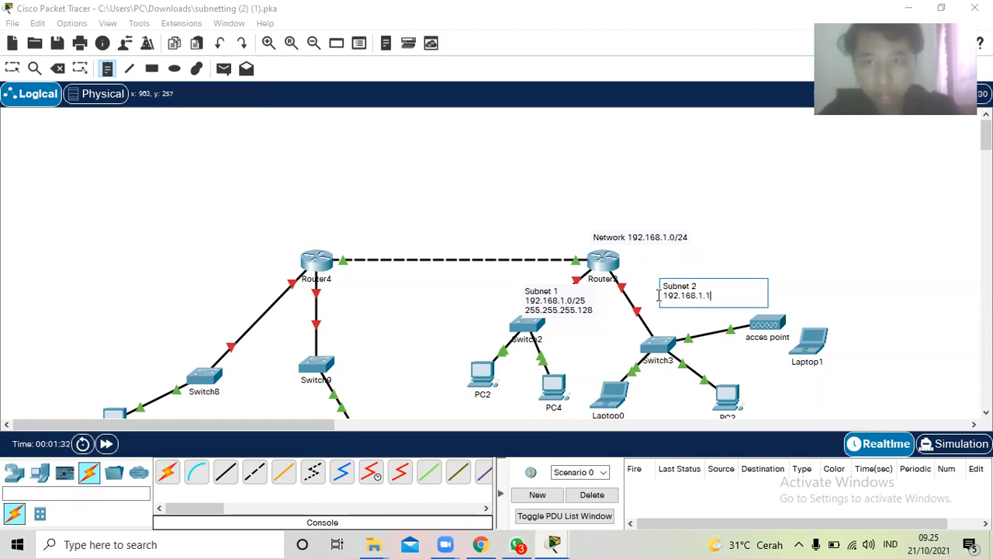
pyautogui.write('28')
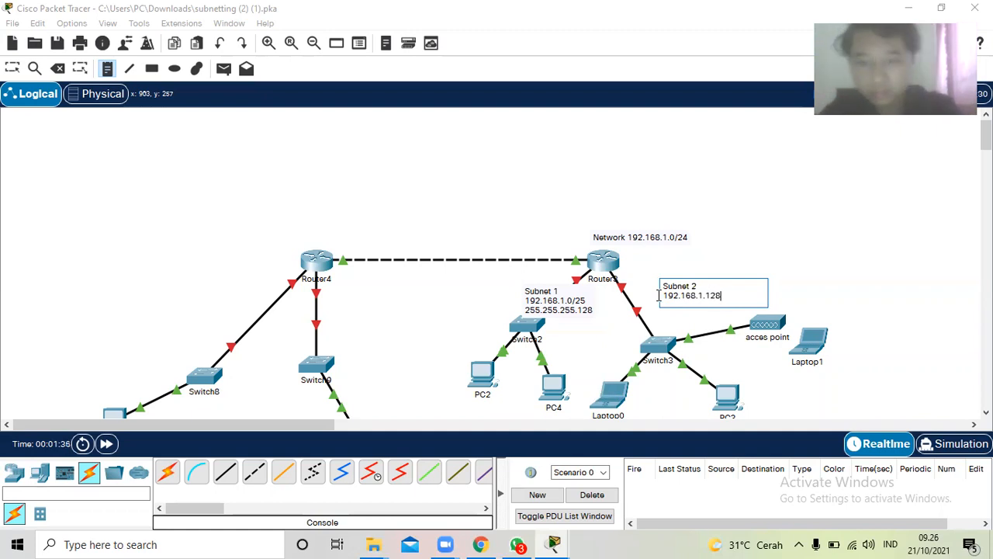
pyautogui.write('/25')
pyautogui.press('Return')
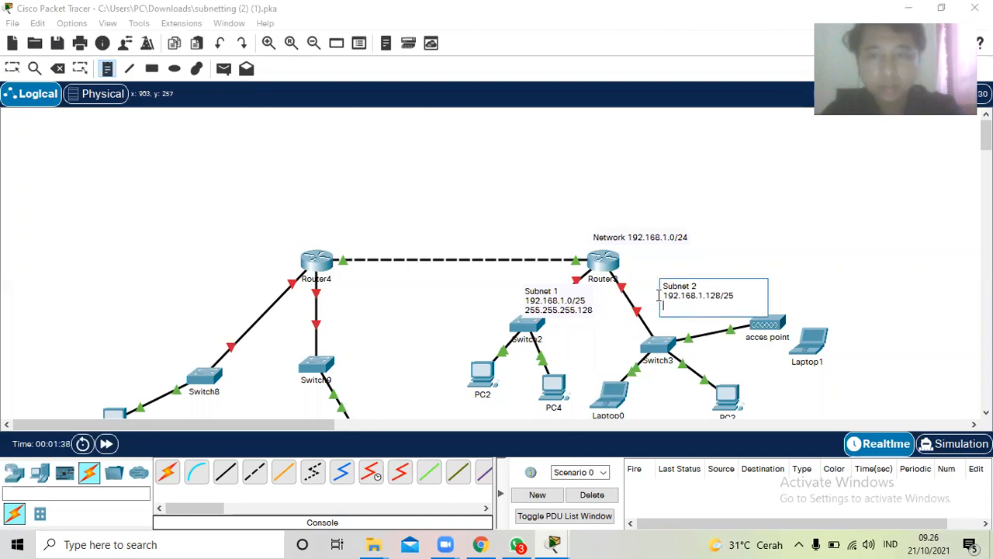
pyautogui.write('255.255.255.128')
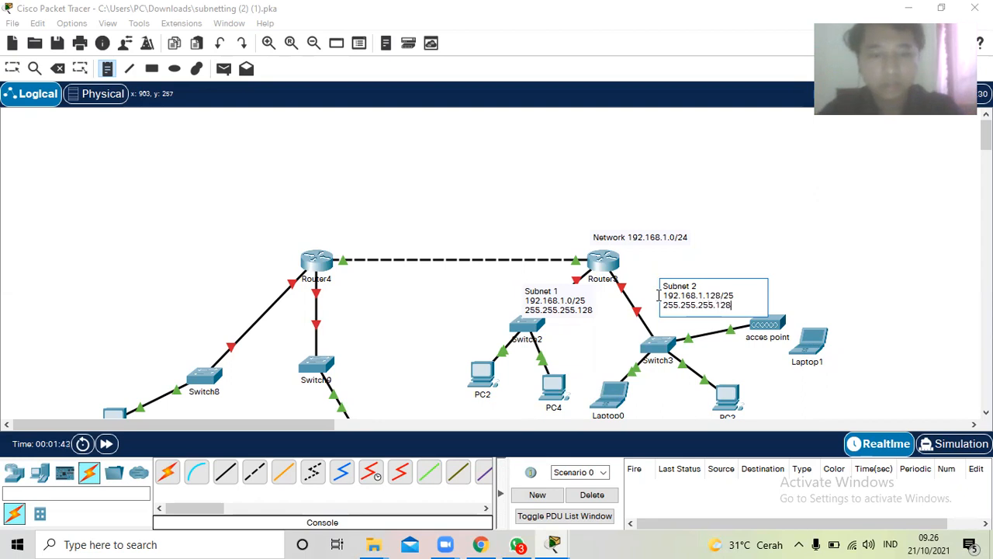
pyautogui.click(730, 243)
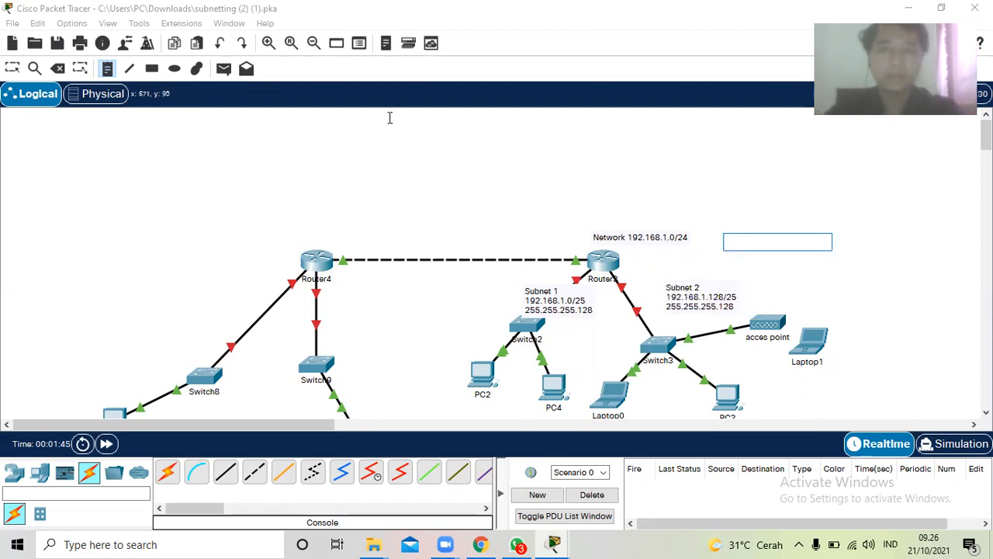
# Try to activate the Delete tool
pyautogui.click(64, 65)
pyautogui.click(65, 68)
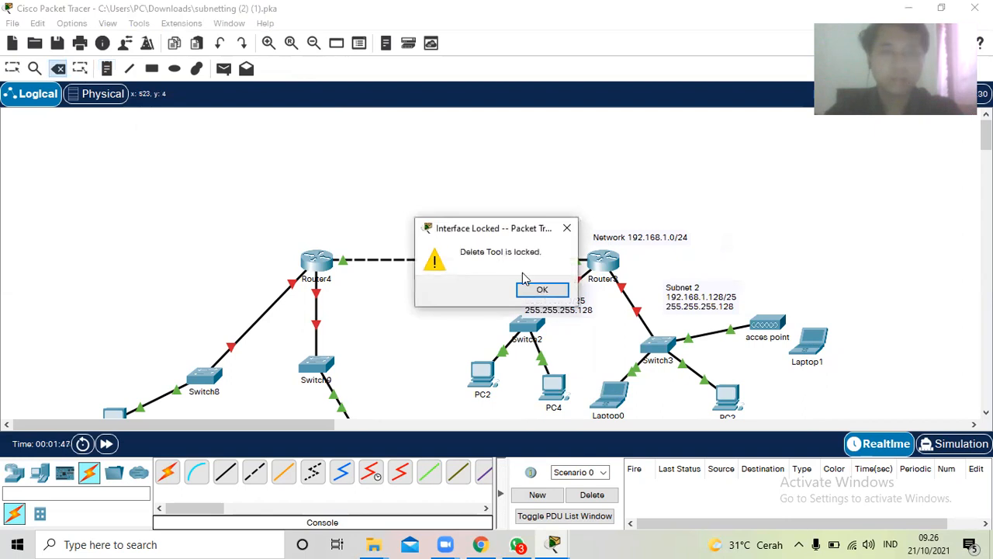
pyautogui.click(535, 288)
# Move the Subnet 2 note closer to the router–Switch3 link and the Subnet 1 note clear of the router–Switch2 link
pyautogui.moveTo(693, 297); pyautogui.dragTo(672, 288)
pyautogui.moveTo(548, 303); pyautogui.dragTo(505, 288)
pyautogui.click(722, 253)
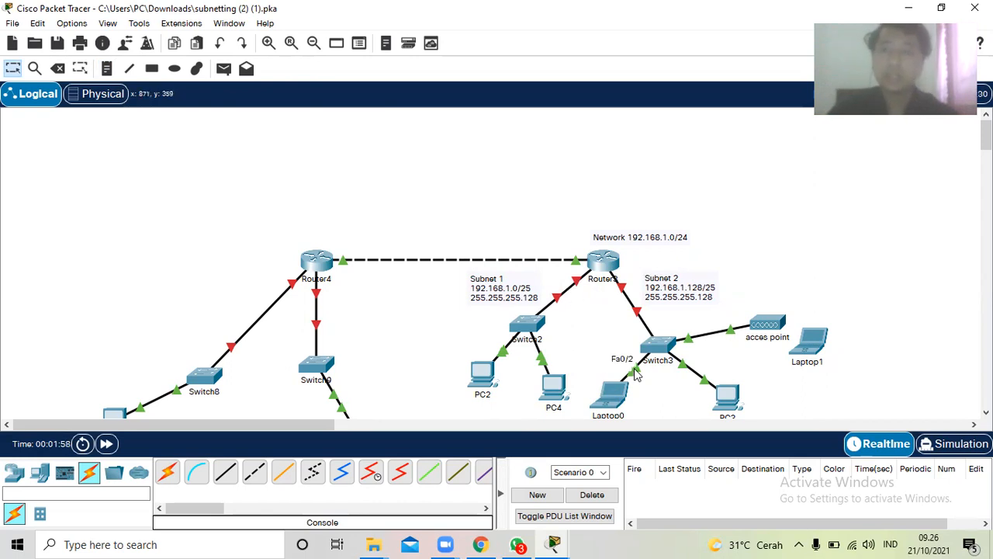
# Connect a console cable from PC2's RS 232 port to the Console port of the router above Switch2 and Switch3
pyautogui.click(194, 473)
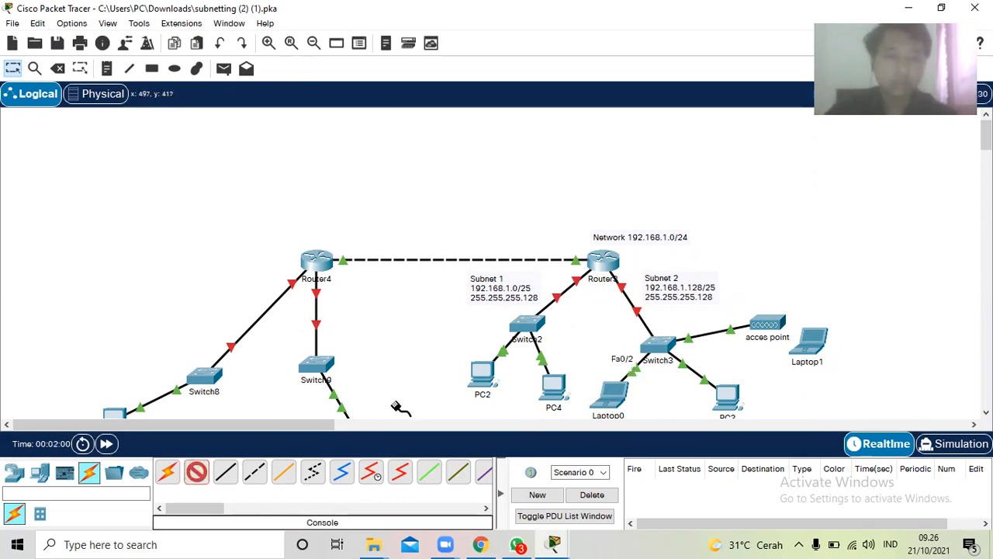
pyautogui.click(481, 383)
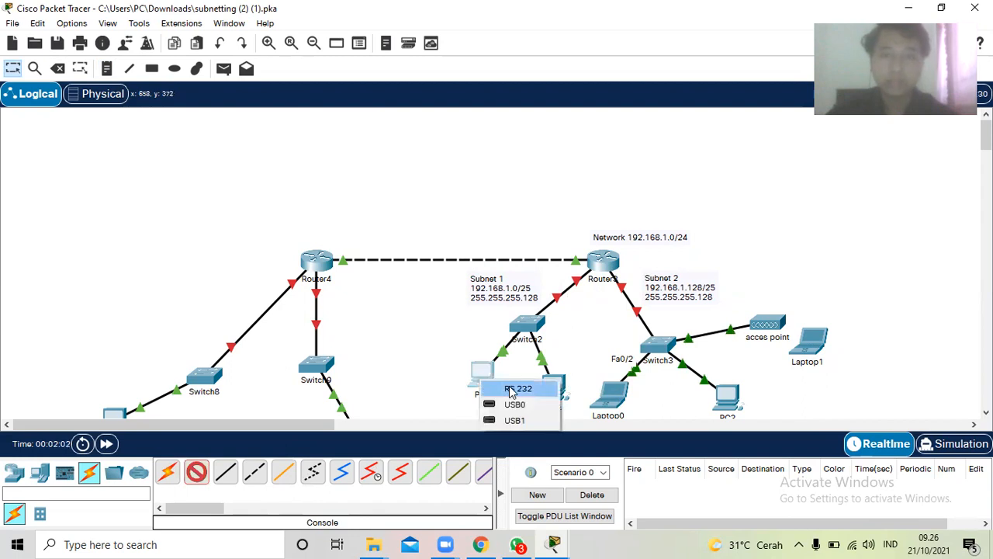
pyautogui.click(511, 390)
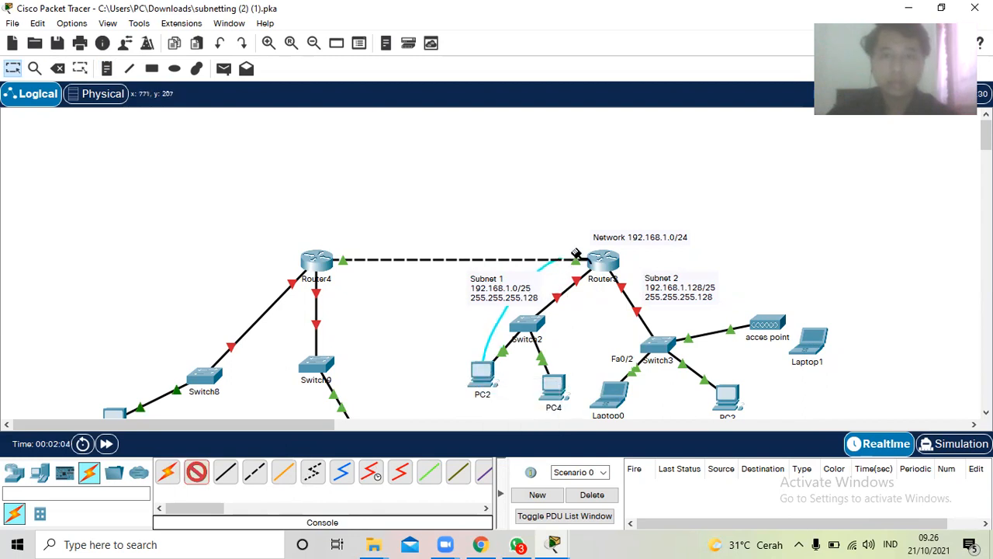
pyautogui.click(609, 268)
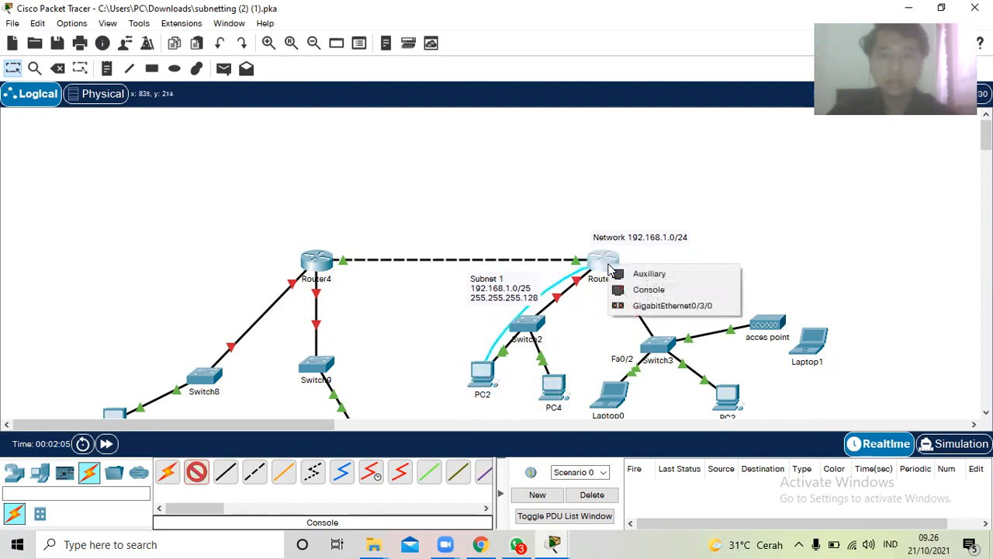
pyautogui.click(627, 289)
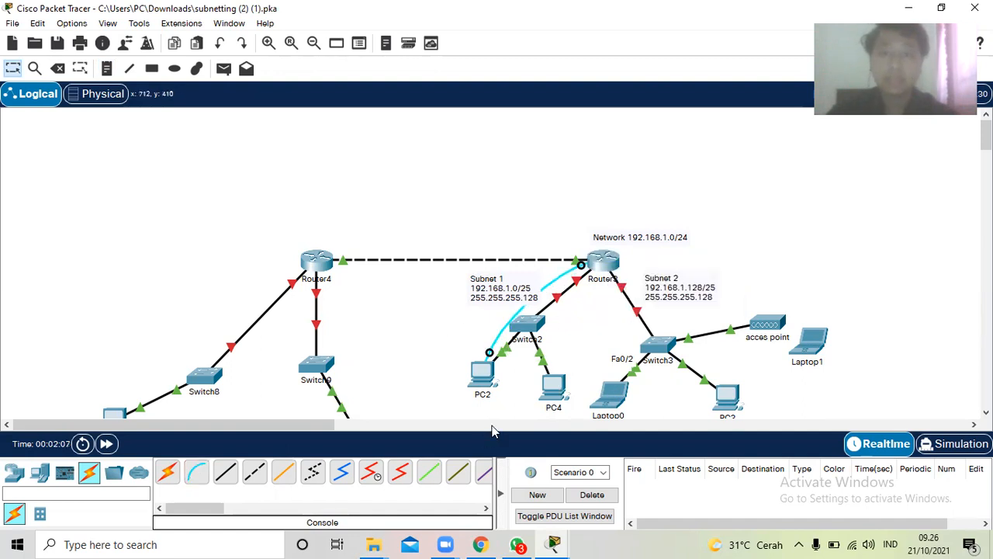
# Open a terminal session on PC2 with the default port settings of 9600 bits per second, 8 data bits and no parity
pyautogui.click(487, 381)
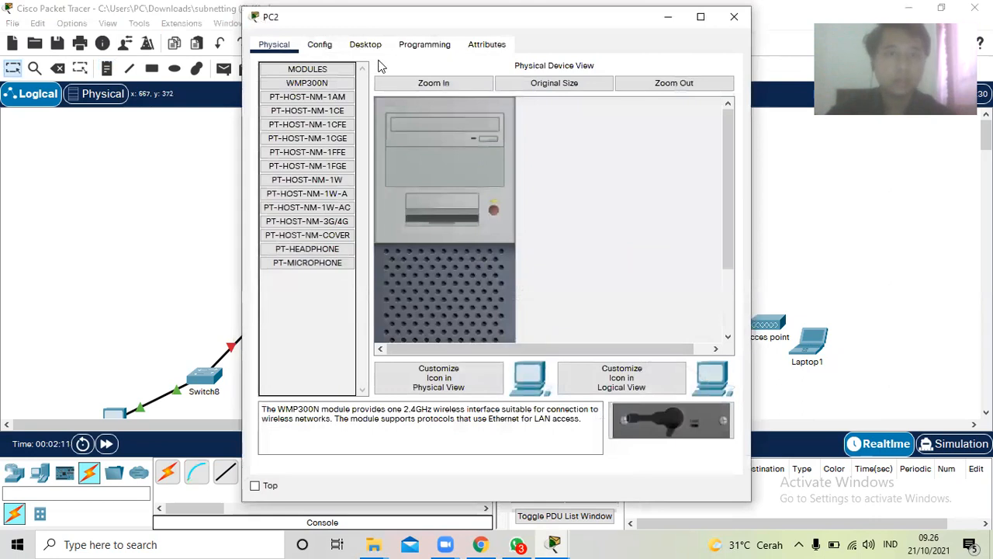
pyautogui.click(366, 46)
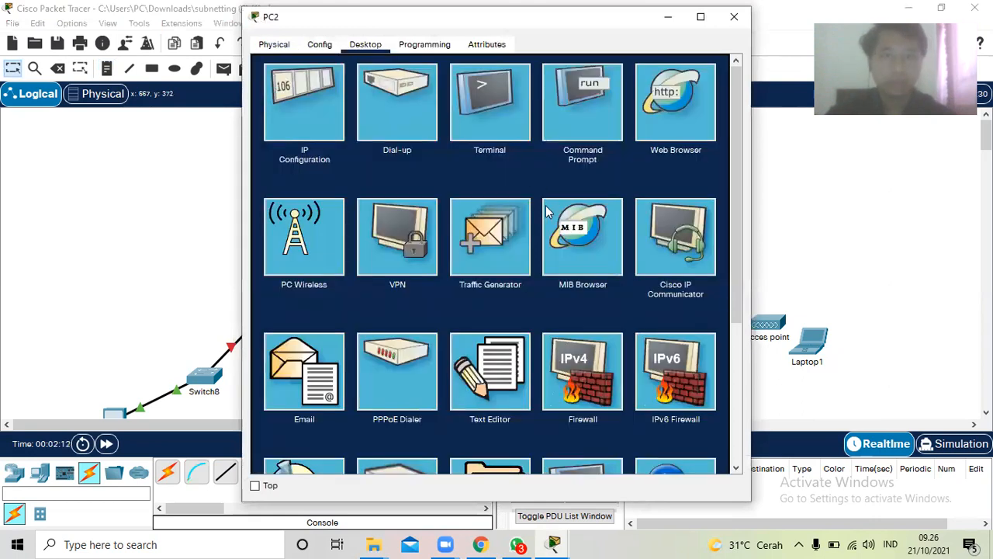
pyautogui.click(491, 111)
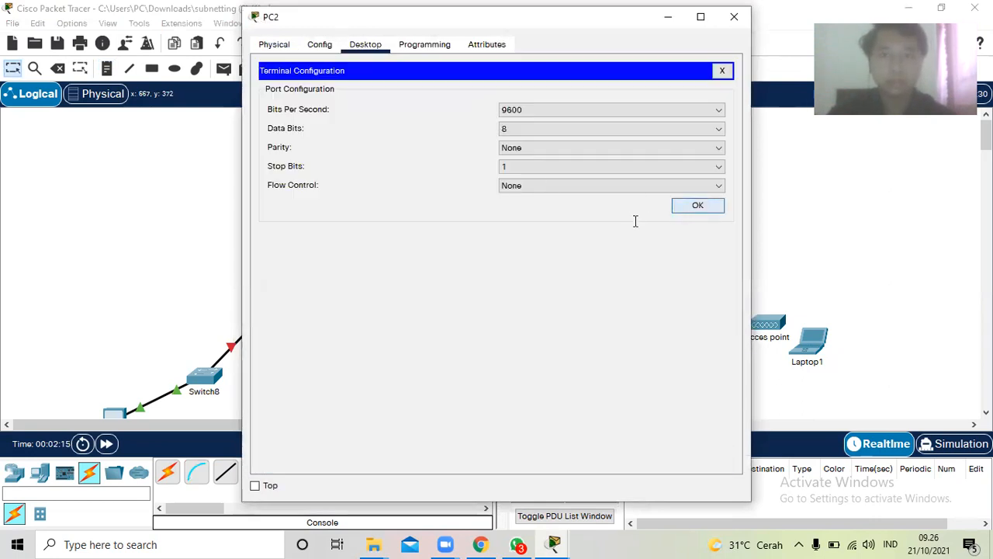
pyautogui.click(678, 214)
# Enter the router's privileged mode with "en" and its global configuration mode with "config t"
pyautogui.press('Return')
pyautogui.write('en')
pyautogui.press('Return')
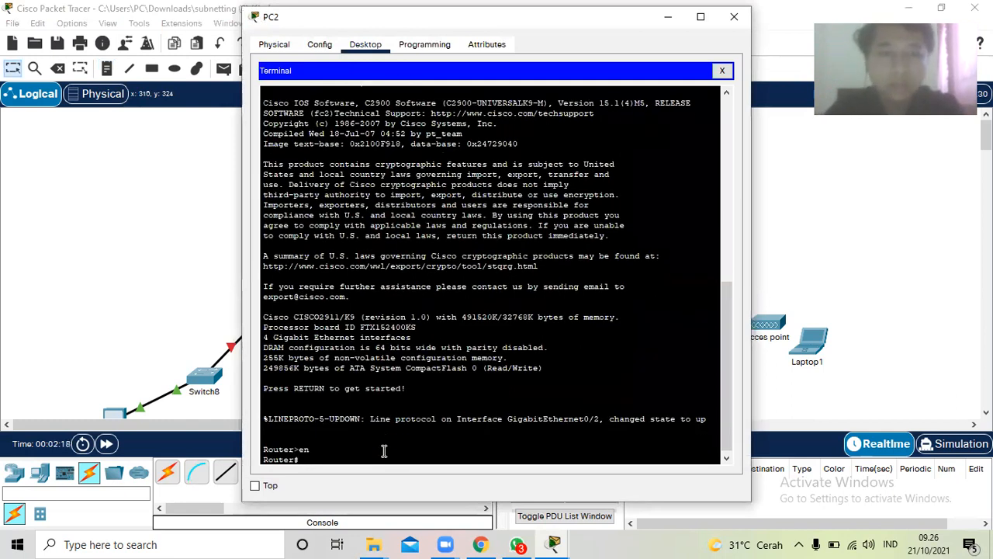
pyautogui.write('config t')
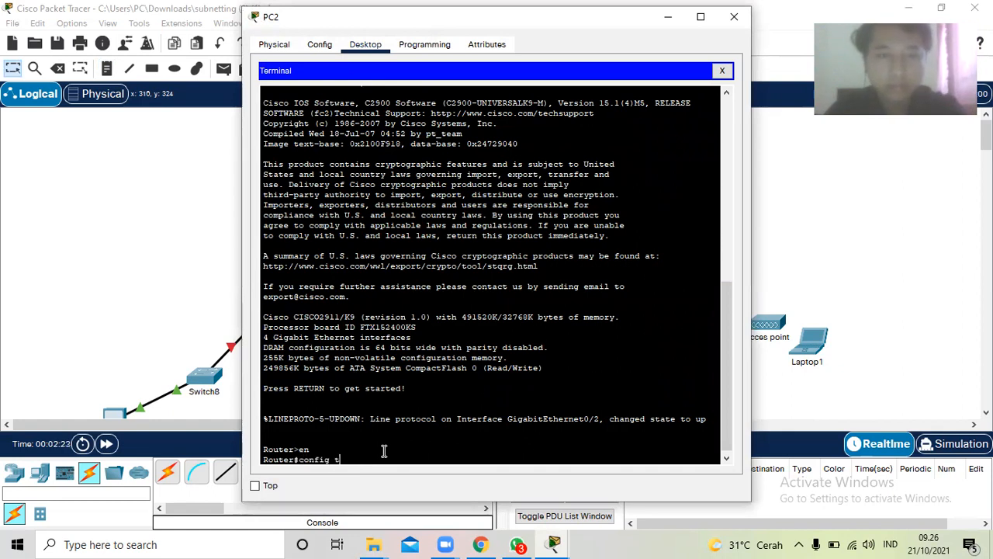
pyautogui.press('Return')
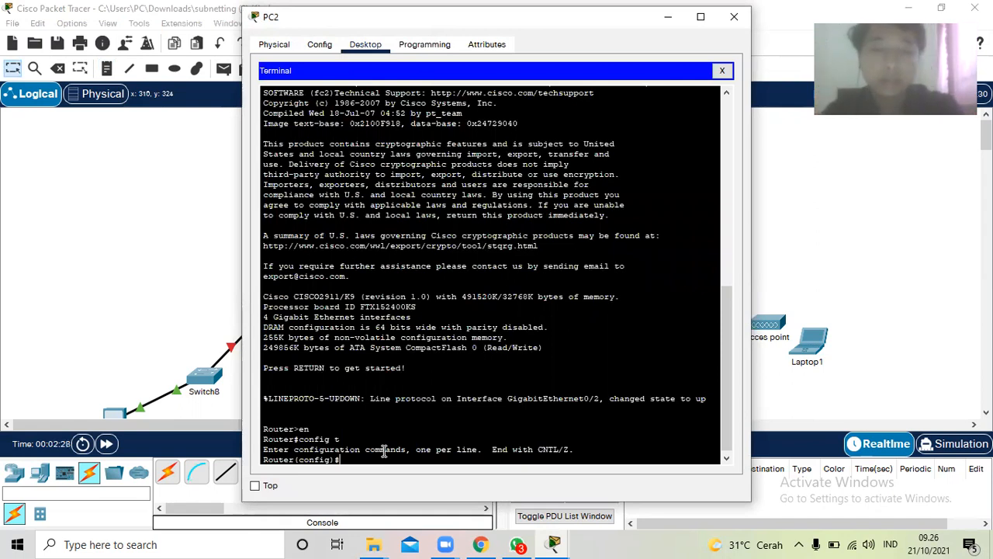
# Assign interface g0/0 the IP address 192.168.1.1 with subnet mask 255.255.255.128
pyautogui.write('in')
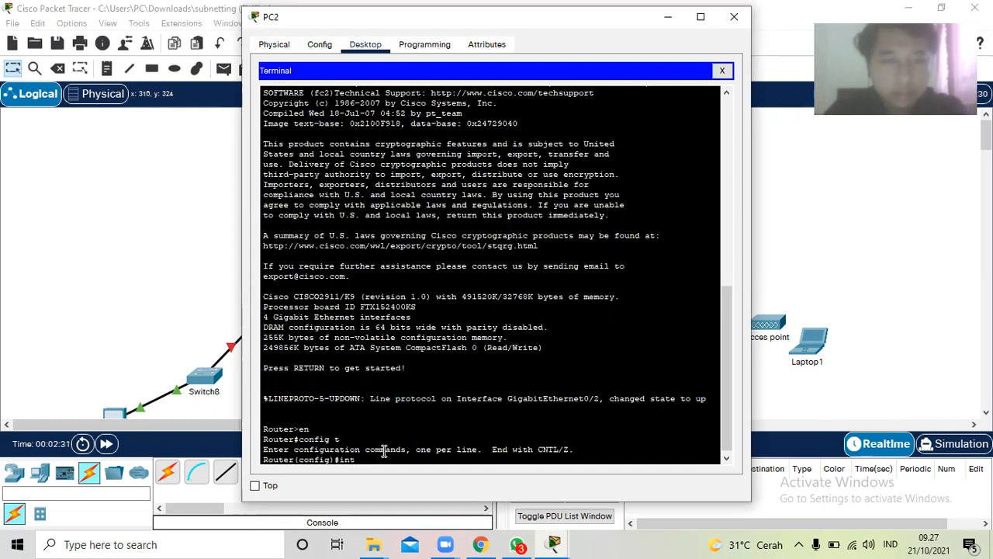
pyautogui.write('t ')
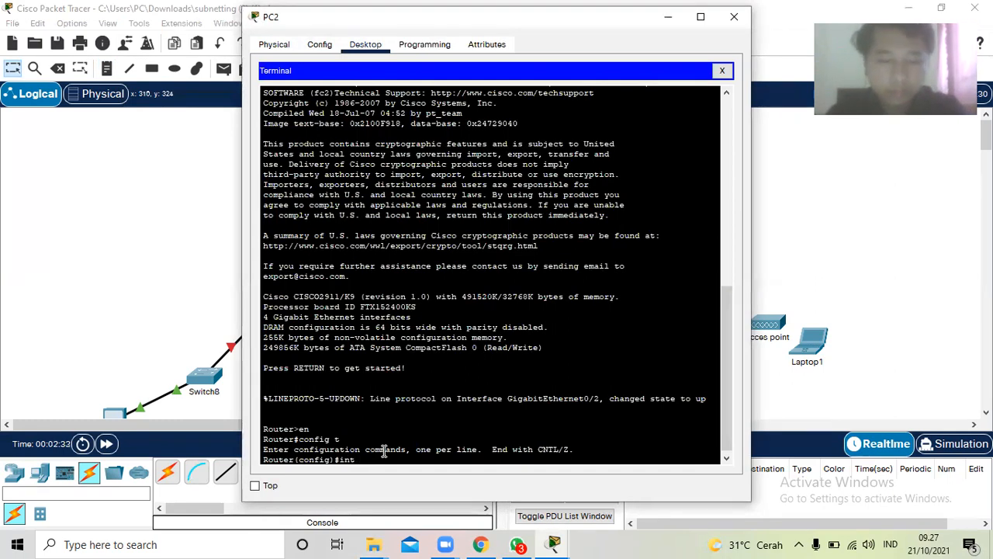
pyautogui.write('g0')
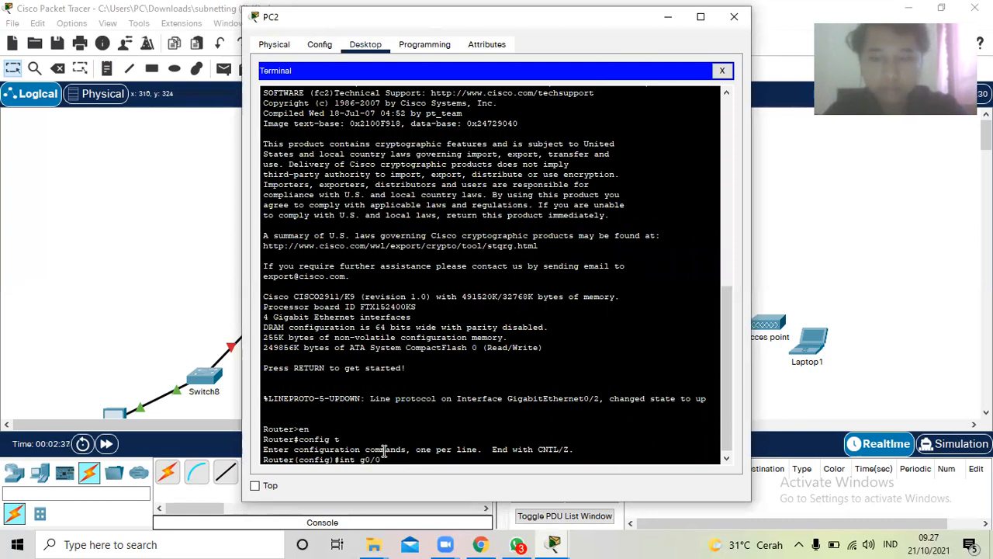
pyautogui.write('/0')
pyautogui.press('Return')
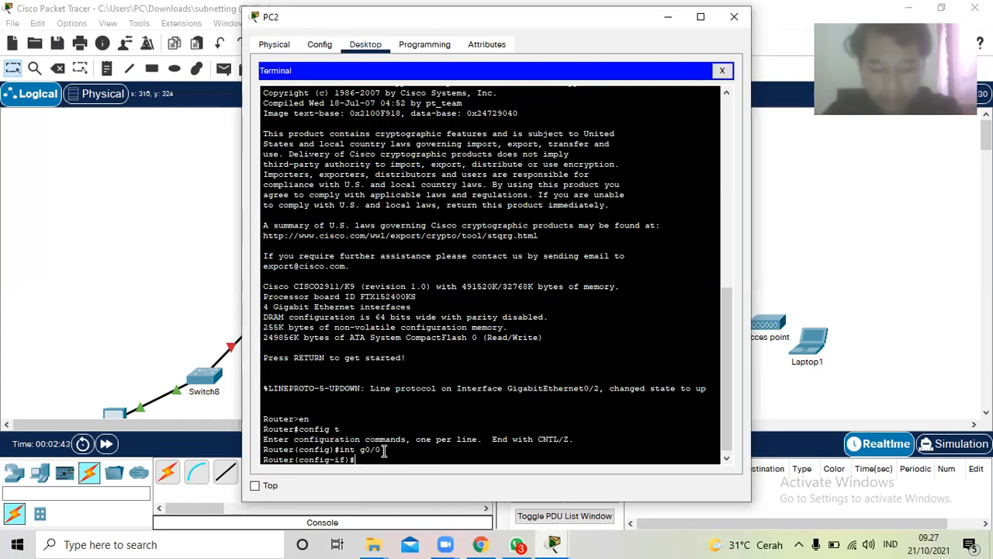
pyautogui.write('ip add')
pyautogui.press('Tab')
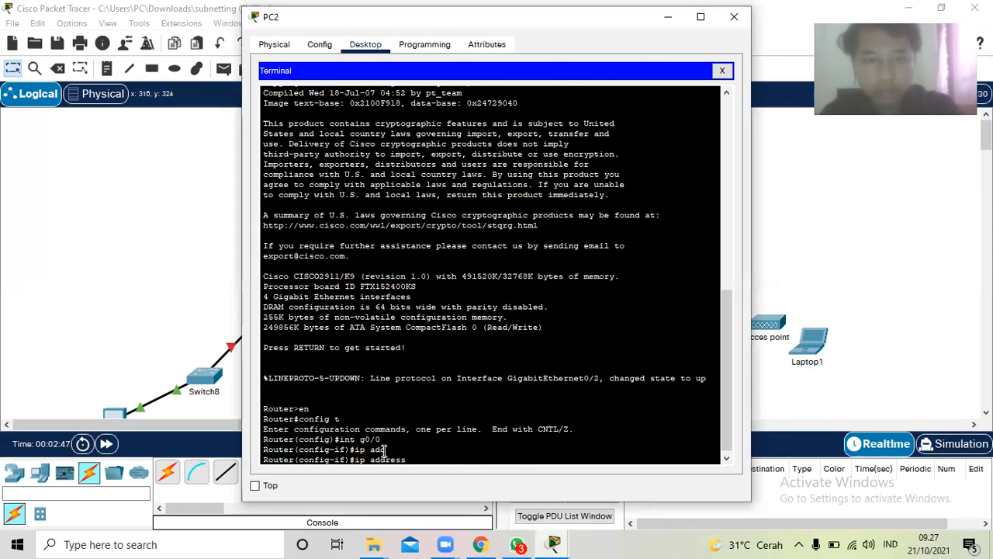
pyautogui.write('19')
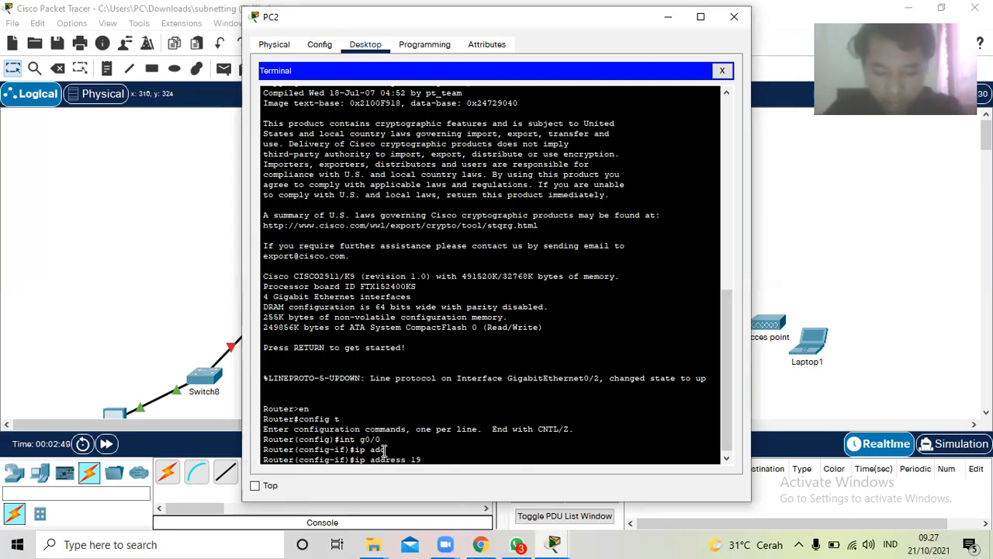
pyautogui.write('2.168.1')
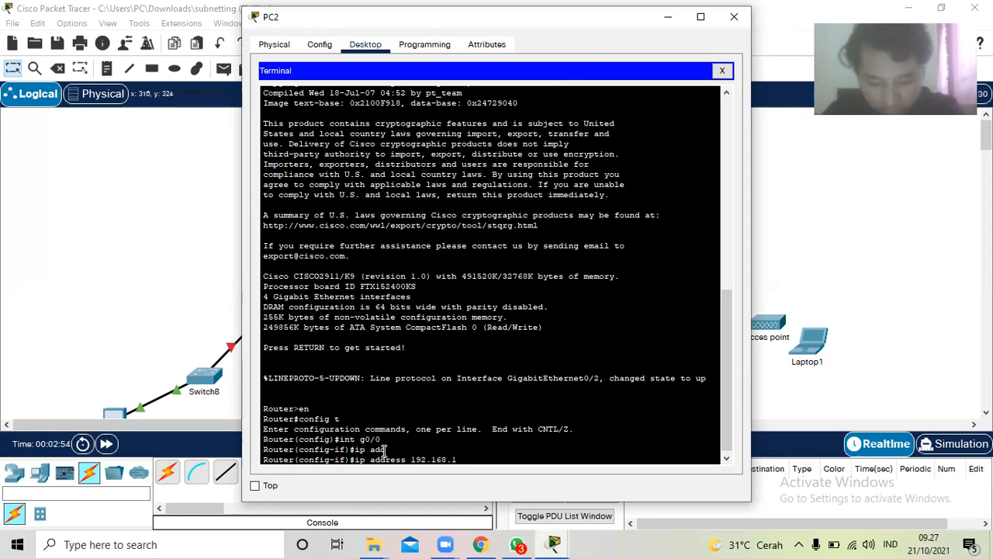
pyautogui.write('.1')
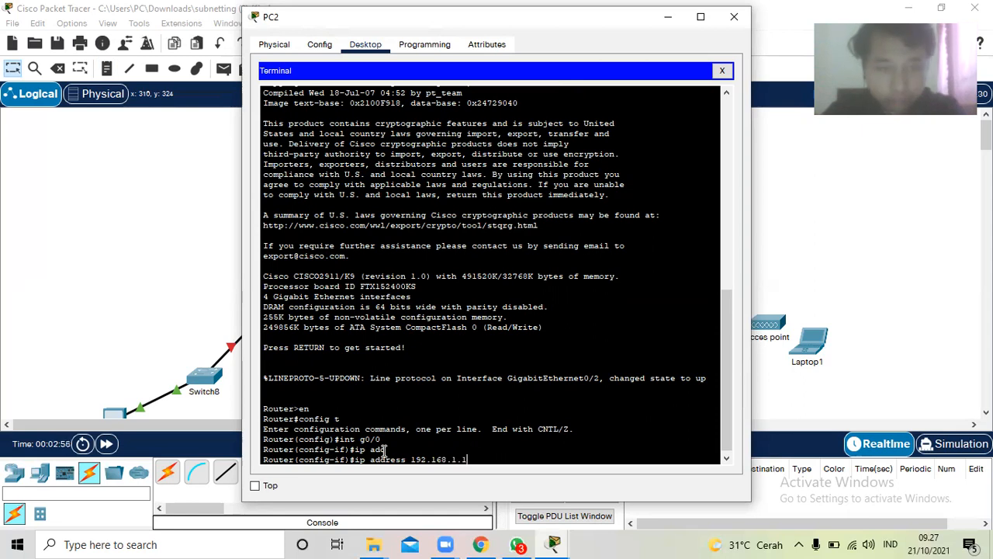
pyautogui.write(' 2')
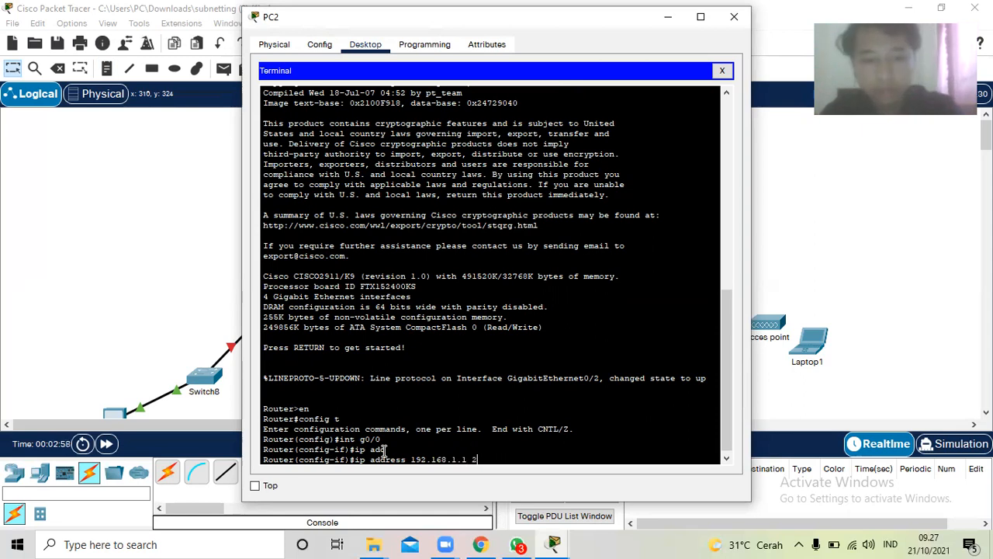
pyautogui.write('55.2')
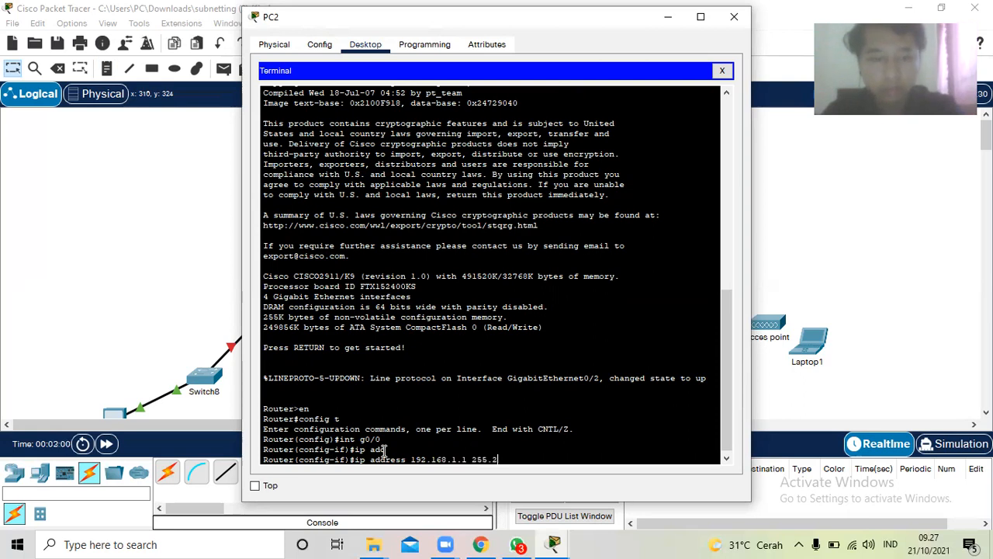
pyautogui.write('55.255')
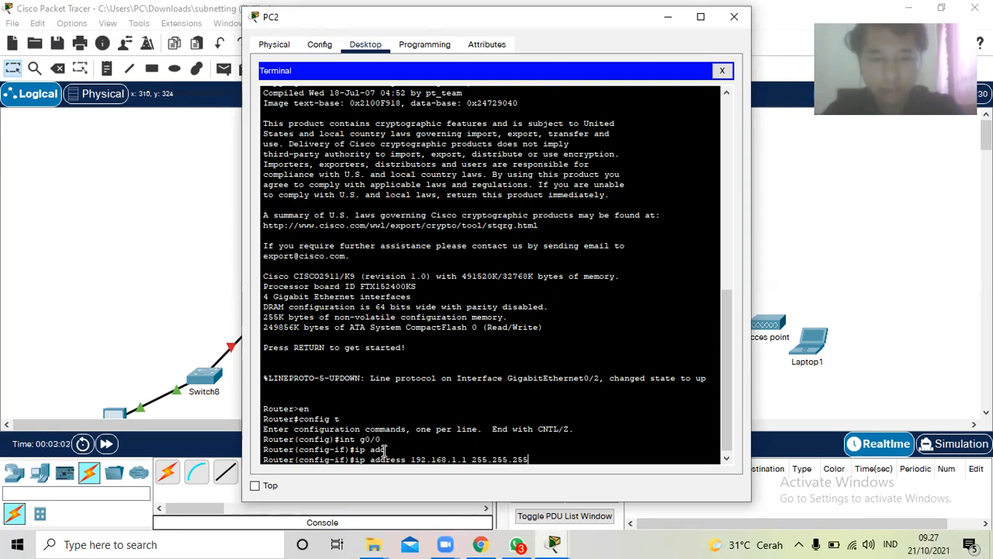
pyautogui.write('.128')
pyautogui.press('Return')
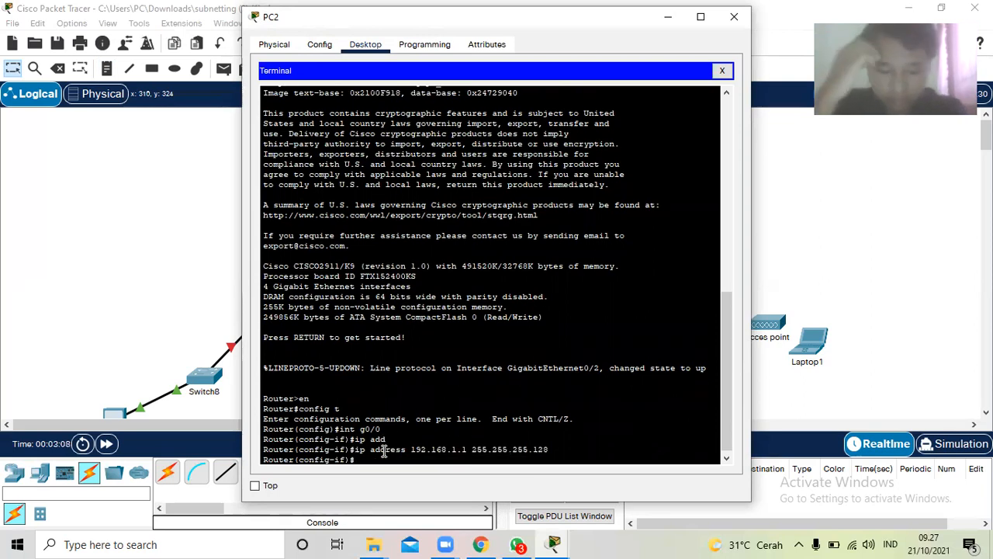
# Enable interface g0/0 with "no shut" and exit to global configuration mode
pyautogui.write('no shut')
pyautogui.press('Return')
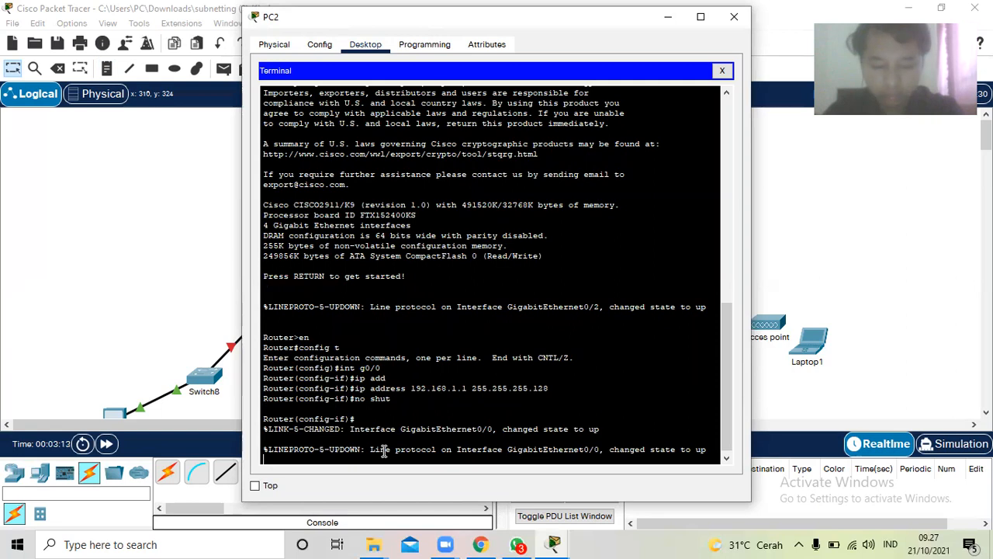
pyautogui.press('Return')
pyautogui.write('exit')
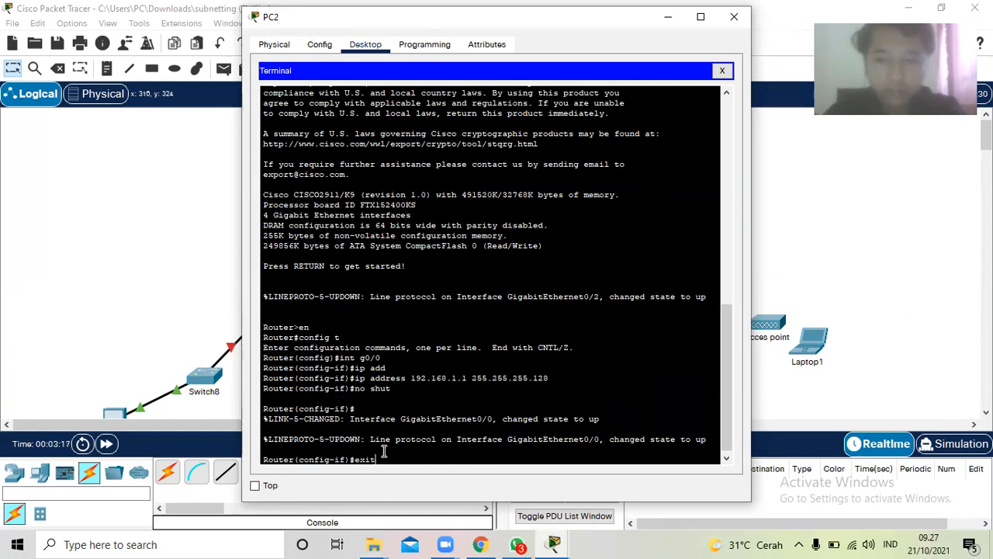
pyautogui.press('Return')
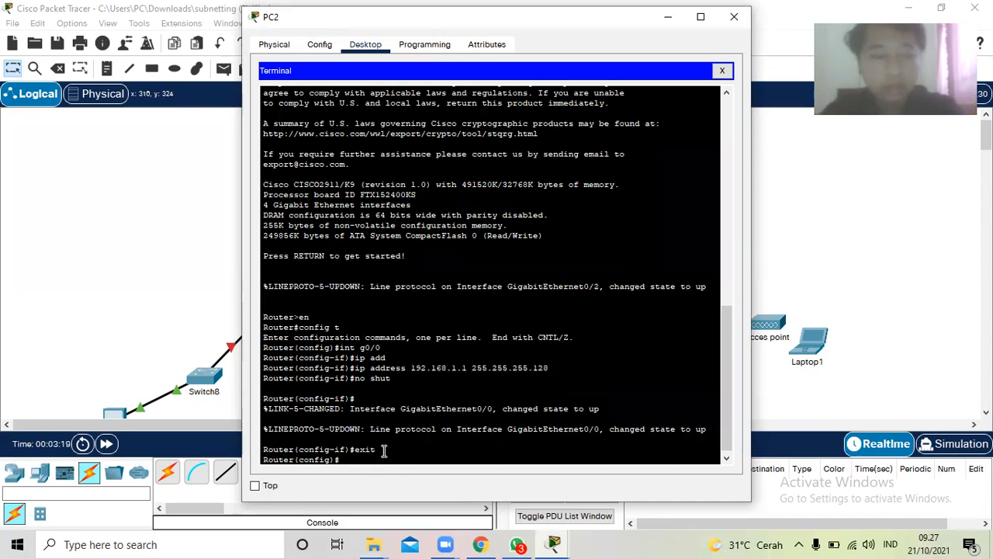
# Assign interface g0/1 the IP address 192.168.1.129 with subnet mask 255.255.255.128
pyautogui.write('int')
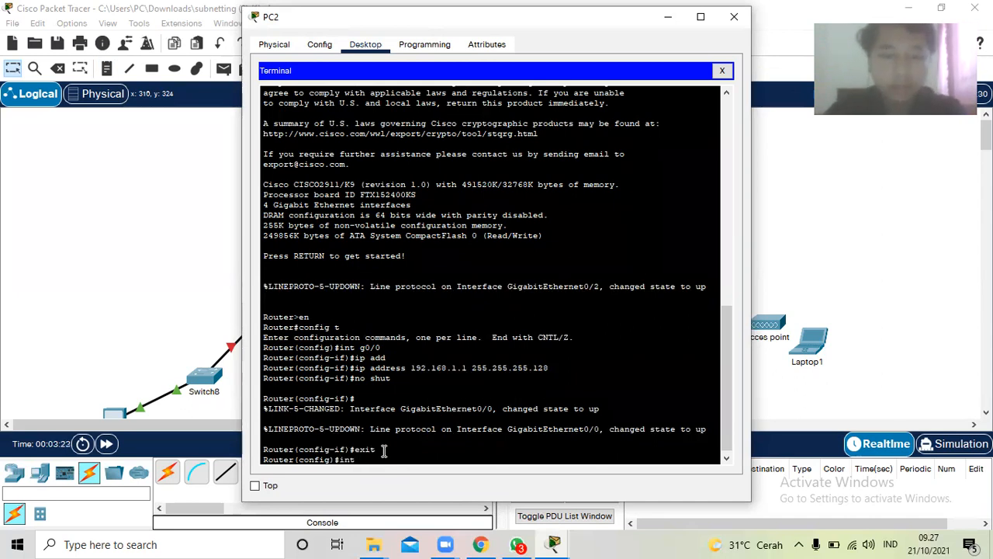
pyautogui.write(' g0/')
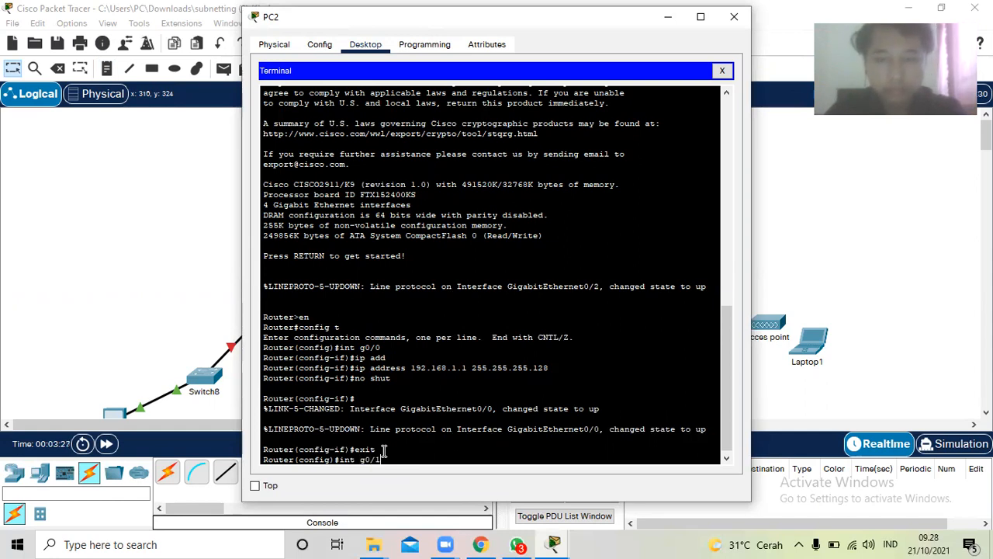
pyautogui.write('1')
pyautogui.press('Return')
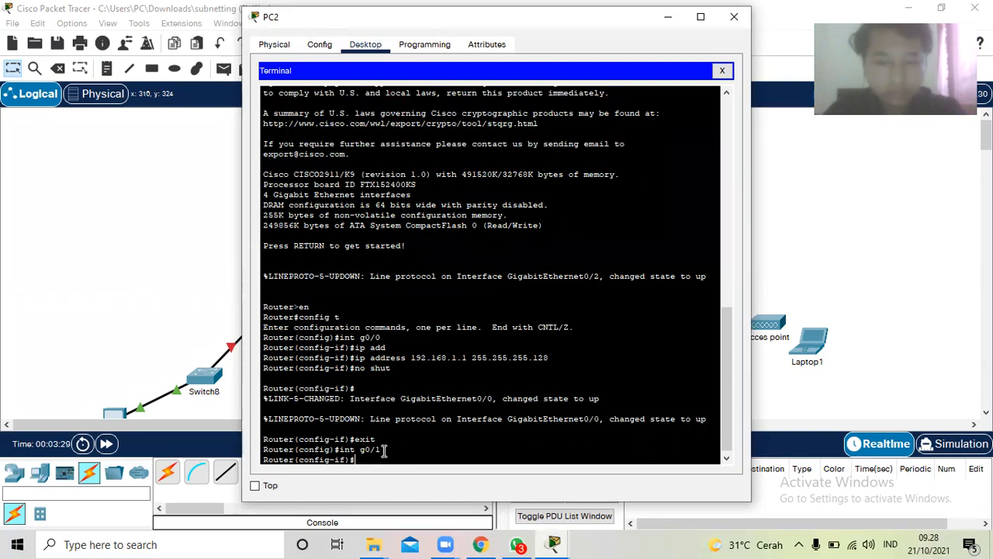
pyautogui.write('ip add')
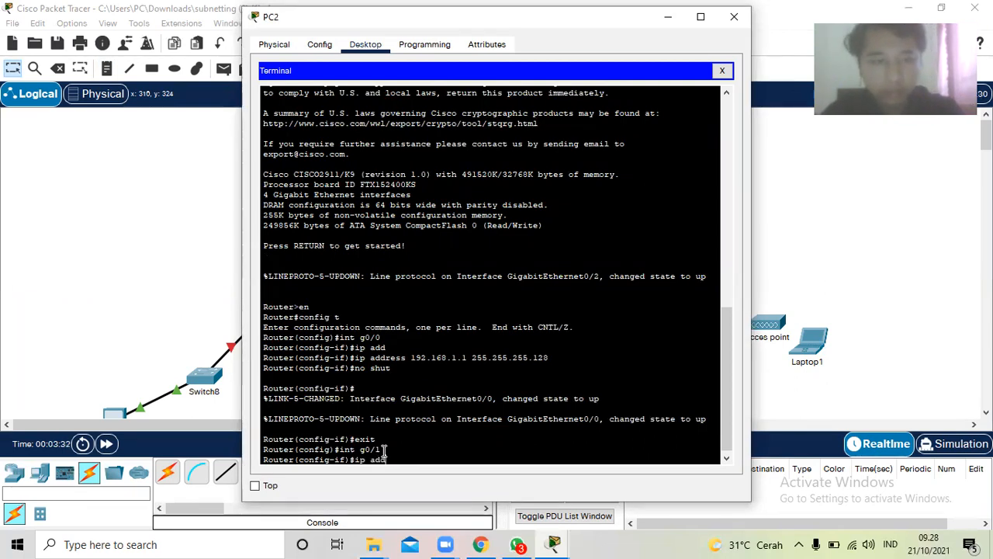
pyautogui.press('Tab')
pyautogui.write('192.168.1.12')
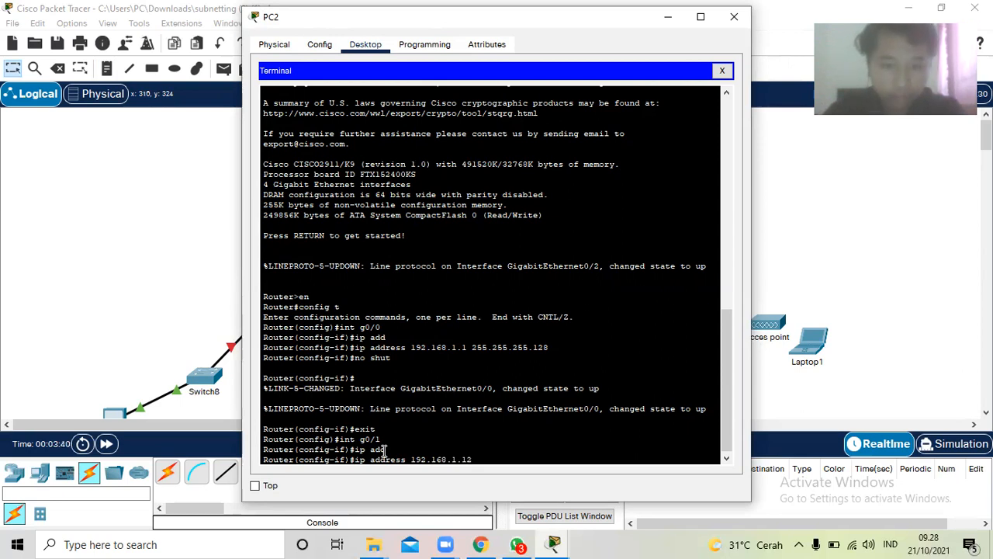
pyautogui.write('9 255.25')
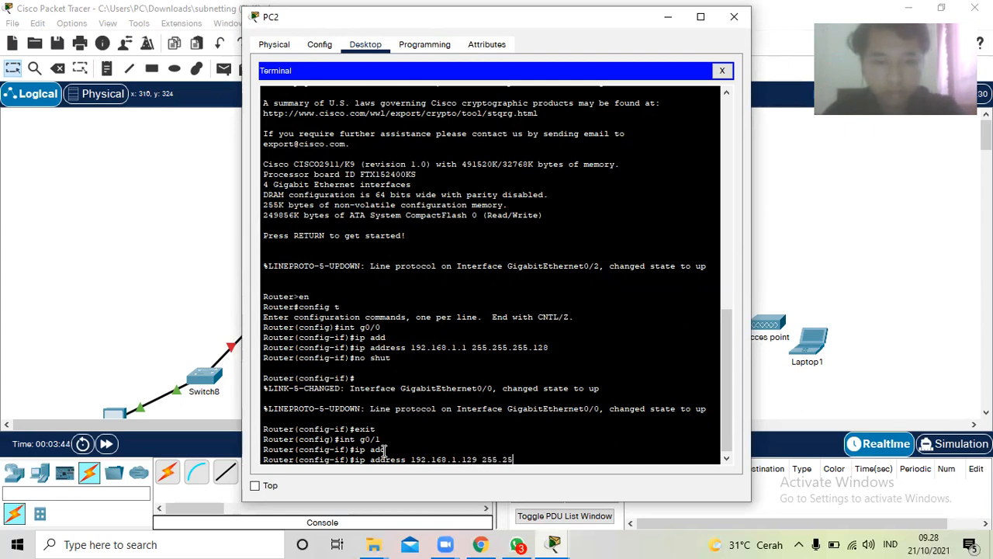
pyautogui.write('5.255.12')
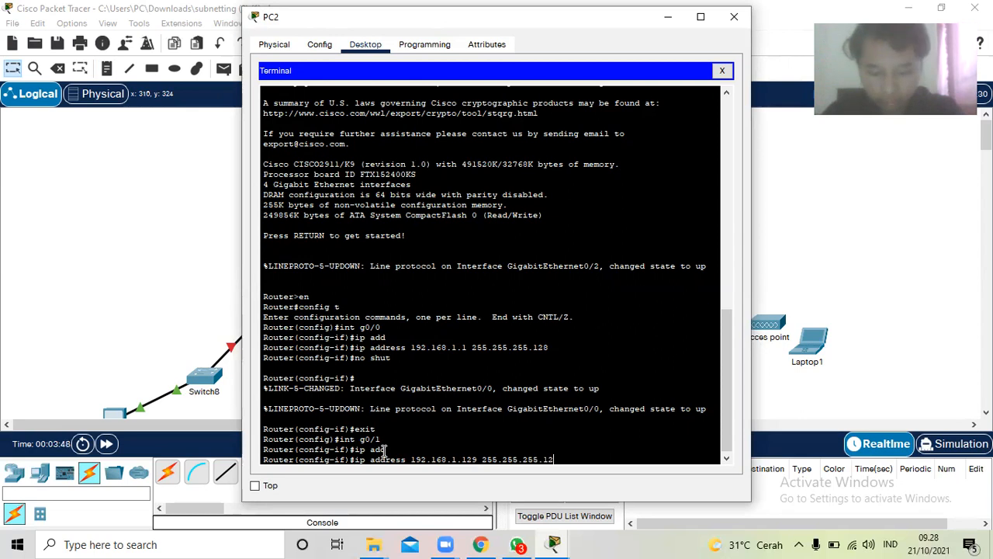
pyautogui.write('8')
pyautogui.press('Return')
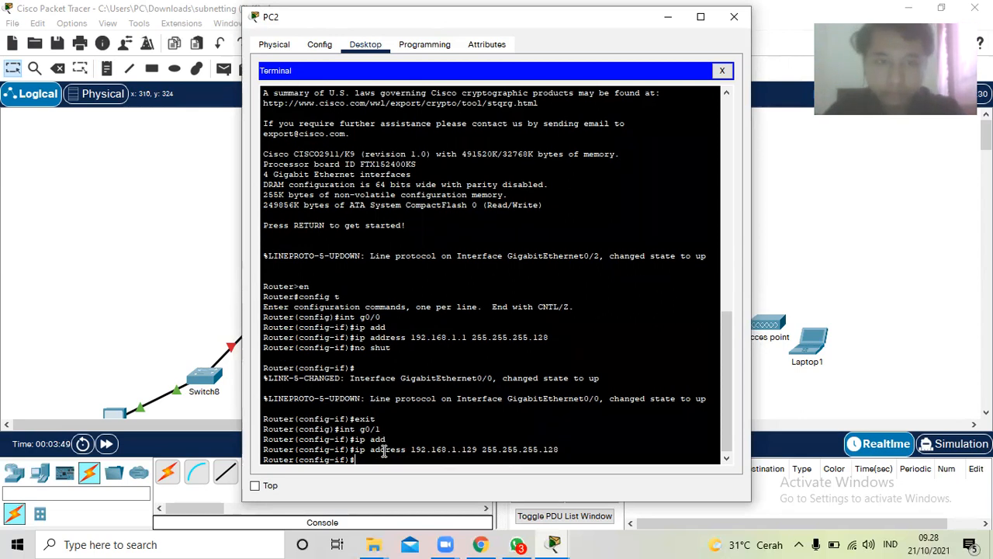
# Enable interface g0/1 with "no shut" and exit to global configuration mode
pyautogui.write('no shut')
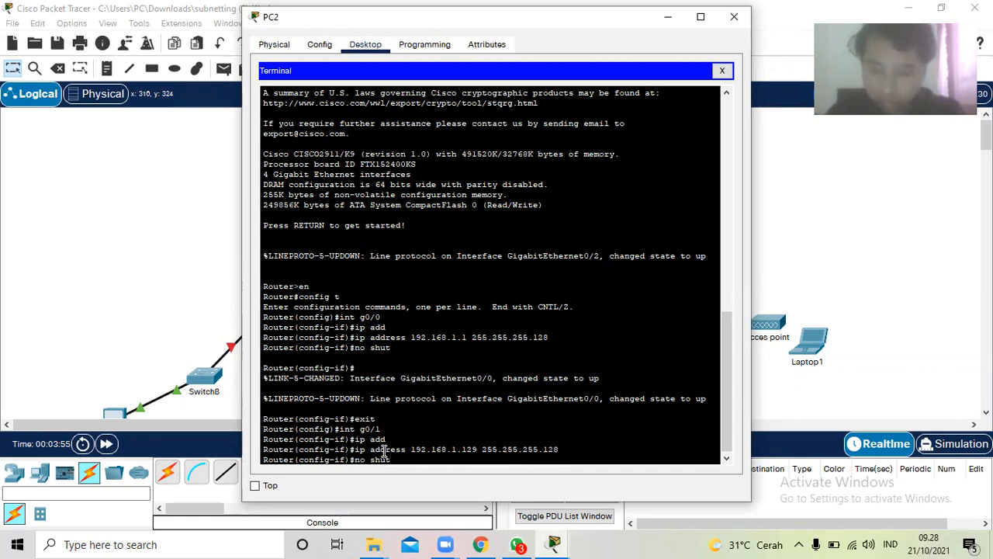
pyautogui.press('Return')
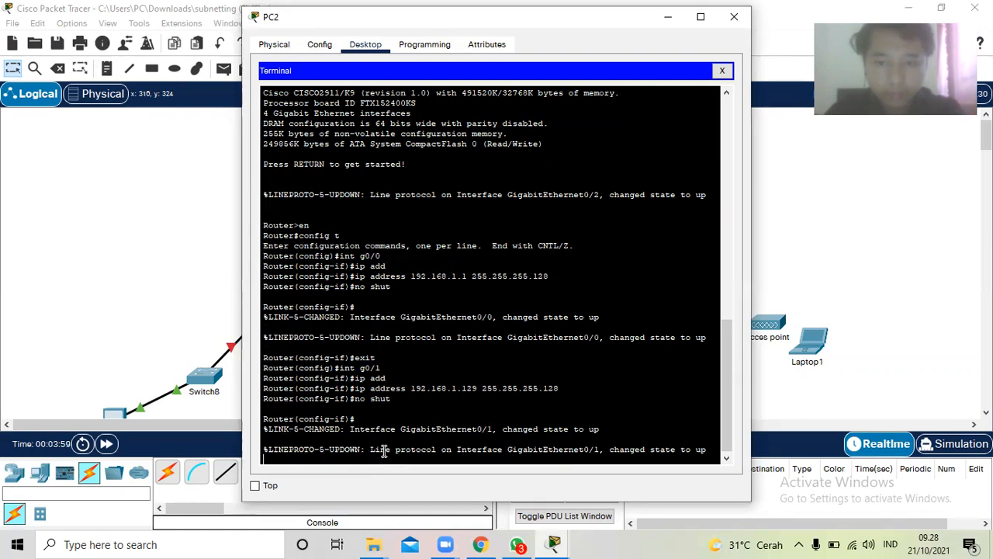
pyautogui.press('Return')
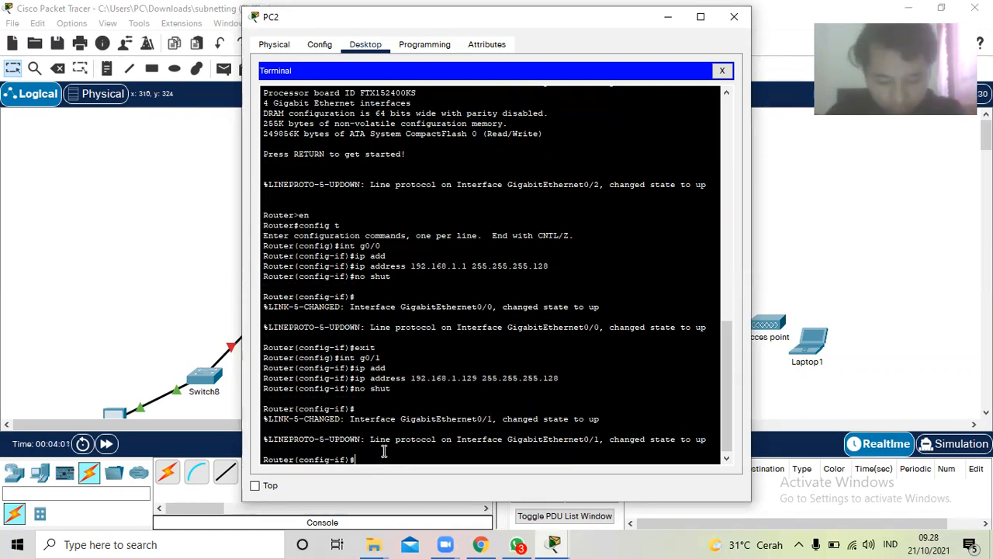
pyautogui.write('exit')
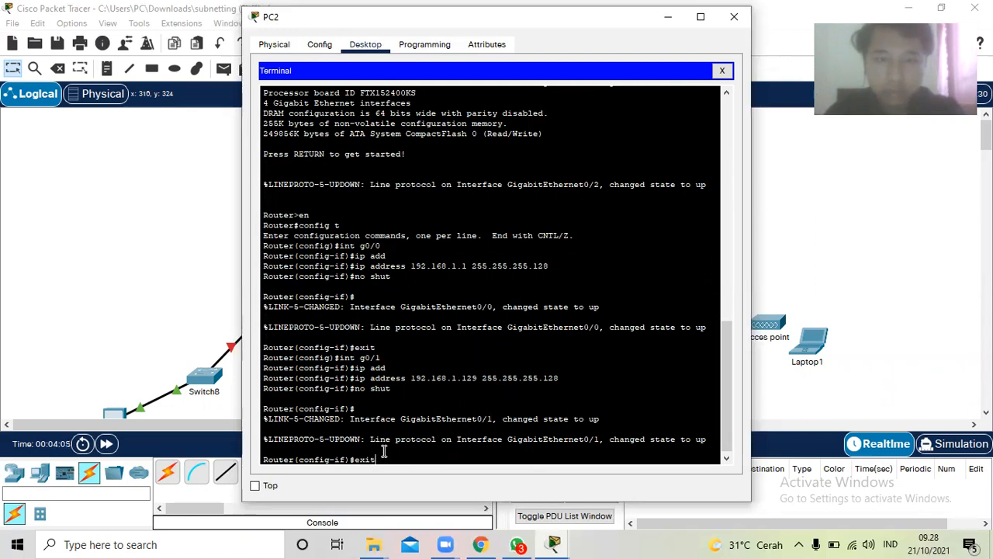
pyautogui.press('Return')
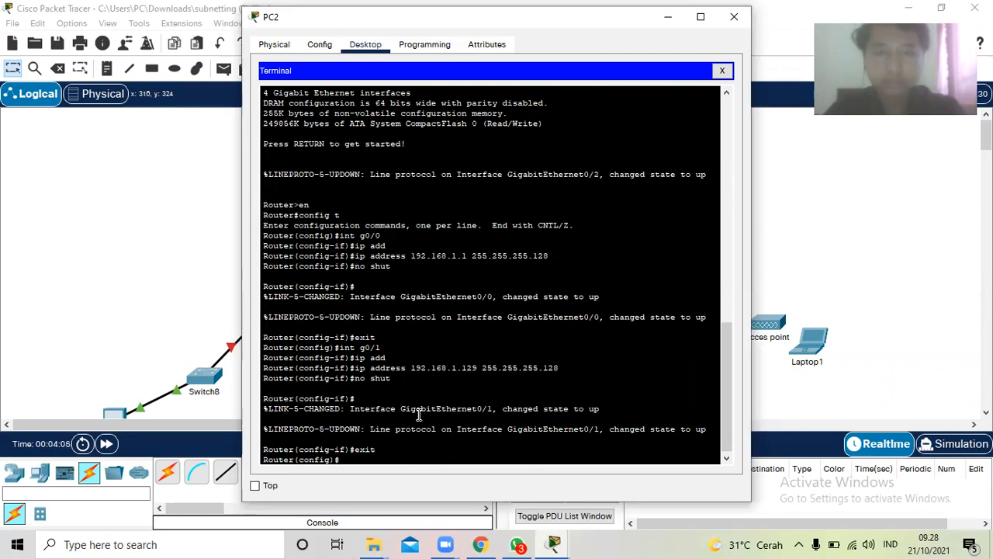
# Check the devices and the two labelled subnets in the network topology, and return to PC2's terminal
pyautogui.click(810, 223)
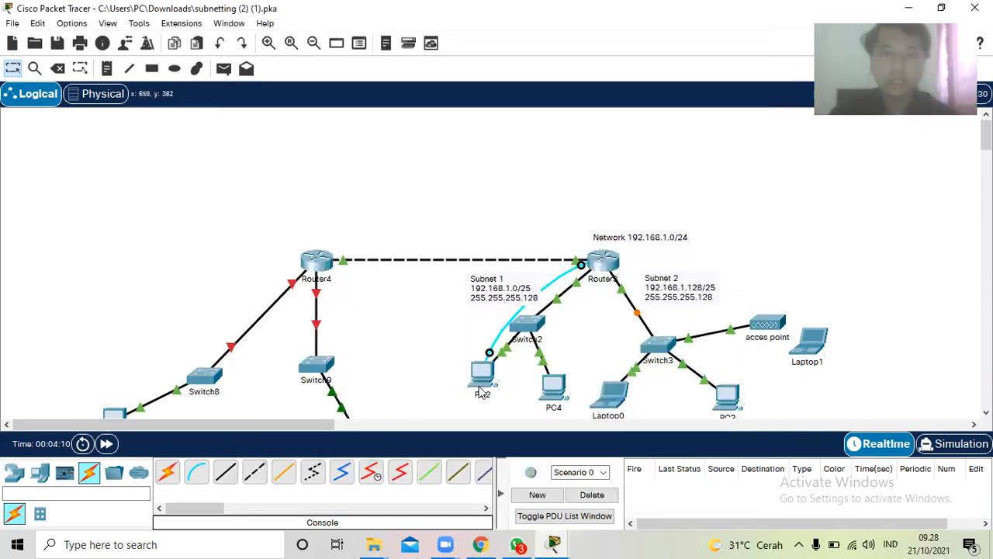
pyautogui.moveTo(481, 371)
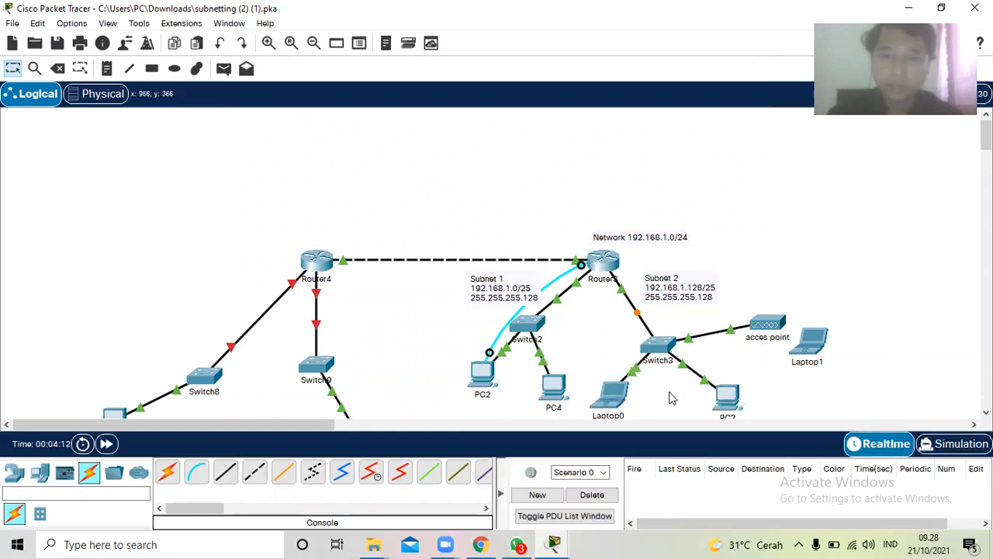
pyautogui.scroll(-2, 721, 349)
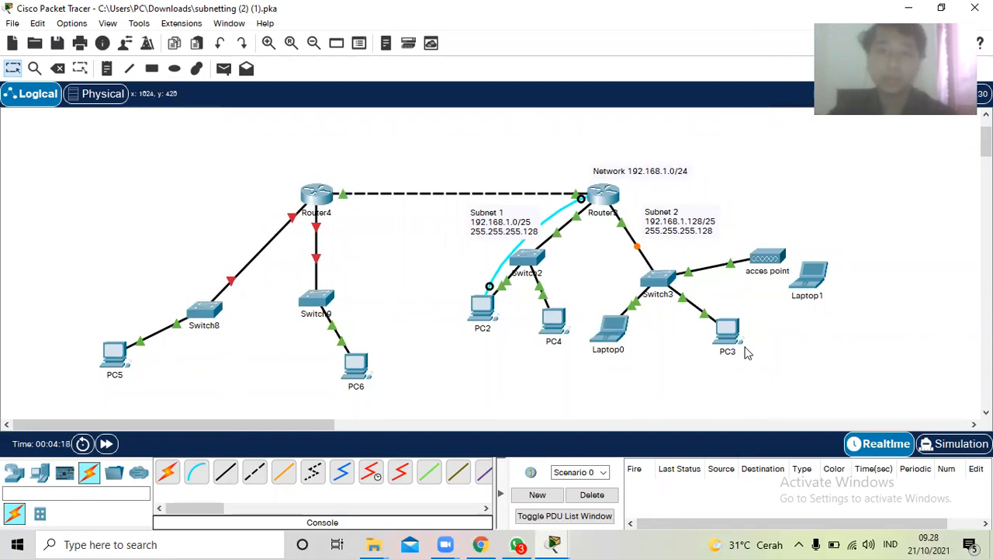
pyautogui.click(481, 316)
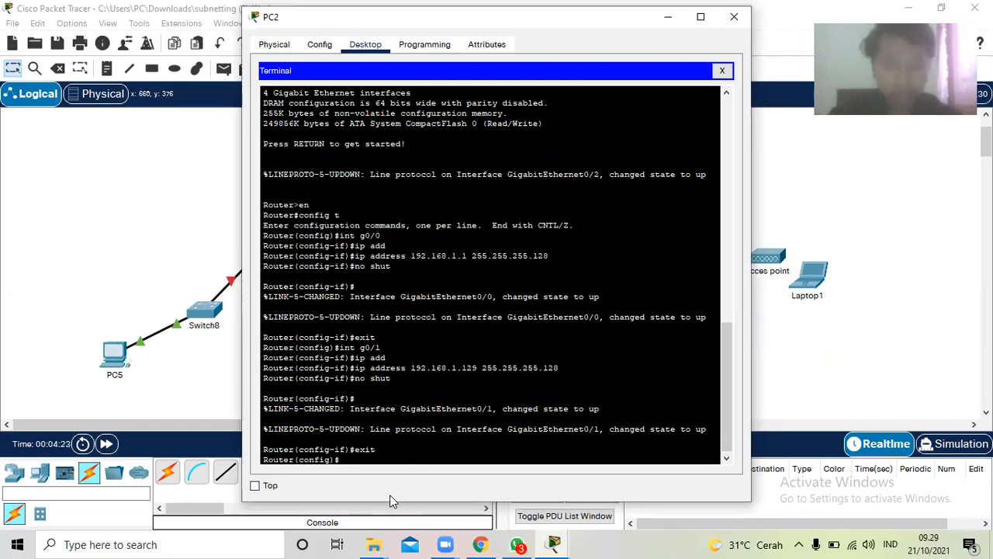
# Try to create a DHCP pool on the router with the command "dhcp pool lan1"
pyautogui.write('d')
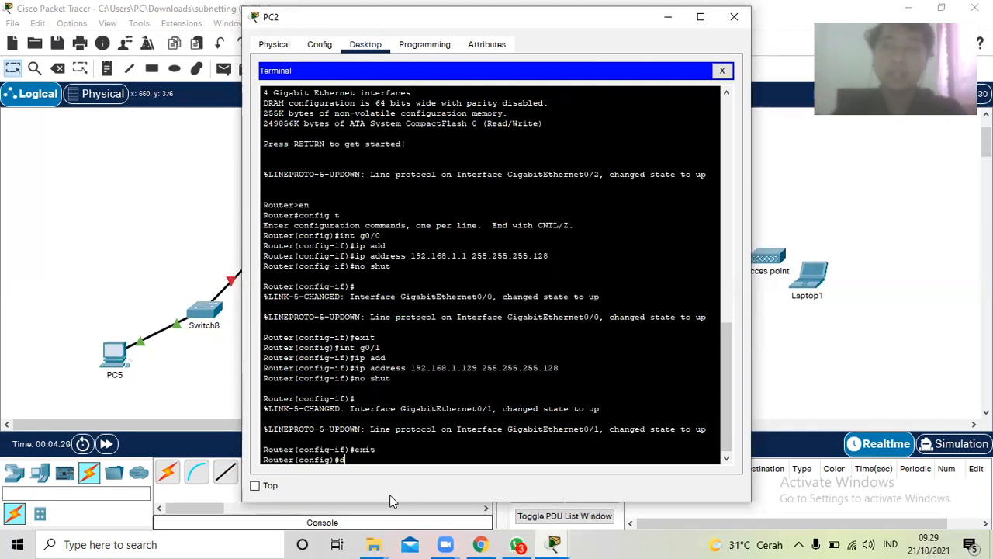
pyautogui.write('hc')
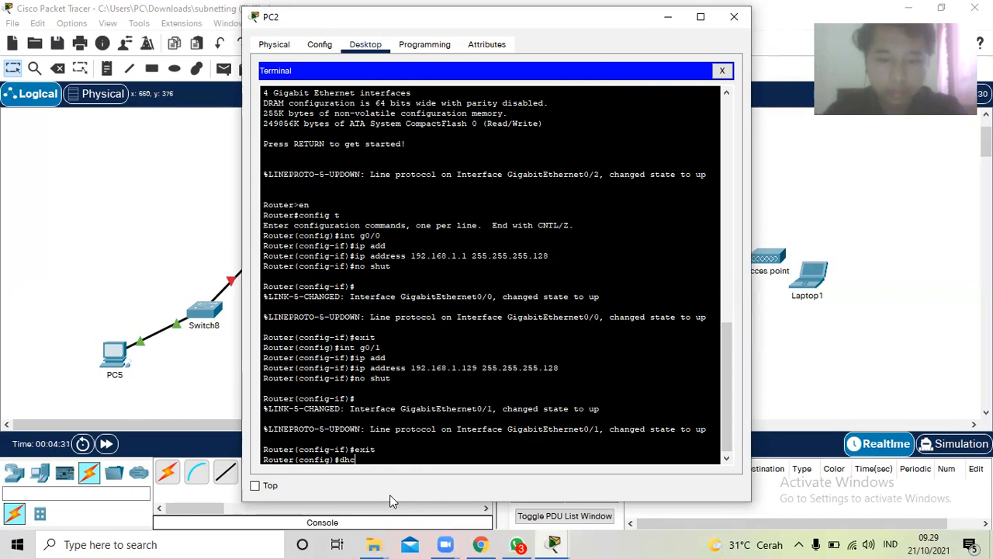
pyautogui.write('p pool la')
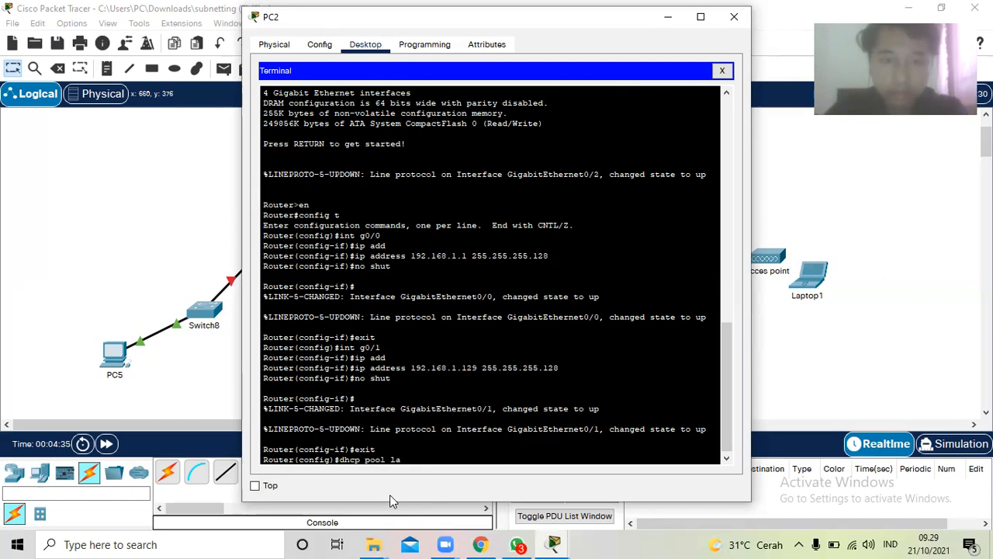
pyautogui.write('n1')
pyautogui.press('Return')
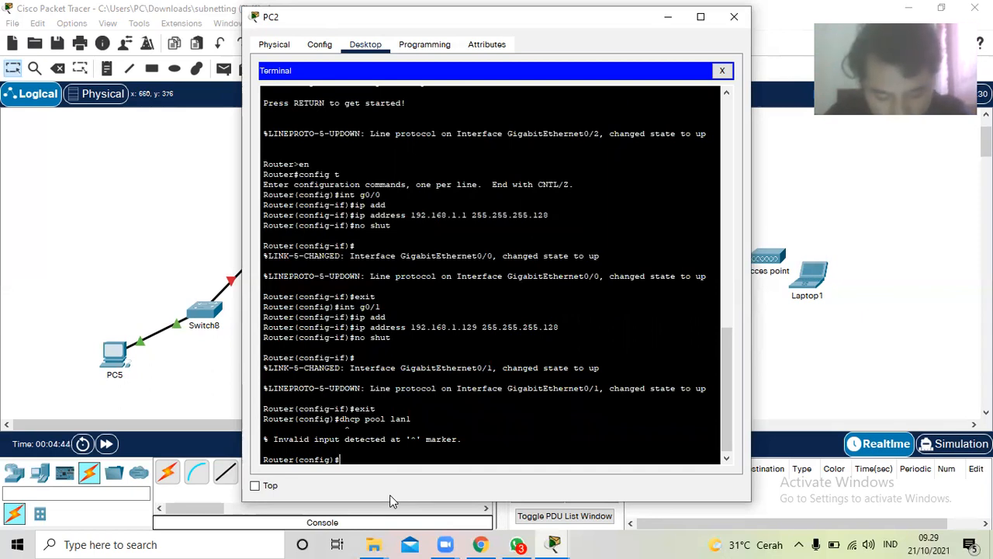
# Create the DHCP pool lan1 on the router with the command "ip dhcp pool lan1"
pyautogui.write('ip dhcp pool lanq')
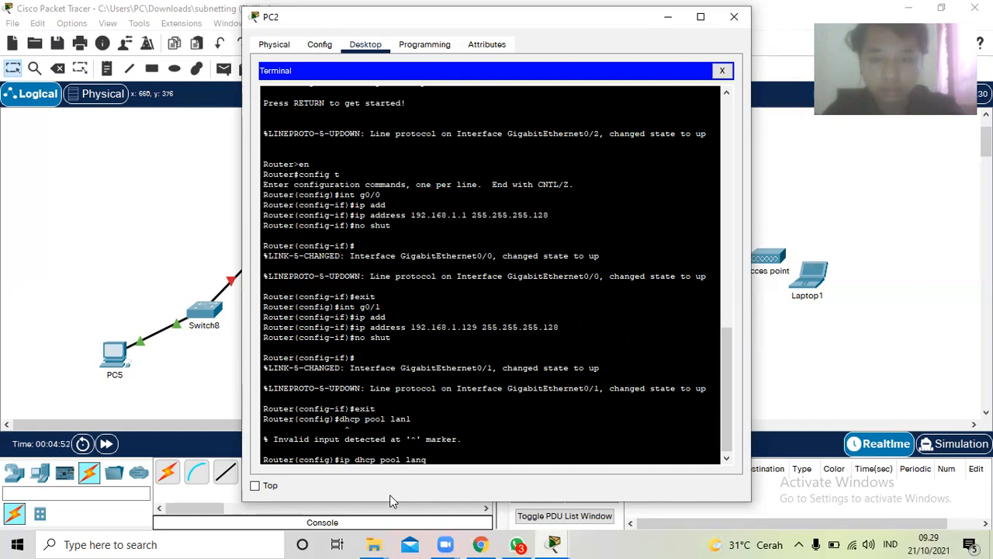
pyautogui.press('BackSpace')
pyautogui.write('1')
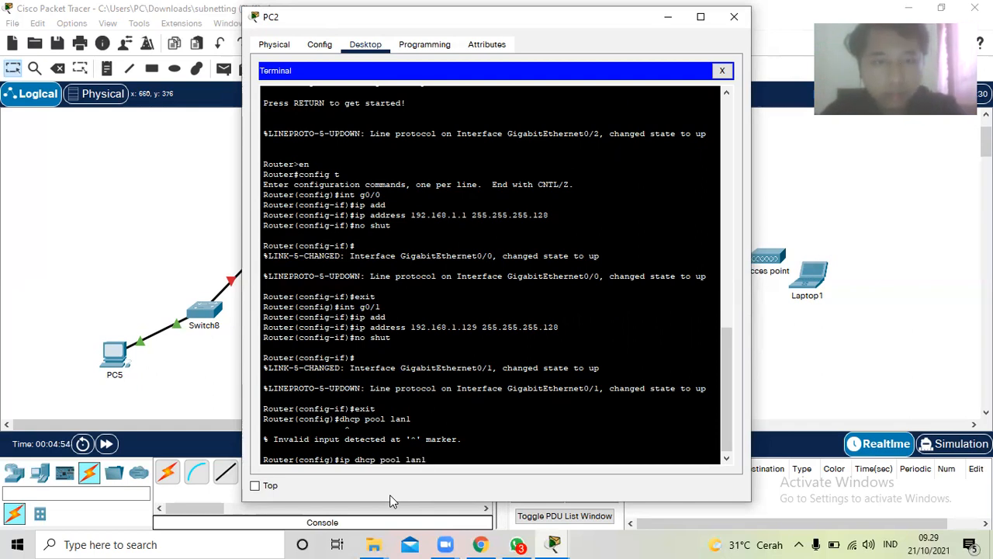
pyautogui.press('Return')
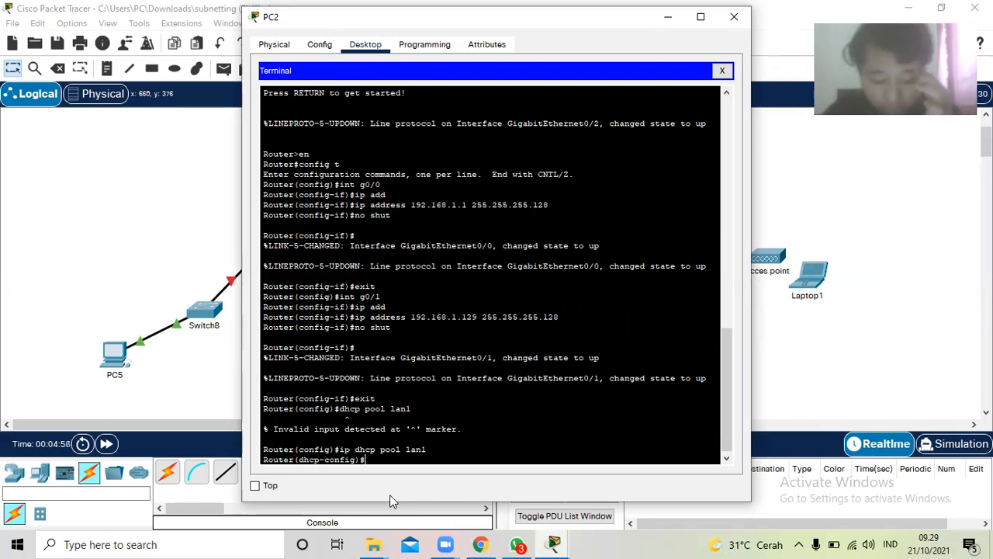
# Set the lan1 pool's network to 192.168.1.0 with subnet mask 255.255.255.128
pyautogui.write('ne')
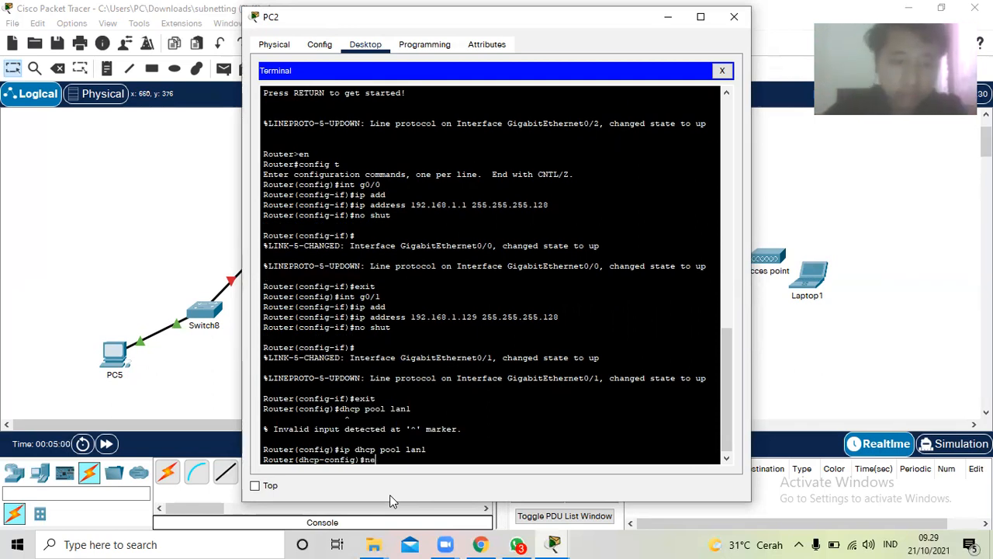
pyautogui.write('twor')
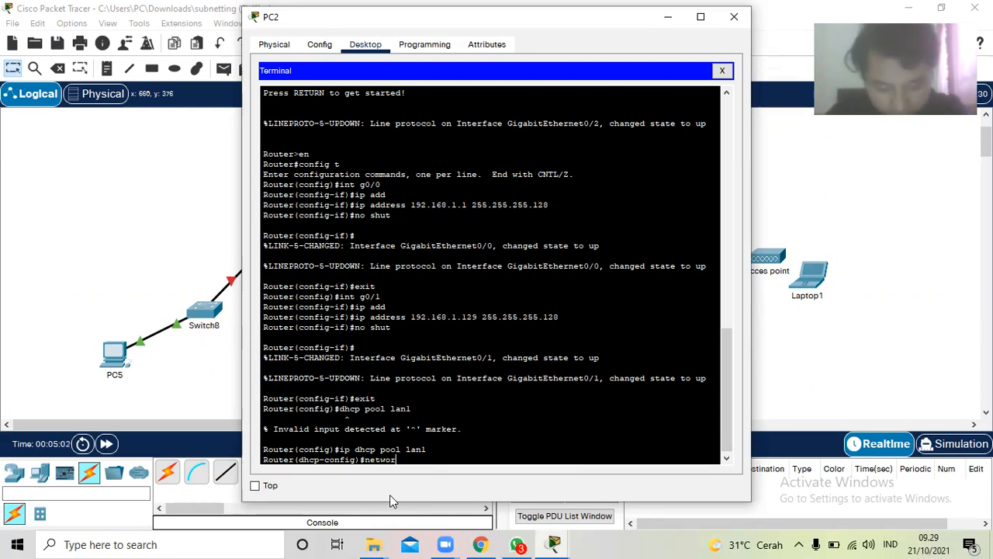
pyautogui.write('k 19')
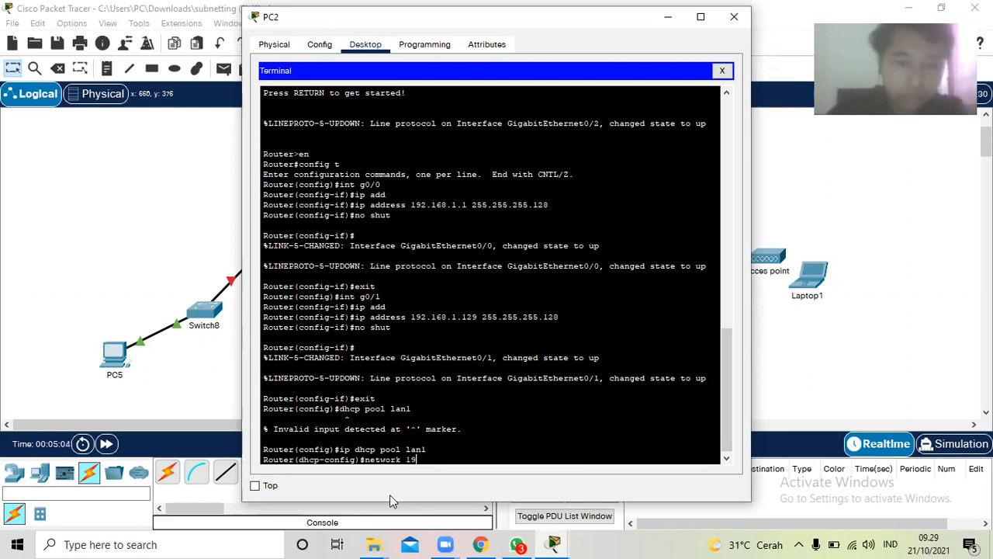
pyautogui.write('2.16')
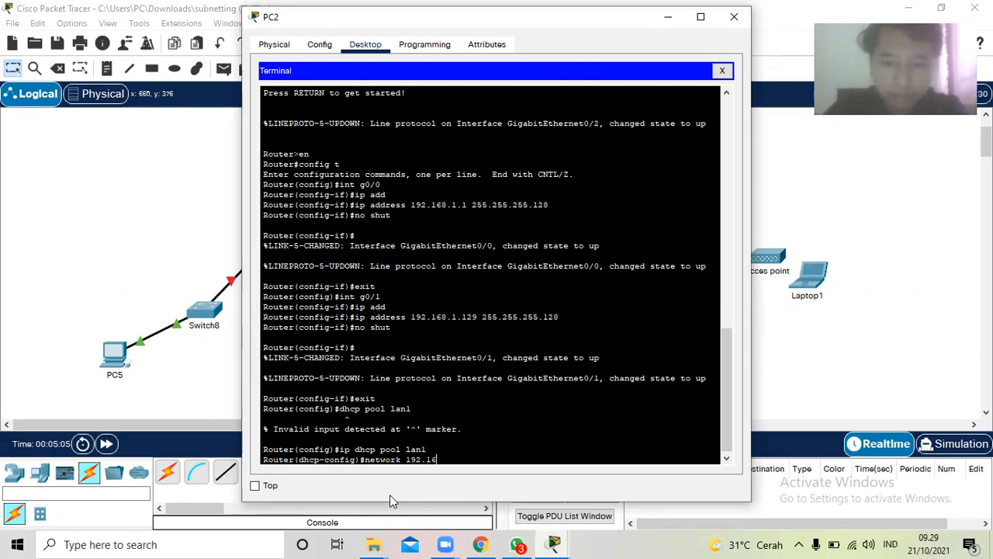
pyautogui.write('8')
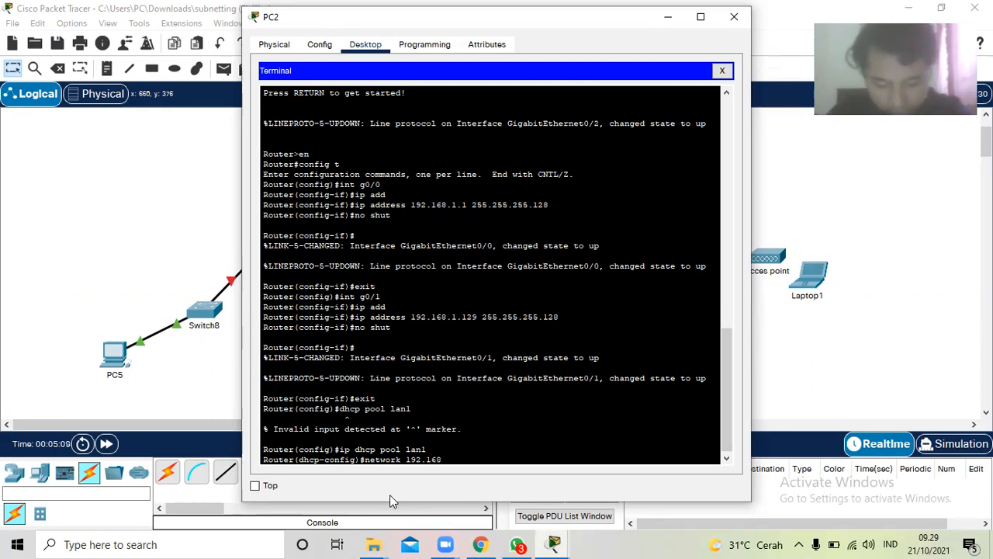
pyautogui.write('.1')
pyautogui.write('.0 25')
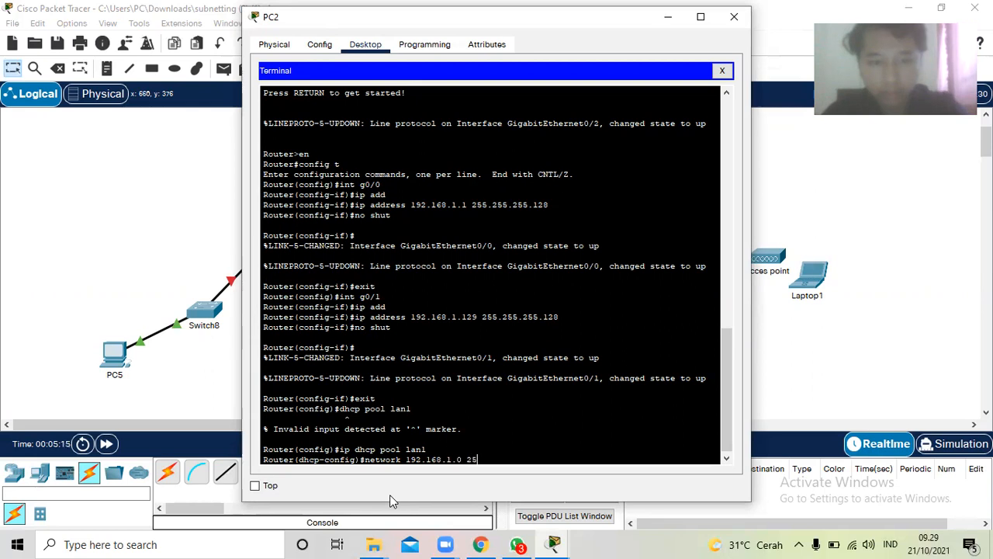
pyautogui.write('5.255.255.2')
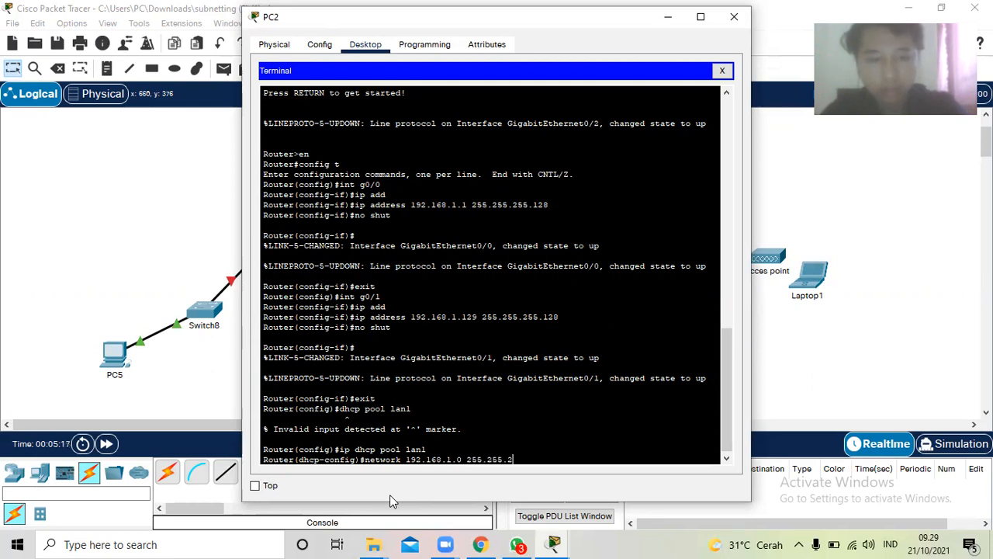
pyautogui.write('.128')
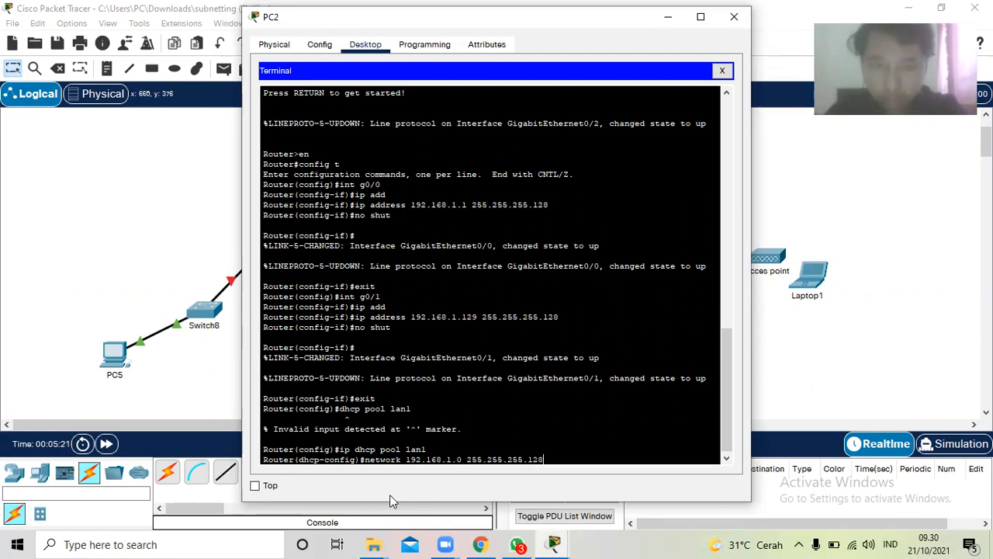
pyautogui.press('Return')
# Set the lan1 pool's default router to 192.168.1.1 and exit to global configuration mode
pyautogui.write('de')
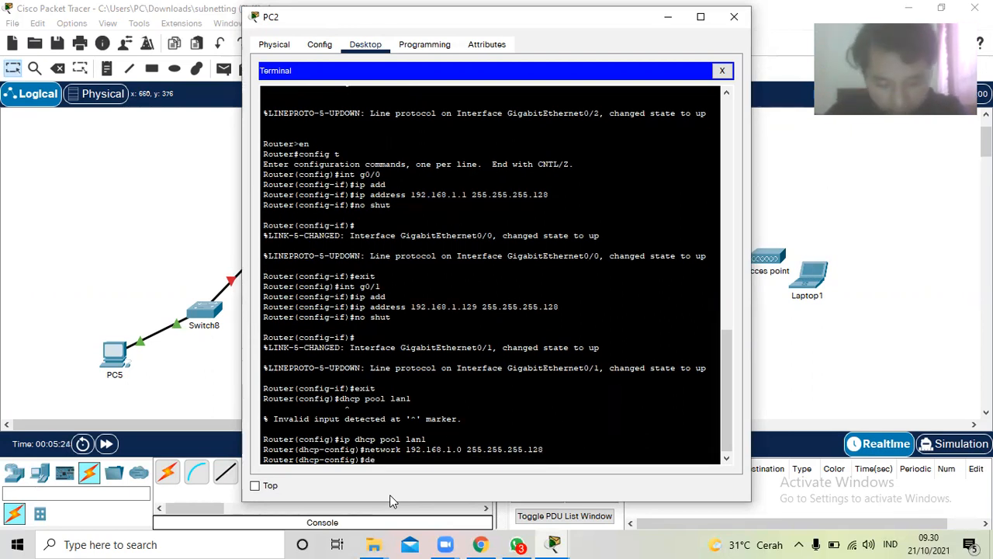
pyautogui.write('fa')
pyautogui.press('Tab')
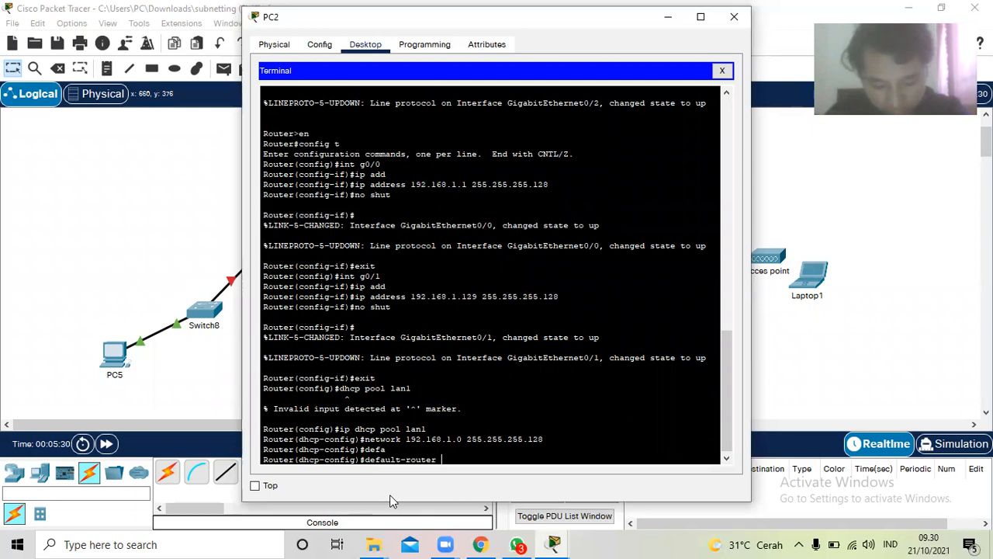
pyautogui.write('192.168.')
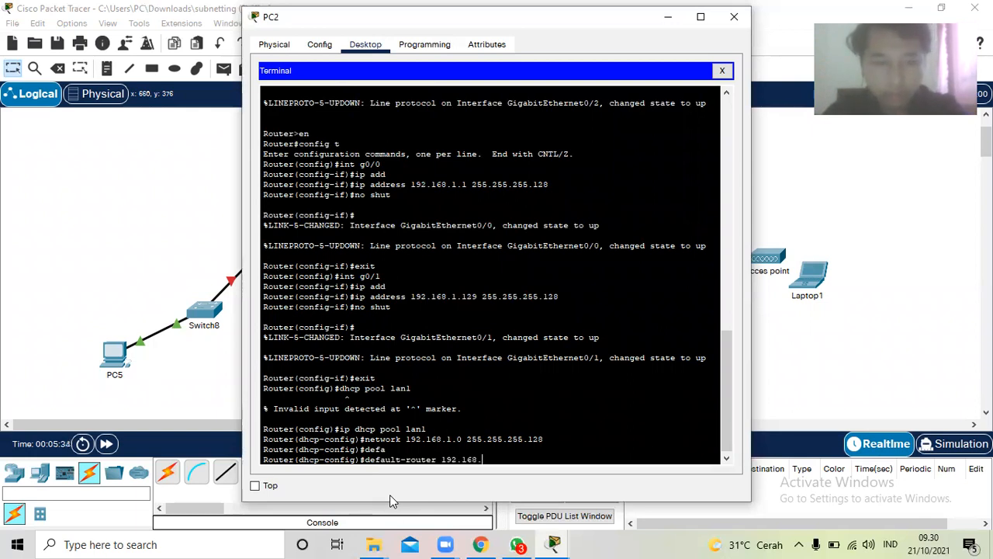
pyautogui.write('1.1')
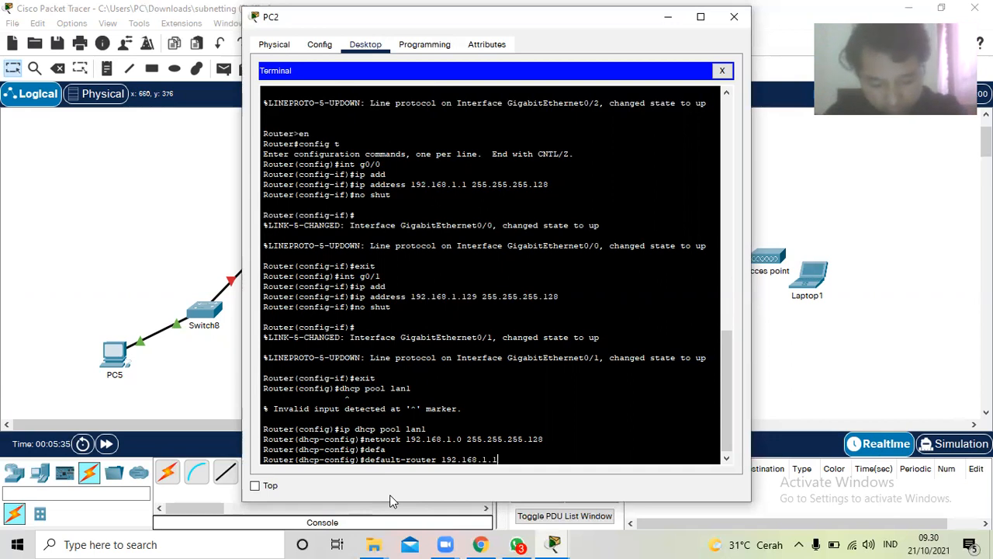
pyautogui.press('Return')
pyautogui.write('e')
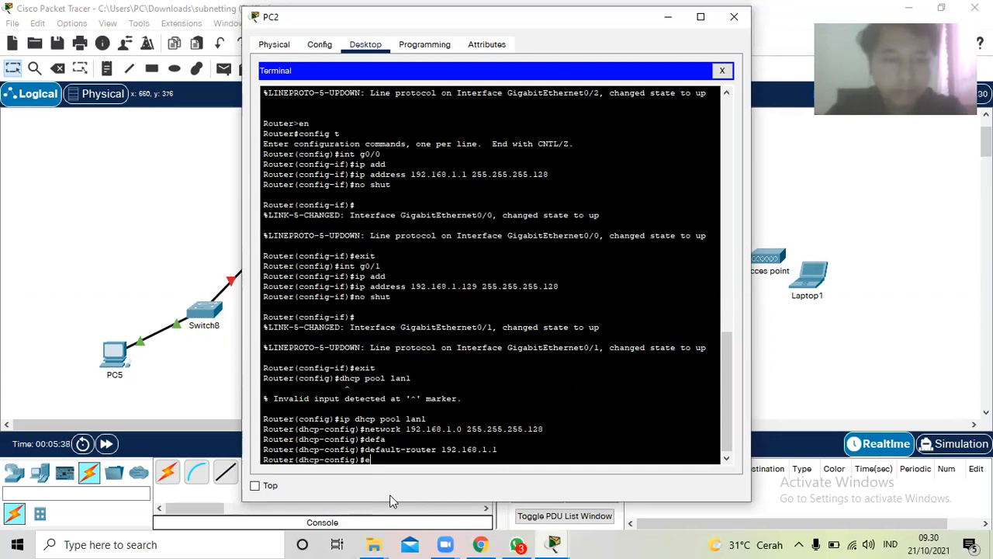
pyautogui.write('xit')
pyautogui.press('Return')
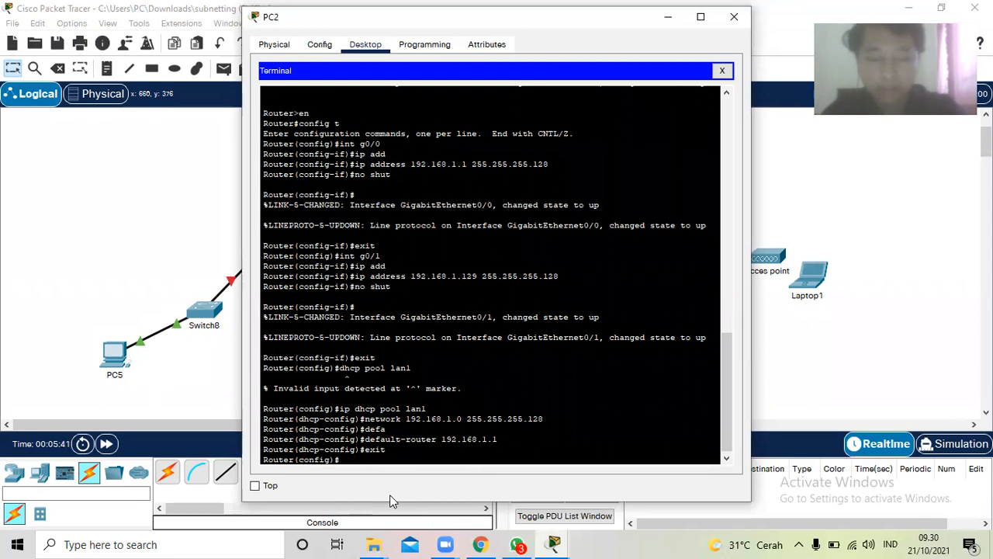
# Create the DHCP pool lan2 and set its network to 192.168.1.128 with subnet mask 255.255.255.128
pyautogui.write('ip dhcp')
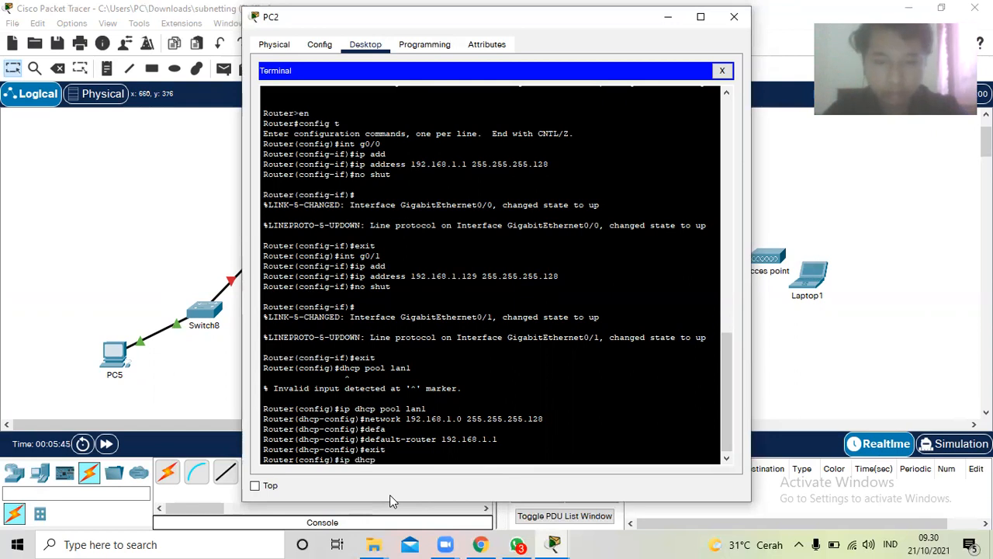
pyautogui.write(' pool lan2')
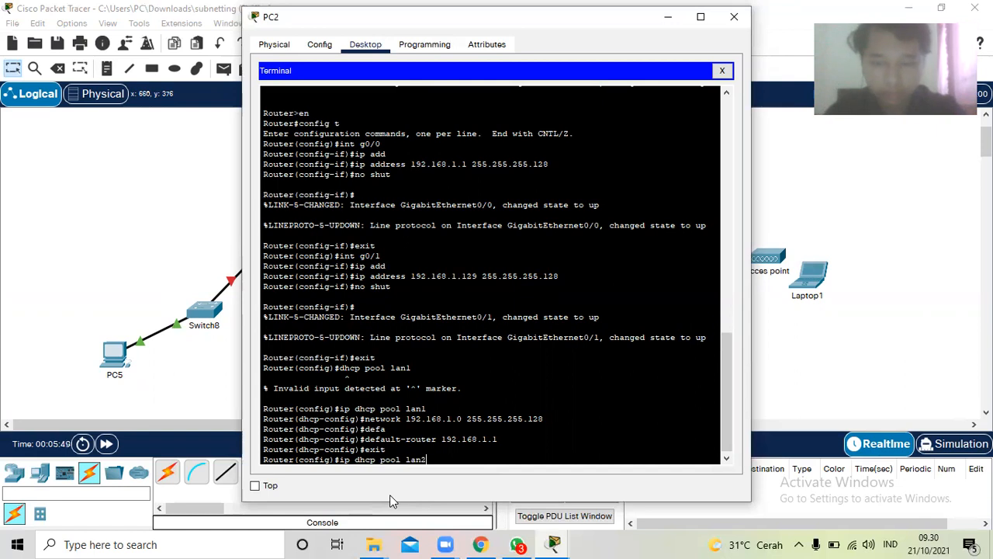
pyautogui.press('Return')
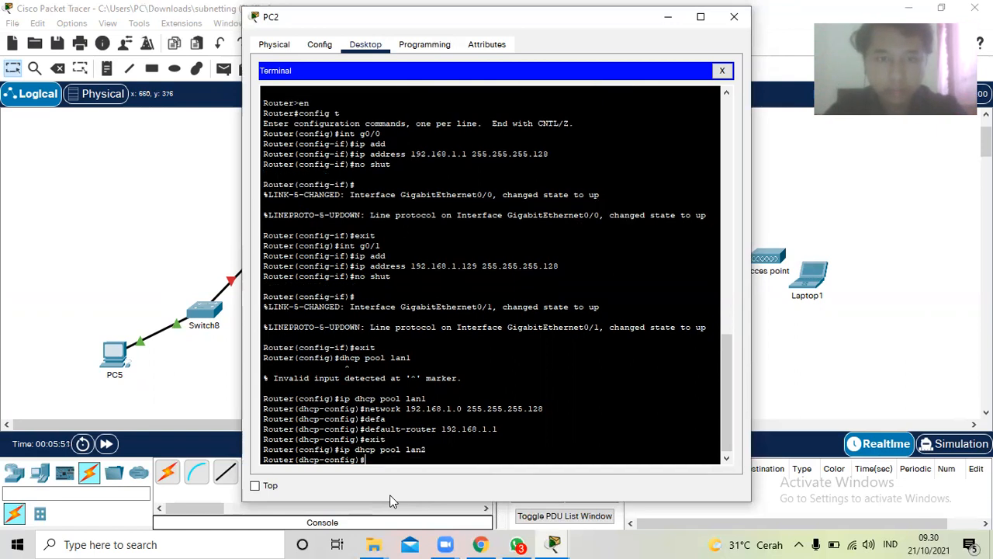
pyautogui.write('network')
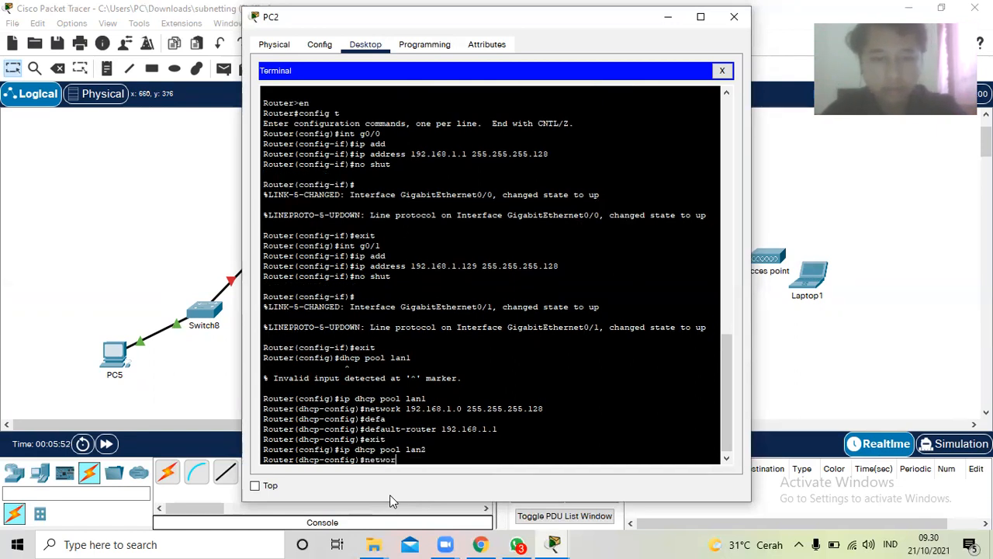
pyautogui.write(' 192.168')
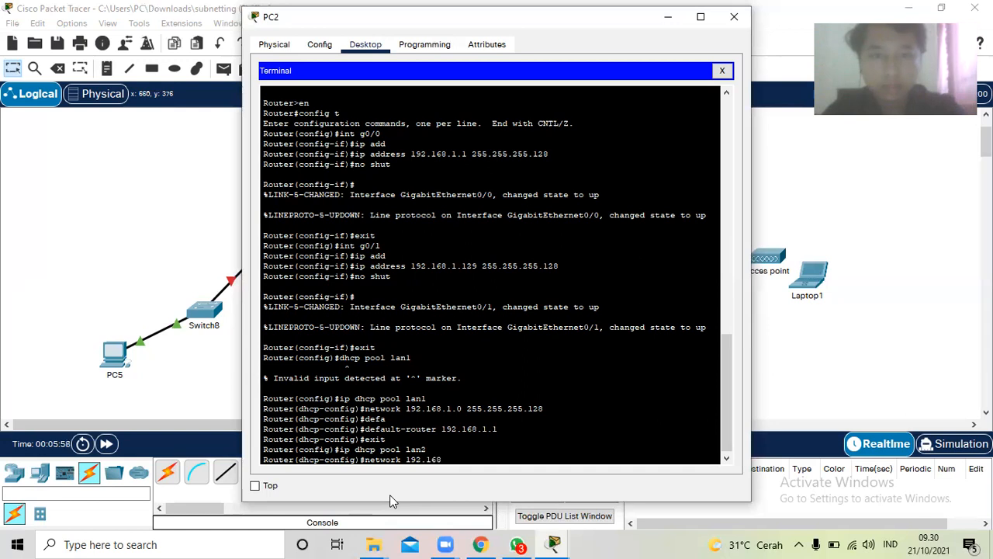
pyautogui.write('.1.')
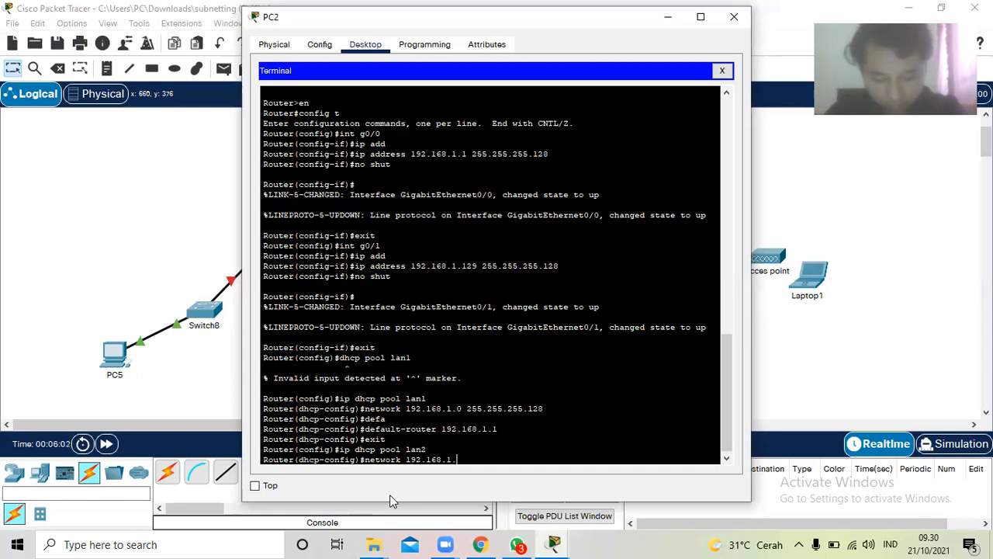
pyautogui.write('128')
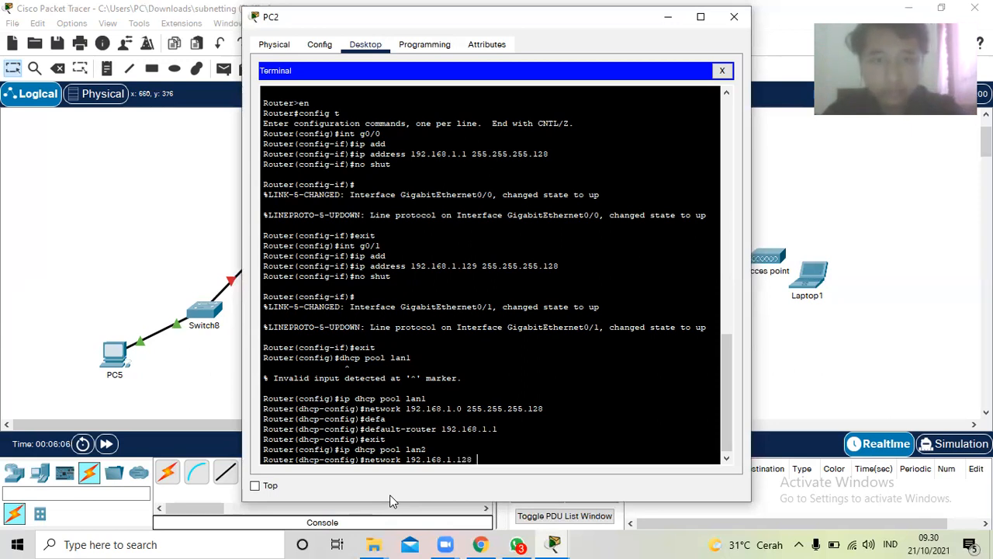
pyautogui.write(' 255.255.255.128')
pyautogui.press('Return')
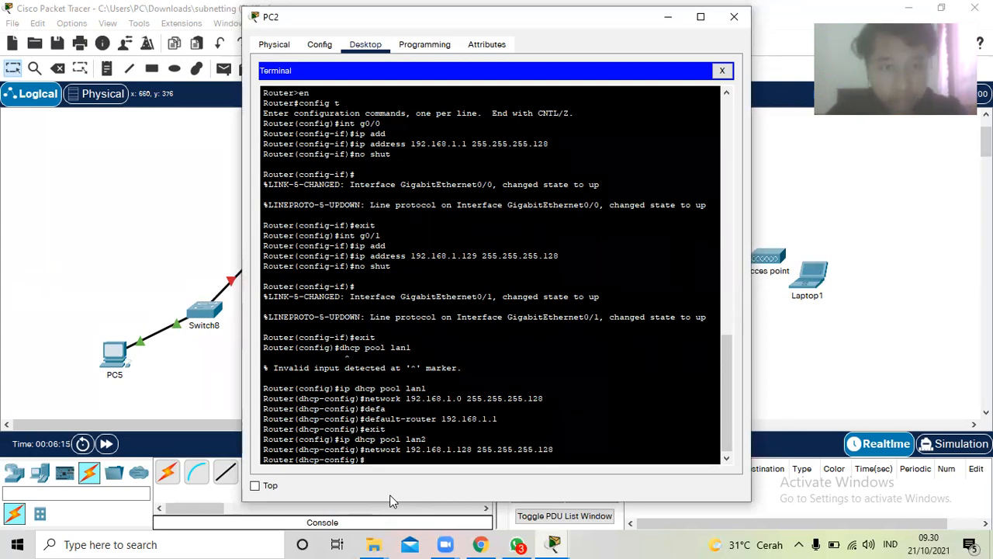
# Set the lan2 pool's default router to 192.168.1.129 and exit to global configuration mode
pyautogui.write('defau')
pyautogui.press('Tab')
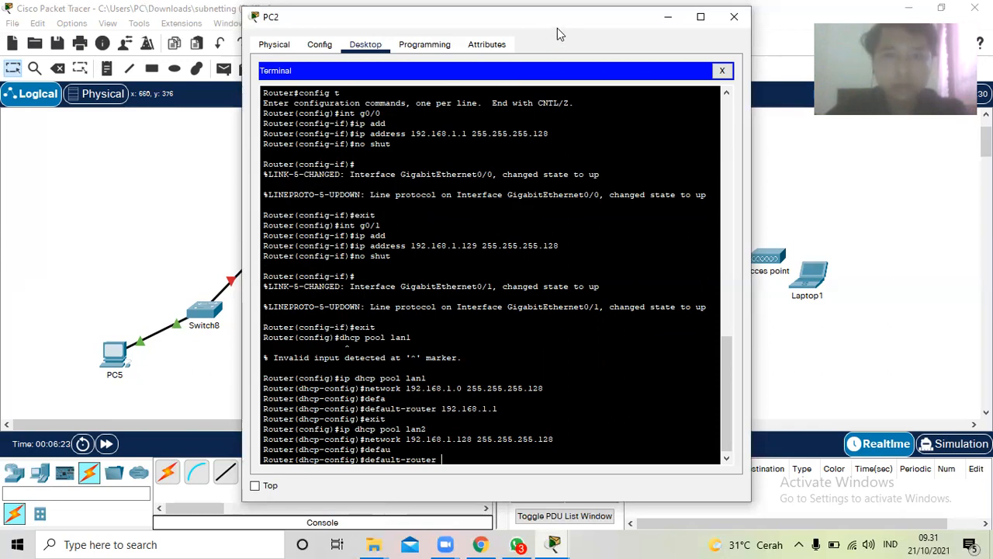
pyautogui.moveTo(557, 28); pyautogui.dragTo(609, 38)
pyautogui.write('192.168.')
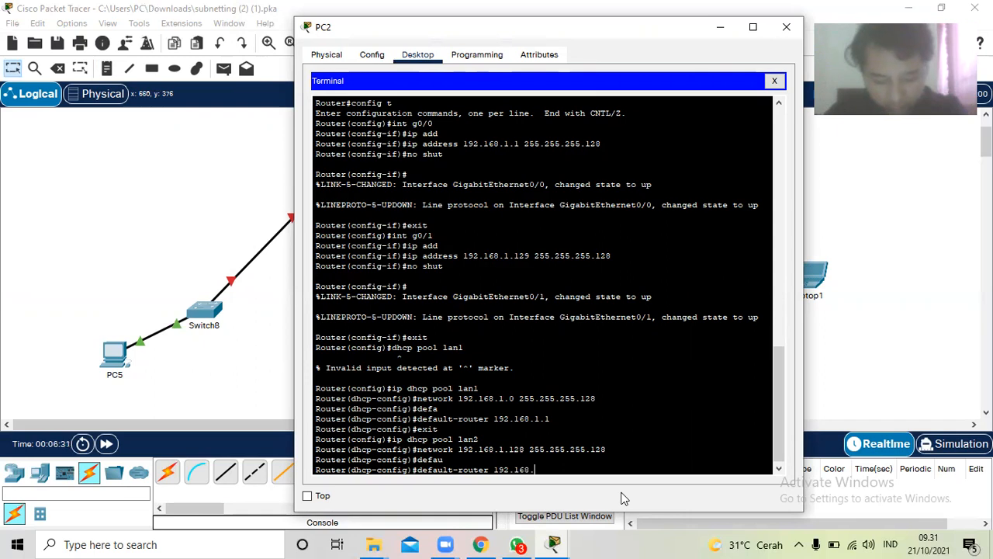
pyautogui.write('1.1')
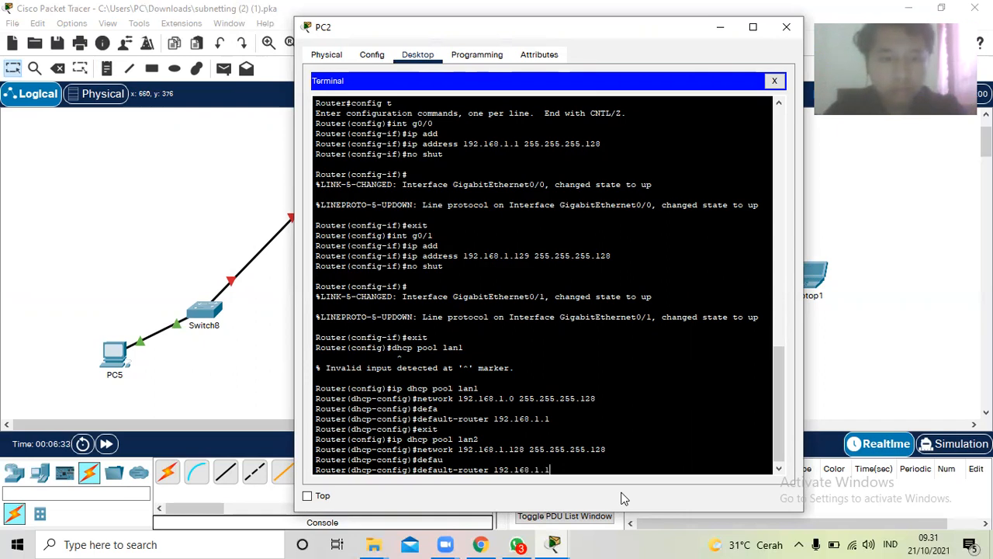
pyautogui.write('29')
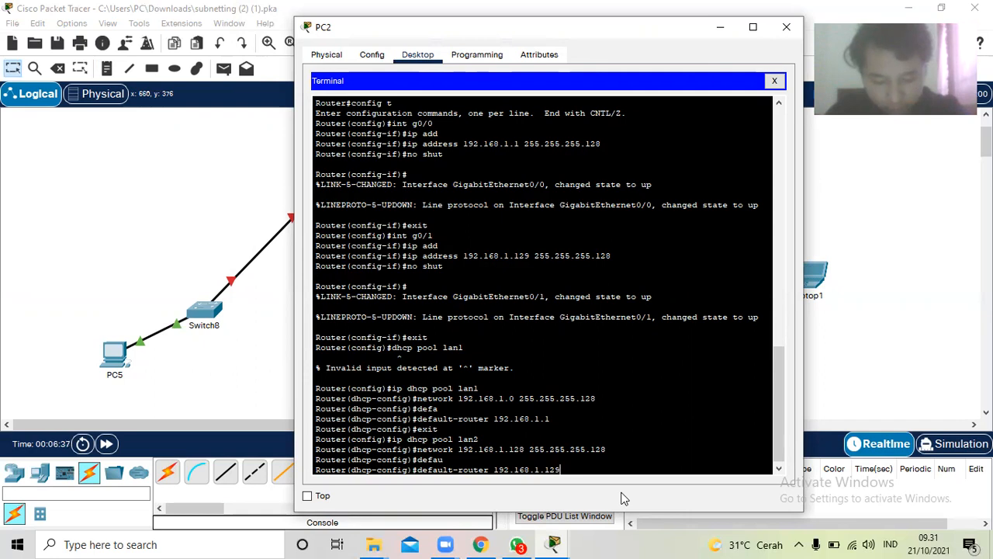
pyautogui.press('Return')
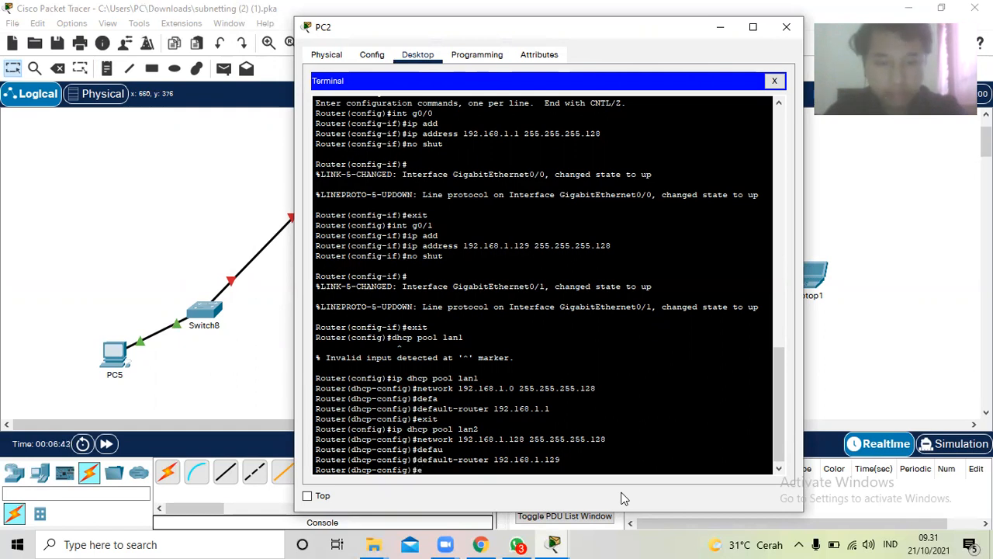
pyautogui.press('Return')
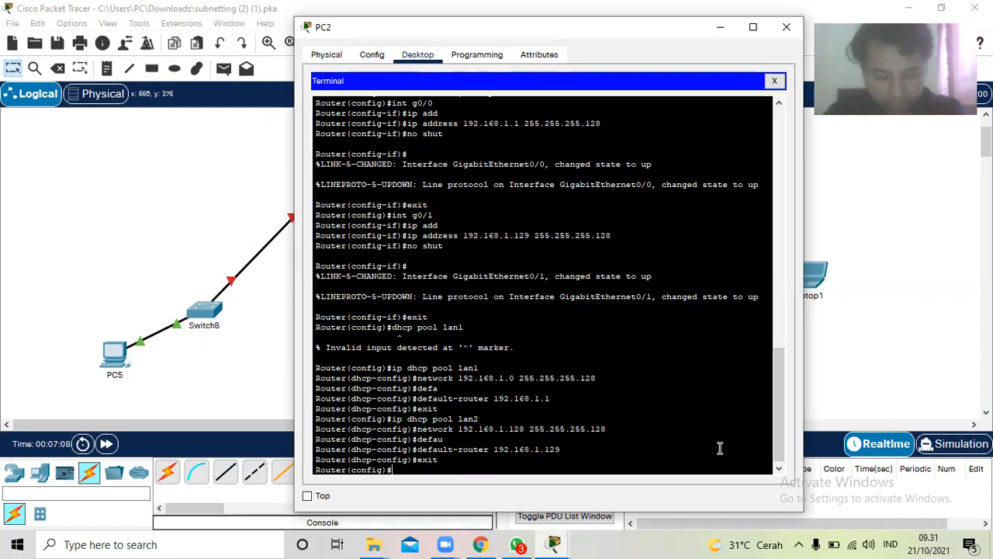
# Exclude the lan1 gateway address 192.168.1.1 from DHCP assignment with "ip dhcp excluded-address"
pyautogui.write('hc')
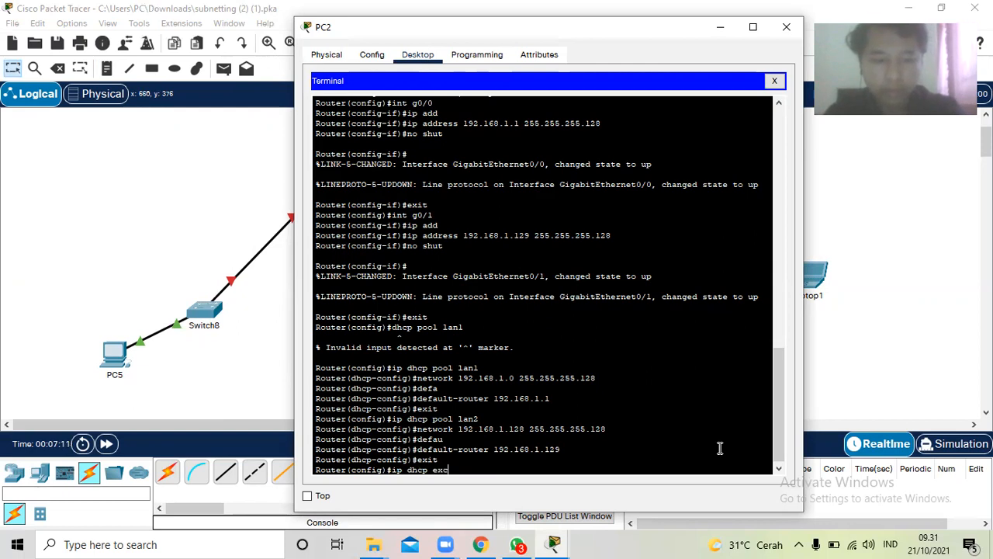
pyautogui.write('p exc')
pyautogui.press('Tab')
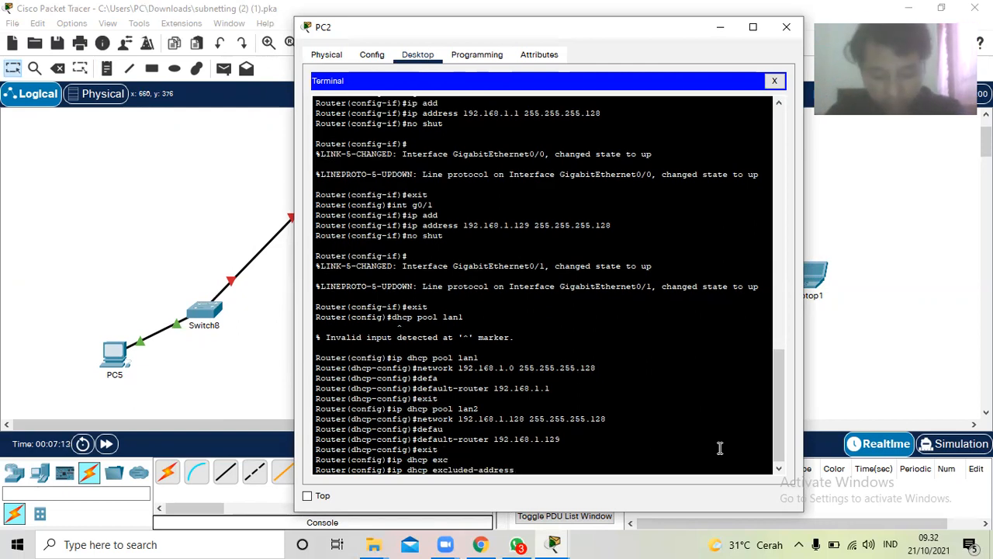
pyautogui.write('192.16')
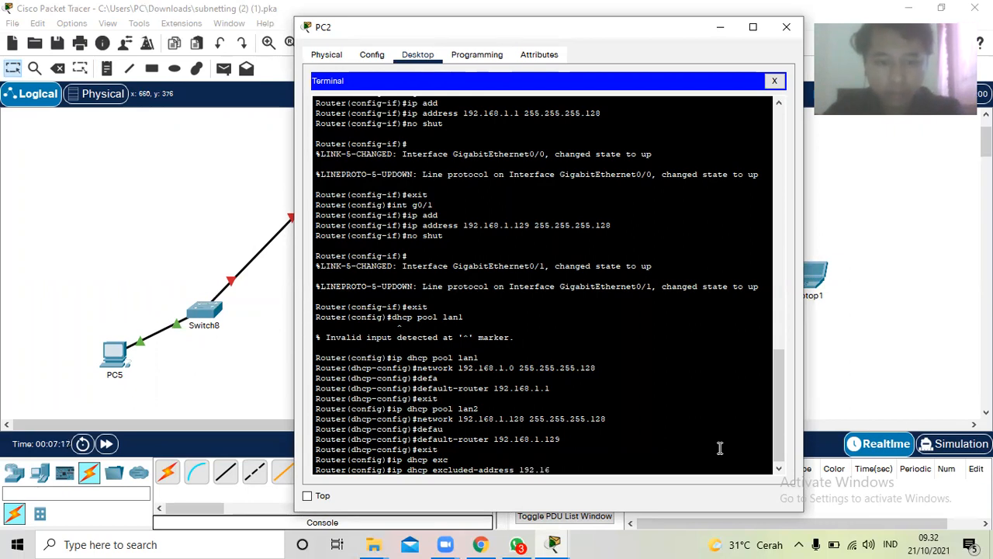
pyautogui.write('8.1.1')
pyautogui.press('Return')
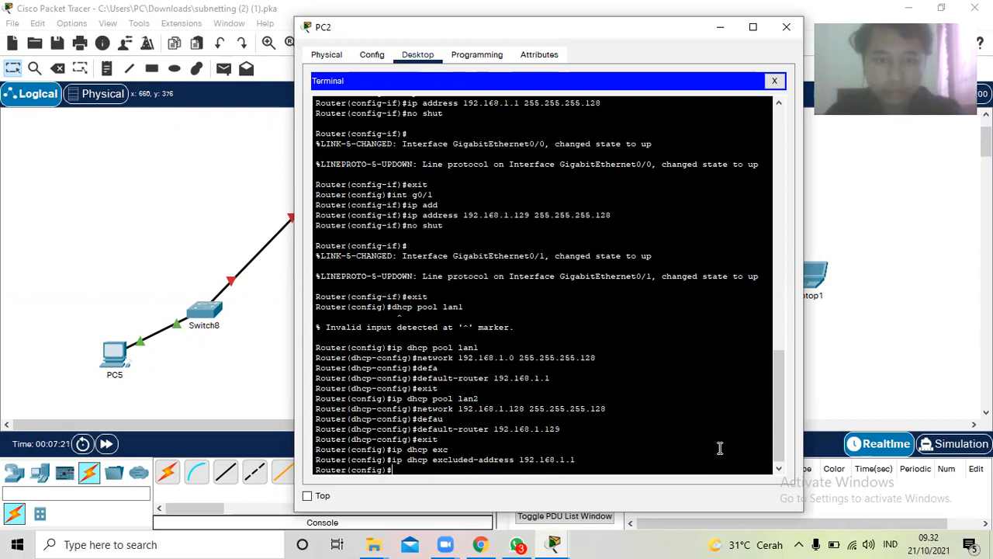
# Exclude the lan2 gateway address 192.168.1.129 from DHCP assignment with "ip dhcp excluded-address"
pyautogui.write('ip')
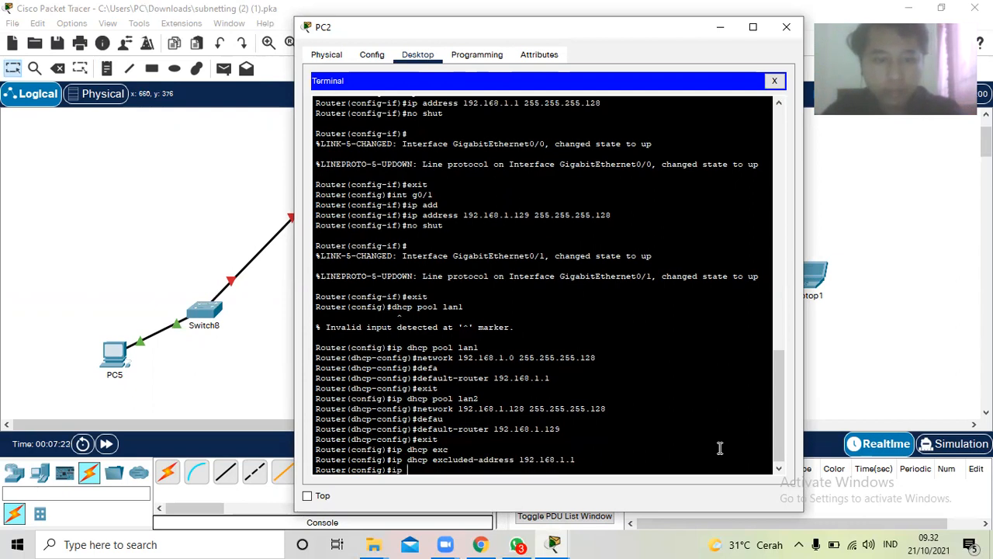
pyautogui.write(' dhcp exc')
pyautogui.press('Tab')
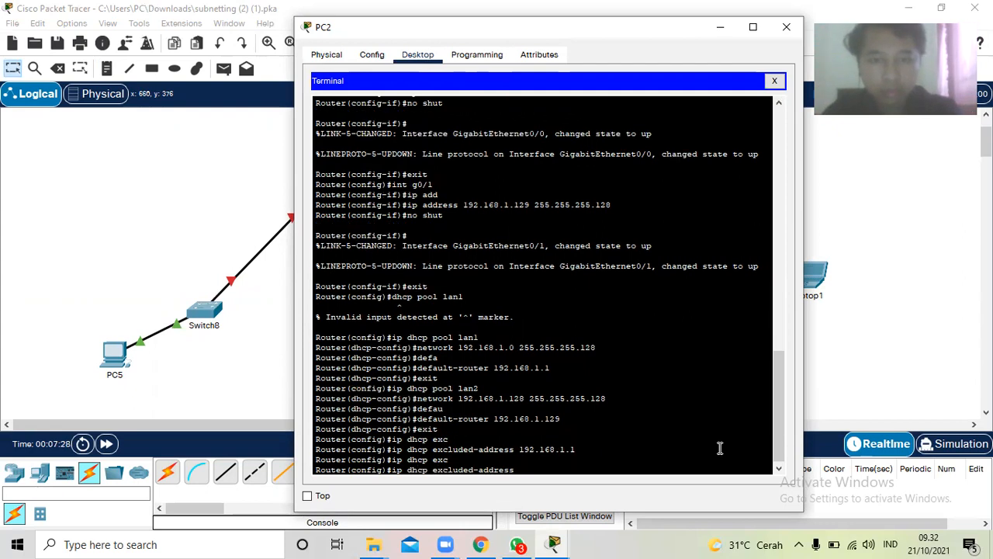
pyautogui.write('192')
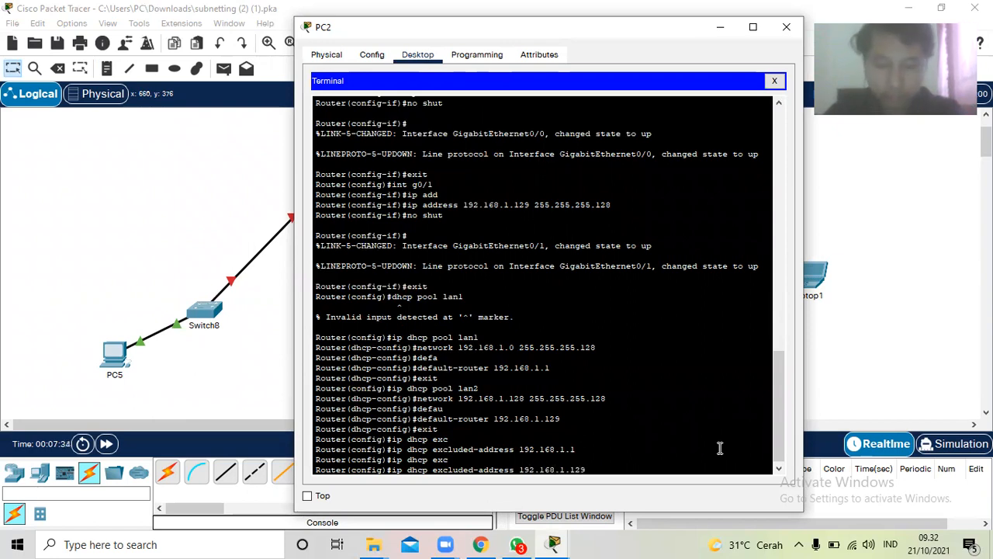
pyautogui.write('.168.1.129')
pyautogui.press('Return')
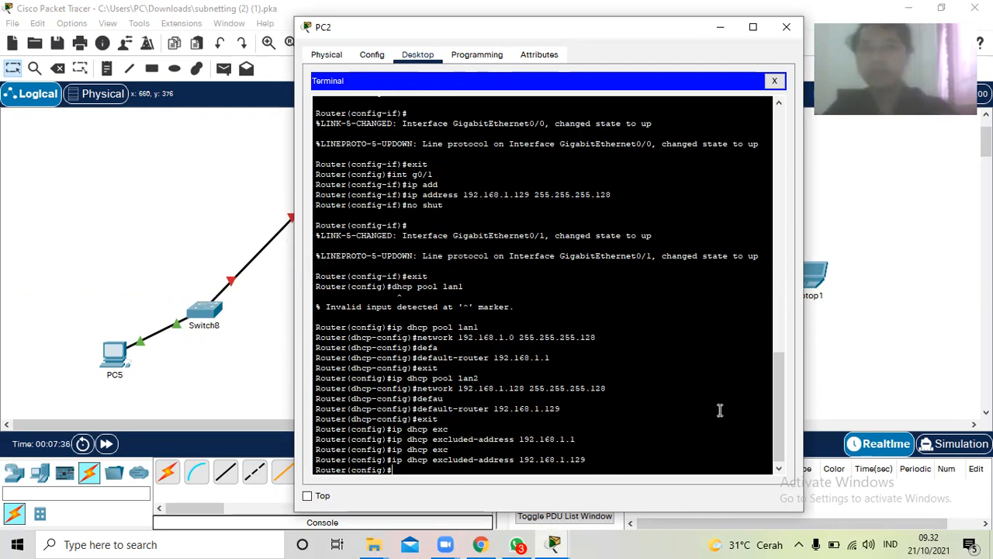
# Close PC2's terminal session and set its IPv4 configuration to DHCP, returning to the topology
pyautogui.click(721, 29)
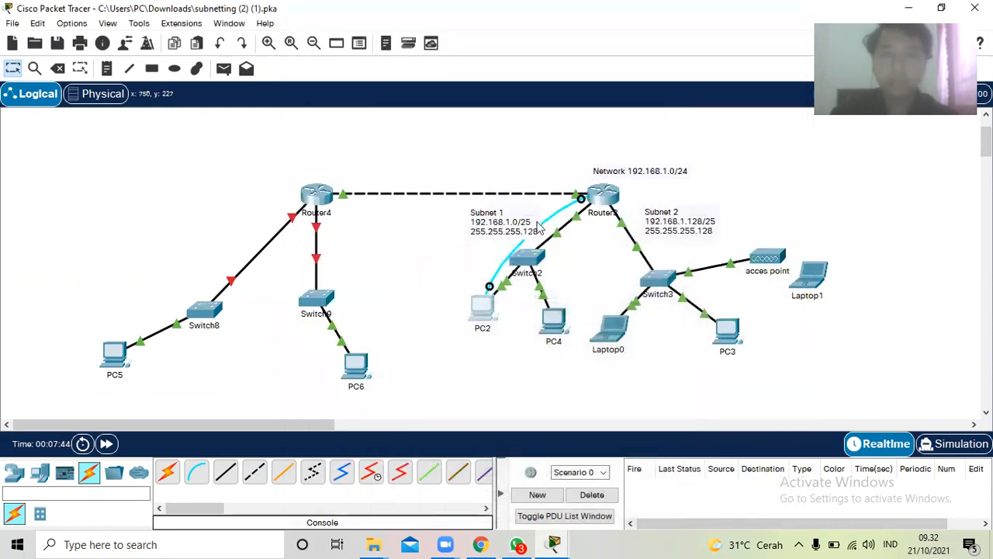
pyautogui.click(483, 312)
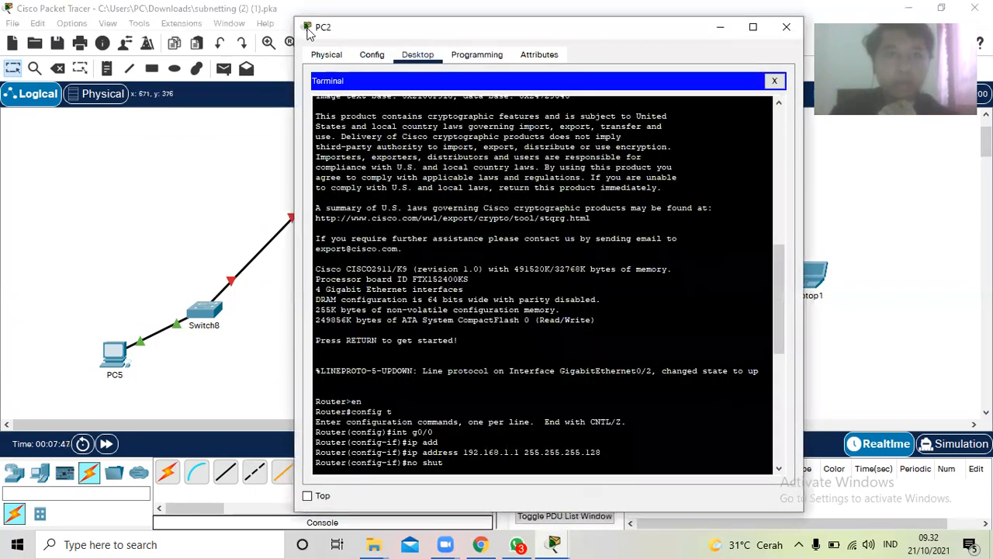
pyautogui.click(774, 81)
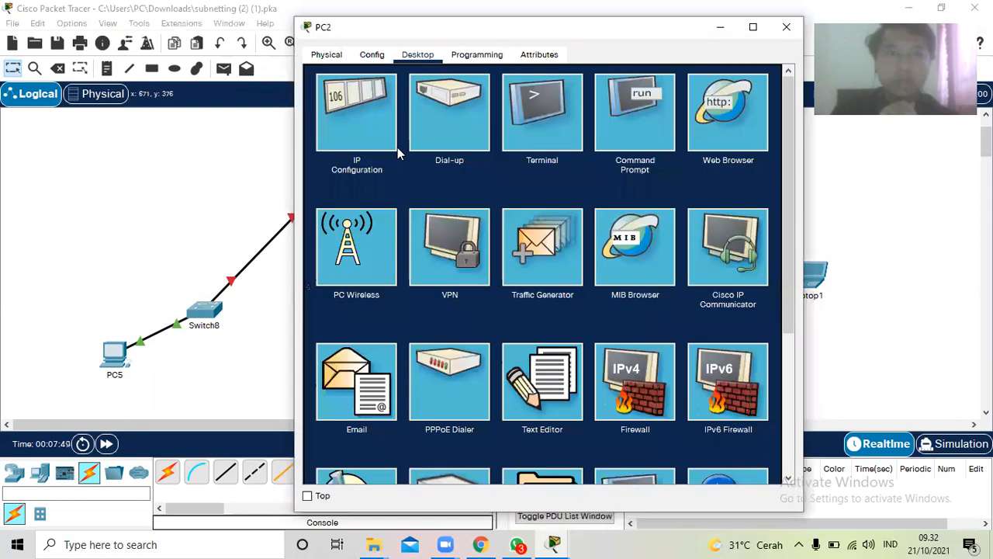
pyautogui.click(376, 133)
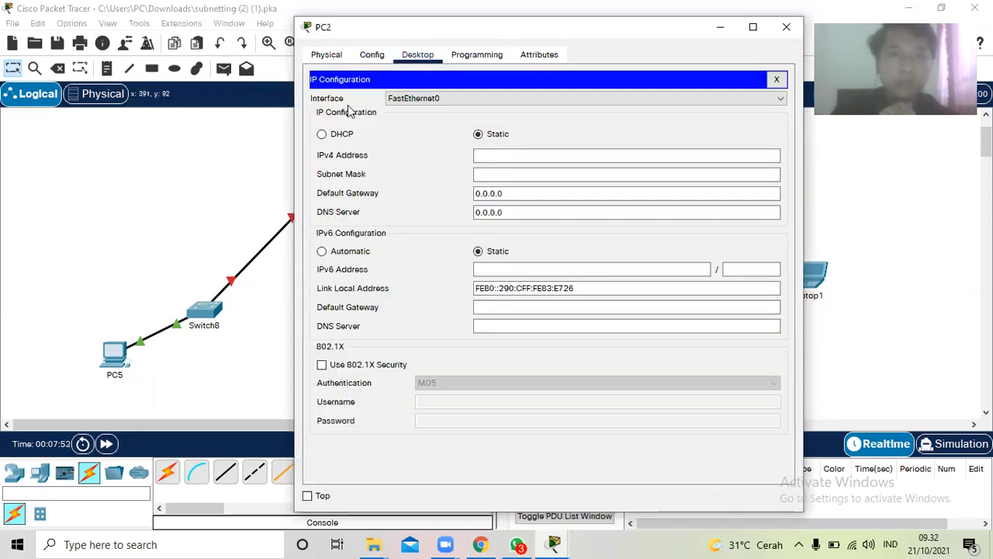
pyautogui.click(321, 134)
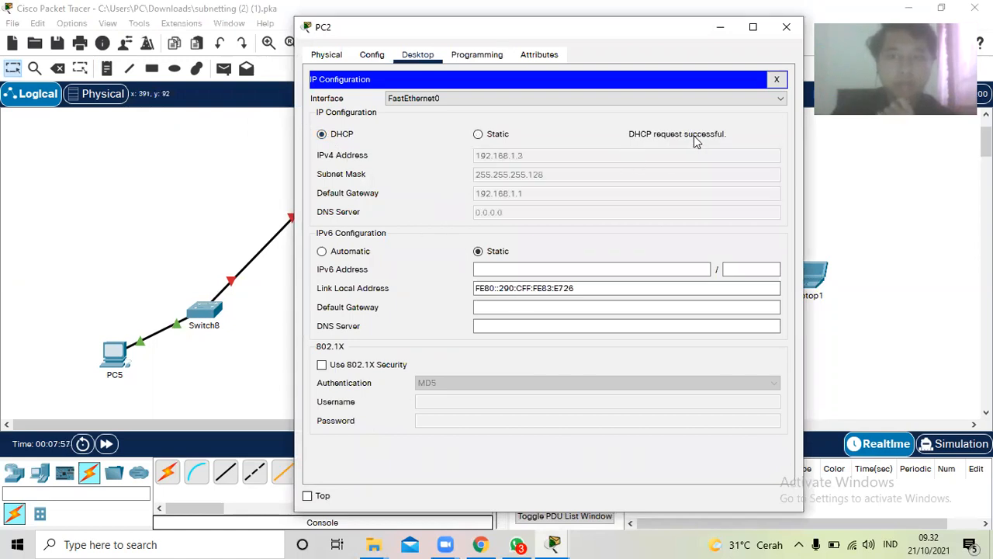
pyautogui.click(722, 30)
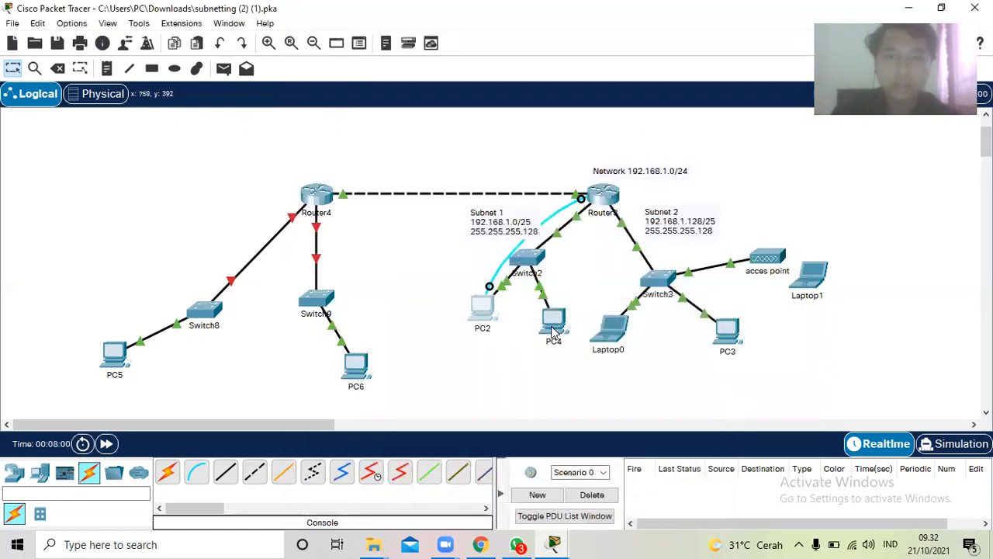
pyautogui.click(553, 326)
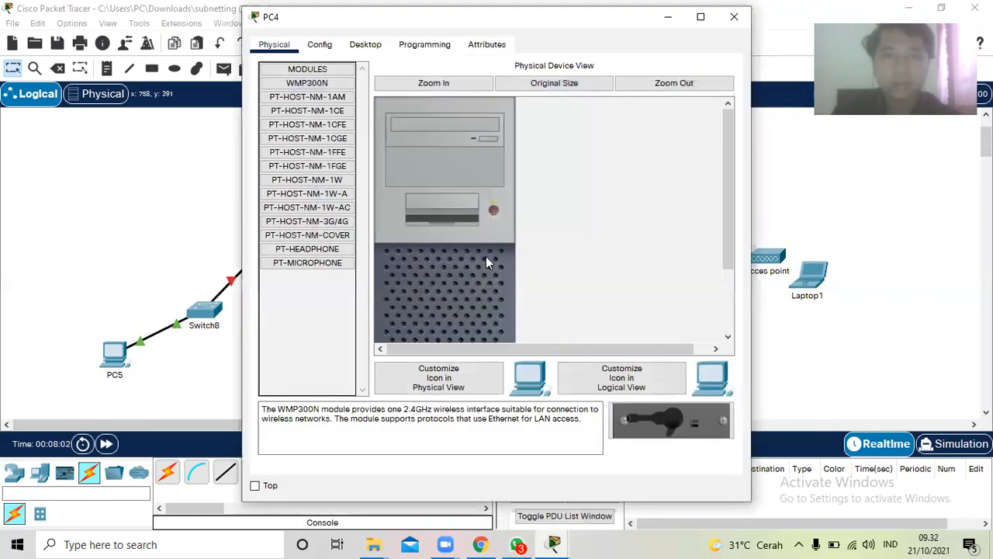
pyautogui.click(320, 45)
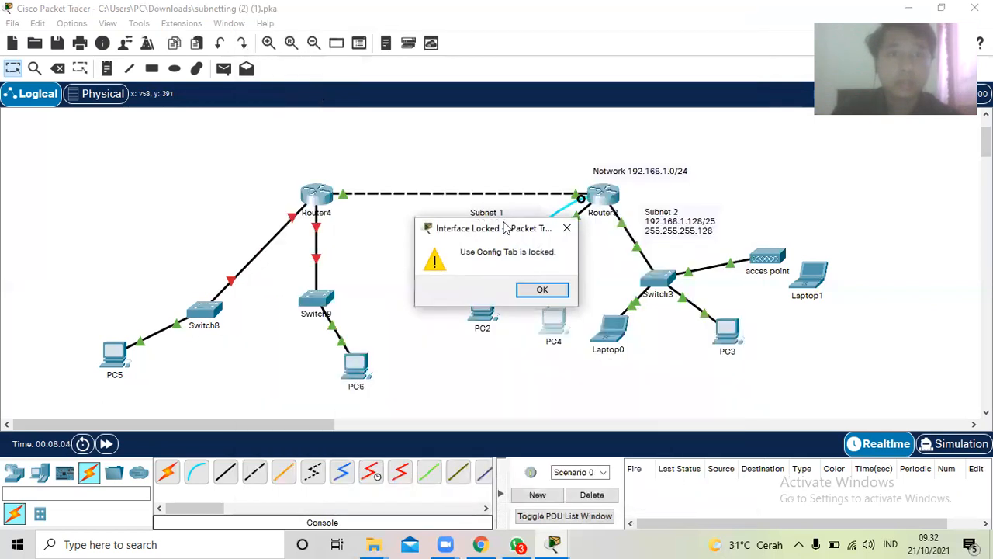
pyautogui.click(542, 291)
# Request an IPv4 address through DHCP in PC4's IP configuration and close its device window
pyautogui.click(554, 314)
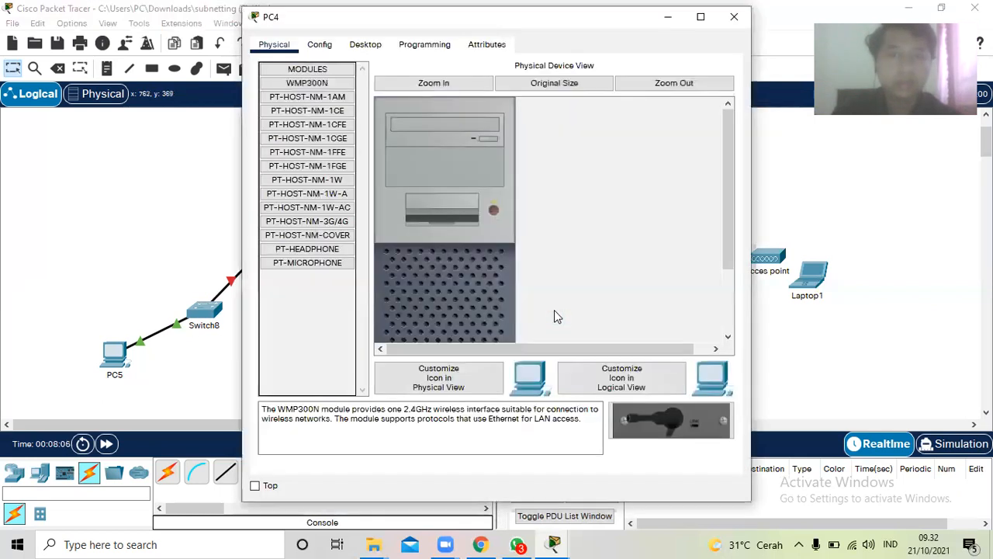
pyautogui.click(365, 44)
pyautogui.click(320, 105)
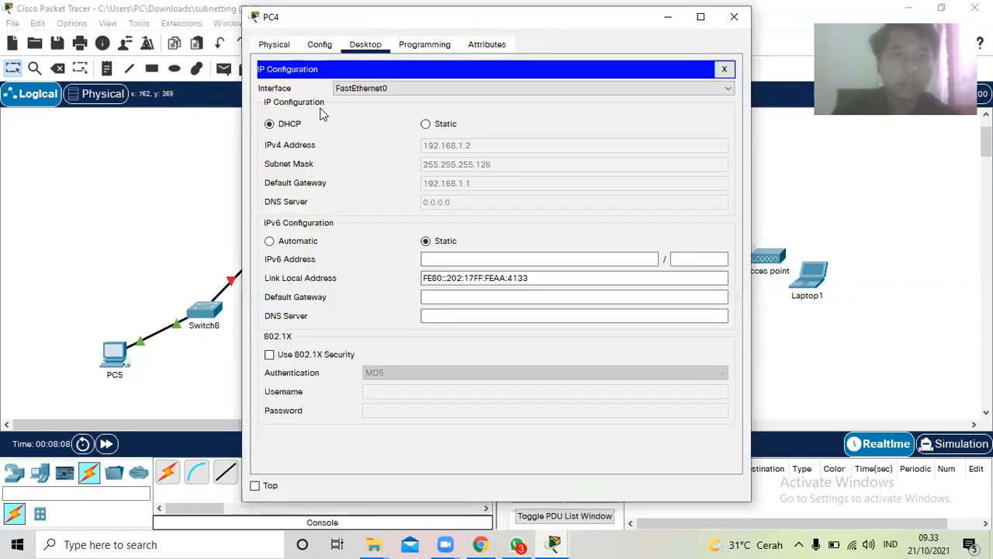
pyautogui.click(271, 126)
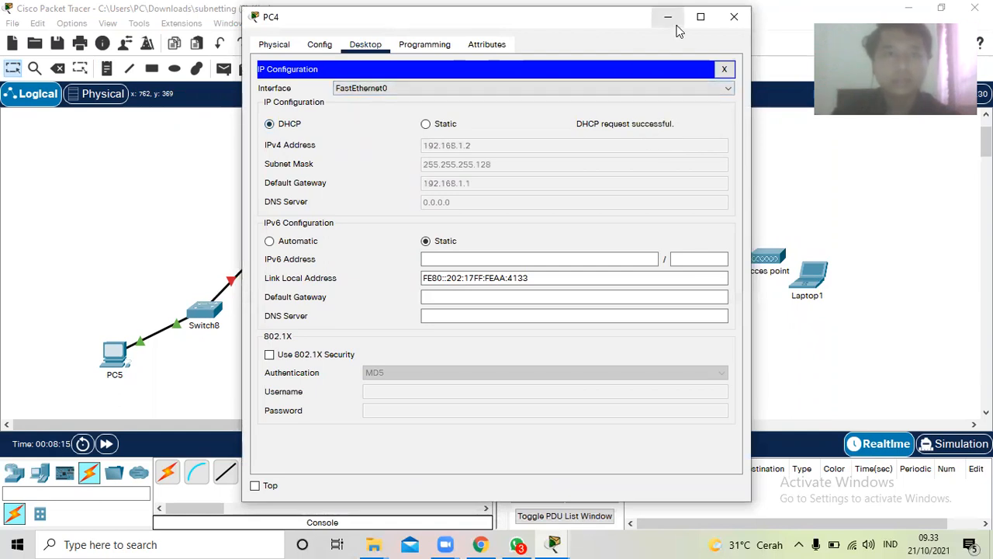
pyautogui.click(730, 19)
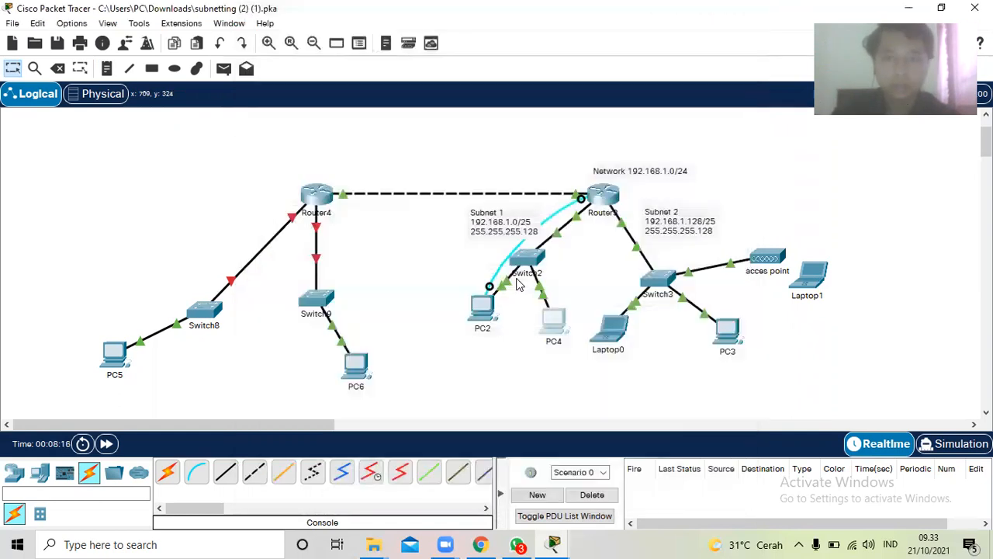
pyautogui.click(616, 339)
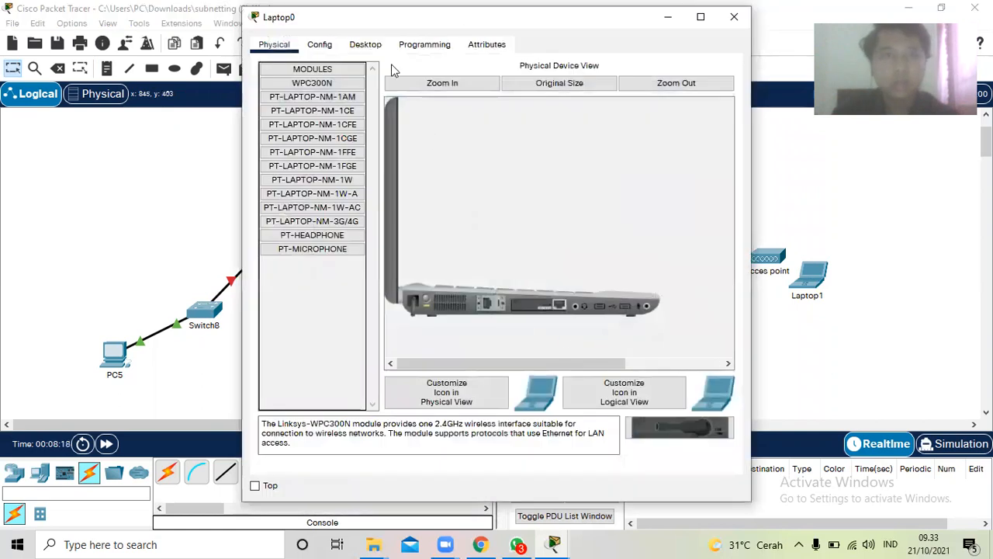
pyautogui.click(326, 43)
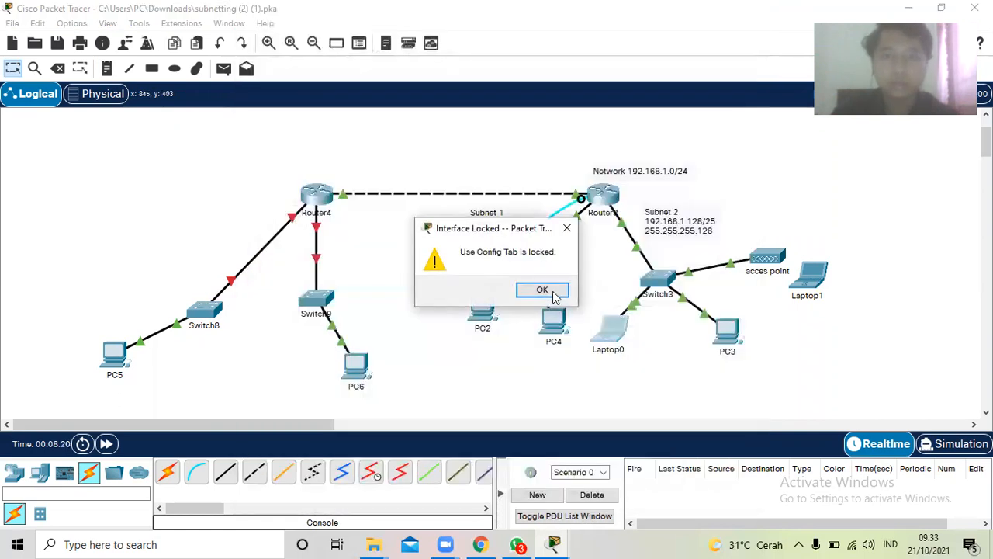
pyautogui.click(553, 291)
# Set Laptop0's IPv4 configuration to DHCP and put its device window away
pyautogui.click(600, 339)
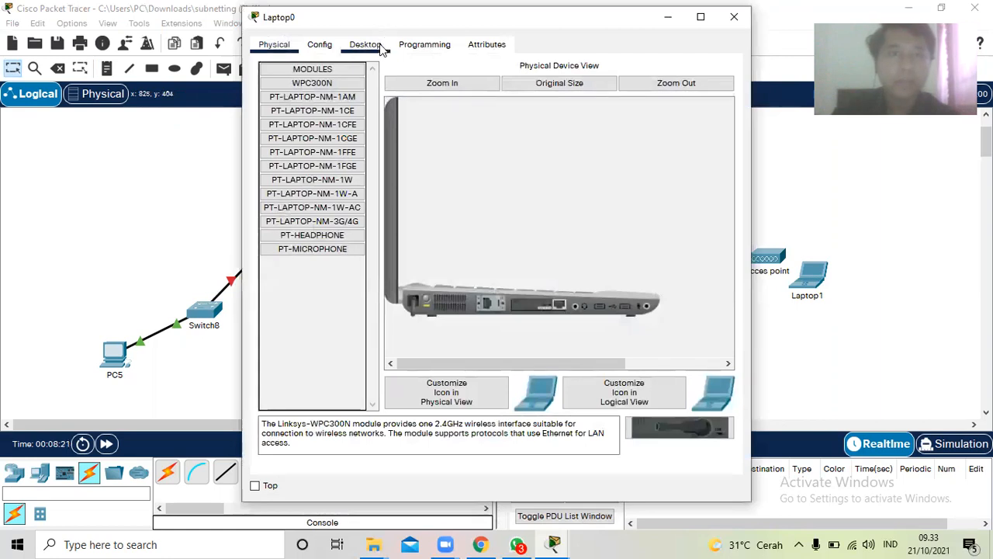
pyautogui.click(366, 44)
pyautogui.click(311, 108)
pyautogui.click(270, 125)
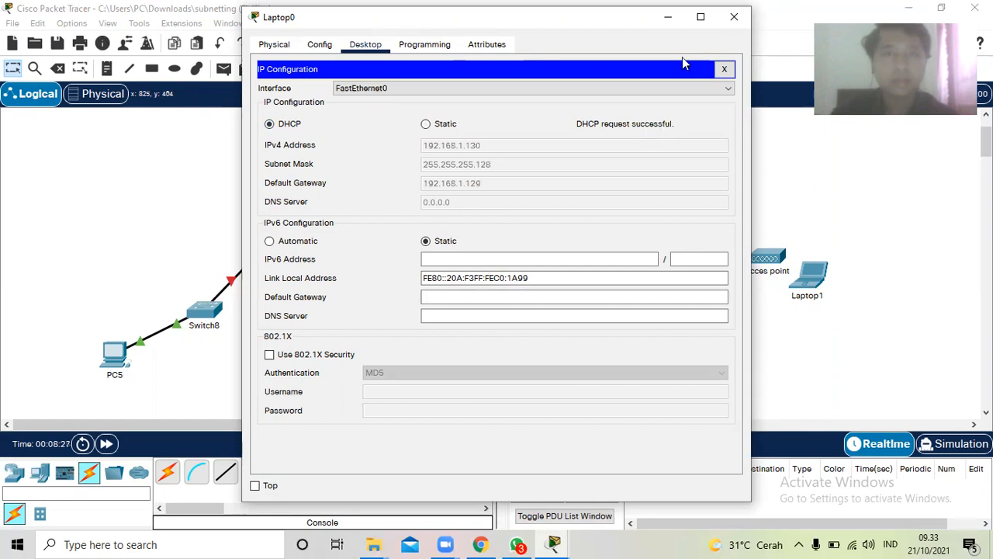
pyautogui.click(668, 16)
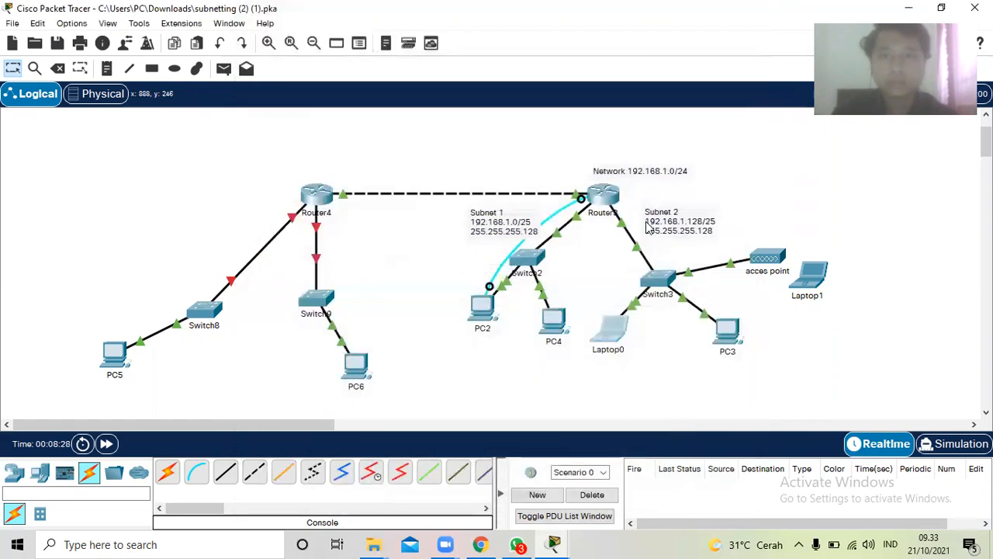
pyautogui.click(729, 341)
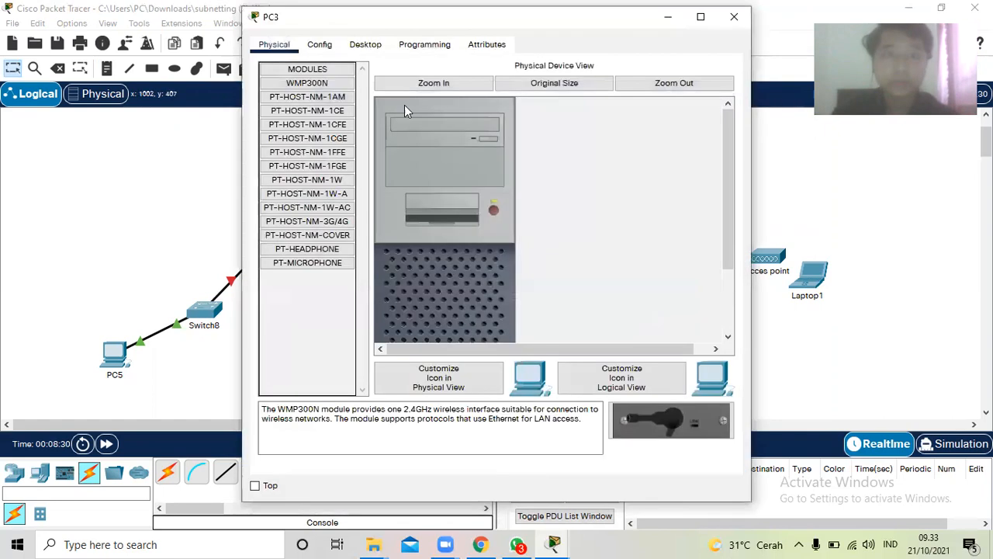
pyautogui.click(326, 45)
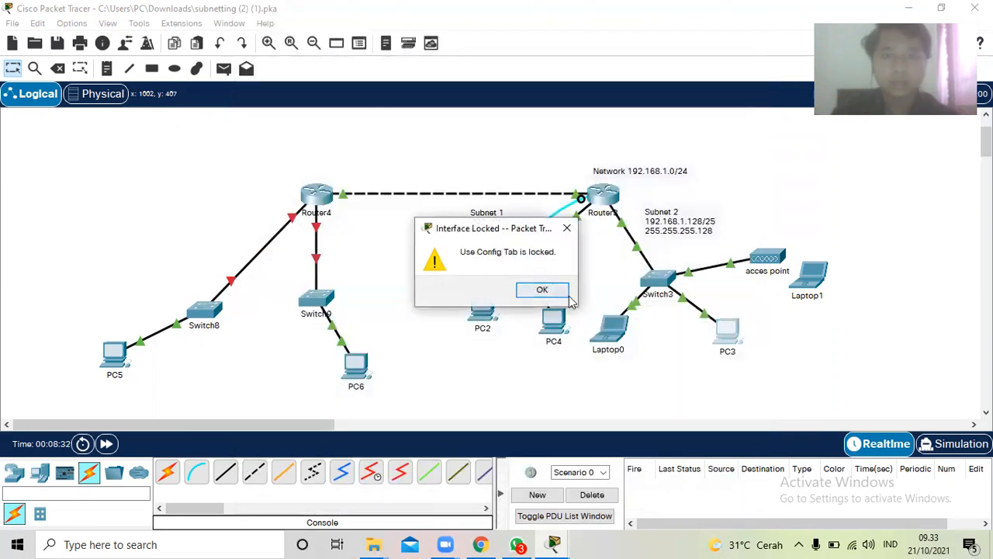
pyautogui.click(547, 290)
# Set PC3's IPv4 configuration on FastEthernet0 to DHCP
pyautogui.click(723, 335)
pyautogui.click(365, 44)
pyautogui.click(309, 118)
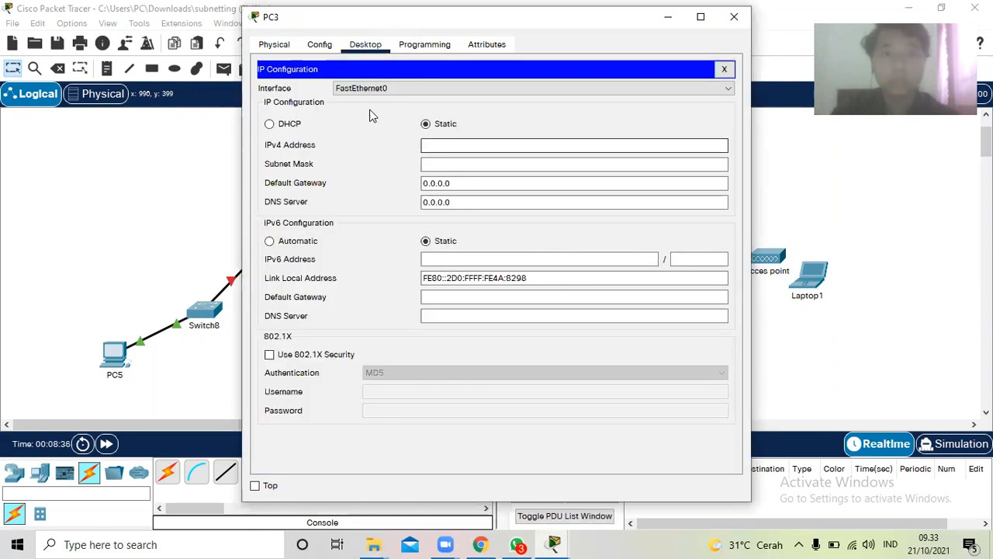
pyautogui.click(268, 125)
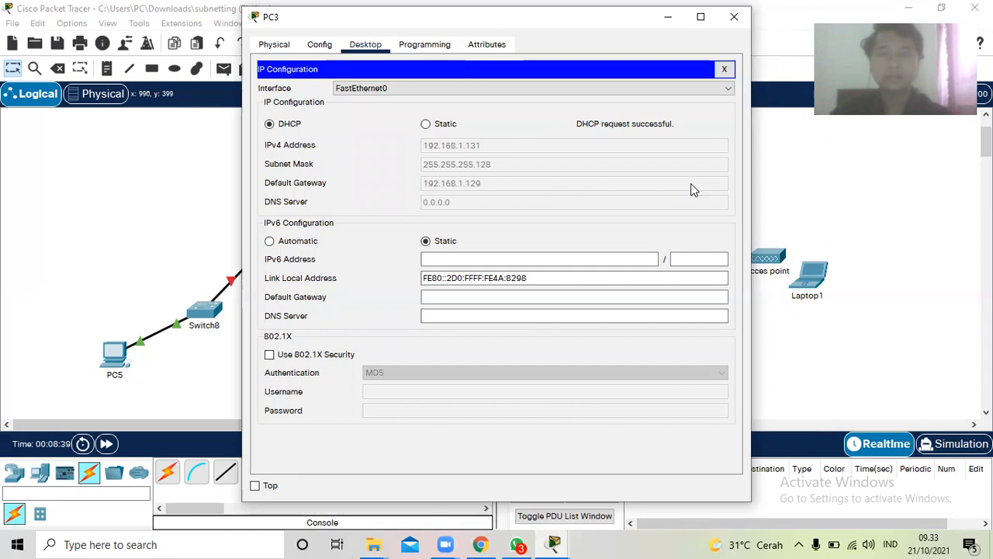
# Put PC3's window away, open the access point's configuration settings, and review the PT Activity instructions
pyautogui.click(653, 24)
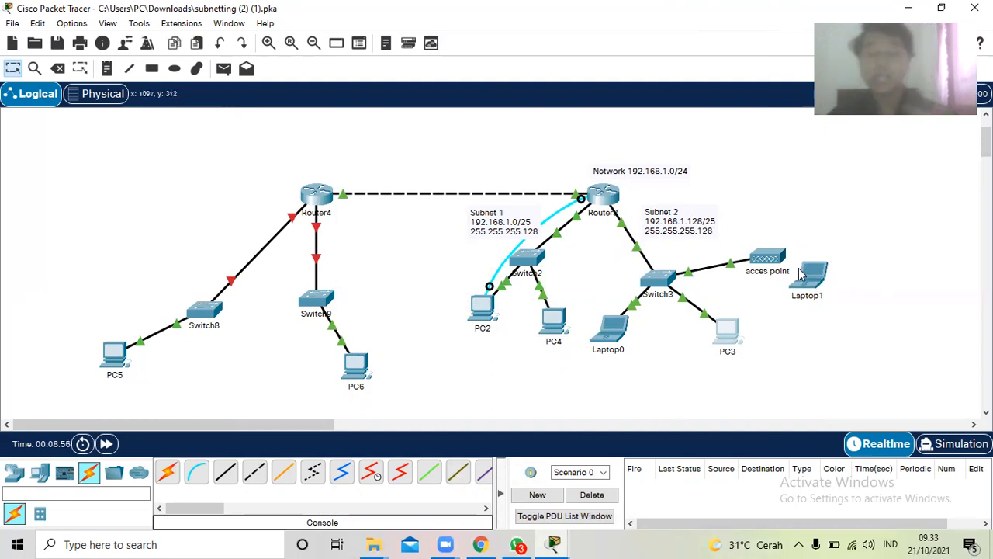
pyautogui.moveTo(804, 308)
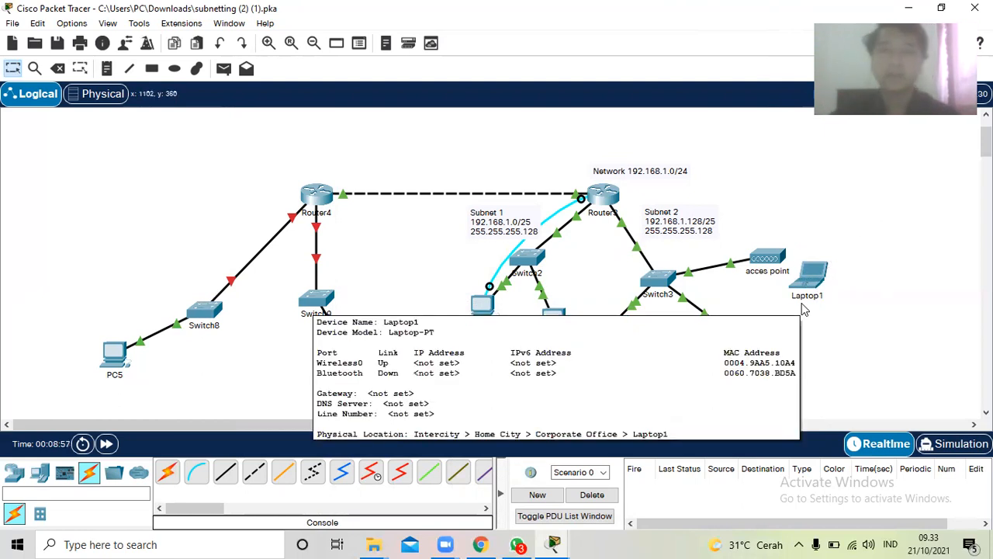
pyautogui.click(768, 264)
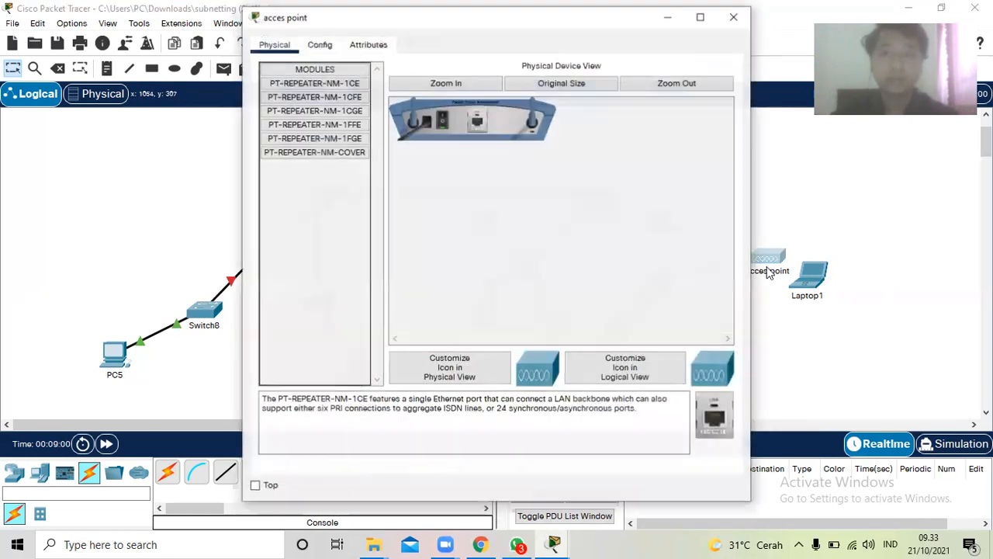
pyautogui.click(315, 47)
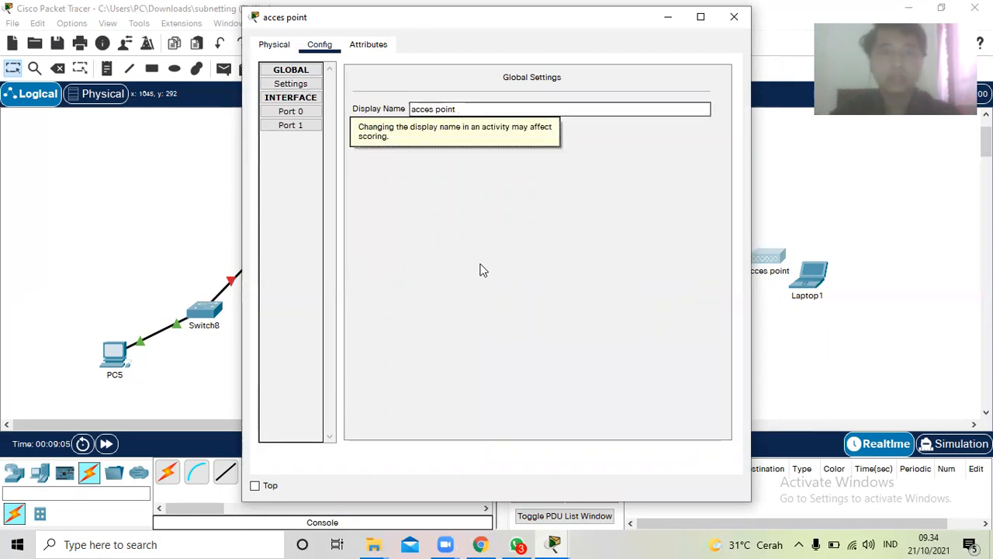
pyautogui.click(554, 544)
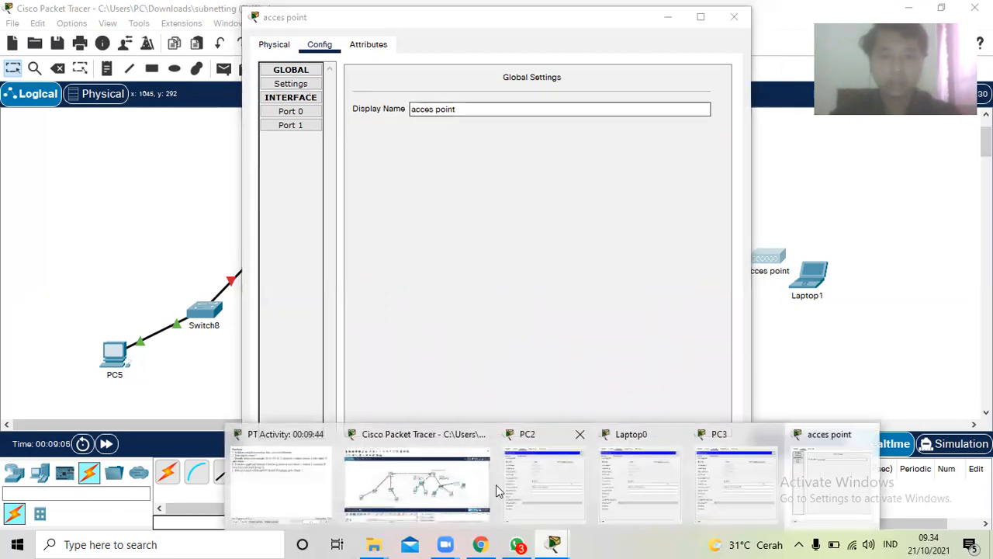
pyautogui.click(310, 464)
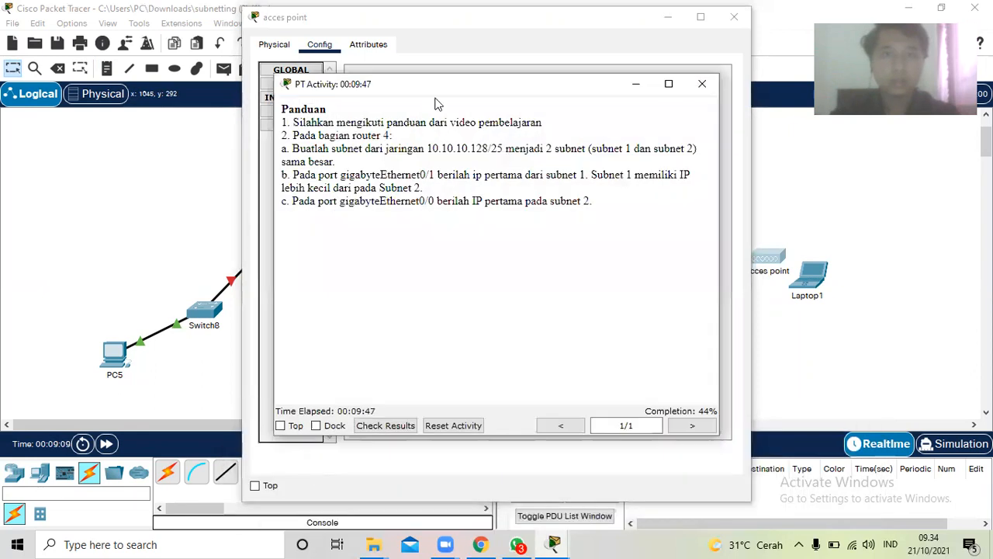
pyautogui.click(90, 142)
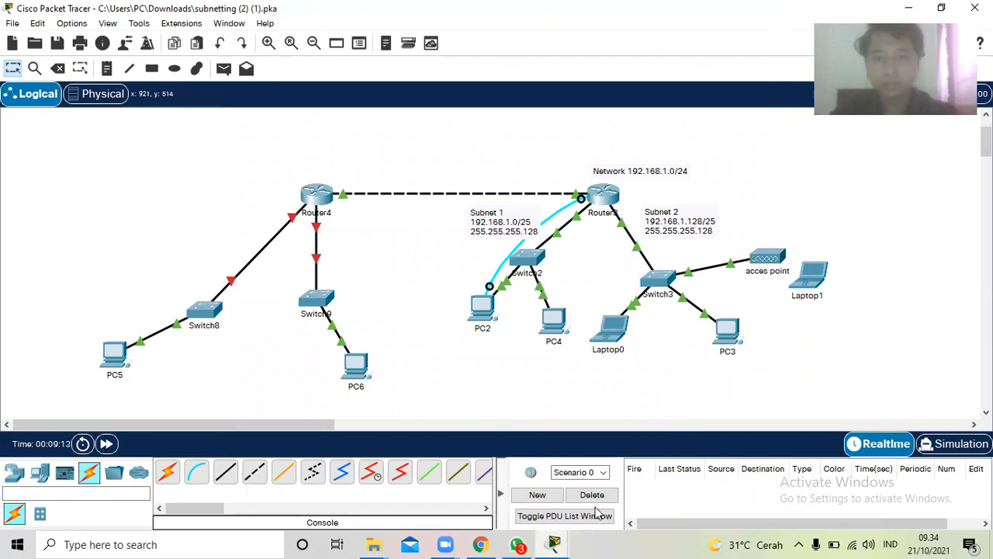
pyautogui.moveTo(567, 543)
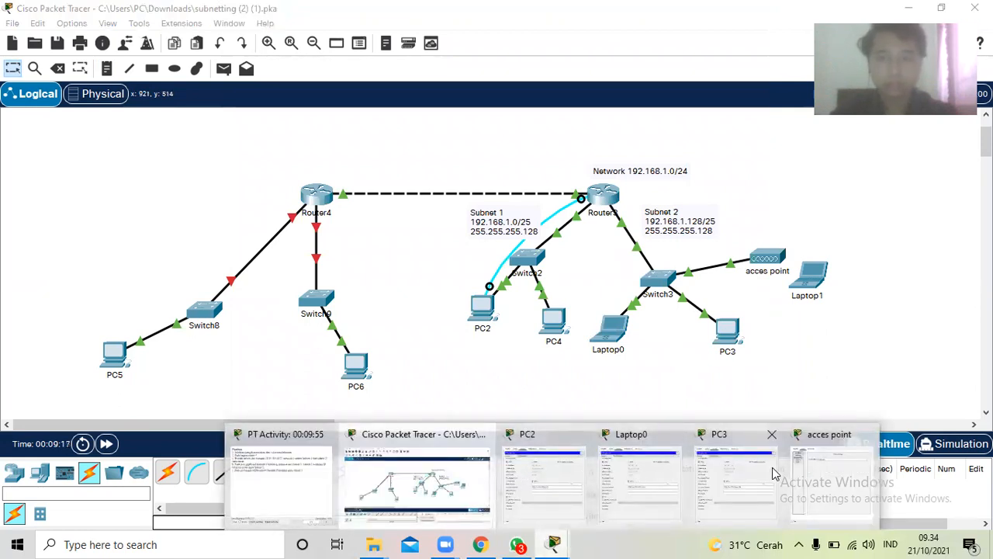
# Change the access point's display name to UNNES in its global settings
pyautogui.click(818, 472)
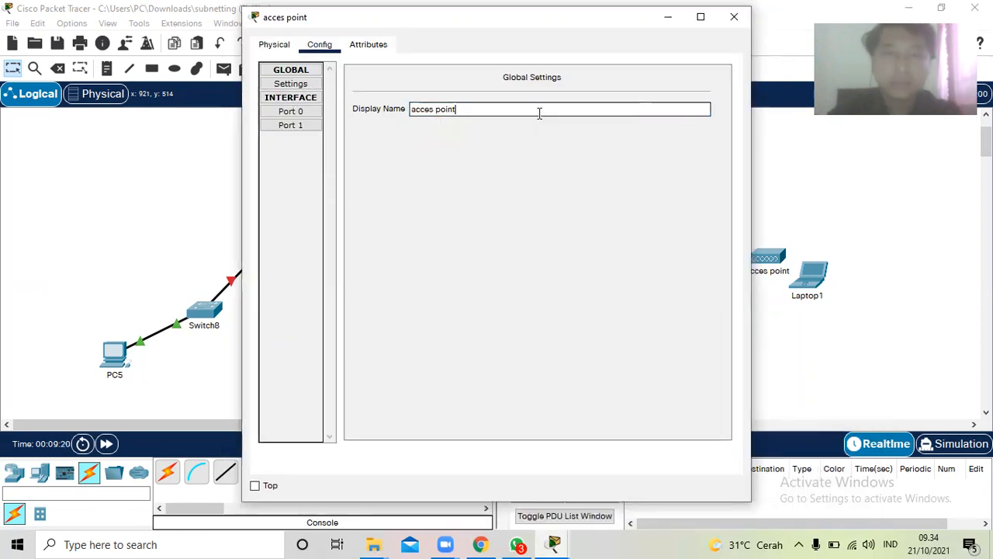
pyautogui.press('BackSpace')
pyautogui.press('BackSpace')
pyautogui.press('BackSpace')
pyautogui.press('BackSpace')
pyautogui.press('BackSpace')
pyautogui.press('BackSpace')
pyautogui.press('BackSpace')
pyautogui.press('BackSpace')
pyautogui.press('BackSpace')
pyautogui.press('BackSpace')
pyautogui.press('BackSpace')
pyautogui.write('UNNES')
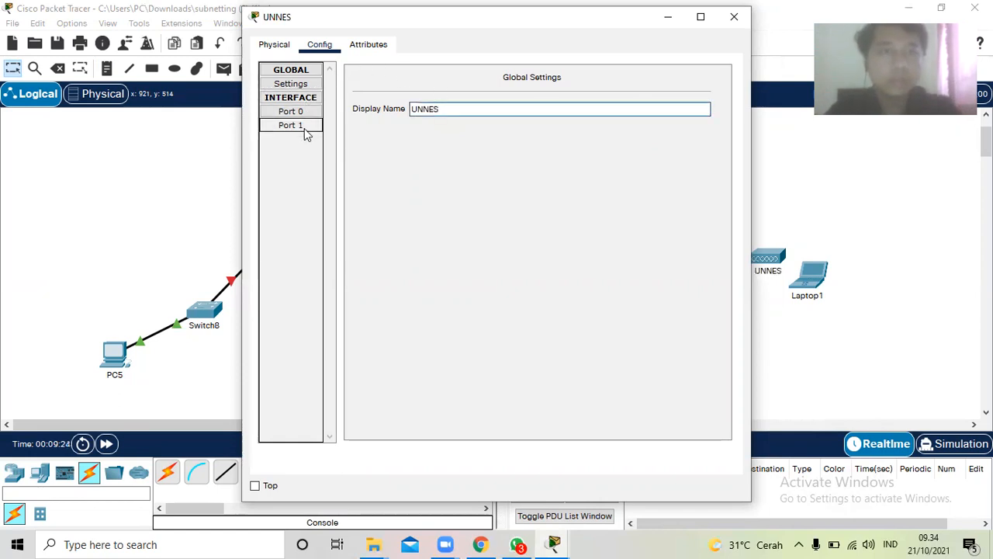
# Set the SSID on the access point's Port 1 to UNNES and put its device window away
pyautogui.click(299, 125)
pyautogui.click(599, 106)
pyautogui.press('BackSpace')
pyautogui.press('BackSpace')
pyautogui.press('BackSpace')
pyautogui.press('BackSpace')
pyautogui.press('BackSpace')
pyautogui.press('BackSpace')
pyautogui.press('BackSpace')
pyautogui.press('BackSpace')
pyautogui.press('BackSpace')
pyautogui.press('BackSpace')
pyautogui.press('BackSpace')
pyautogui.write('UNEES')
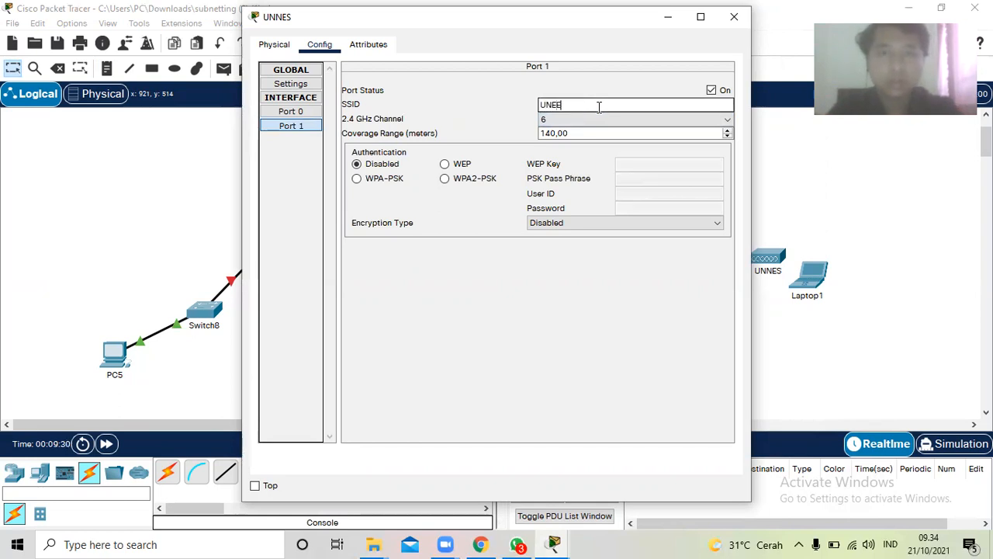
pyautogui.press('BackSpace')
pyautogui.press('BackSpace')
pyautogui.write('NES')
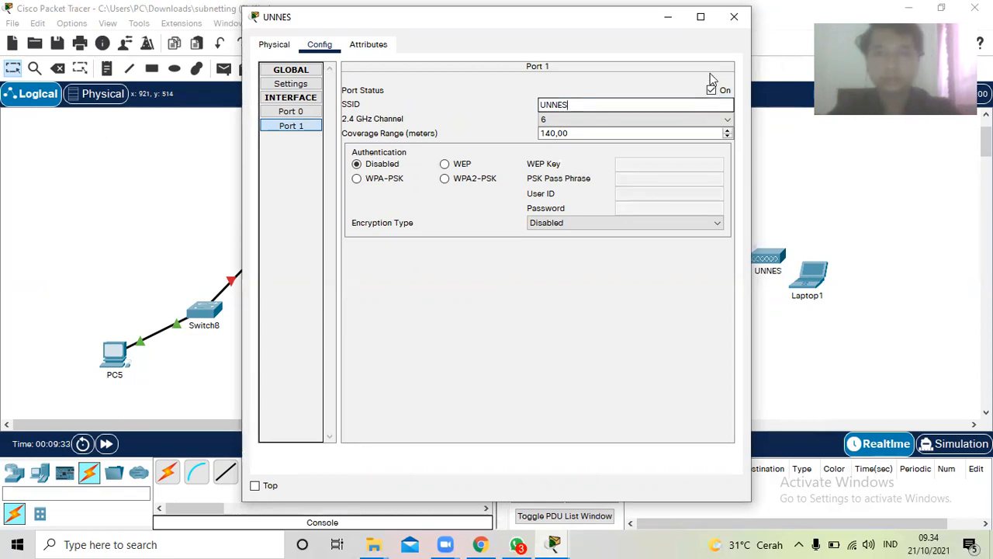
pyautogui.click(665, 26)
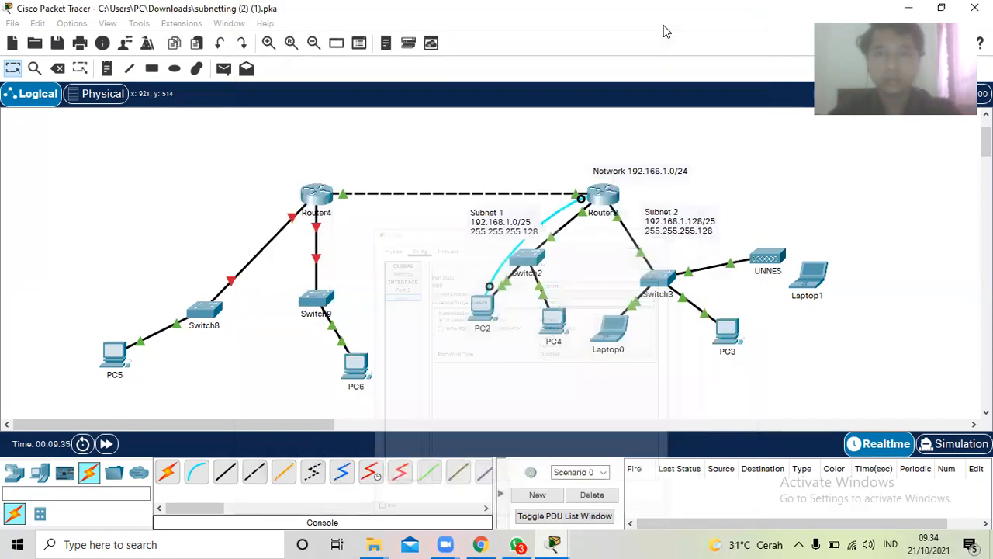
# Try to open Laptop1's configuration settings
pyautogui.click(808, 285)
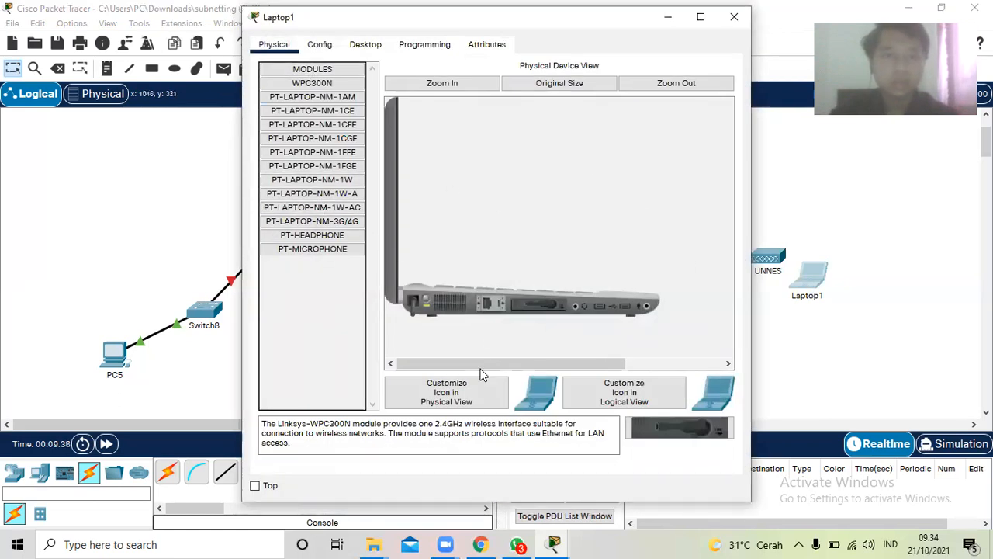
pyautogui.click(332, 48)
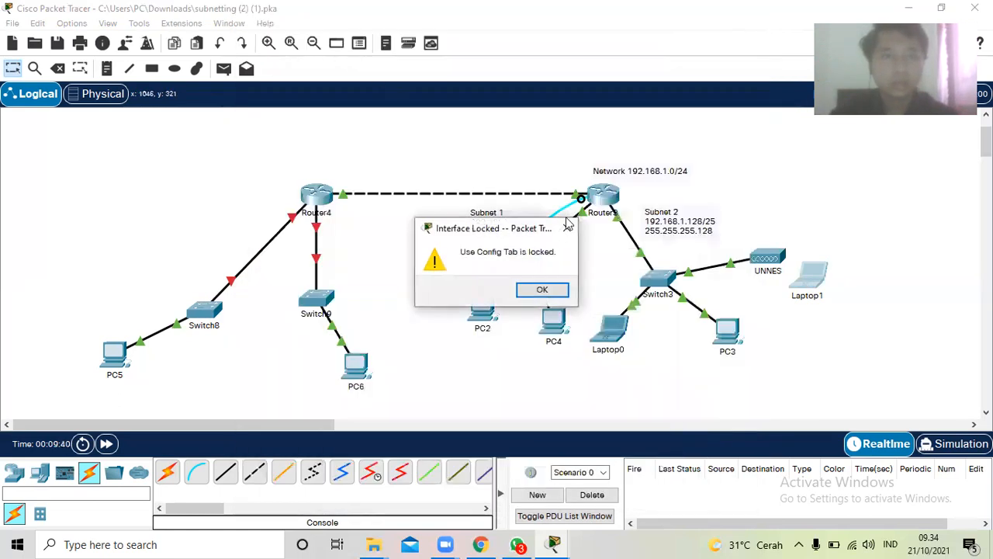
pyautogui.click(541, 288)
# Connect Laptop1 to the UNNES wireless network using the PC Wireless utility
pyautogui.click(365, 44)
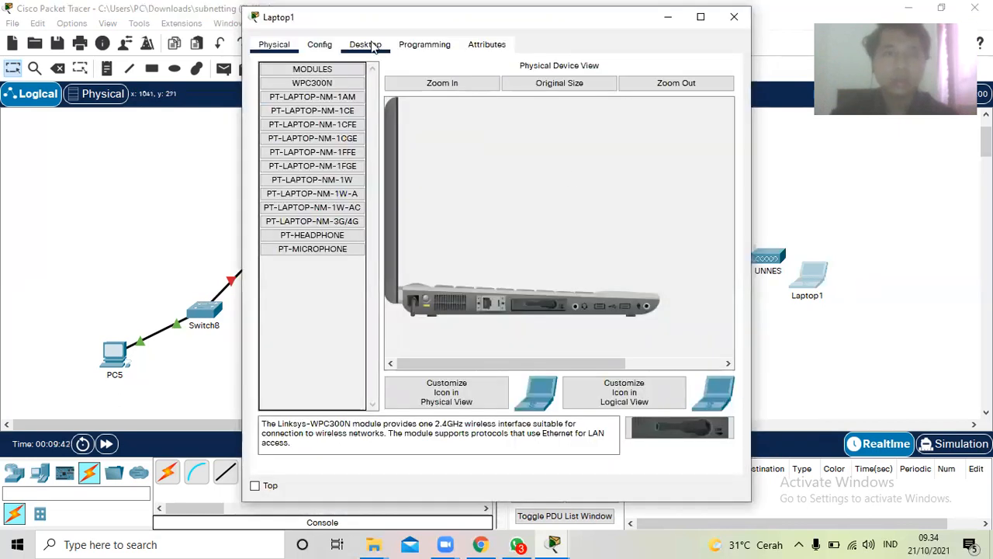
pyautogui.click(316, 245)
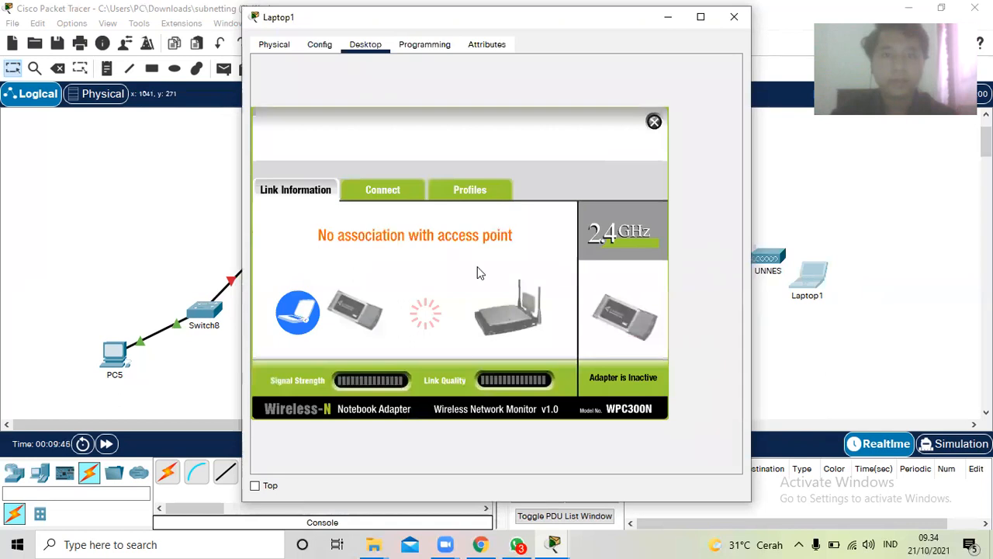
pyautogui.click(318, 47)
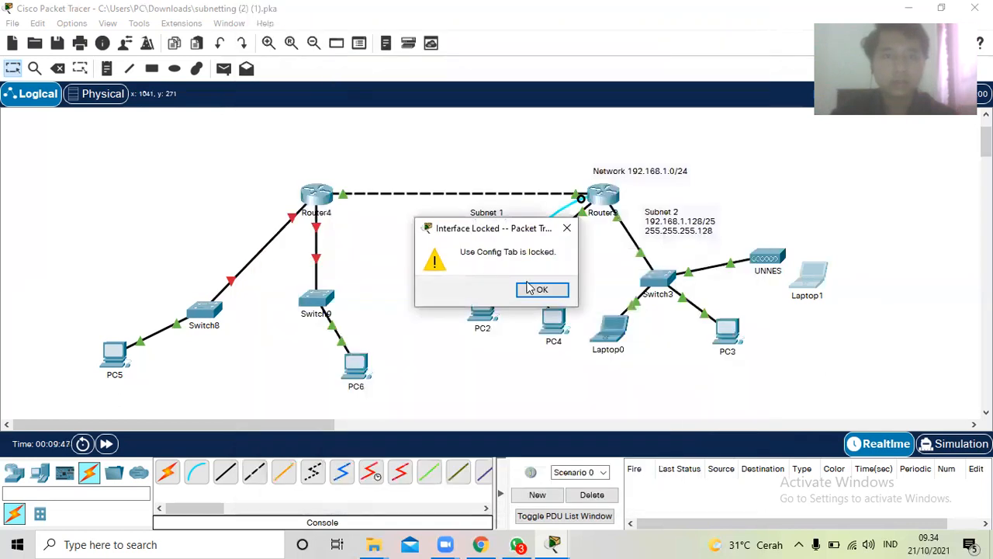
pyautogui.click(537, 291)
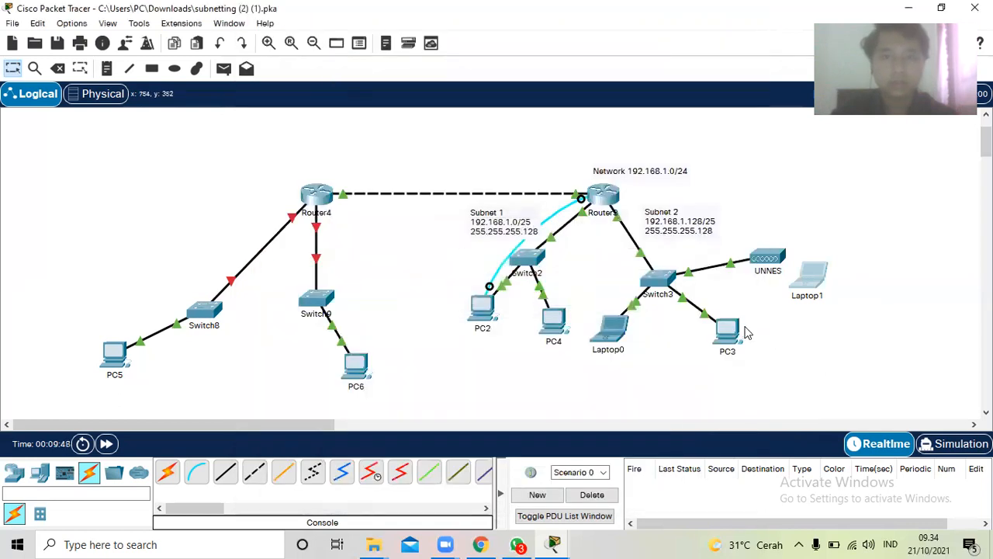
pyautogui.click(811, 275)
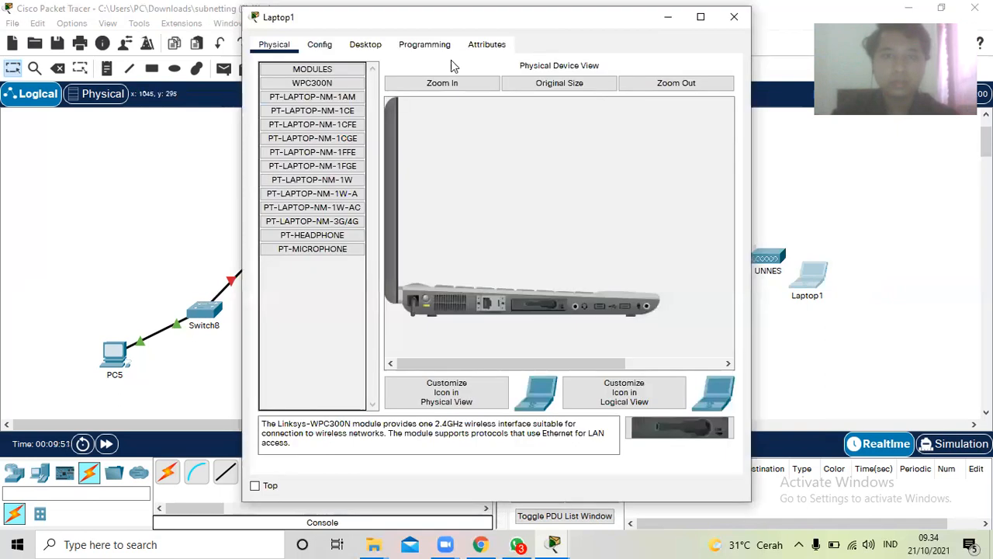
pyautogui.click(377, 48)
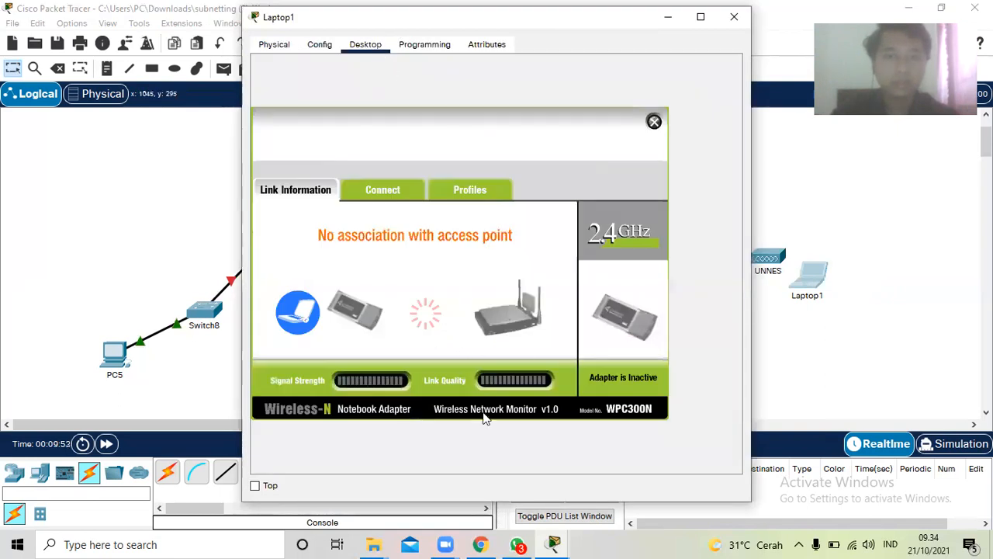
pyautogui.click(392, 193)
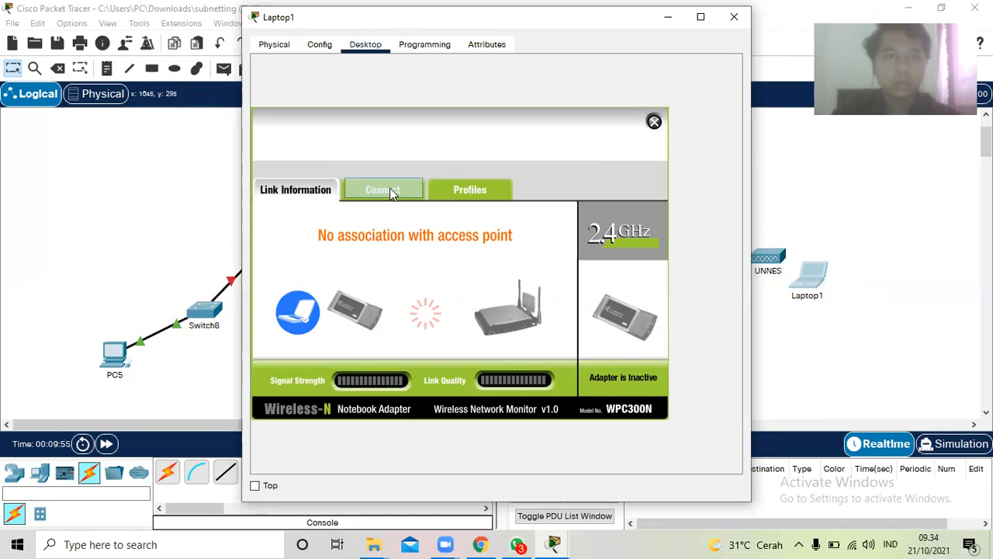
pyautogui.click(469, 350)
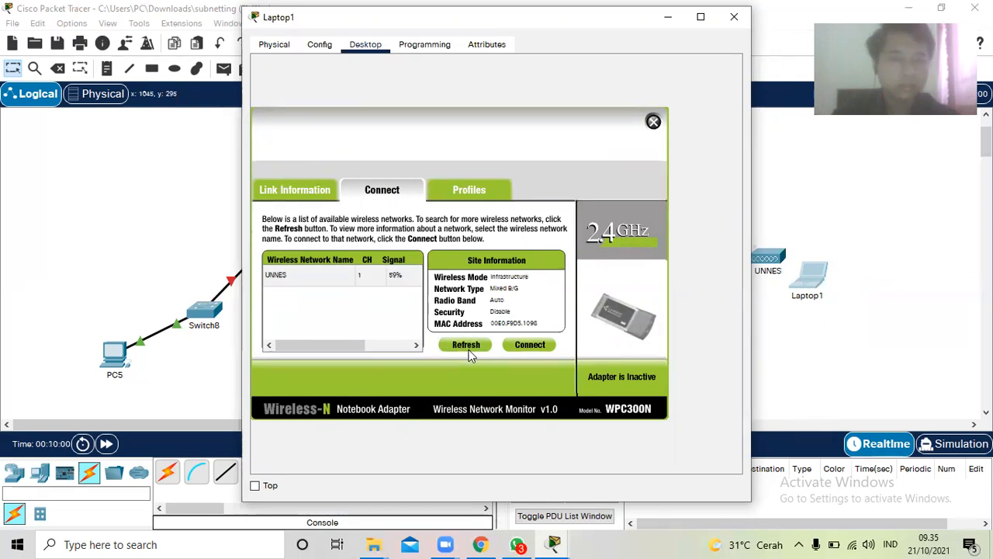
pyautogui.click(386, 284)
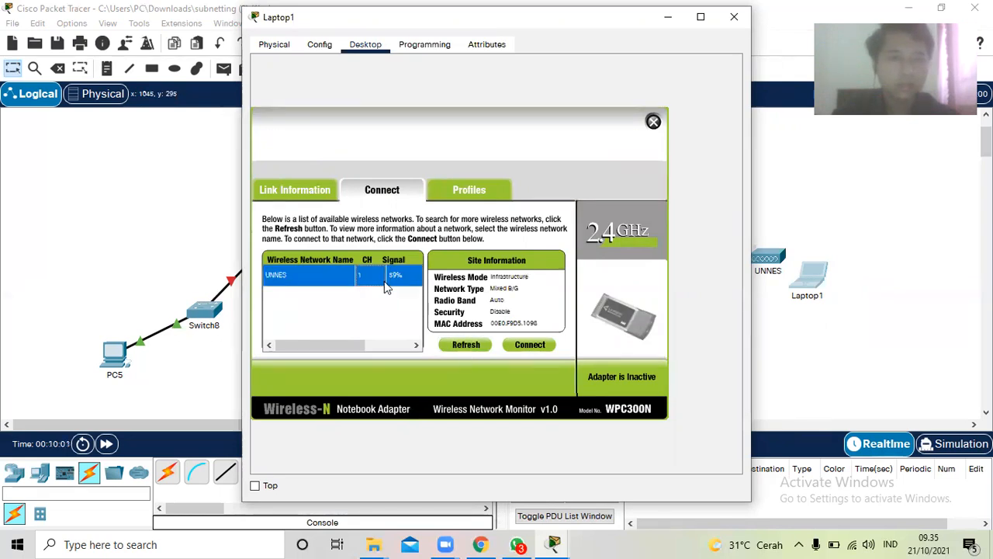
pyautogui.click(535, 347)
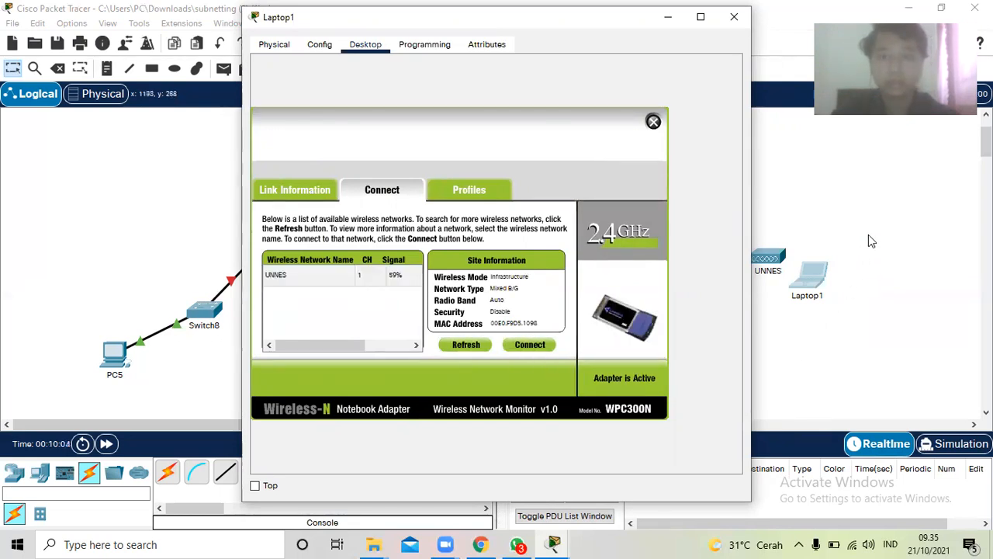
# Retry opening the configuration settings of the wirelessly connected Laptop1
pyautogui.click(870, 241)
pyautogui.click(821, 281)
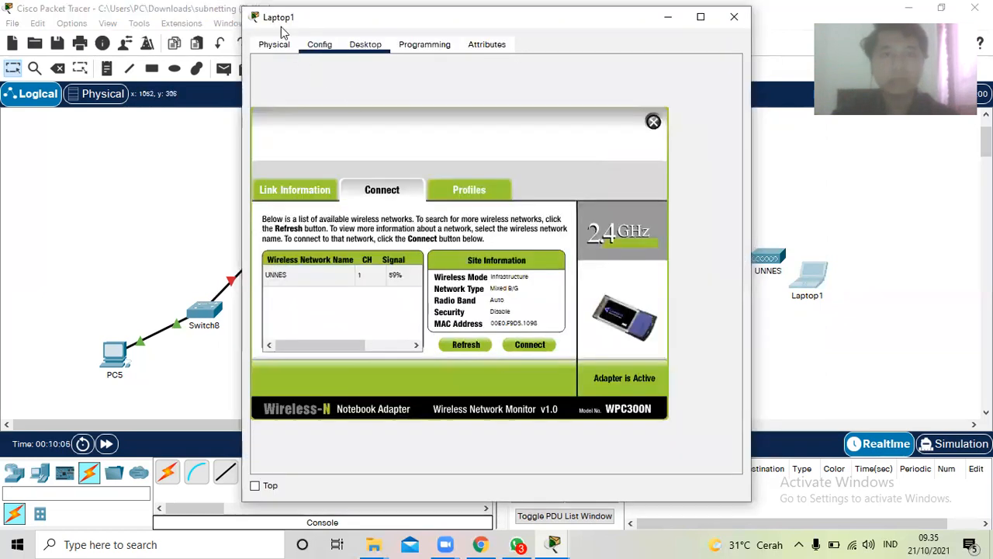
pyautogui.click(314, 45)
pyautogui.click(542, 290)
# Close the PC Wireless utility on Laptop1, examine its Wireless0 IP configuration, and return to the topology
pyautogui.click(809, 284)
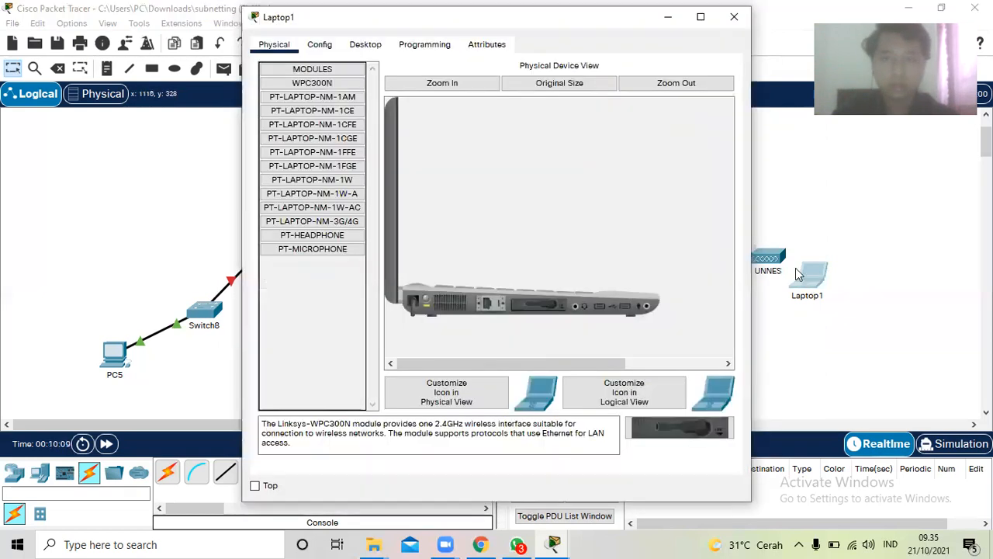
pyautogui.click(367, 45)
pyautogui.click(284, 46)
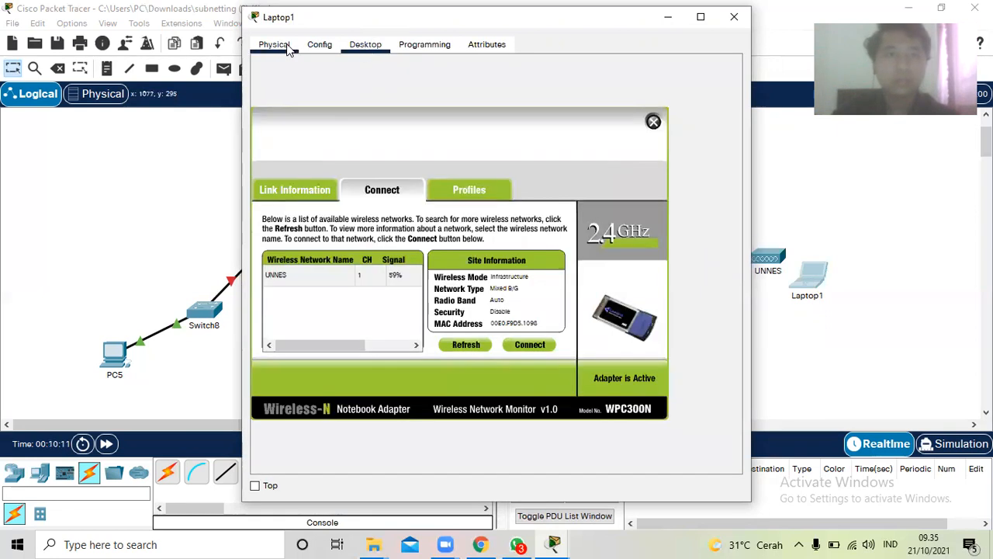
pyautogui.click(371, 50)
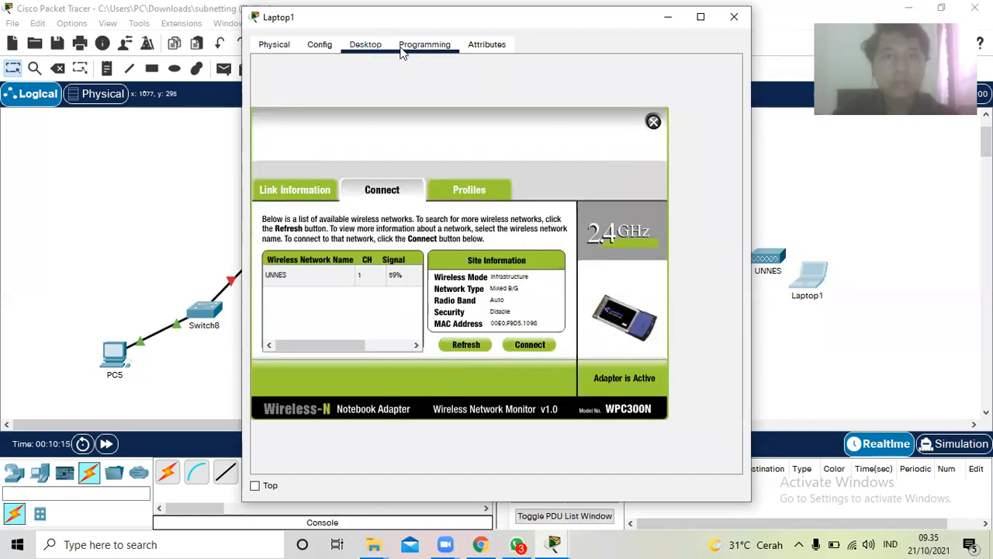
pyautogui.click(403, 48)
pyautogui.click(378, 50)
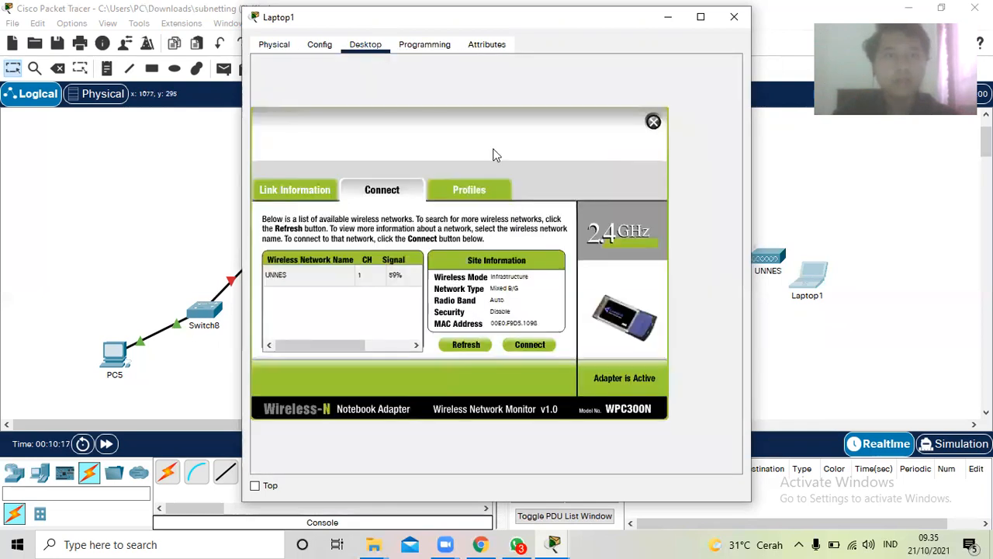
pyautogui.click(653, 122)
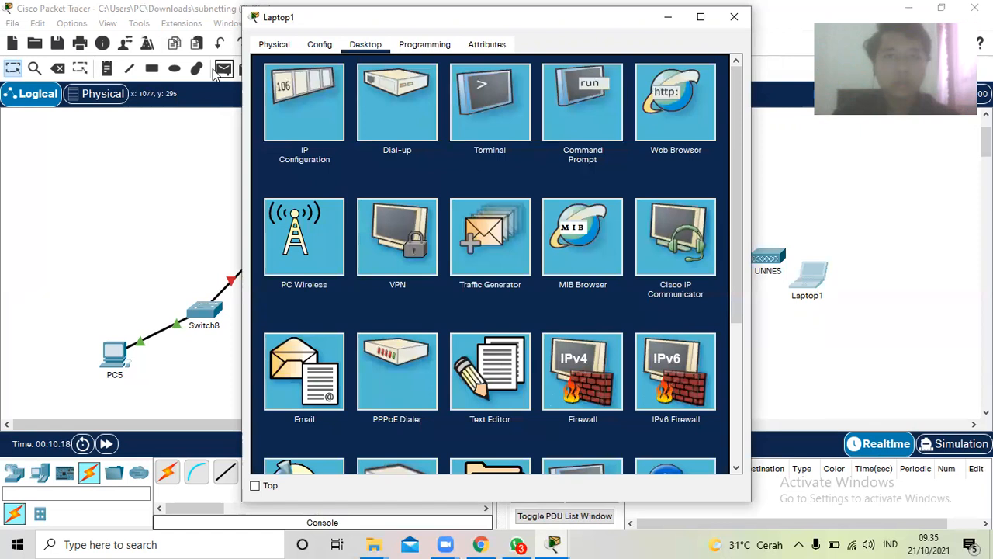
pyautogui.click(304, 117)
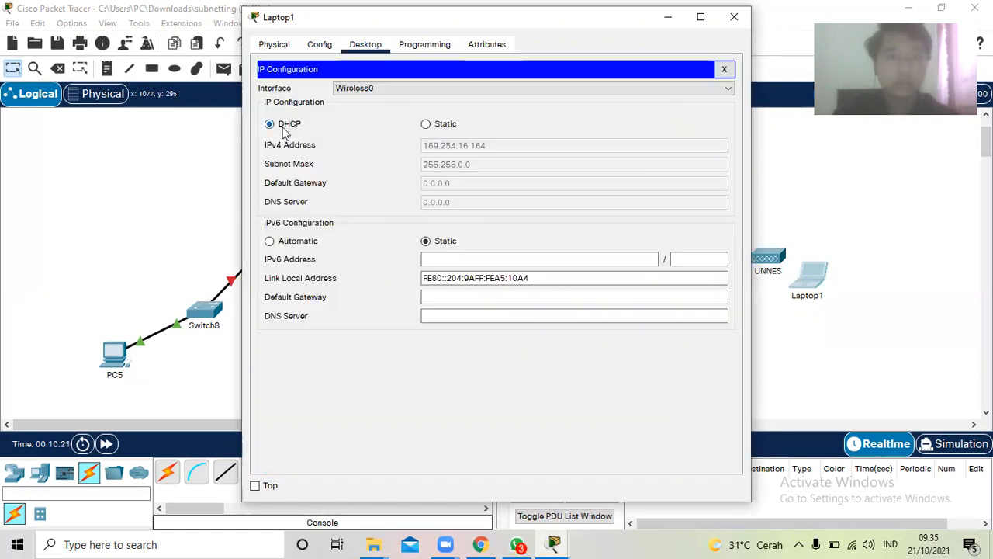
pyautogui.click(850, 185)
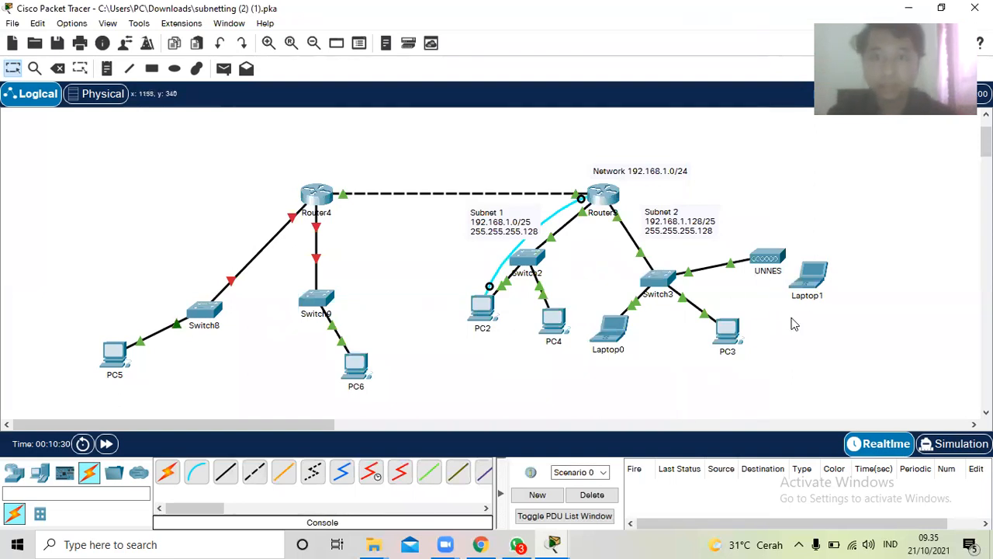
# Close PC2's IP configuration, open its Command Prompt, and move the window clear of the Subnet 2 devices
pyautogui.click(478, 311)
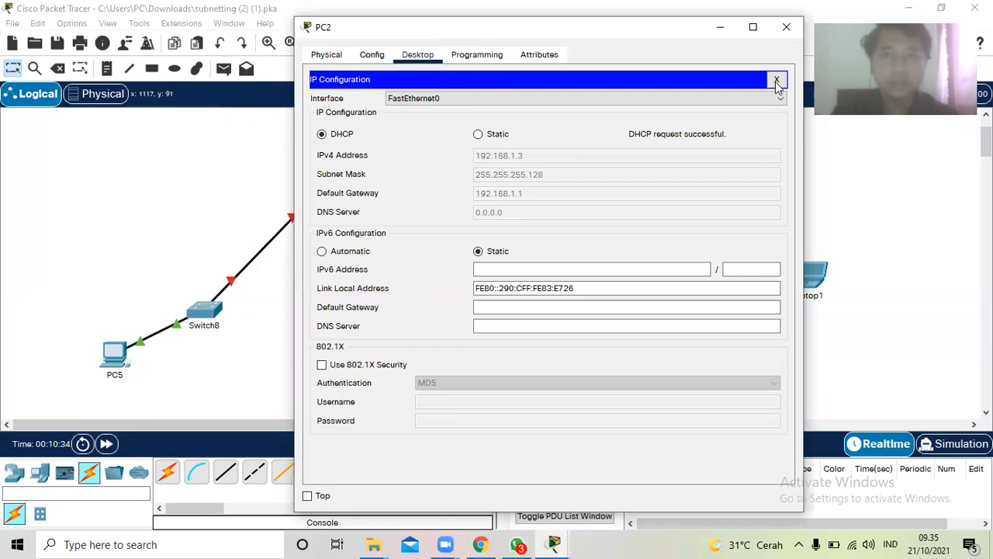
pyautogui.click(777, 81)
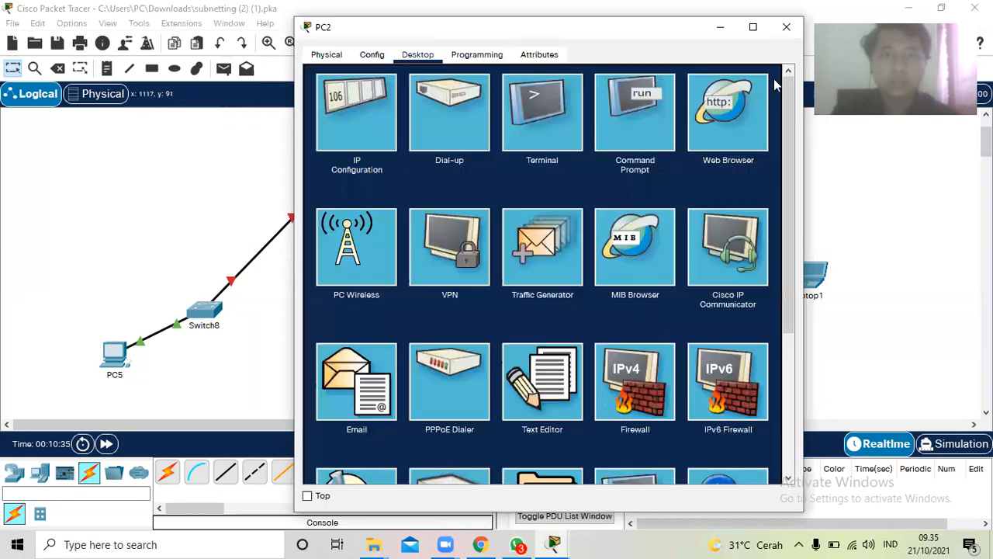
pyautogui.click(631, 122)
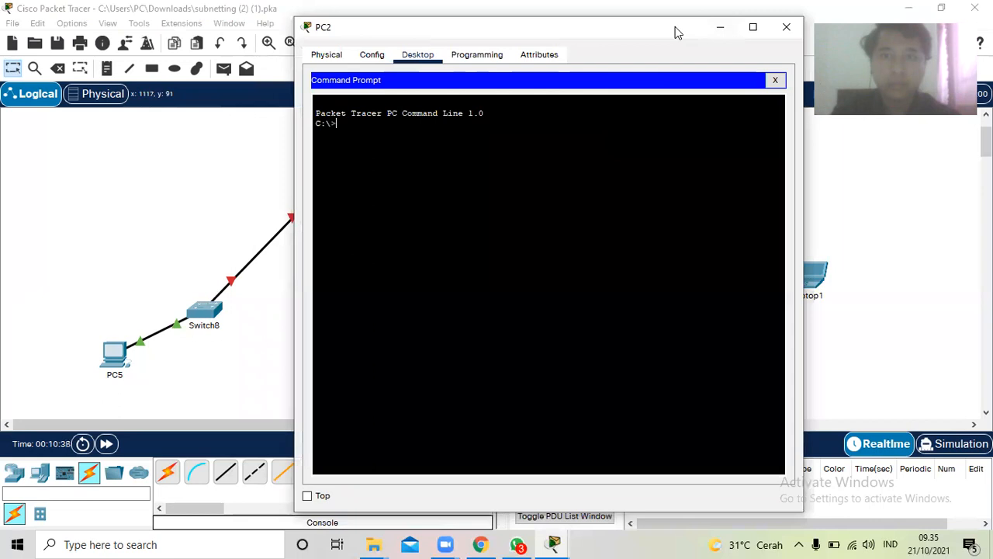
pyautogui.moveTo(675, 26); pyautogui.dragTo(399, 54)
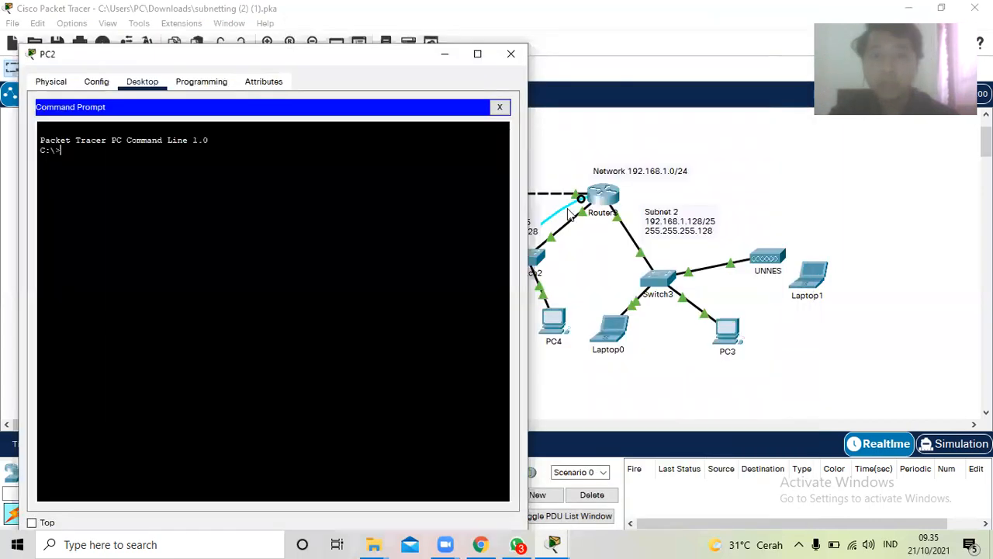
# Check PC4's IP configuration and ping its address 192.168.1.2 from PC2's Command Prompt, putting both windows away
pyautogui.click(564, 322)
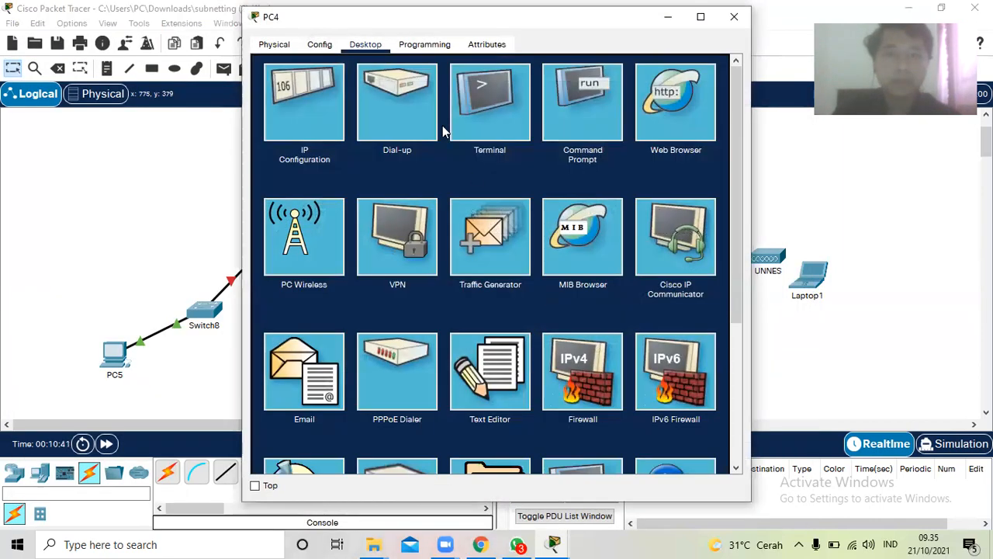
pyautogui.click(299, 93)
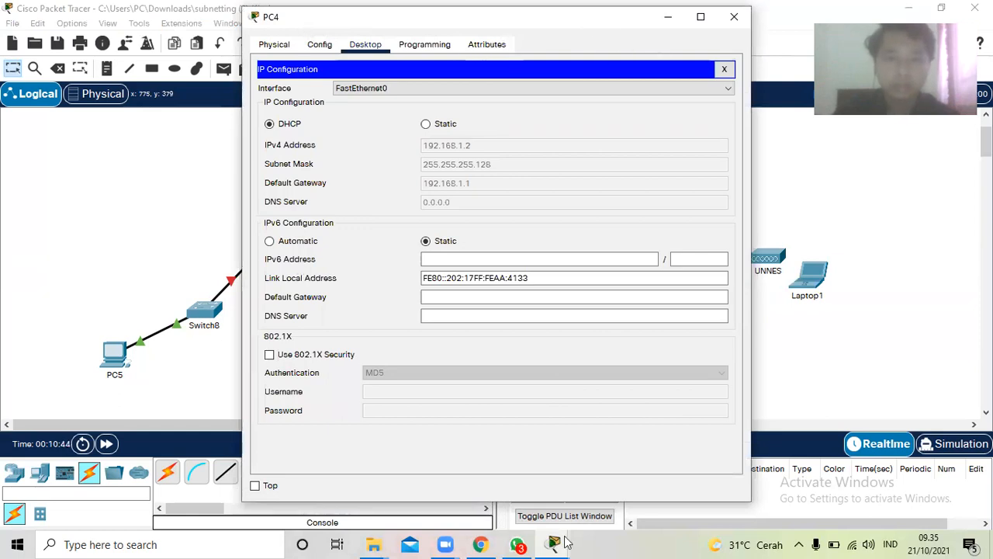
pyautogui.moveTo(564, 542)
pyautogui.click(458, 478)
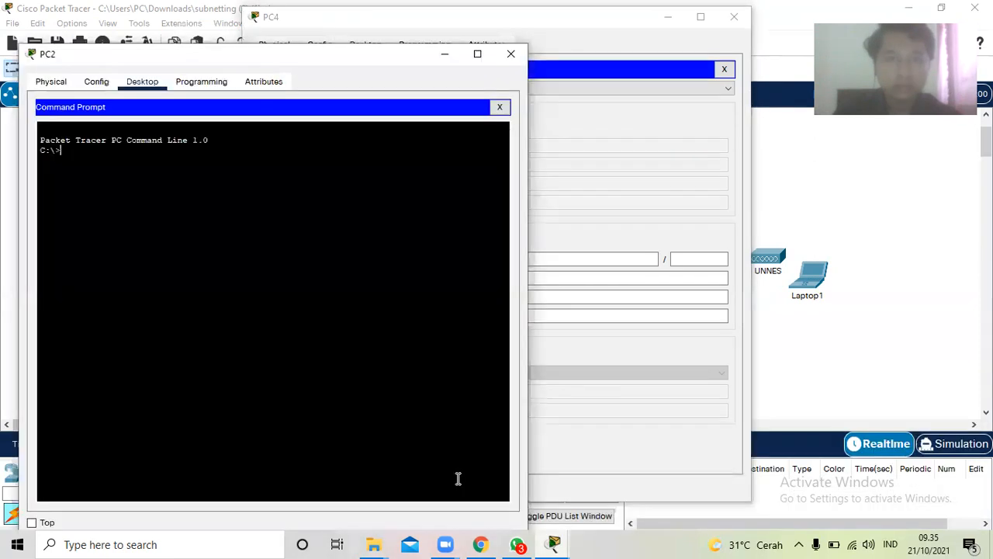
pyautogui.write('PIN')
pyautogui.press('BackSpace')
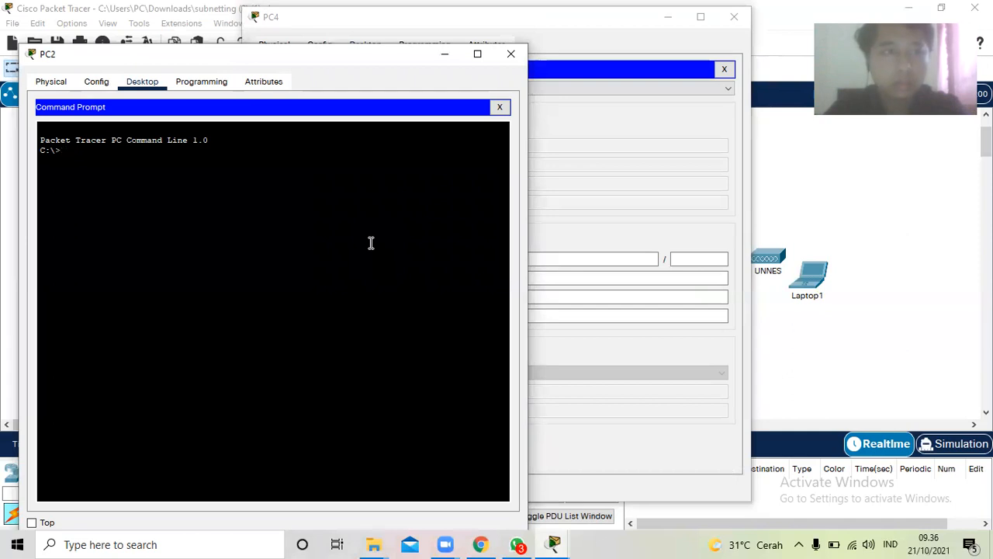
pyautogui.write('ing 192.16')
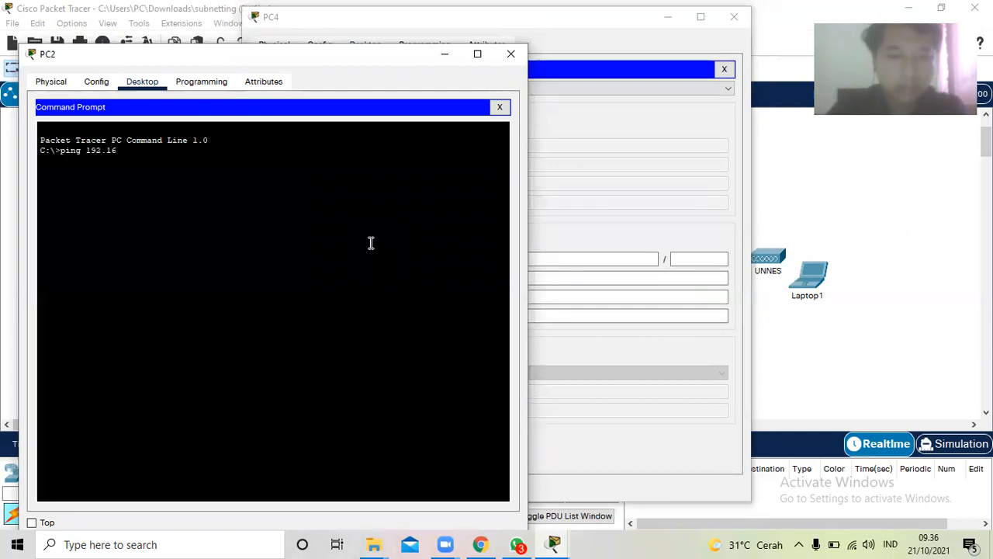
pyautogui.write('8.1.2')
pyautogui.press('Return')
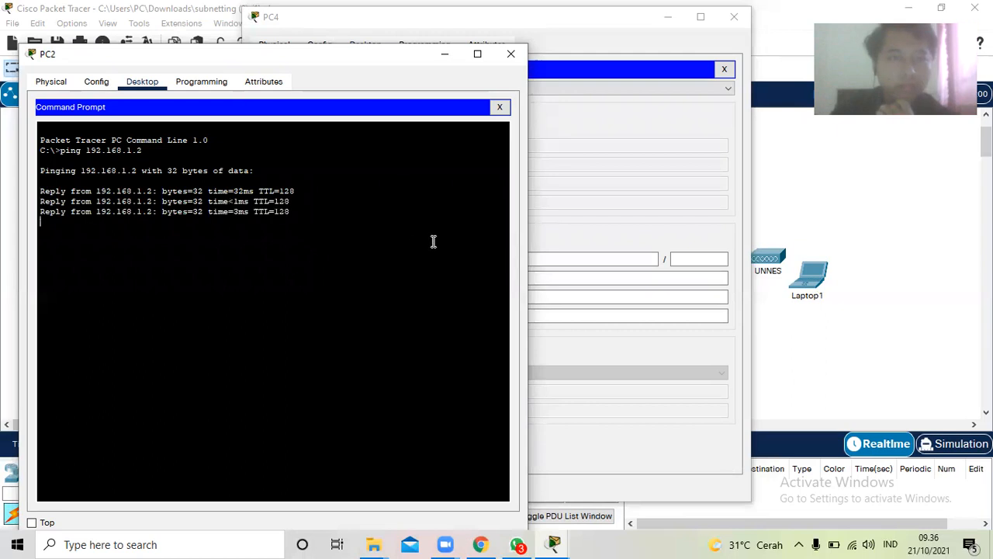
pyautogui.click(445, 53)
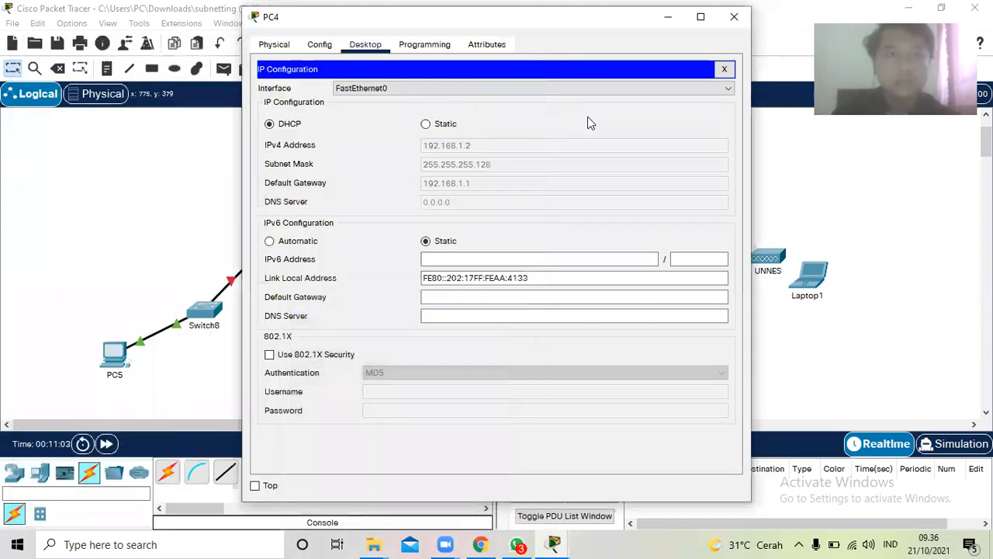
pyautogui.click(732, 18)
# Check Laptop0's IP configuration and ping its address 192.168.1.130 from PC2's Command Prompt, returning to the topology
pyautogui.click(613, 332)
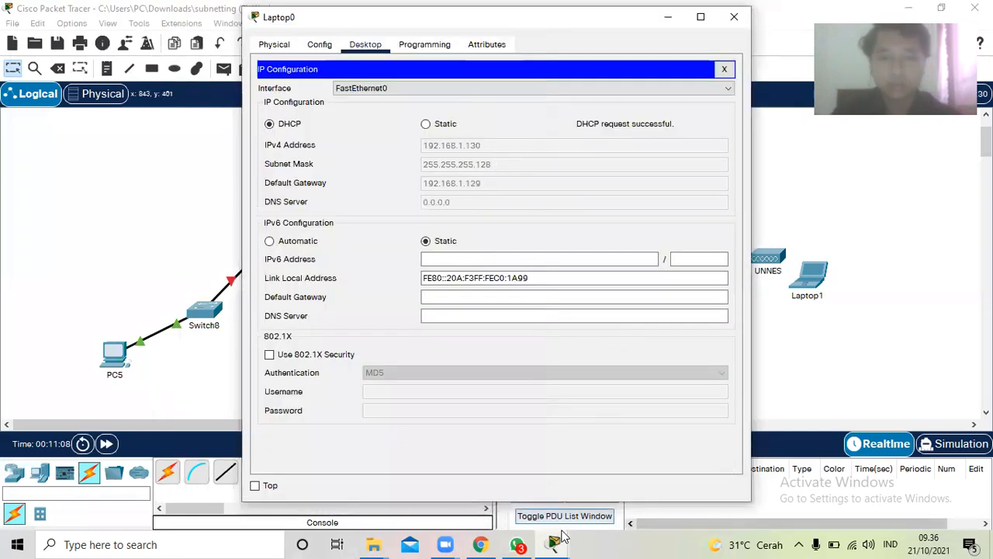
pyautogui.moveTo(551, 541)
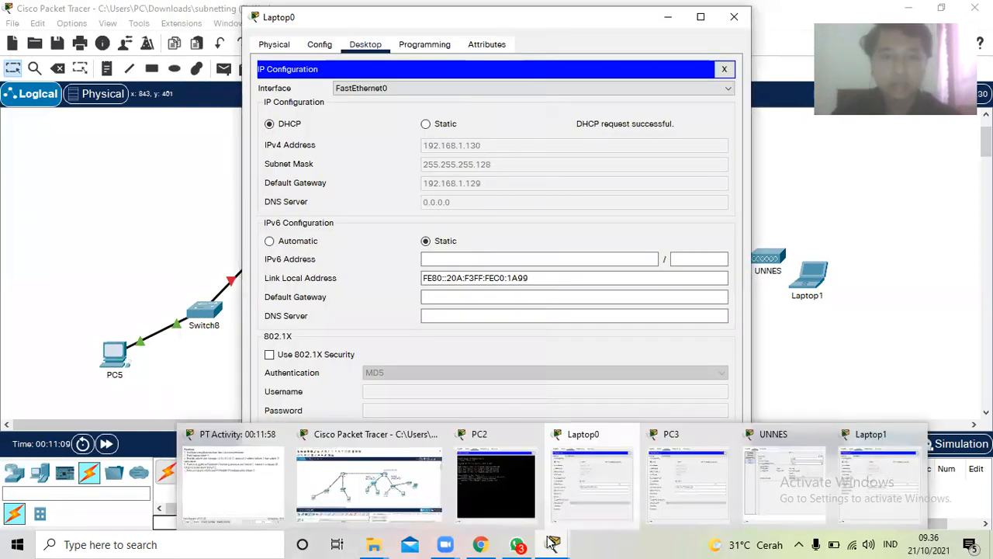
pyautogui.click(495, 495)
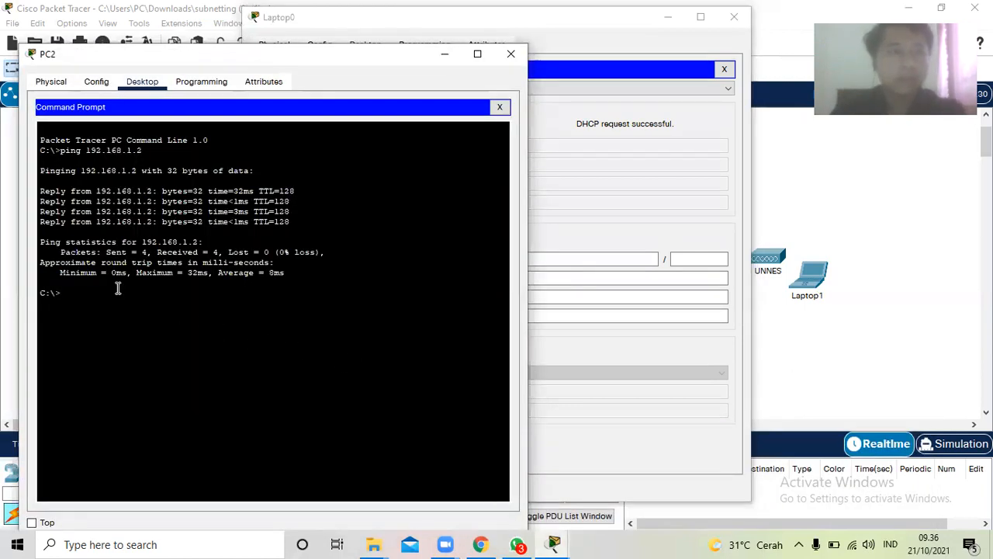
pyautogui.write('ping')
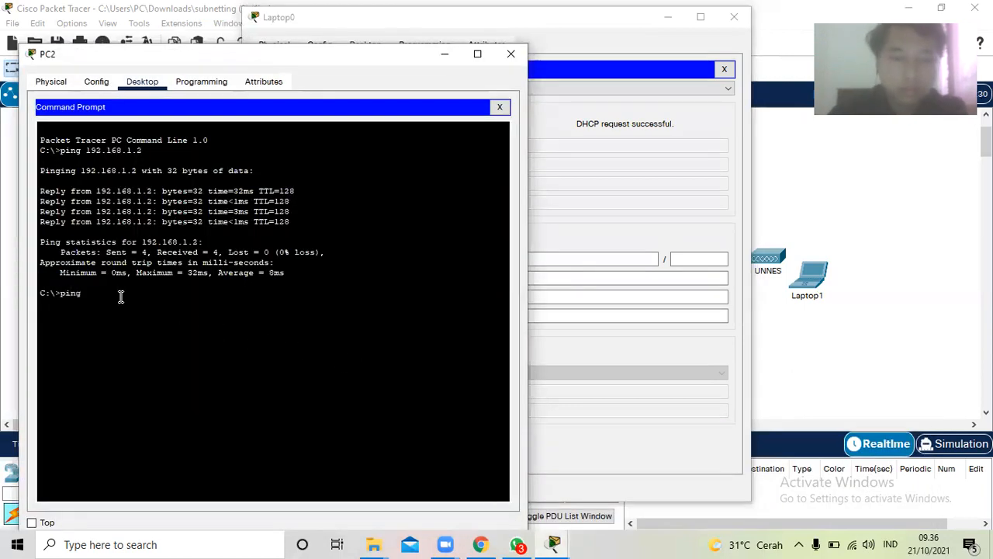
pyautogui.write(' 192.168.1')
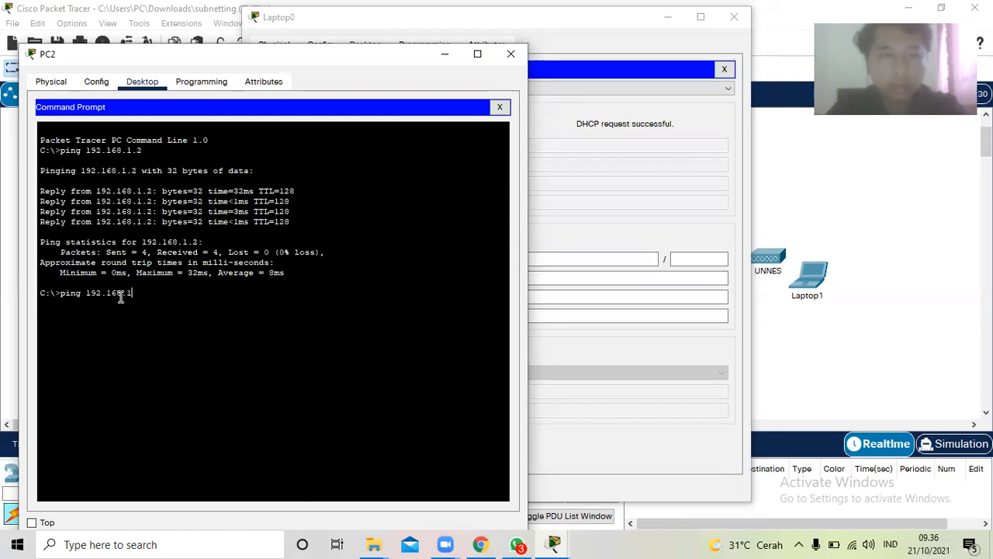
pyautogui.write('.130')
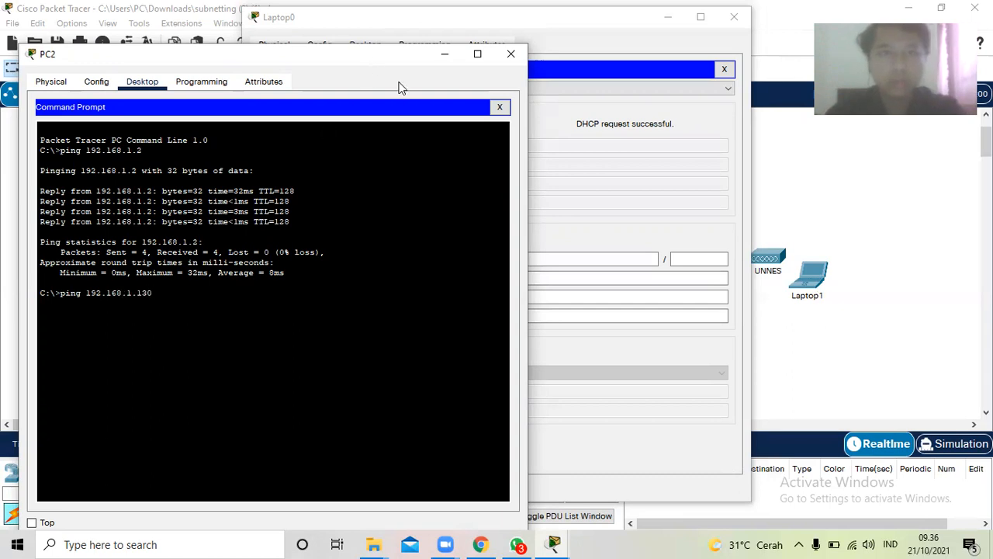
pyautogui.moveTo(400, 54); pyautogui.dragTo(533, 56)
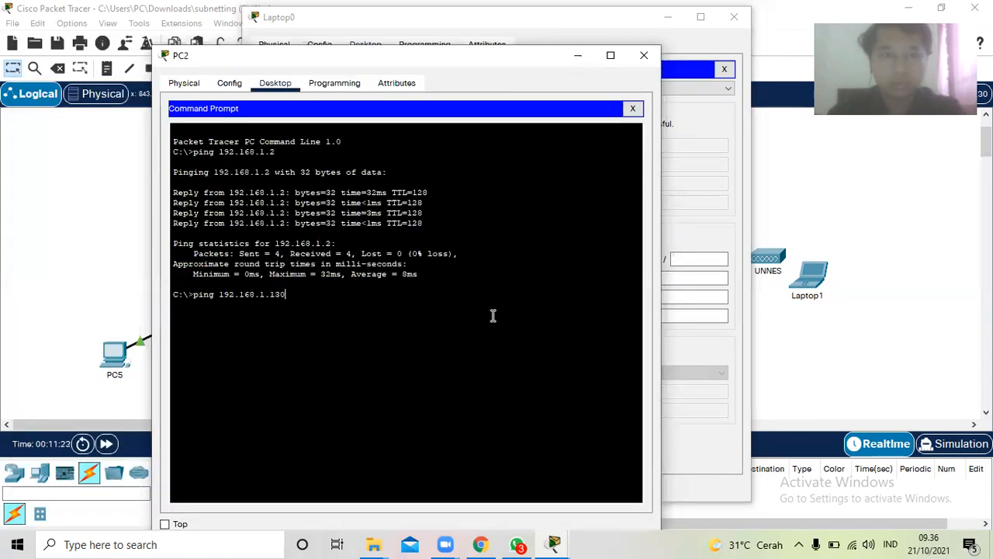
pyautogui.press('Return')
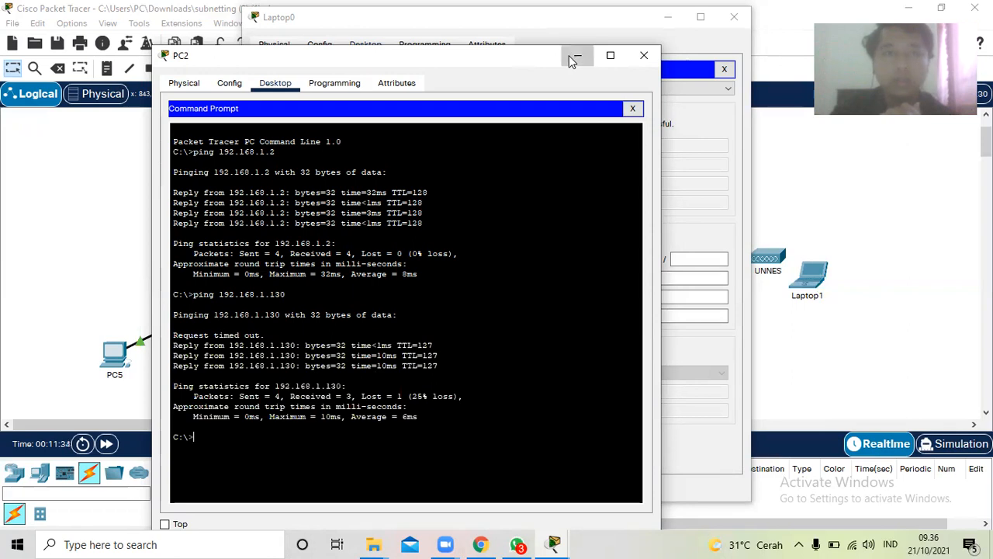
pyautogui.click(575, 60)
pyautogui.click(667, 16)
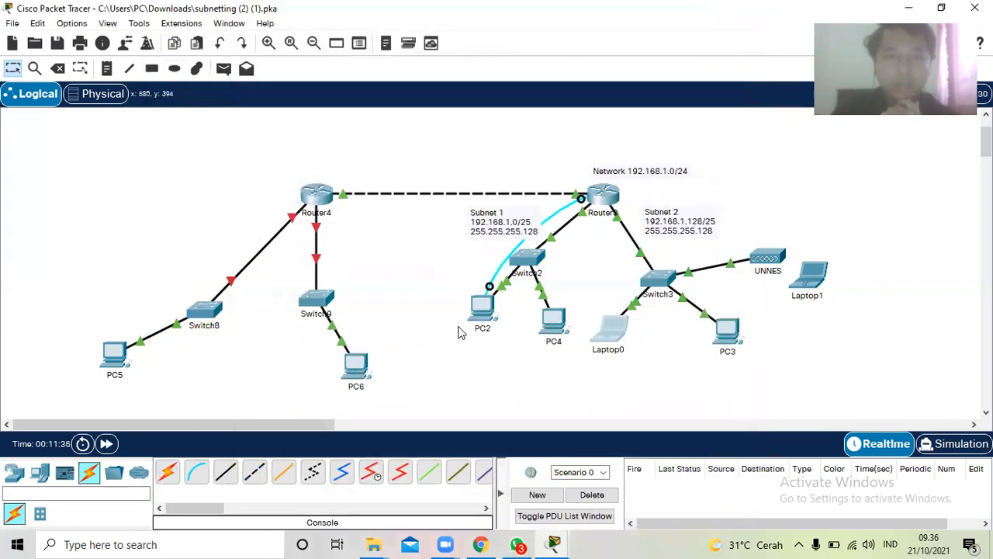
# Check PC3's IP configuration and ping its address 192.168.1.131 from PC2's Command Prompt
pyautogui.click(736, 341)
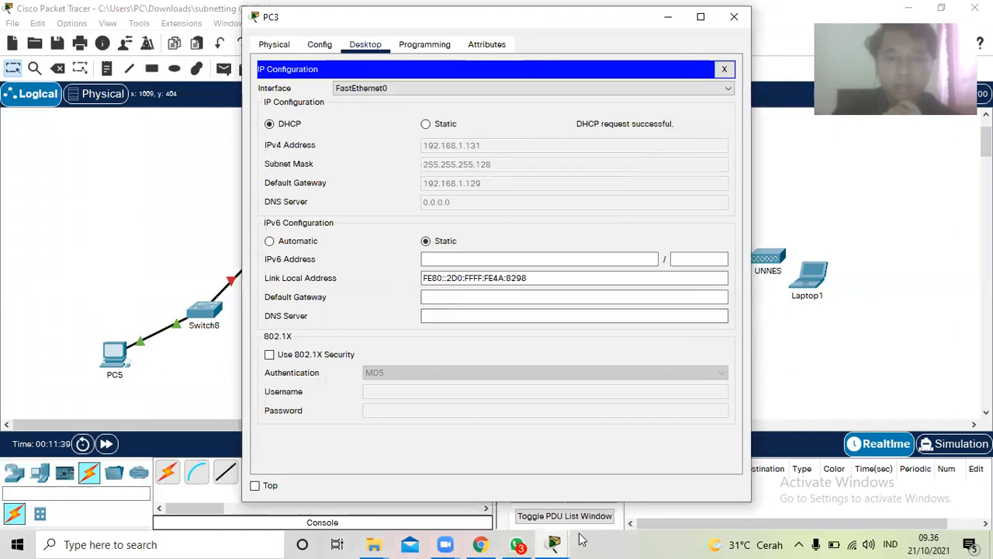
pyautogui.moveTo(560, 543)
pyautogui.click(536, 486)
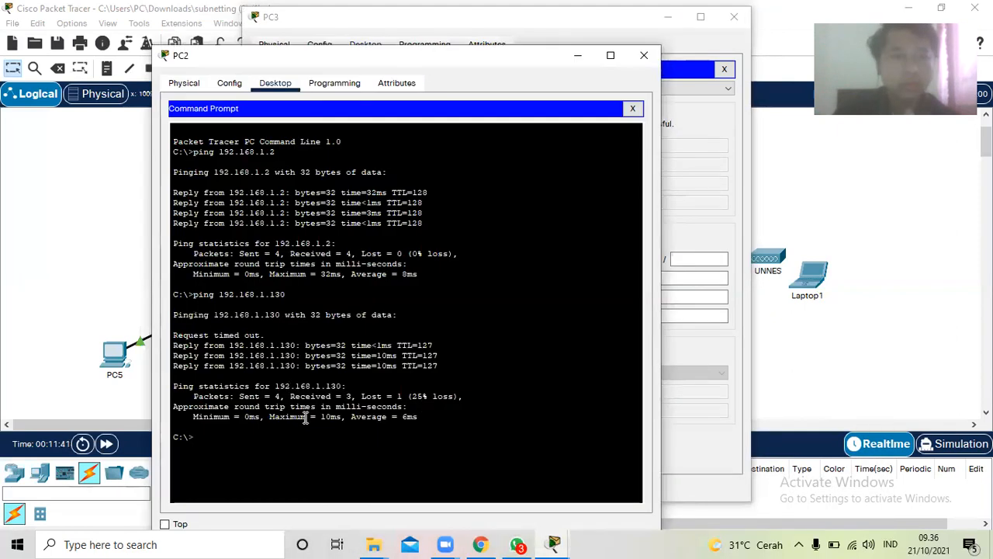
pyautogui.write('p')
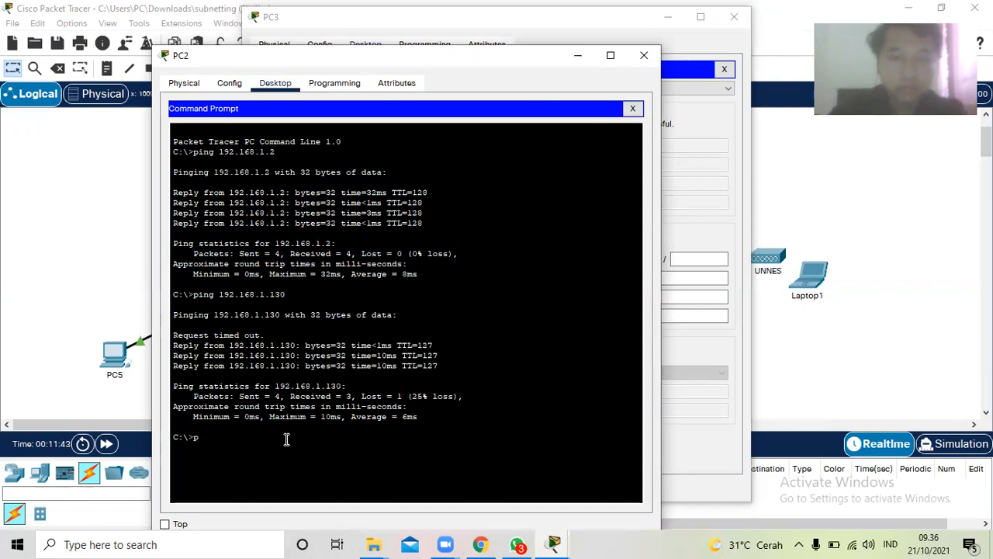
pyautogui.write('ing 192.168.1.')
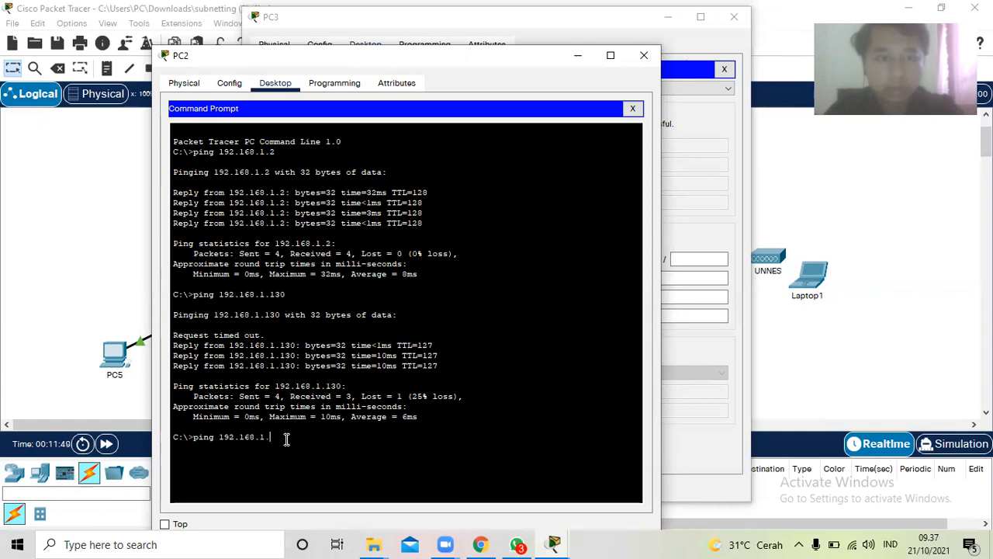
pyautogui.click(871, 210)
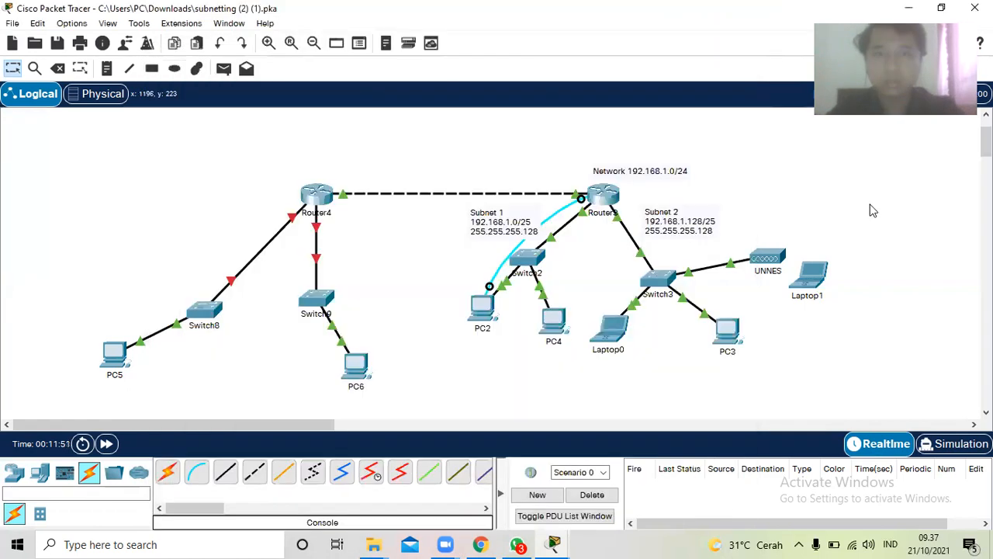
pyautogui.click(554, 544)
pyautogui.click(652, 470)
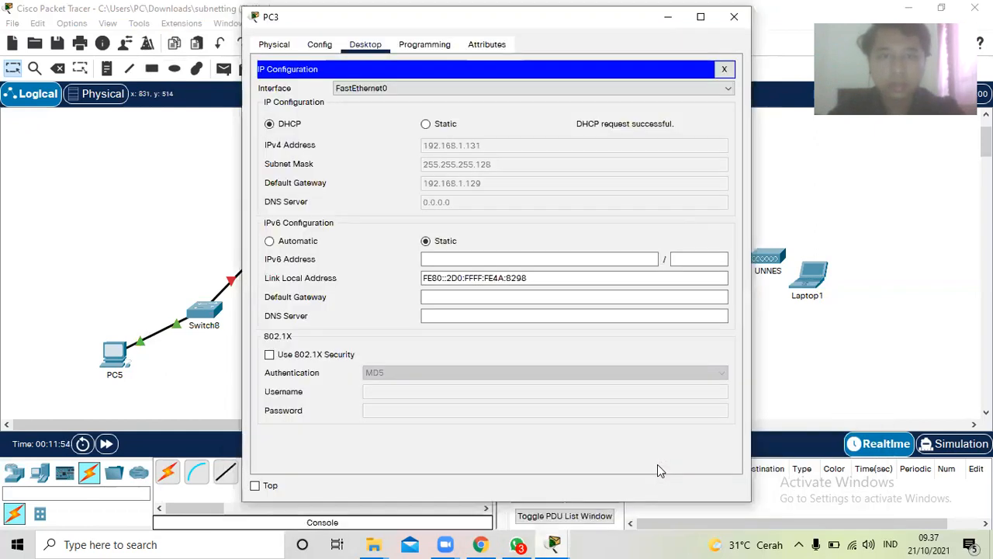
pyautogui.click(554, 544)
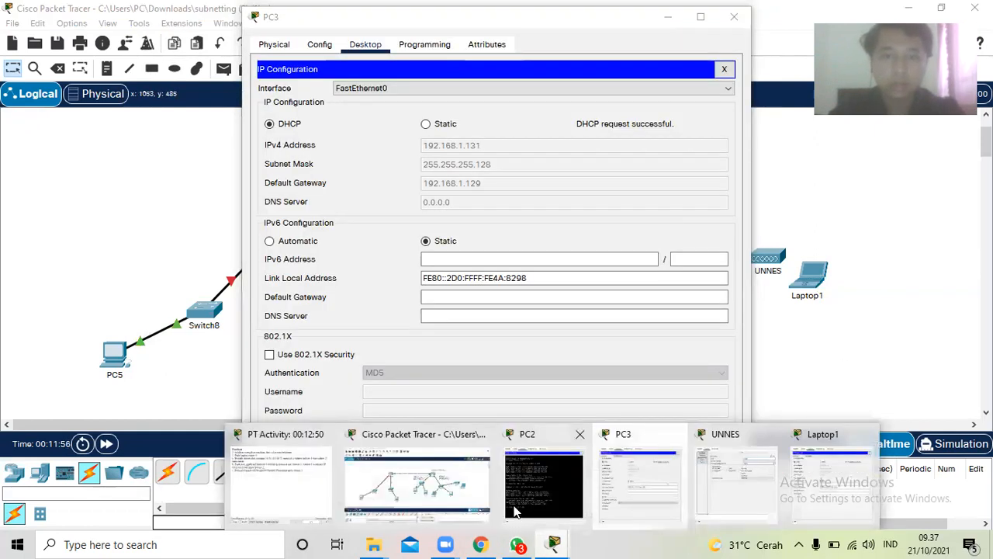
pyautogui.click(530, 490)
pyautogui.press('Return')
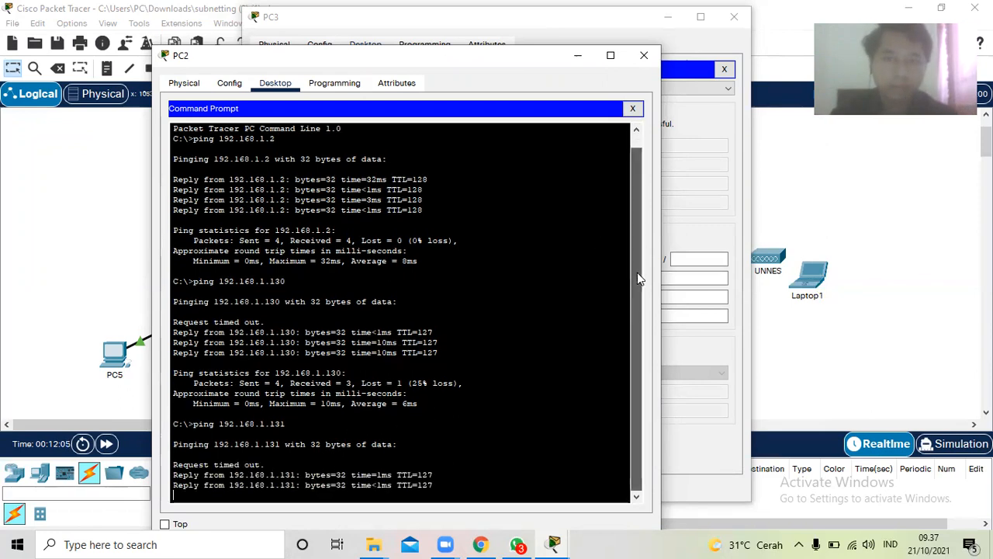
# Check Laptop1's wireless IP configuration and ping its address 192.168.1.132 from PC2's Command Prompt, returning to the topology
pyautogui.click(816, 281)
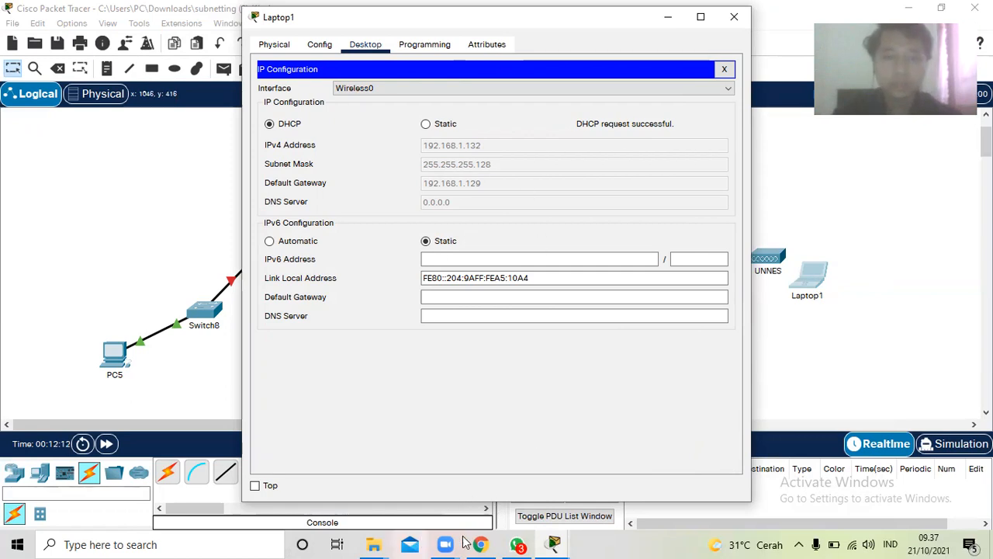
pyautogui.click(551, 544)
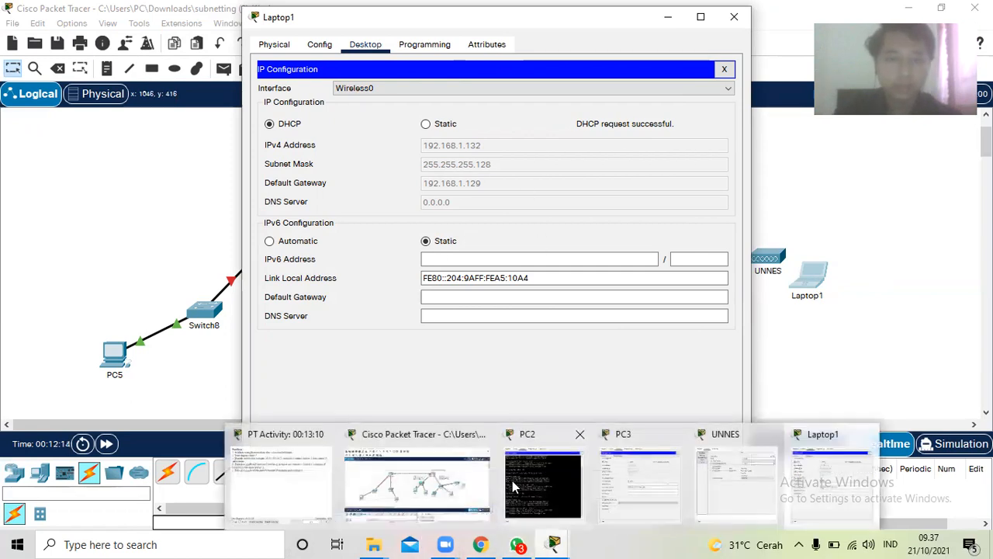
pyautogui.click(512, 487)
pyautogui.write('ping 192.168.')
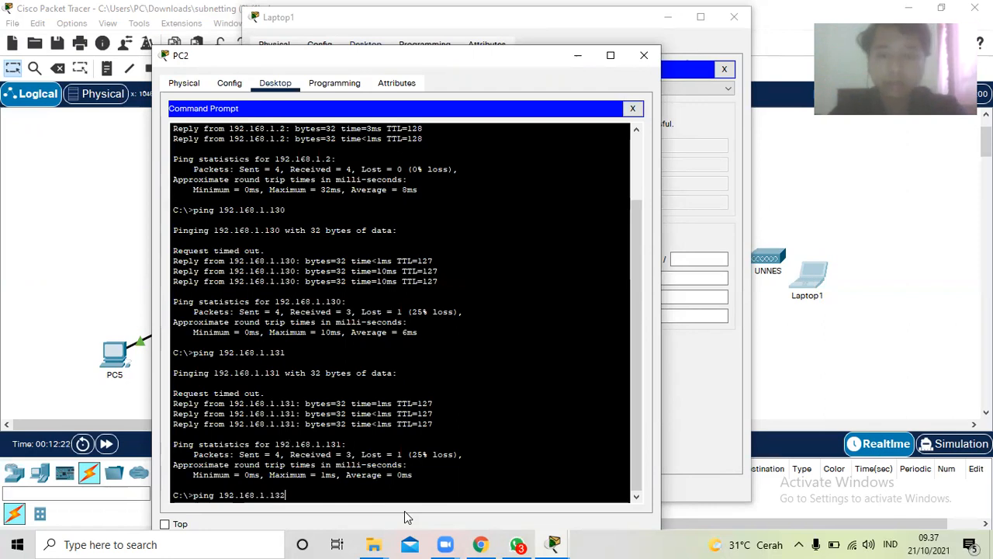
pyautogui.write('1.132')
pyautogui.press('Return')
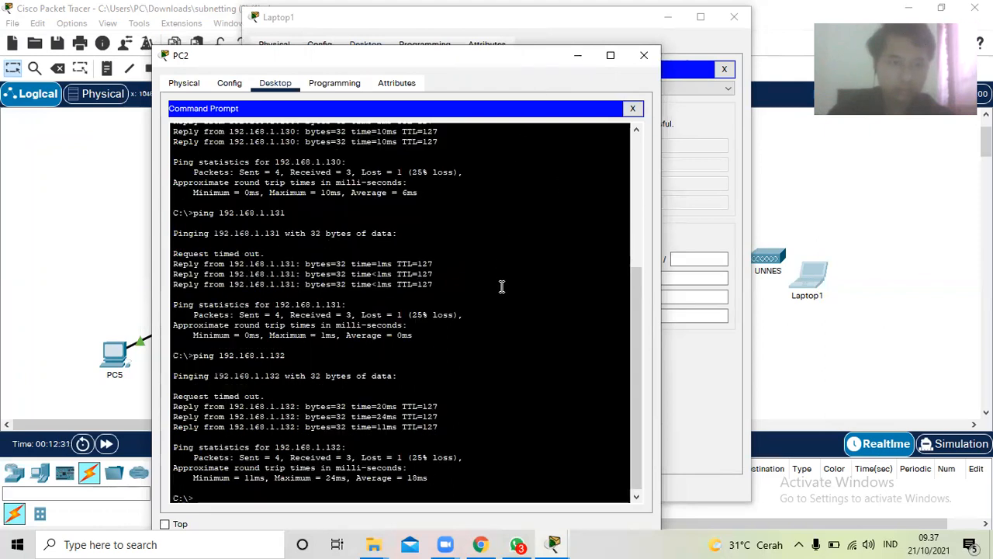
pyautogui.click(583, 60)
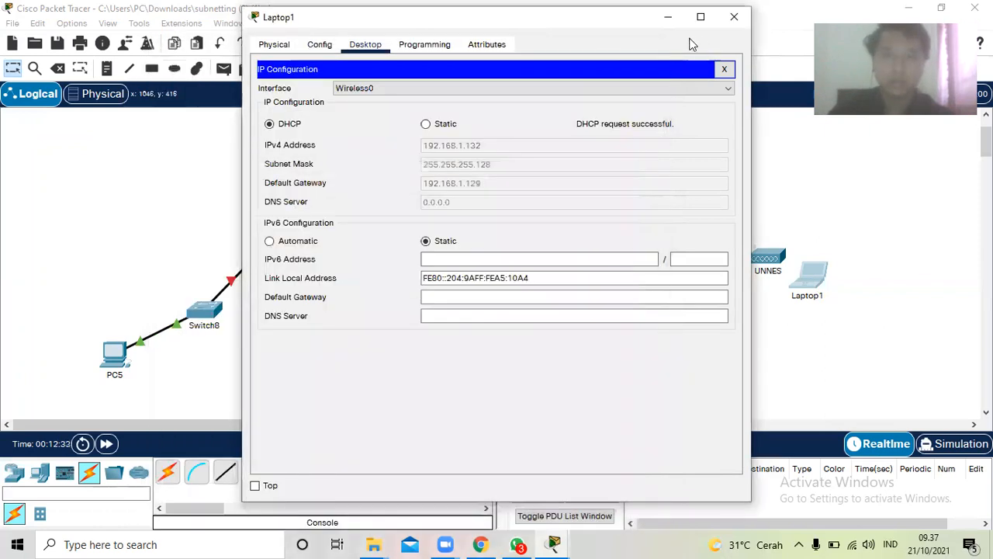
pyautogui.click(653, 27)
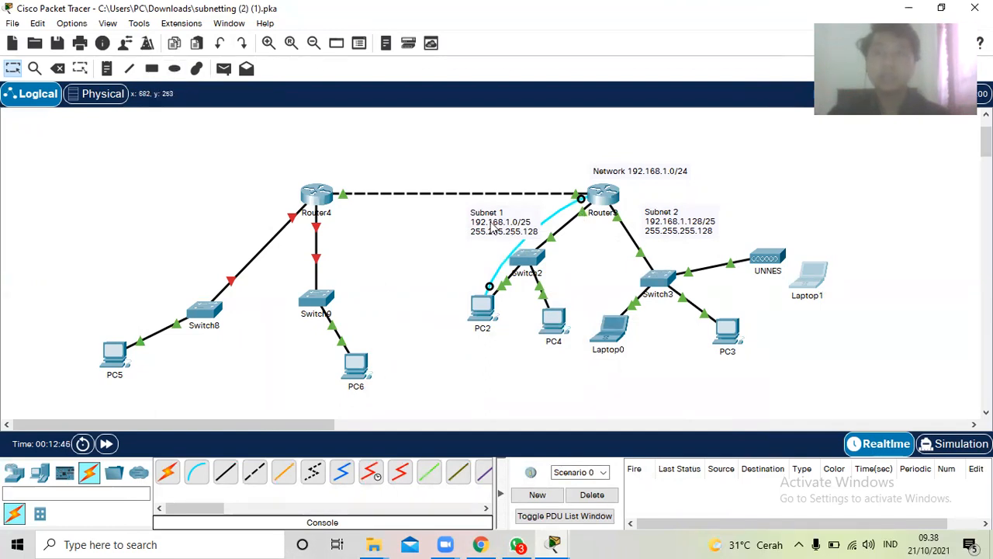
# Place a note reading "Network 10.10.10.128/25" above Router4
pyautogui.press('n')
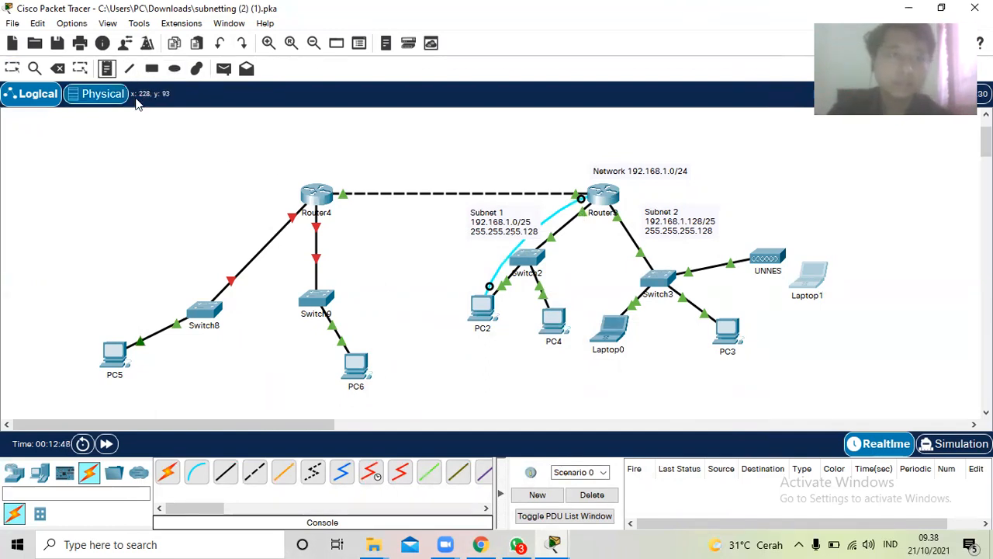
pyautogui.click(304, 171)
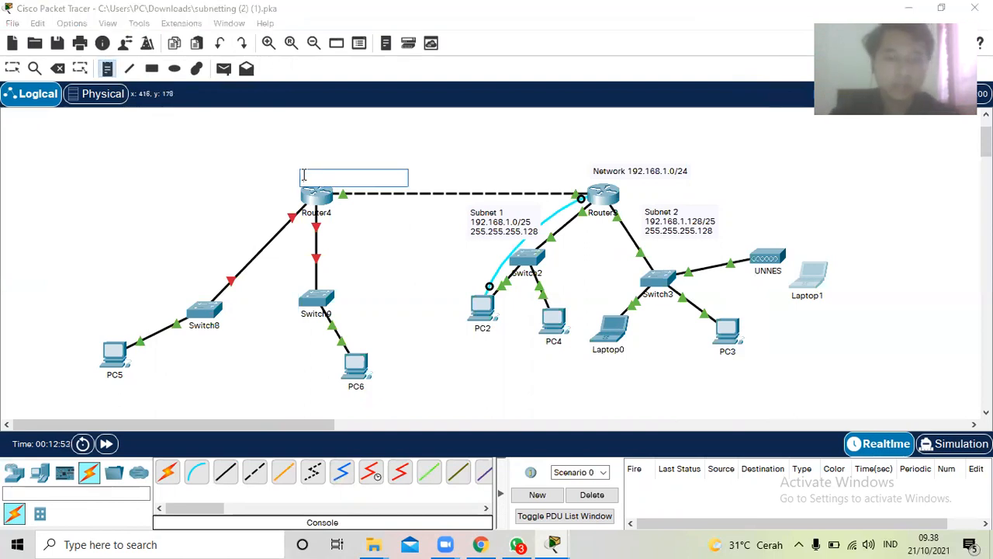
pyautogui.write('Network 10')
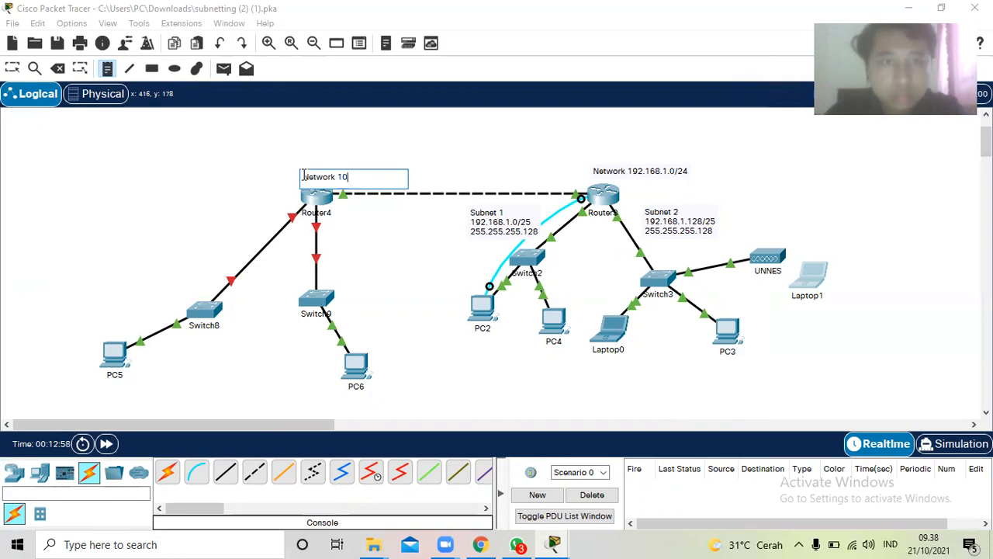
pyautogui.write('.10.10')
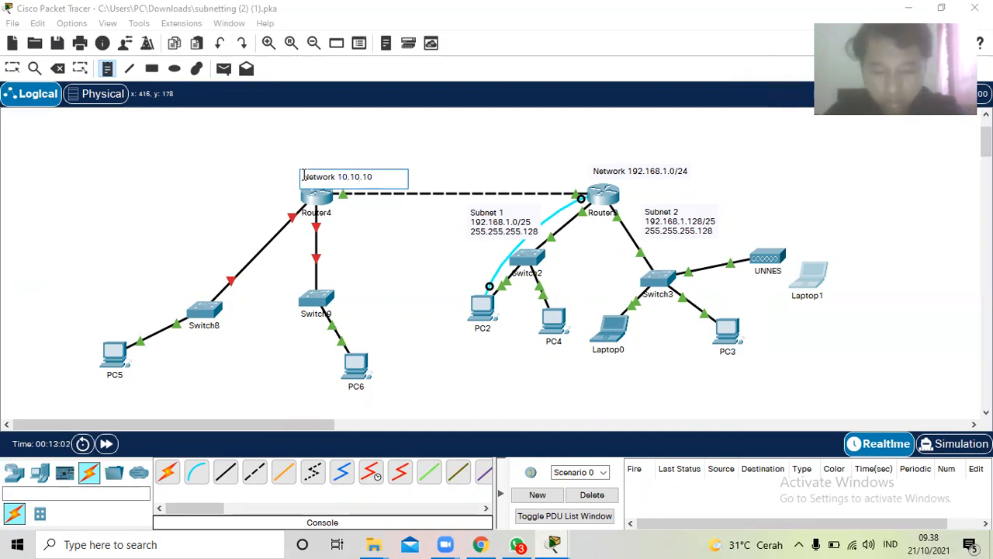
pyautogui.write('.12')
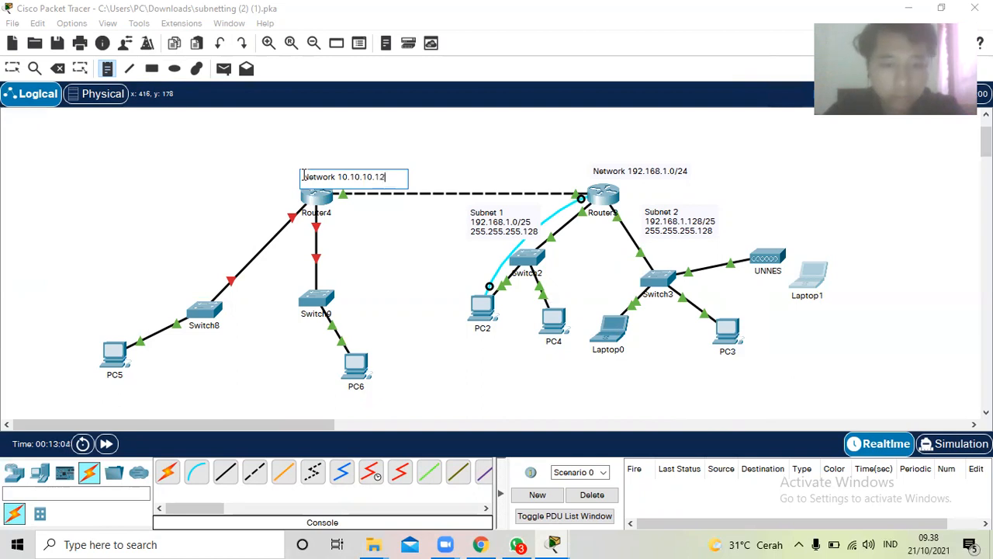
pyautogui.write('8/25')
pyautogui.click(355, 156)
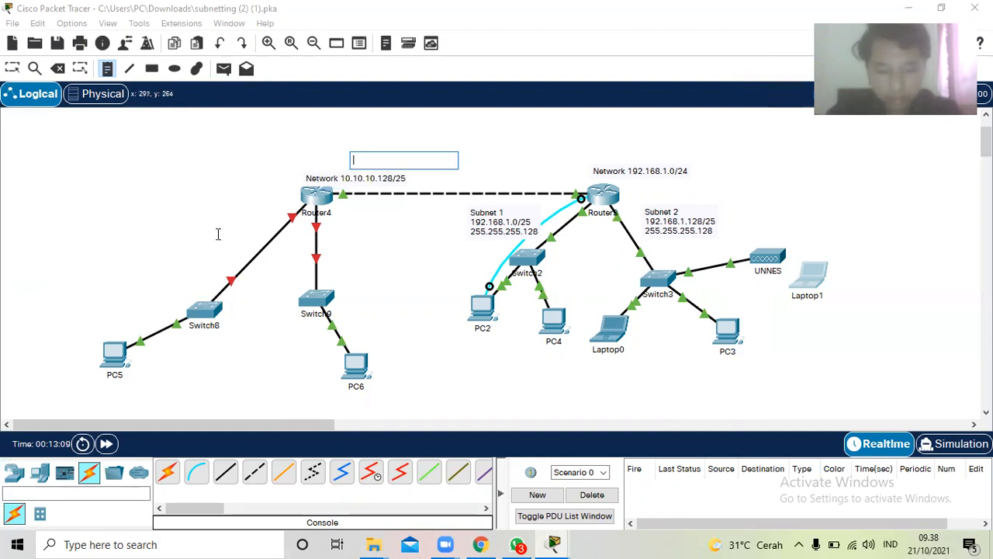
# Add a note reading "Subnet 1" beside the link between Router4 and Switch8
pyautogui.click(181, 239)
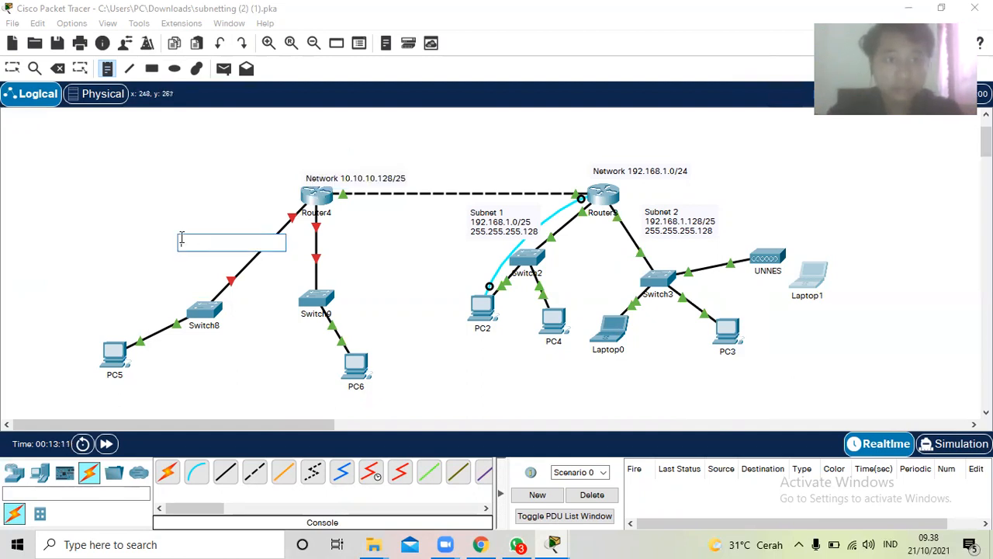
pyautogui.write('Subnet 1')
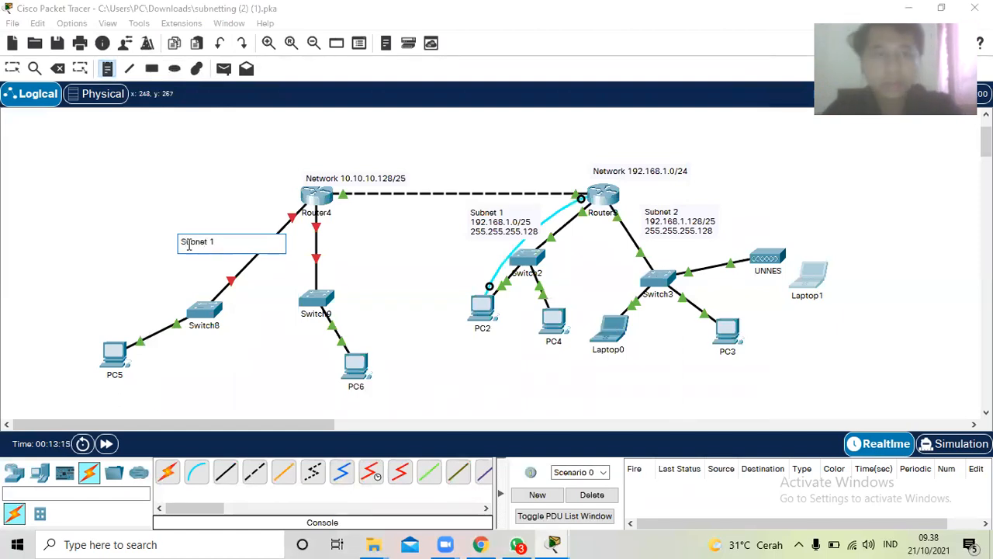
# Review the Router4 subnetting instructions in the PT Activity window, returning to the topology
pyautogui.click(556, 542)
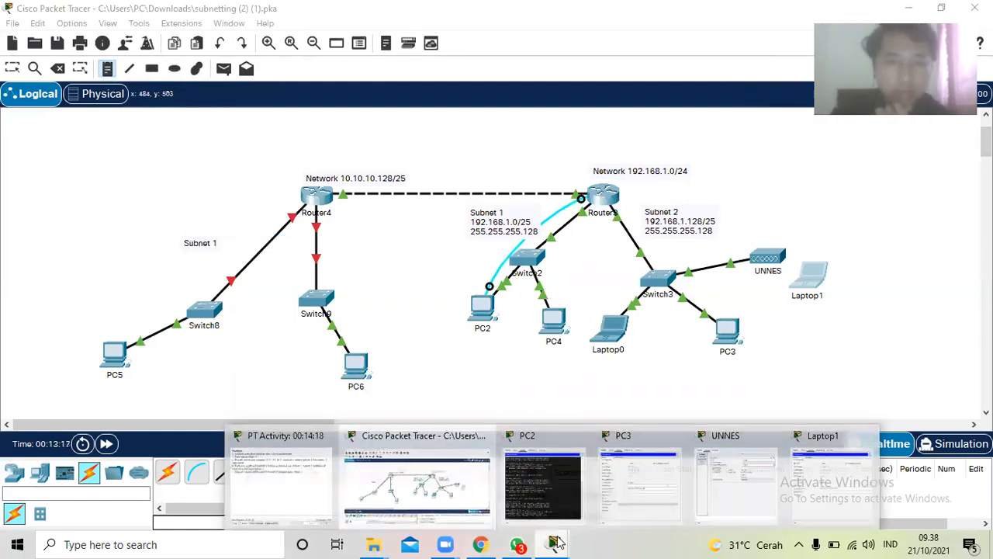
pyautogui.click(273, 473)
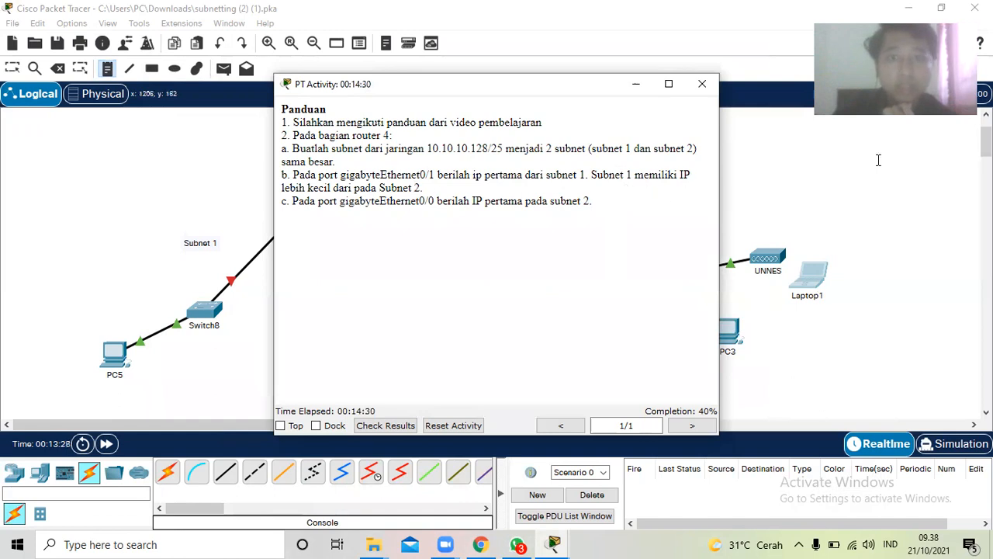
pyautogui.click(863, 187)
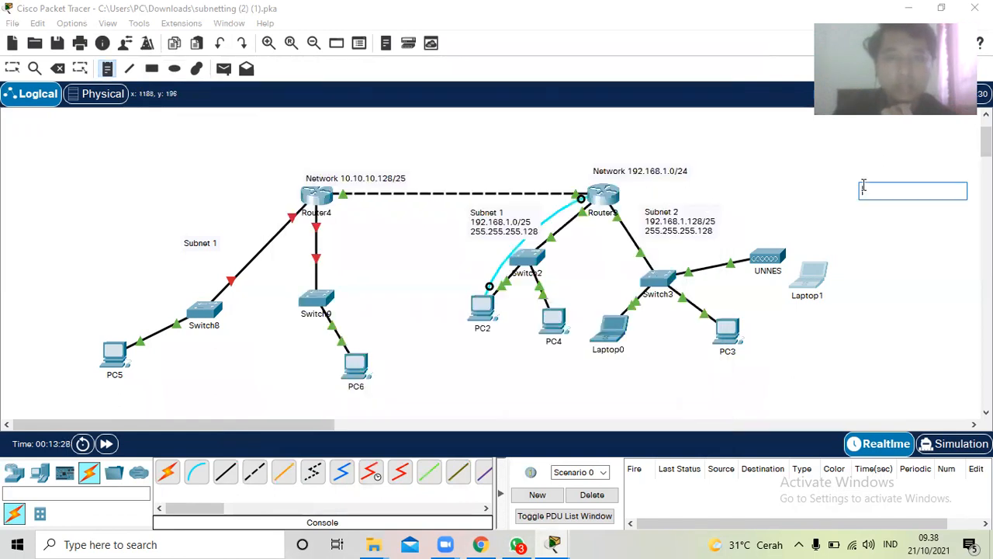
# Try to remove the Subnet 1 note above Switch8 with the Delete tool
pyautogui.click(218, 244)
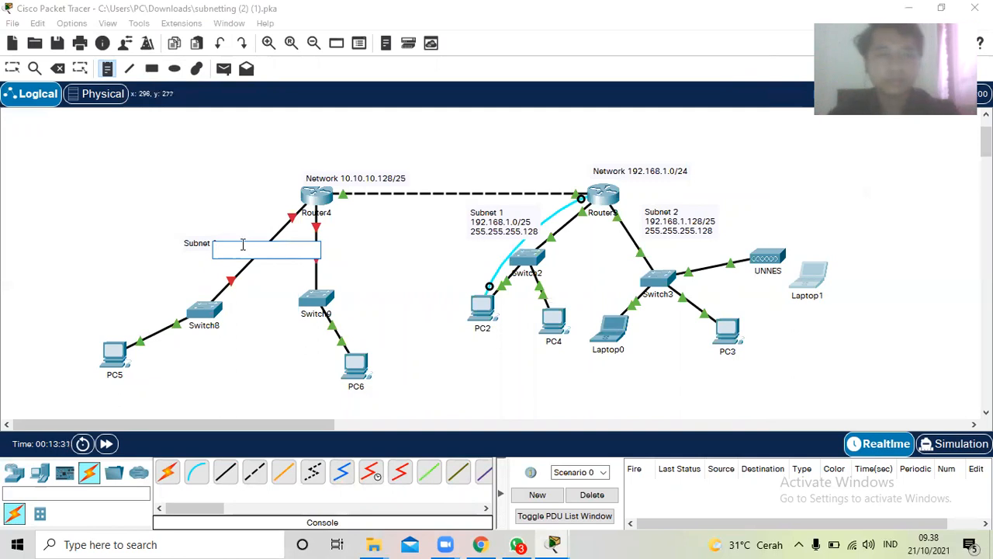
pyautogui.click(59, 69)
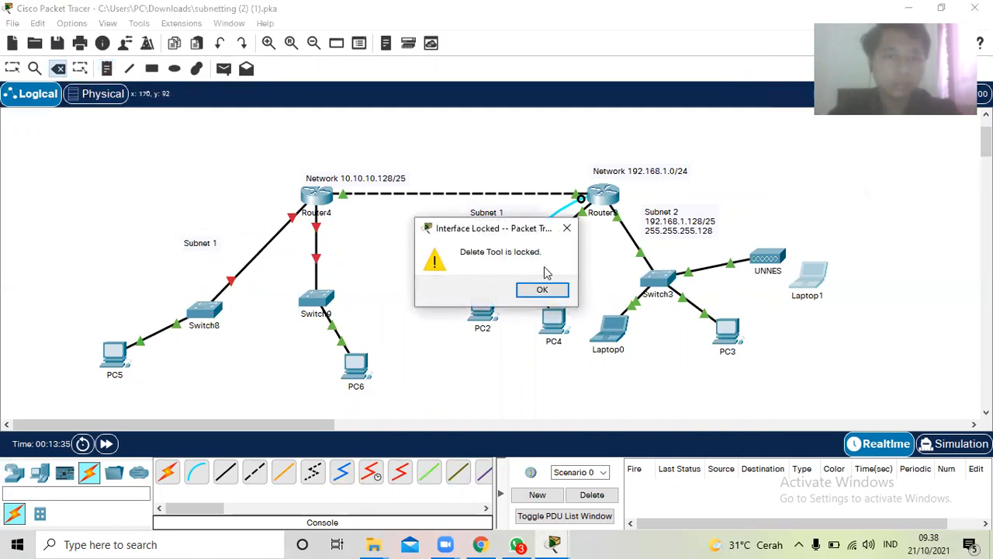
# Add the address 10.10.10.128/26 and mask 255.255.255.192 on separate lines to the Subnet 1 note above Switch8
pyautogui.click(530, 289)
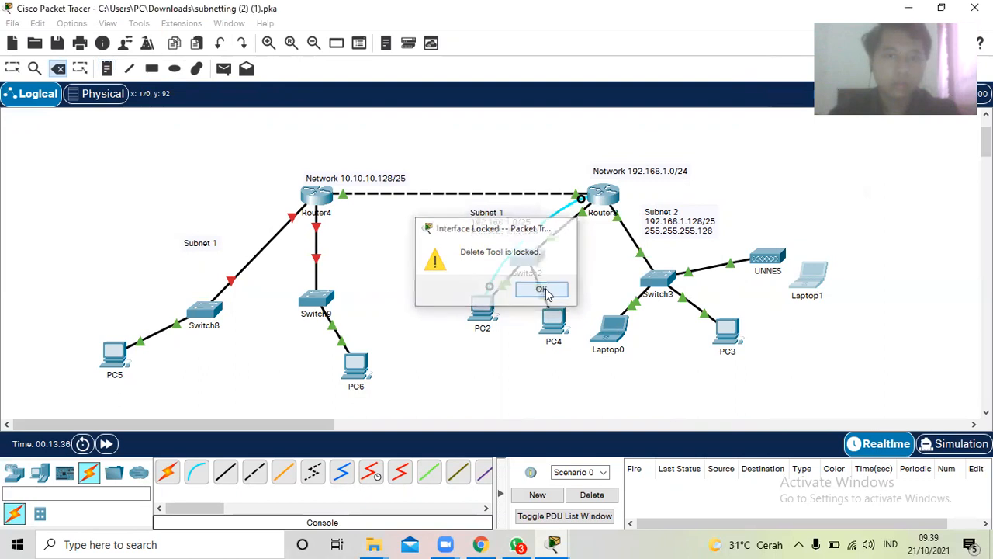
pyautogui.doubleClick(204, 246)
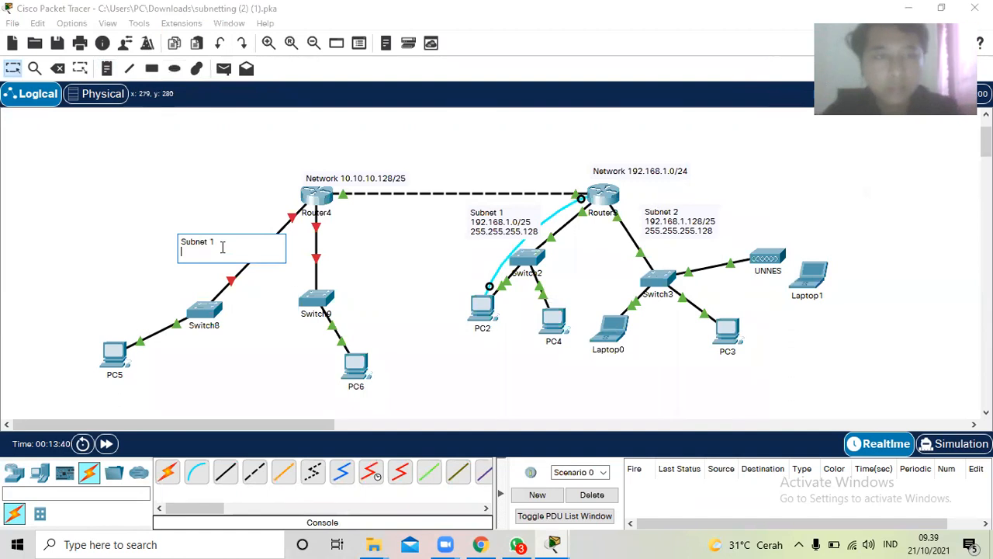
pyautogui.write('10.10.1')
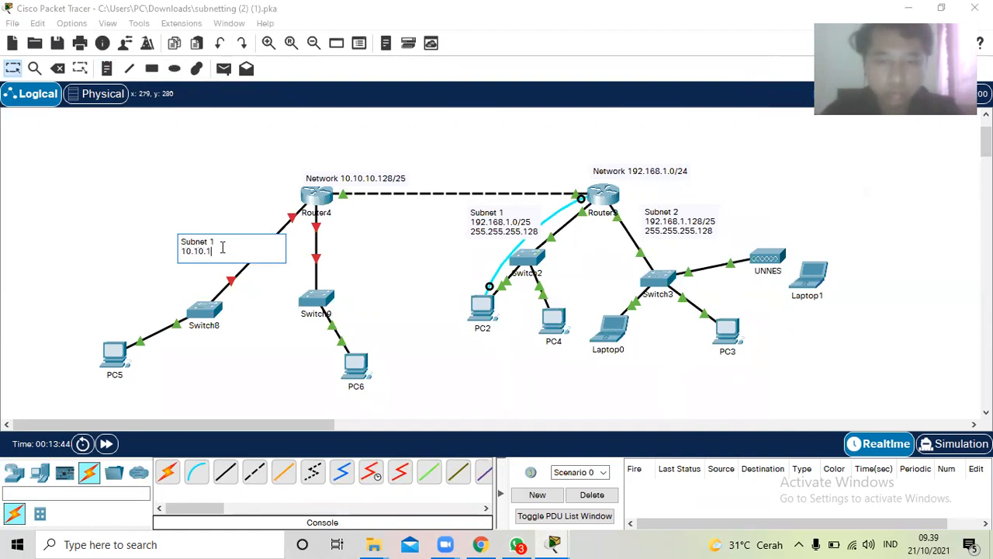
pyautogui.write('28/26')
pyautogui.press('Return')
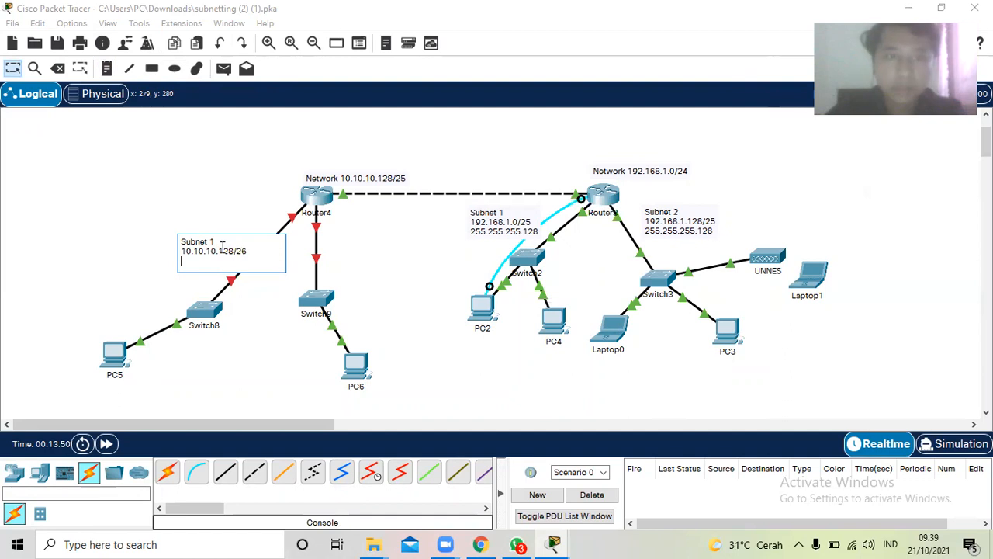
pyautogui.write('255')
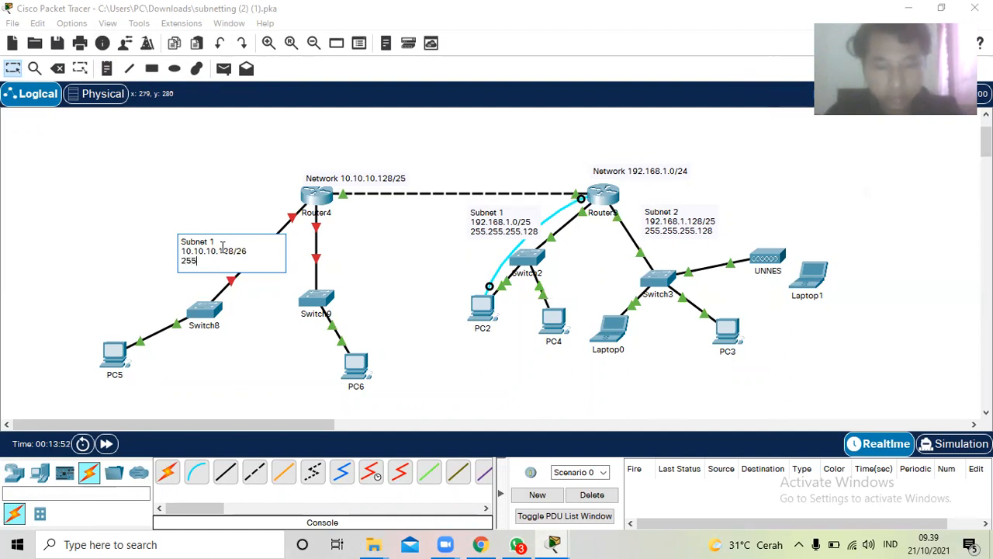
pyautogui.write('.255.255.192')
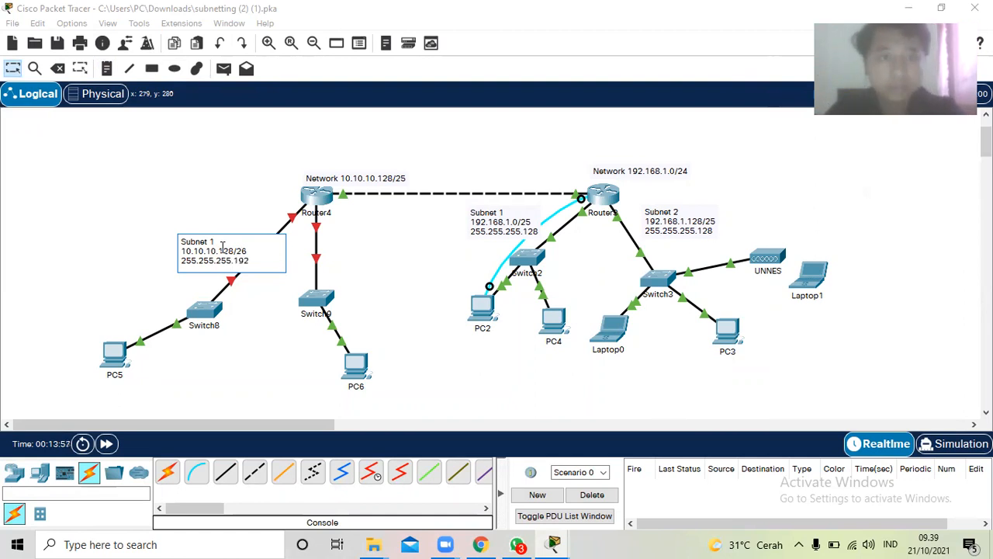
pyautogui.click(336, 244)
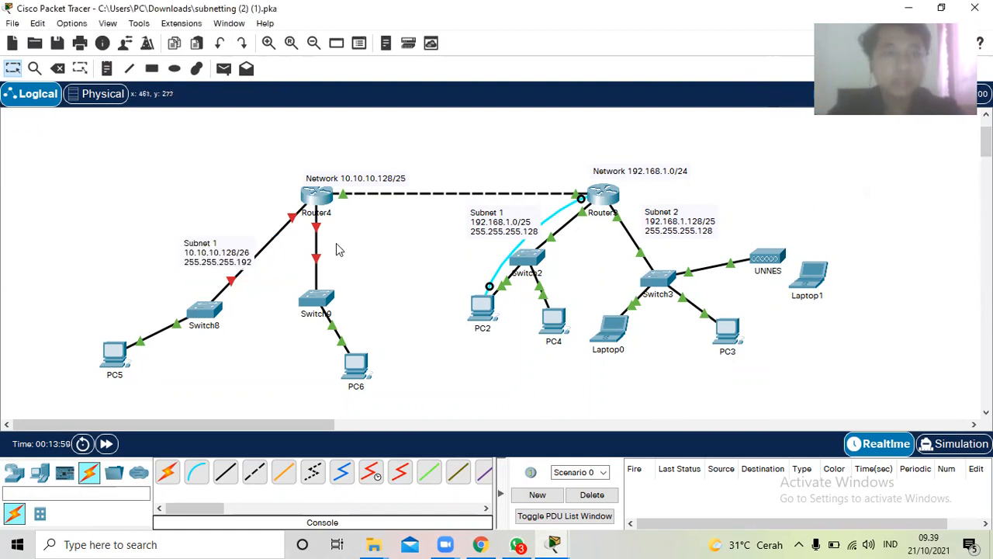
# Place a note beside the Router4–Switch9 link reading Subnet 2, 10.10.10.192/26 and 255.255.255.192 on three lines
pyautogui.click(107, 69)
pyautogui.click(338, 243)
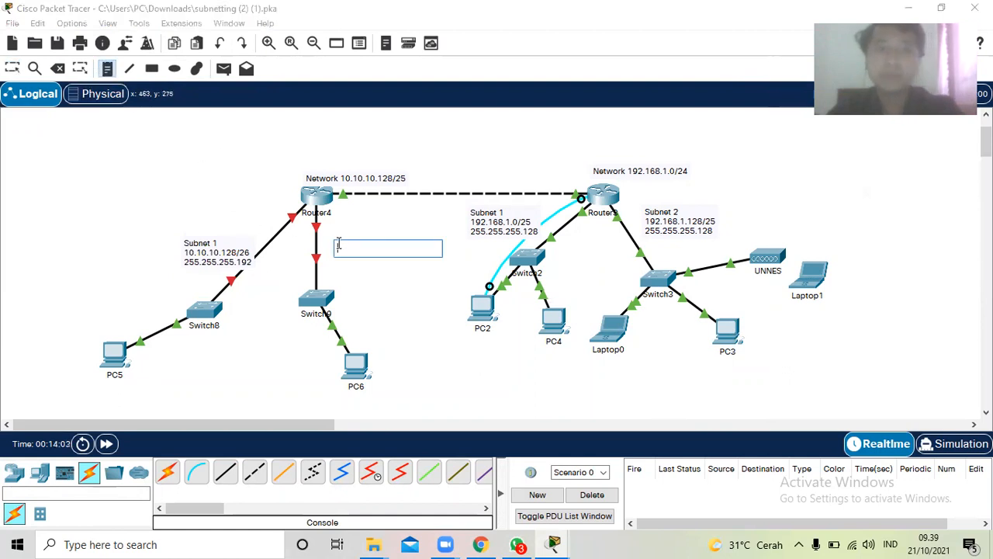
pyautogui.write('Su')
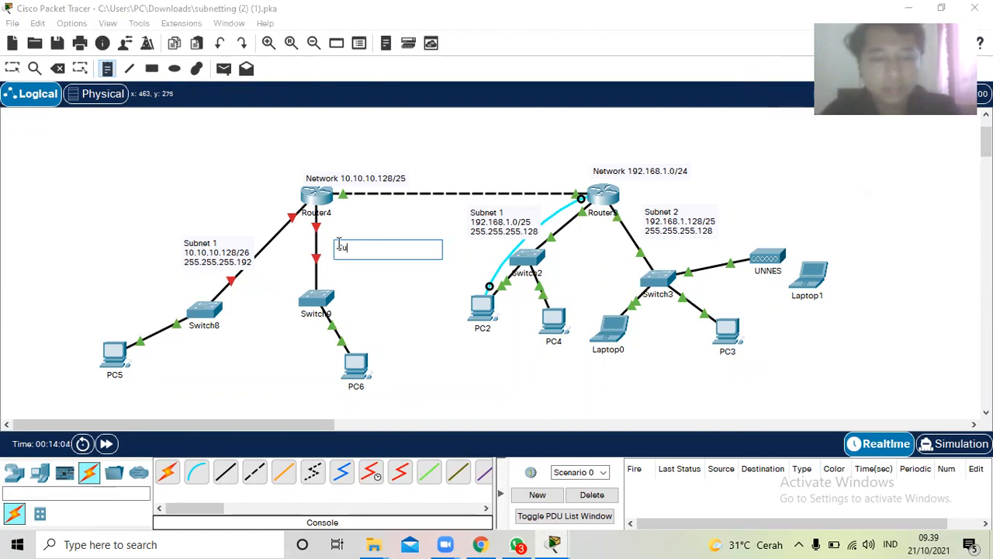
pyautogui.write('bnet m')
pyautogui.press('BackSpace')
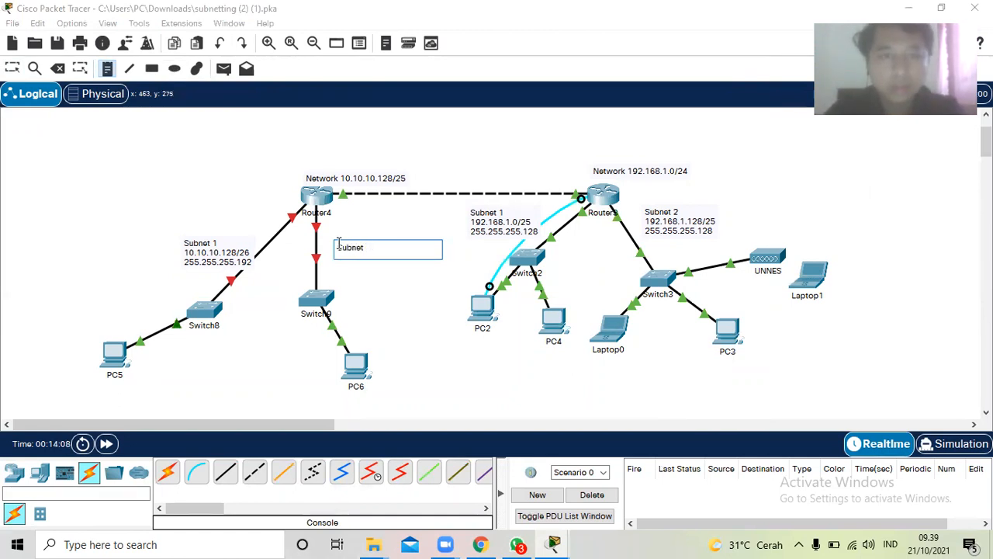
pyautogui.write('2')
pyautogui.press('Return')
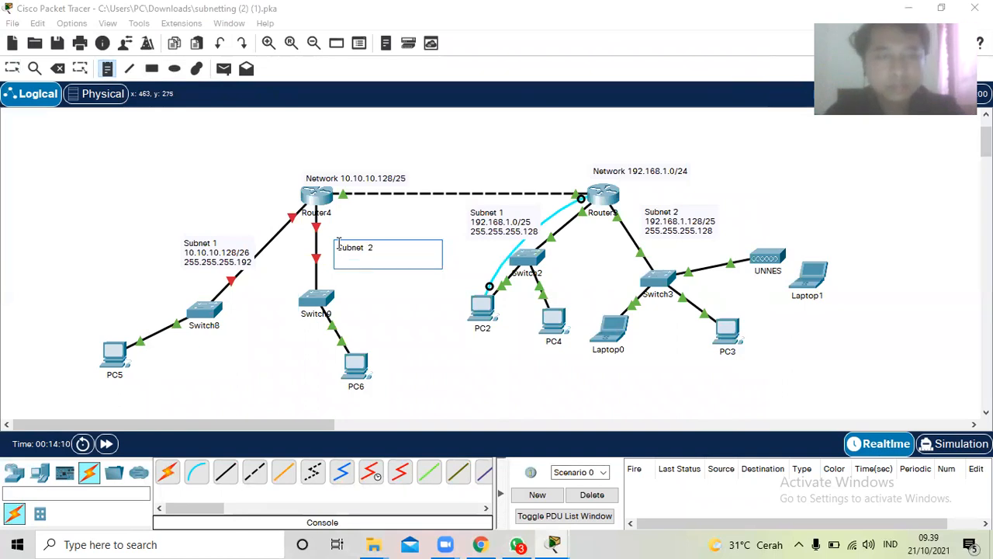
pyautogui.write('10.10.10.')
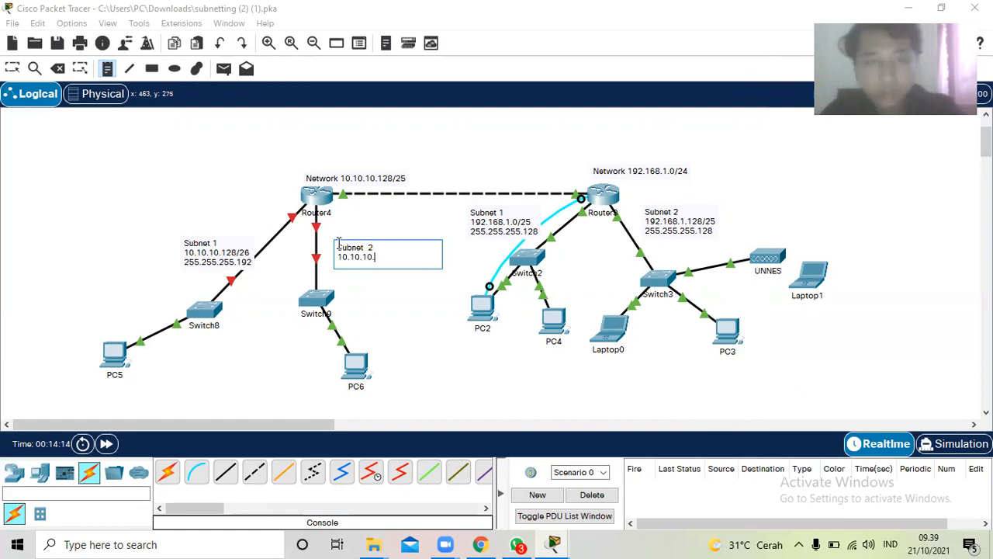
pyautogui.write('9')
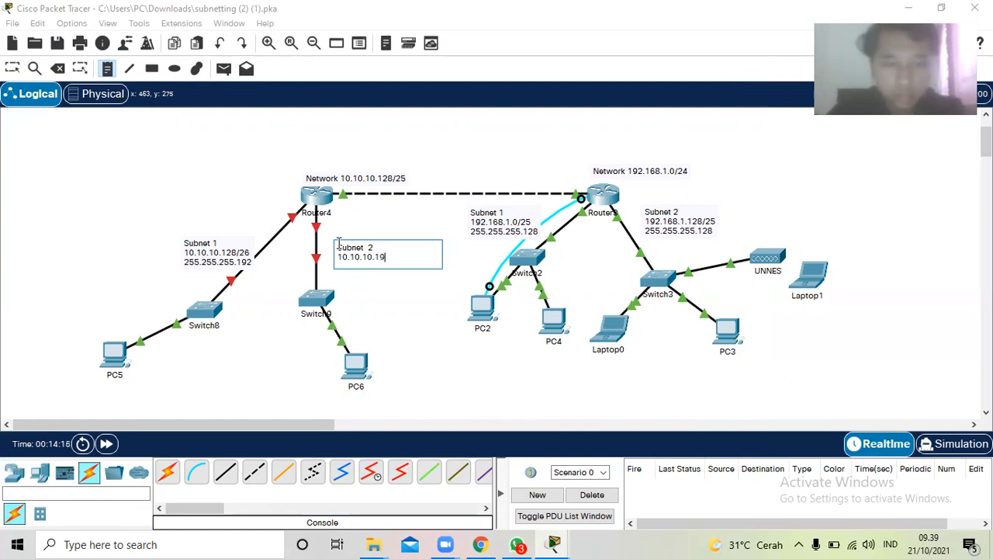
pyautogui.write('2/')
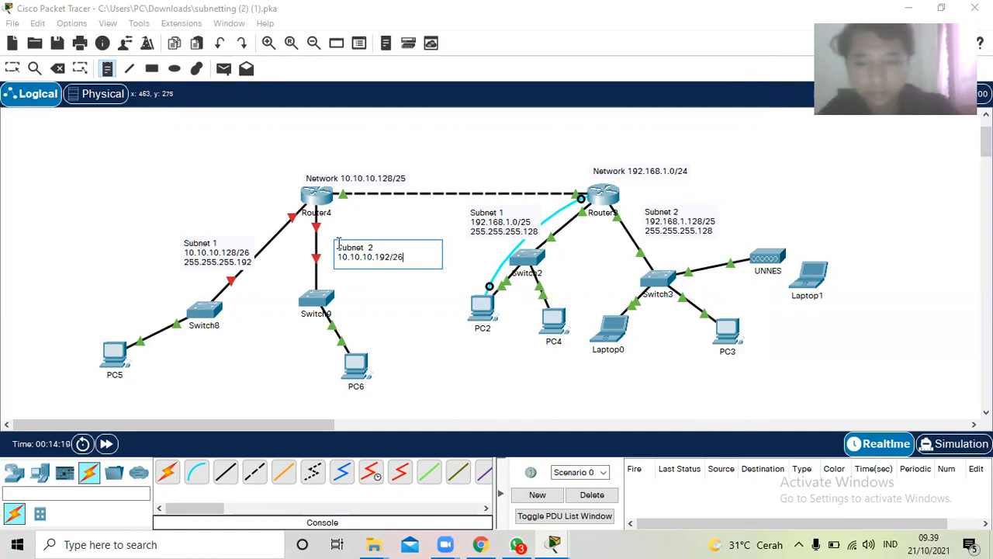
pyautogui.write('26')
pyautogui.press('Return')
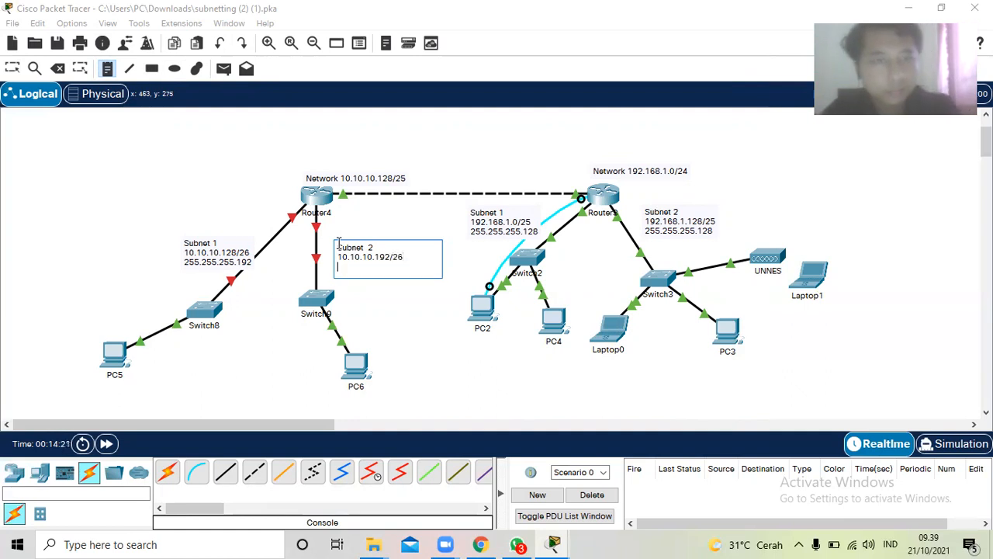
pyautogui.write('255')
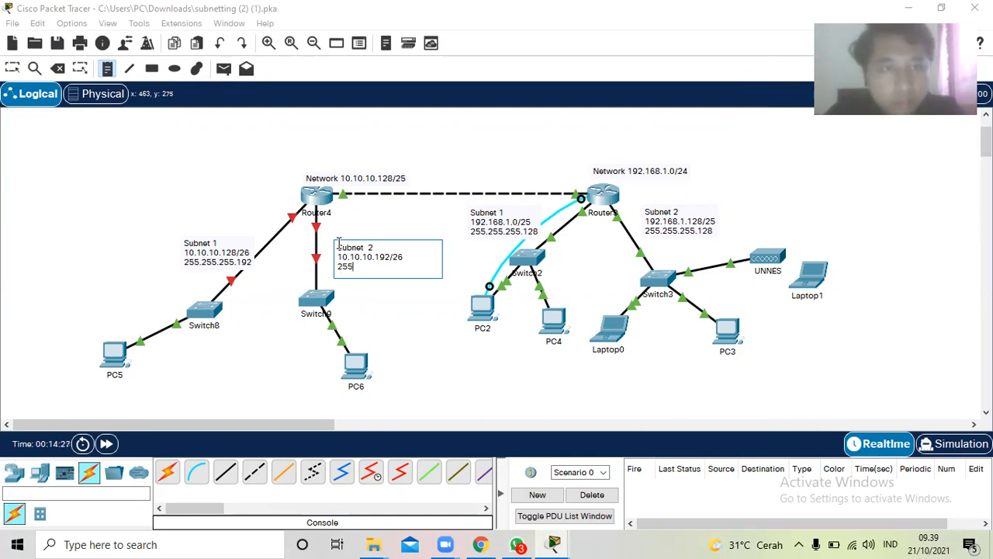
pyautogui.write('5.255')
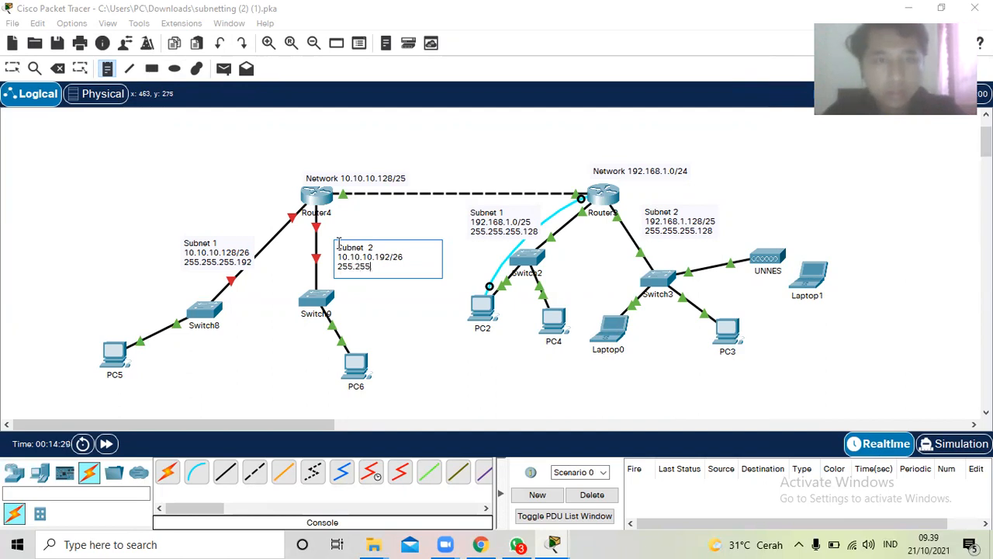
pyautogui.write('255')
pyautogui.write('.255.192')
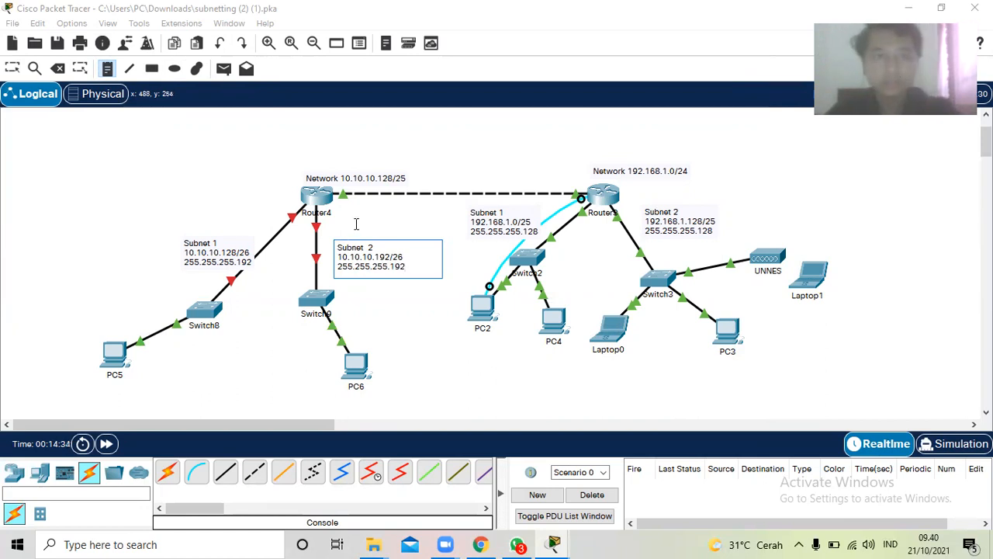
pyautogui.click(355, 226)
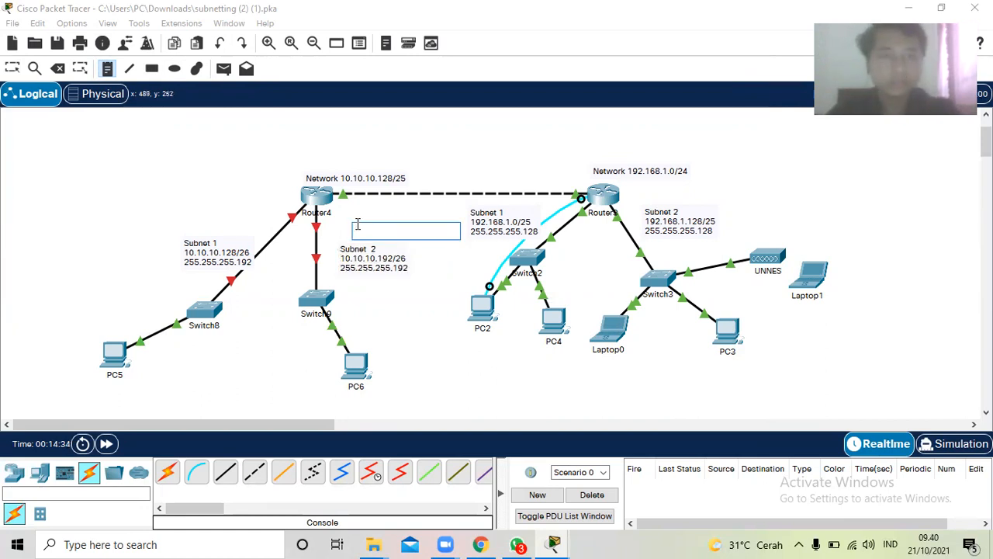
pyautogui.click(59, 68)
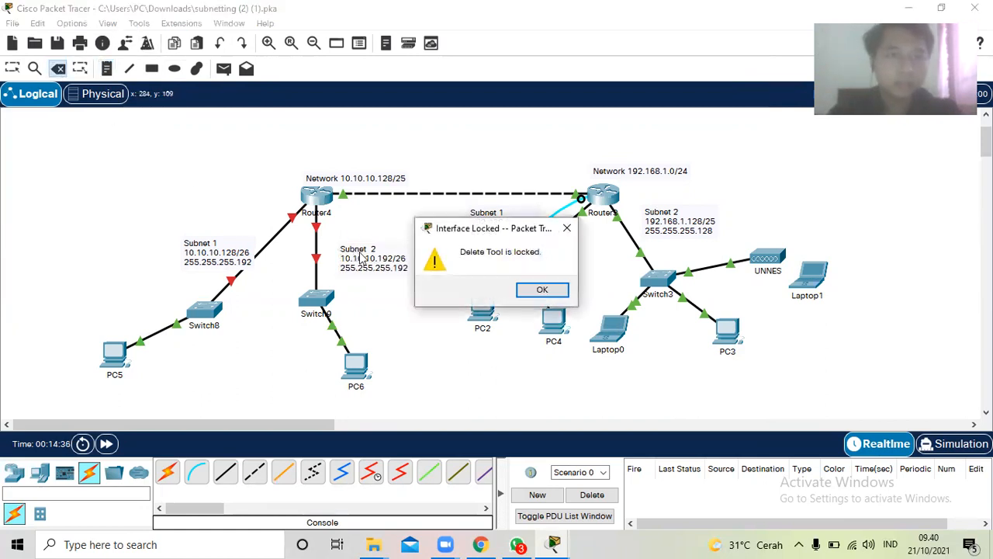
pyautogui.click(542, 290)
# Move the new Subnet 2 note closer to the Router4–Switch9 link and shift Router4's Subnet 1 note up, clear of the Switch8 link
pyautogui.moveTo(374, 263); pyautogui.dragTo(361, 253)
pyautogui.moveTo(218, 249); pyautogui.dragTo(218, 227)
pyautogui.click(407, 266)
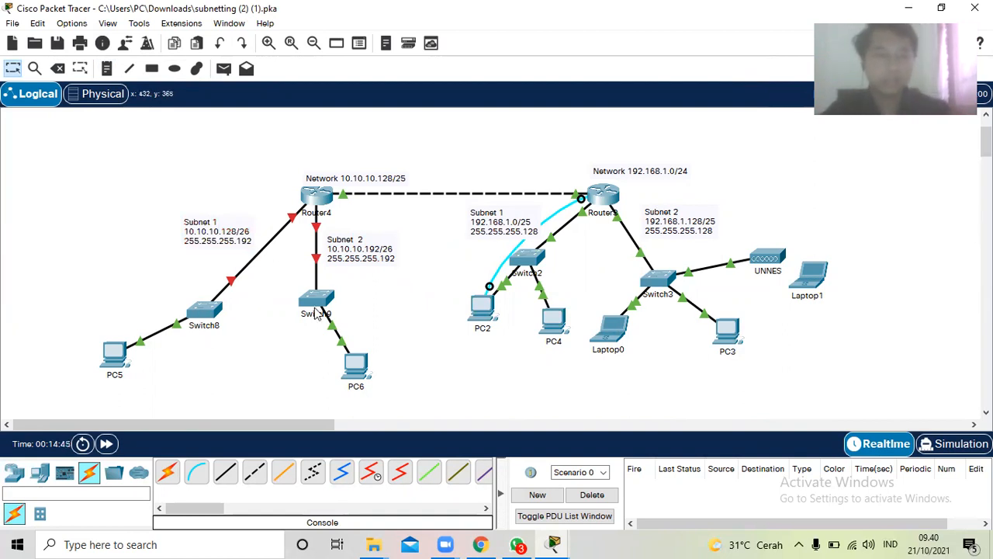
# Connect PC5 to the Console port of Router4 with a console cable
pyautogui.moveTo(317, 312)
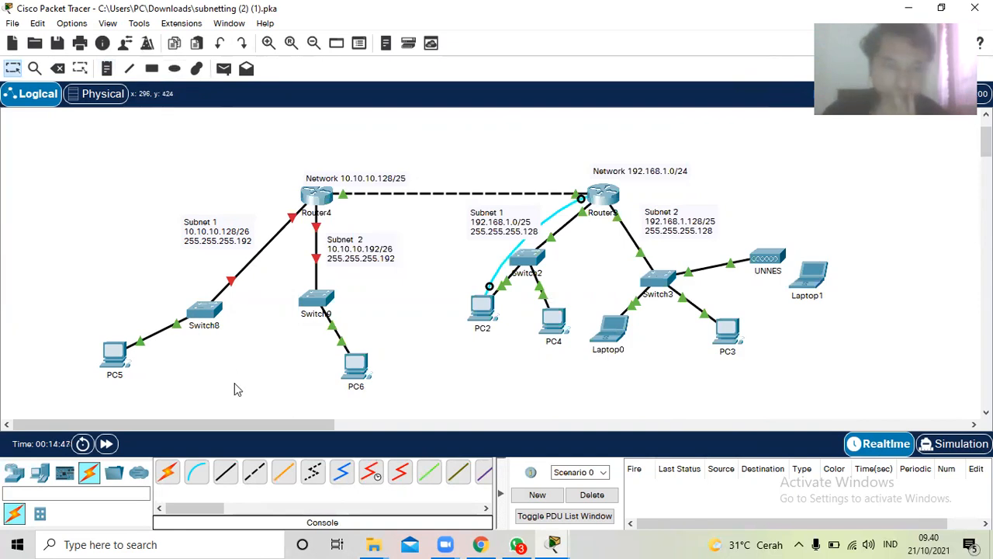
pyautogui.click(197, 473)
pyautogui.click(115, 354)
pyautogui.click(129, 362)
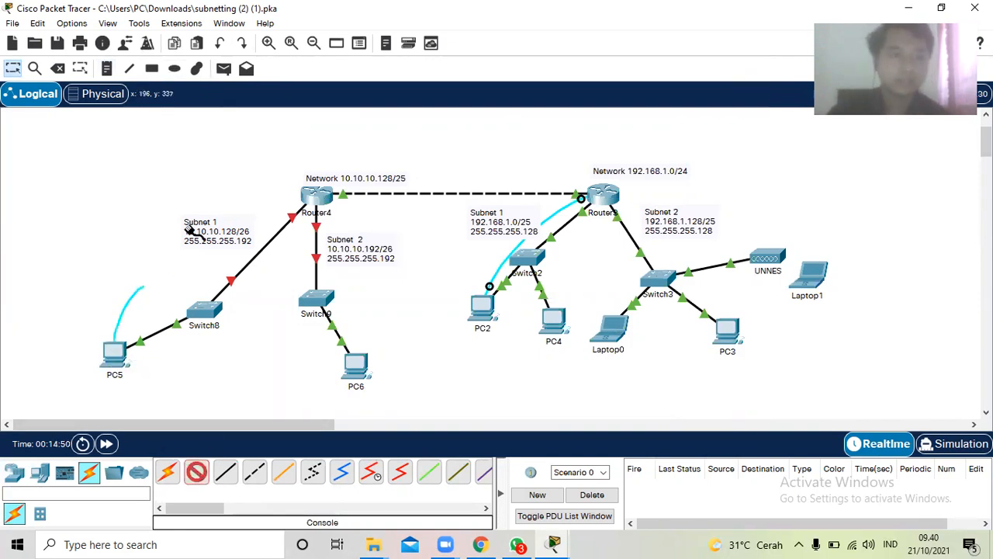
pyautogui.click(324, 201)
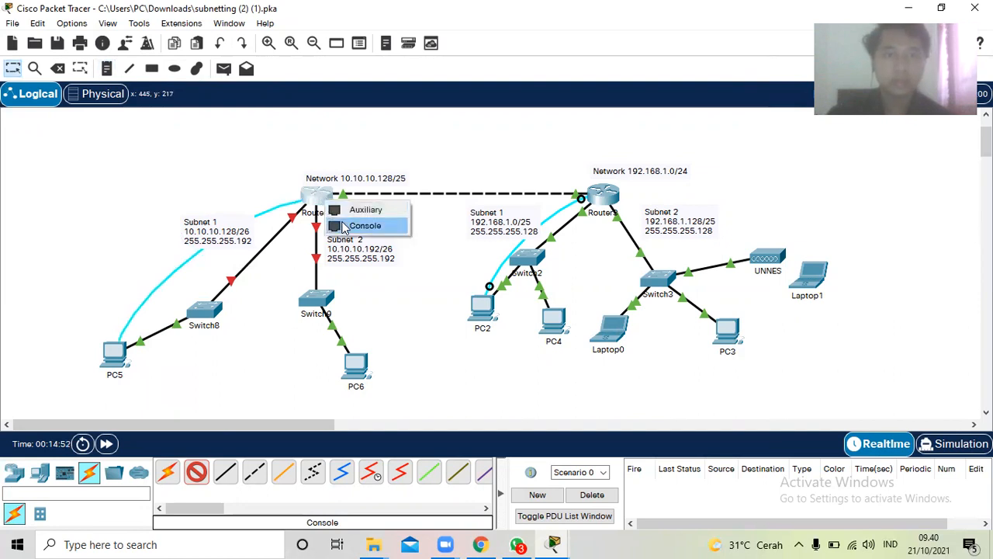
pyautogui.click(346, 225)
# Review the activity instructions for which Router4 port belongs to each subnet, and minimize them
pyautogui.click(553, 544)
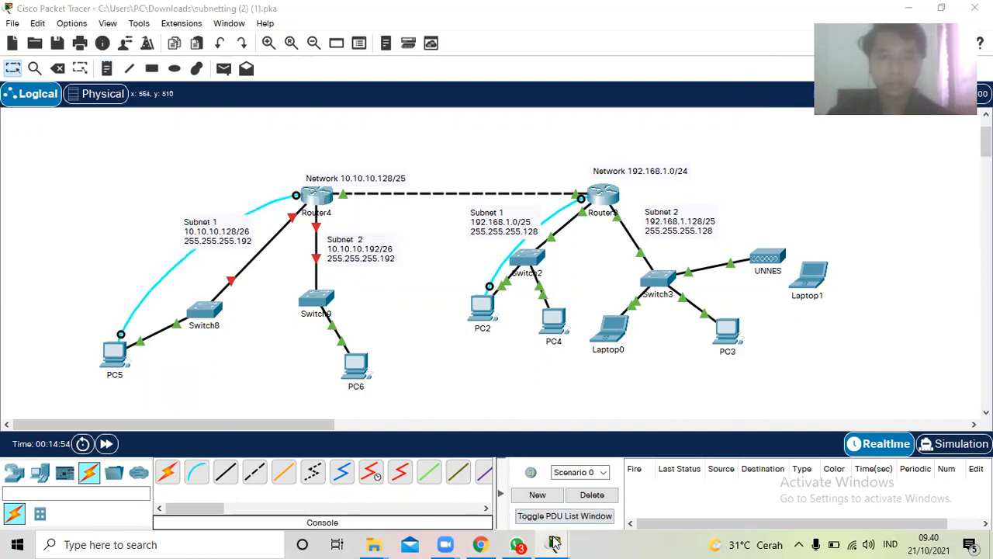
pyautogui.click(324, 480)
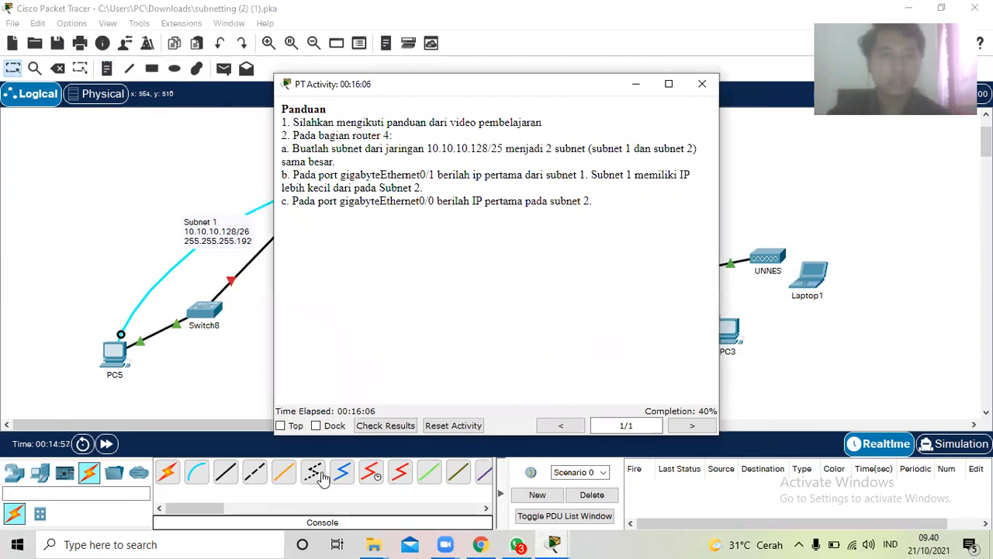
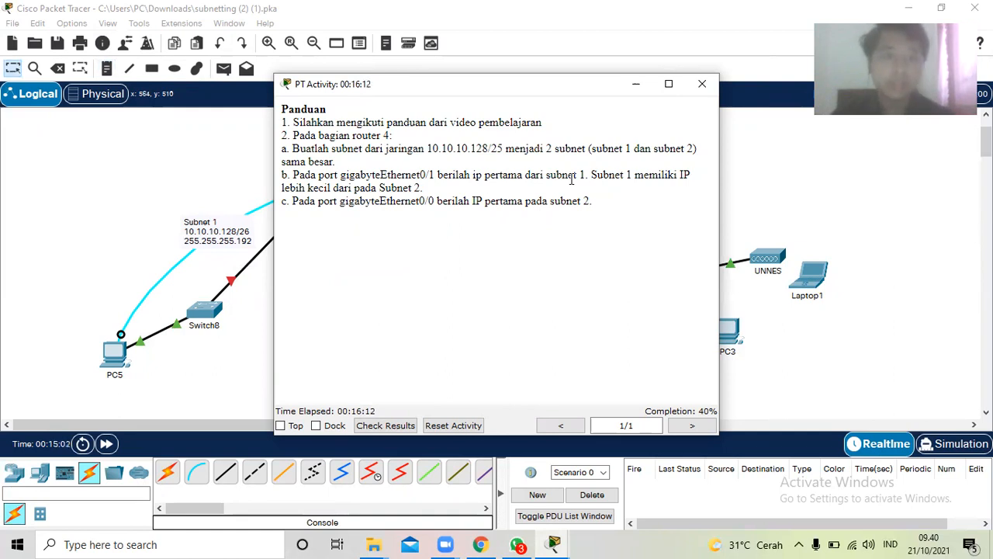
pyautogui.click(635, 85)
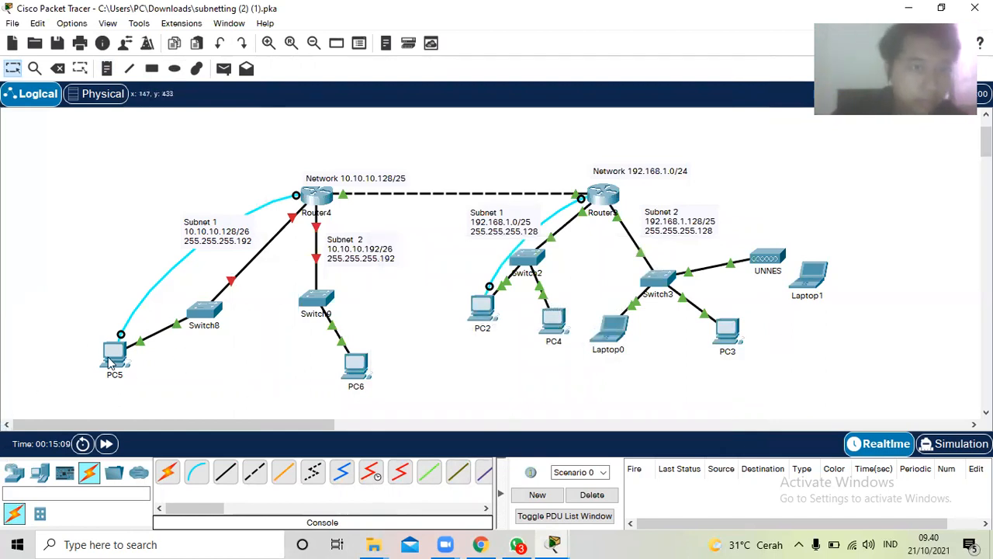
# Open a terminal session on PC5 with the default port settings to reach the Router4 command prompt
pyautogui.click(111, 362)
pyautogui.click(371, 47)
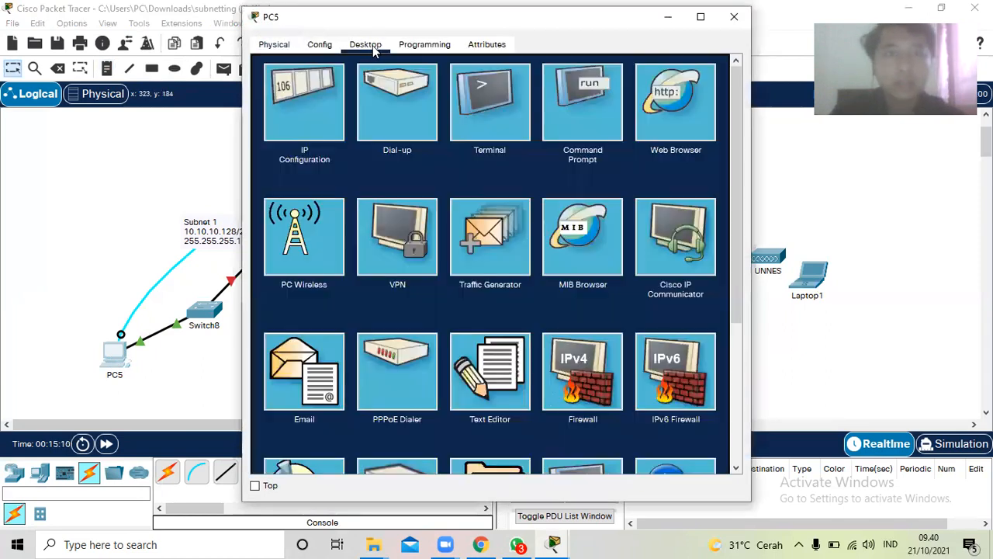
pyautogui.click(484, 114)
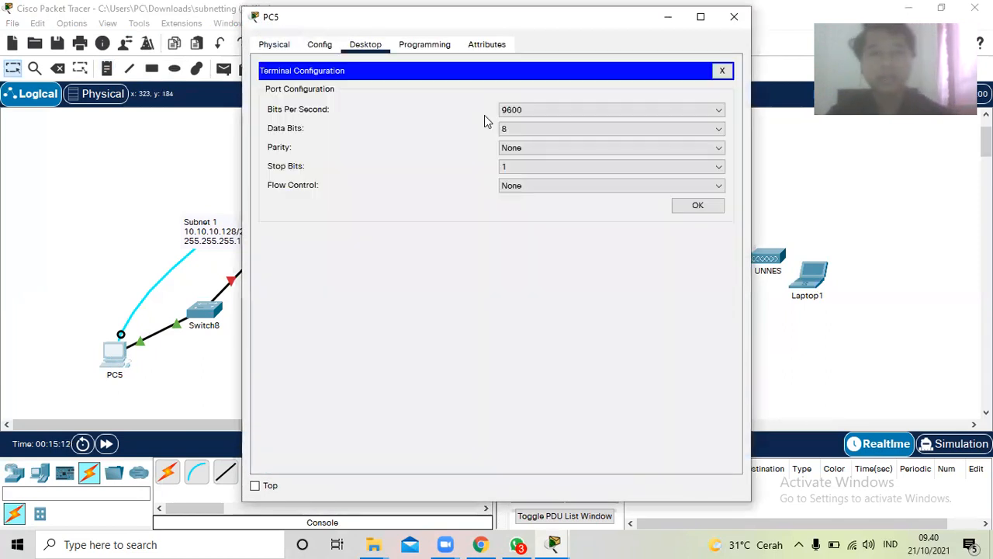
pyautogui.click(696, 208)
pyautogui.press('Return')
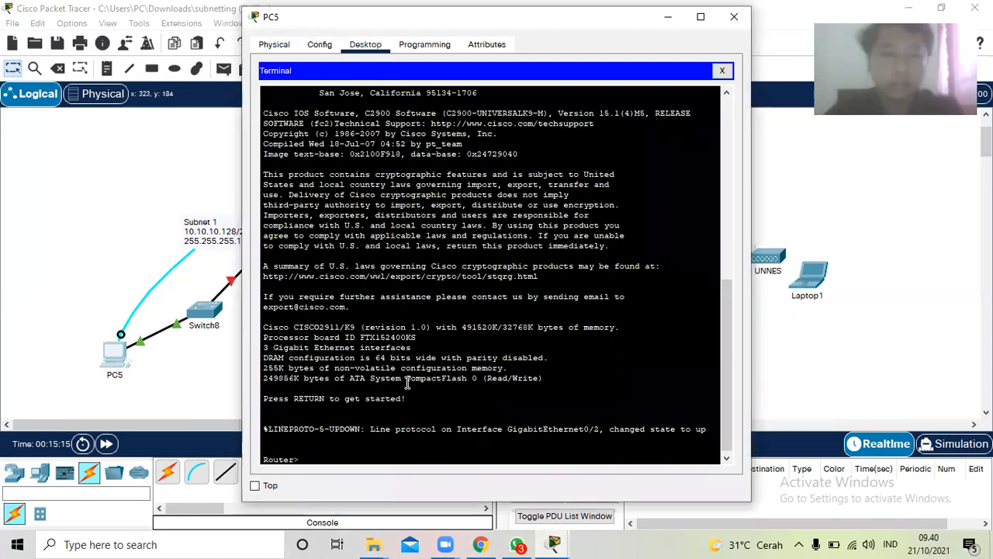
# Enter privileged mode with en and global configuration mode with config t on Router4
pyautogui.write('en')
pyautogui.press('Return')
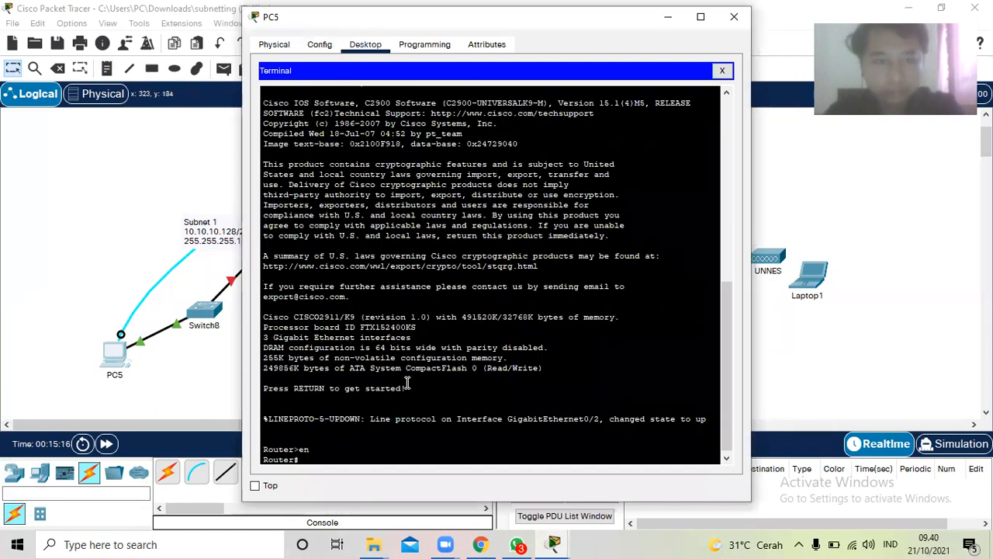
pyautogui.write('config')
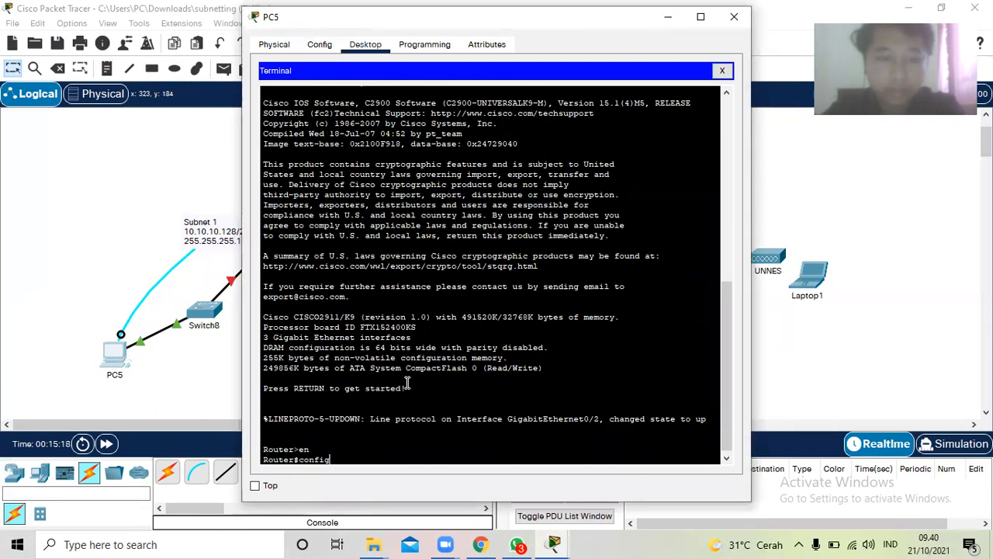
pyautogui.write(' t')
pyautogui.press('Return')
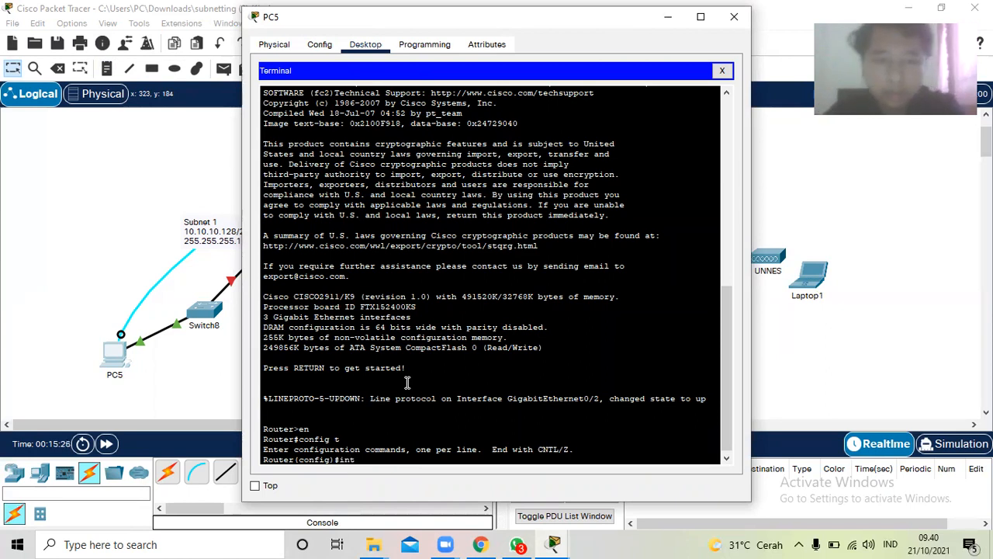
# Select interface g0/1 on Router4 and assign it IP address 10.10.10.129 with mask 255.255.255.192
pyautogui.write('g')
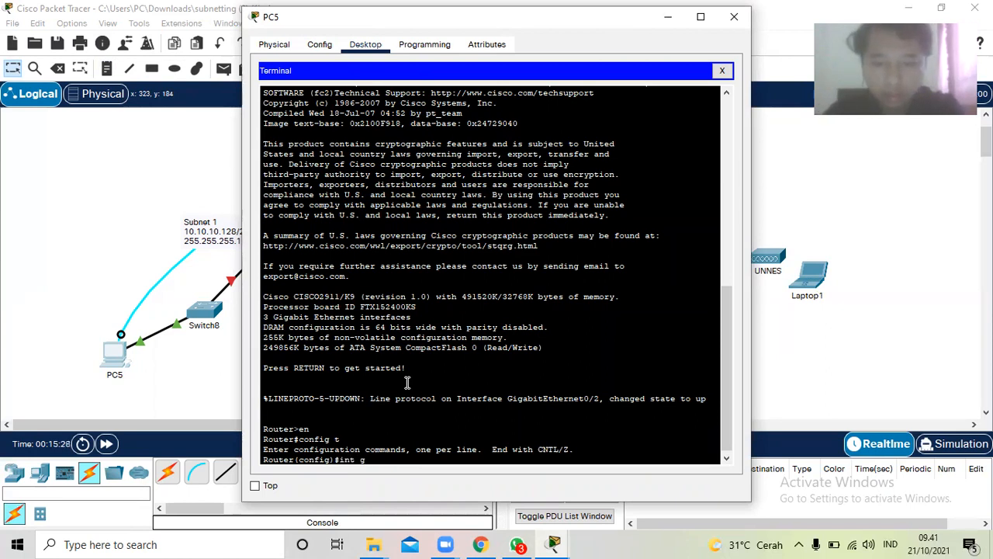
pyautogui.write('0/')
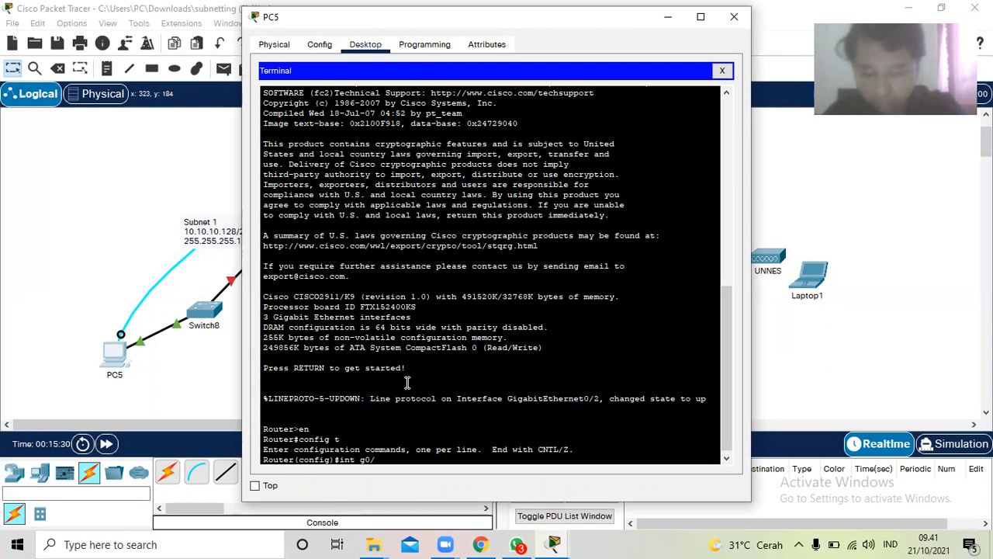
pyautogui.write('1')
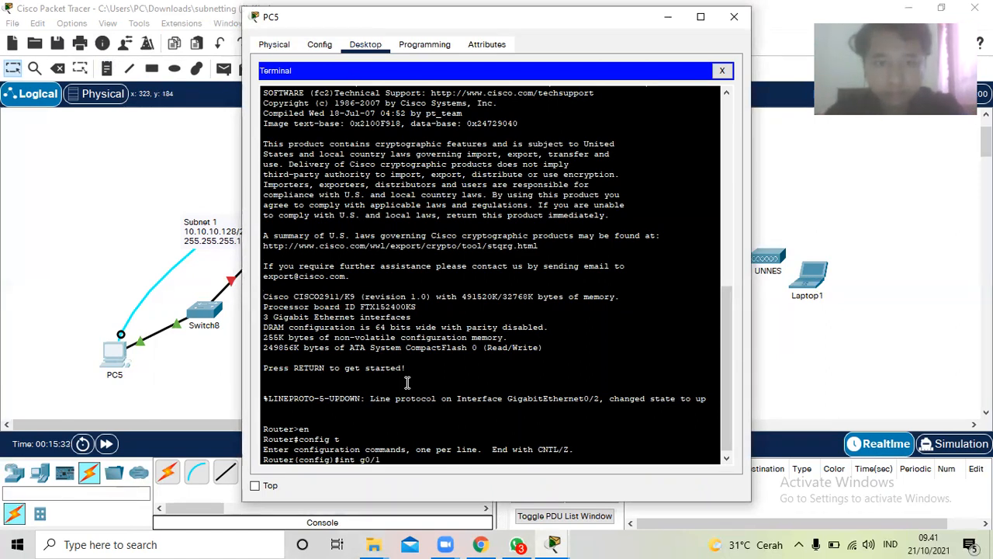
pyautogui.press('Return')
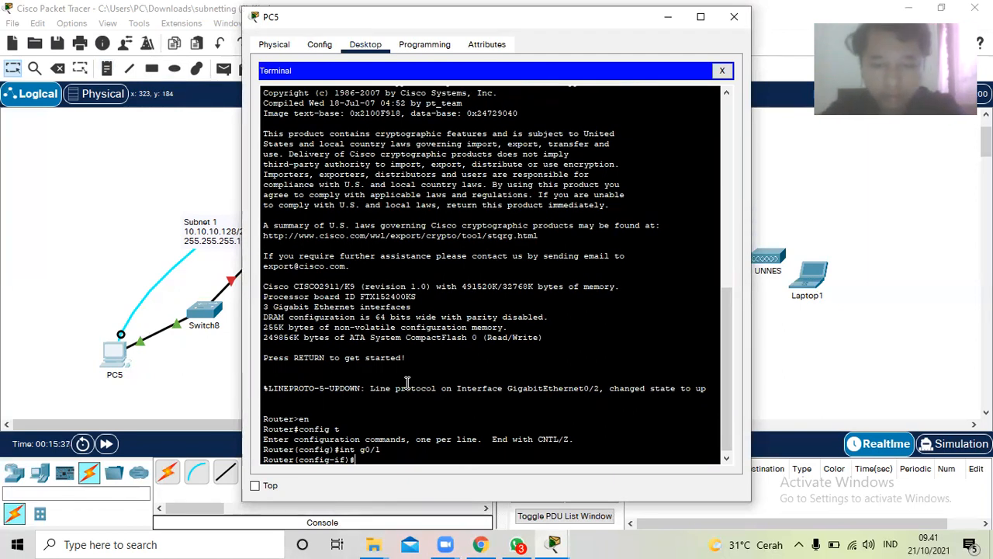
pyautogui.write('ip add')
pyautogui.press('Tab')
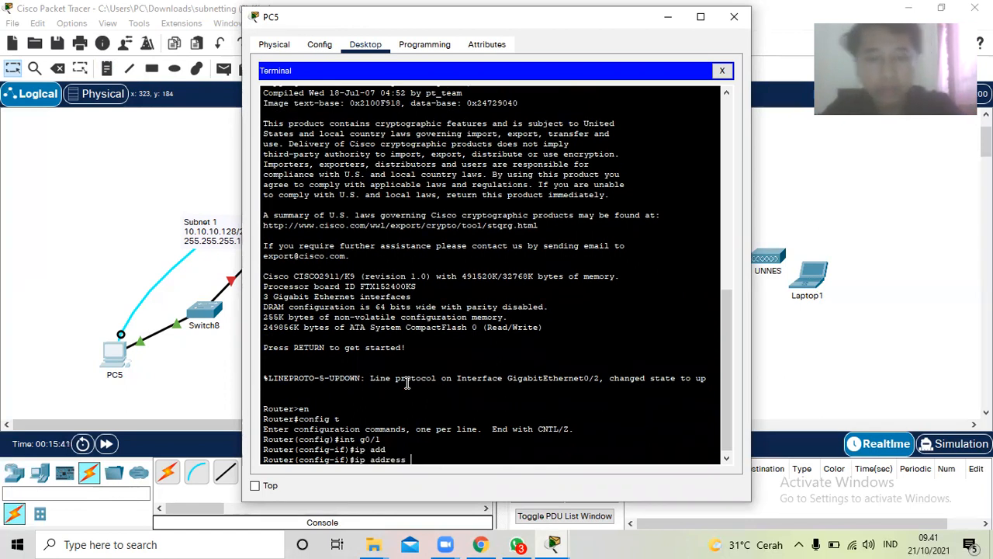
pyautogui.write('10.10.10.129')
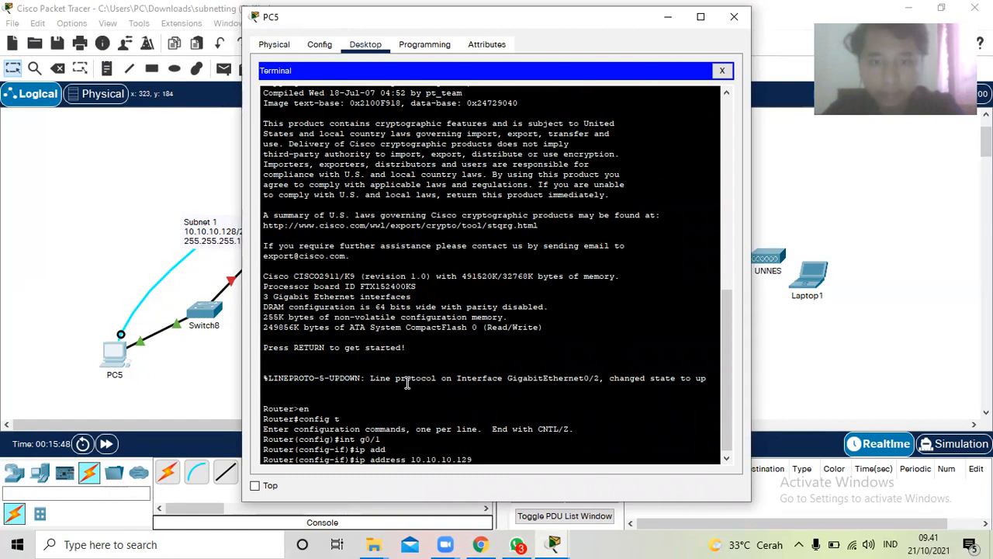
pyautogui.write('255.')
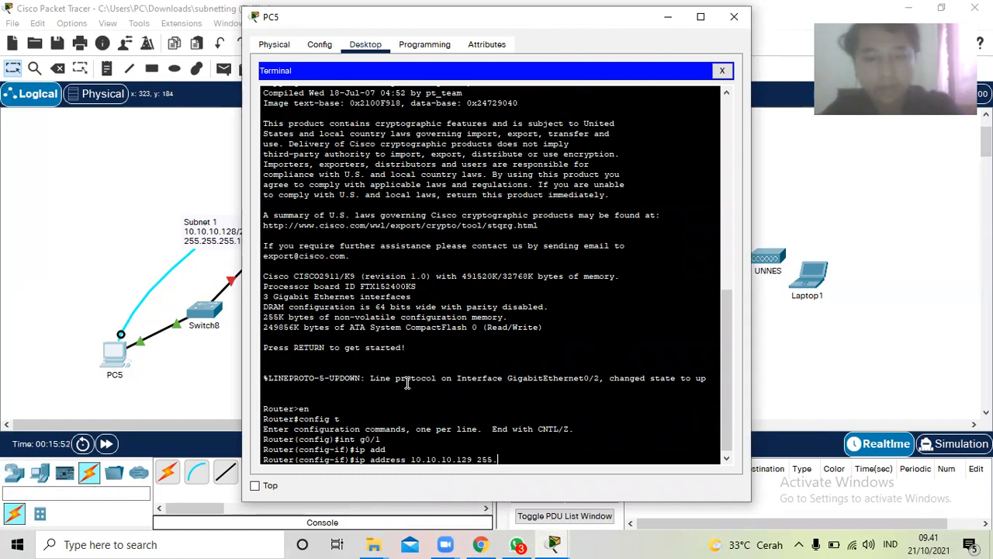
pyautogui.write('255.255.')
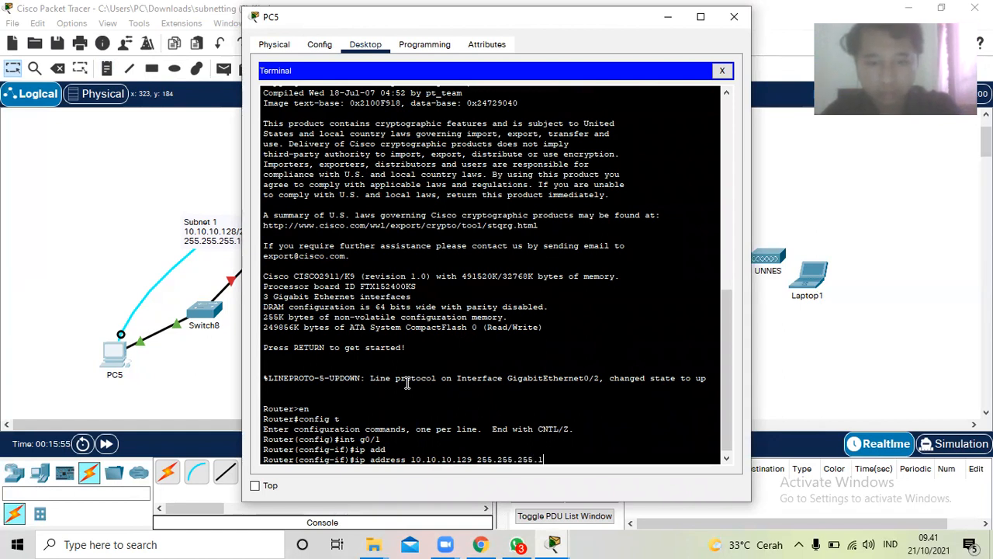
pyautogui.write('192')
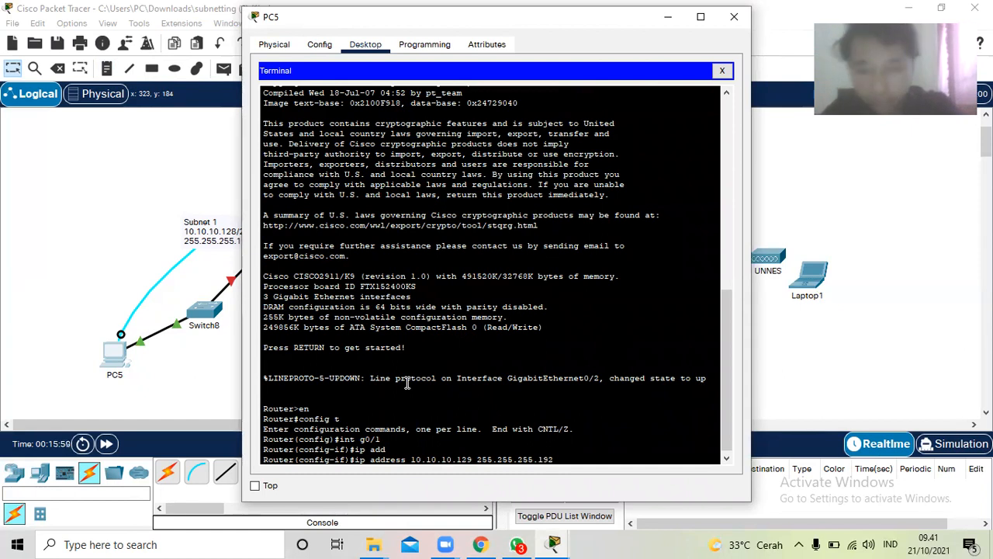
pyautogui.press('Return')
# Enable interface g0/1 with no shut and exit to global configuration mode
pyautogui.write('no shut')
pyautogui.press('Return')
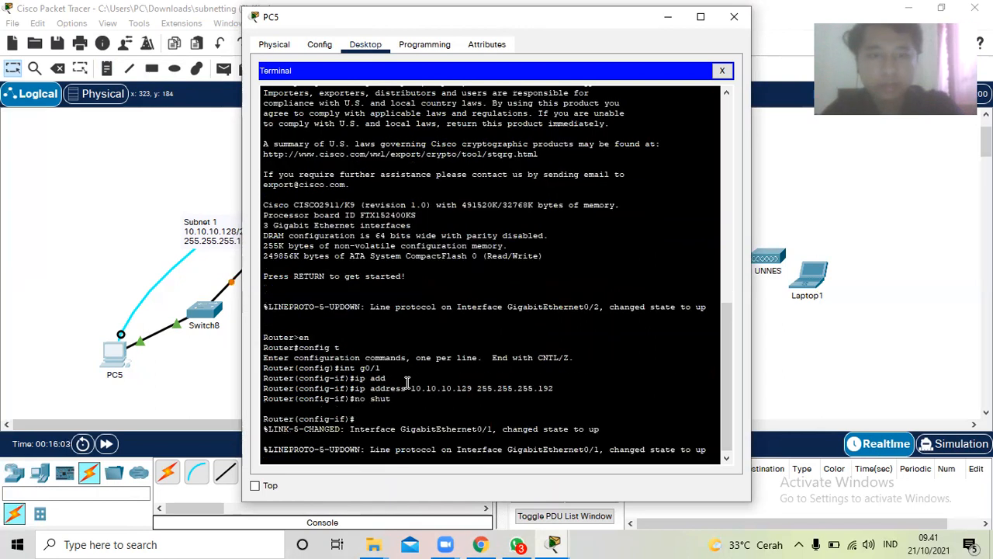
pyautogui.press('Return')
pyautogui.write('exit')
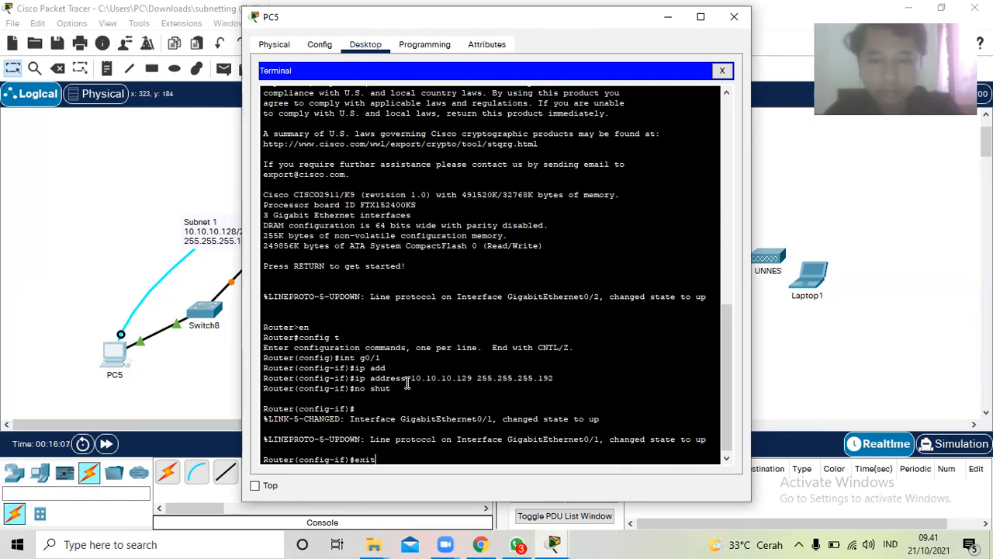
pyautogui.press('Return')
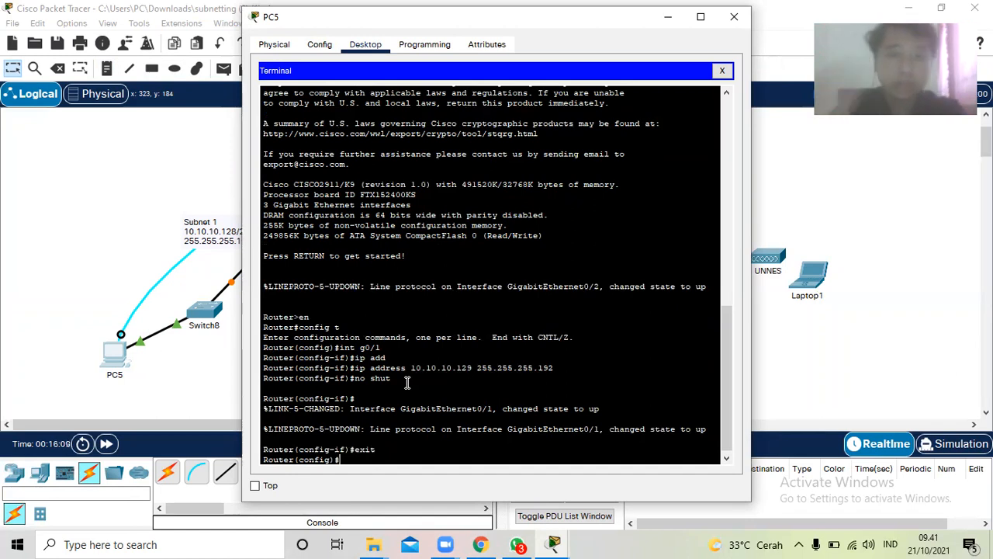
# Enter interface configuration mode for g0/0 on Router4
pyautogui.write('int')
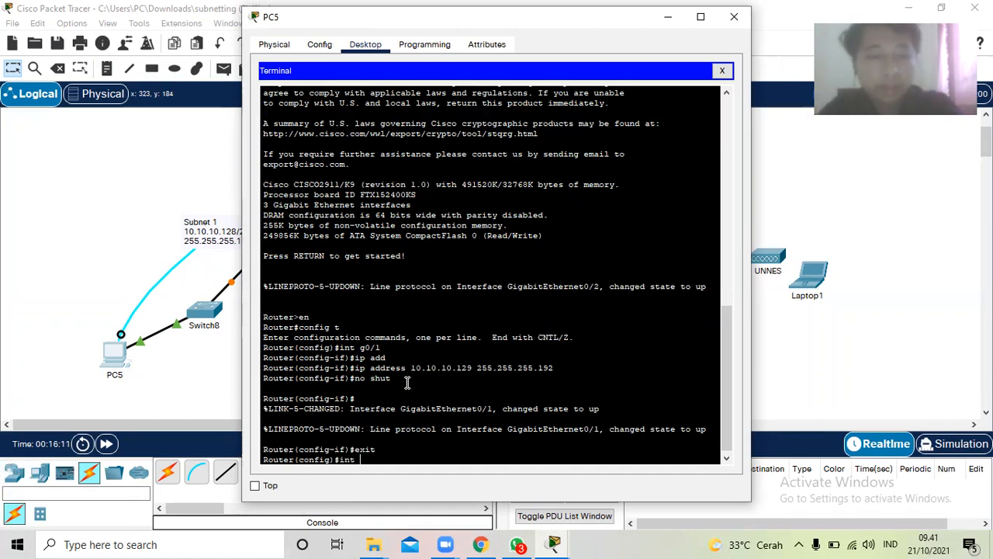
pyautogui.write(' g')
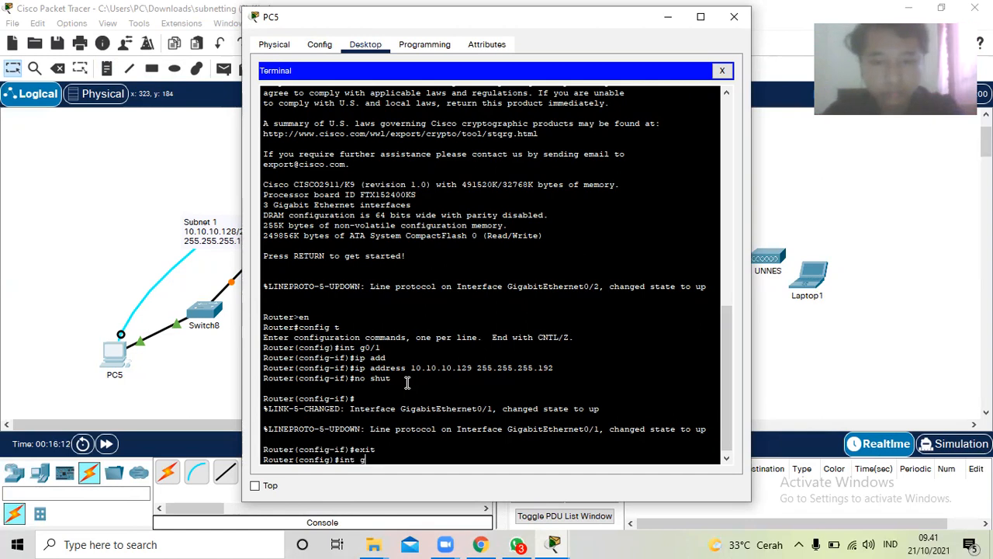
pyautogui.write('0/0')
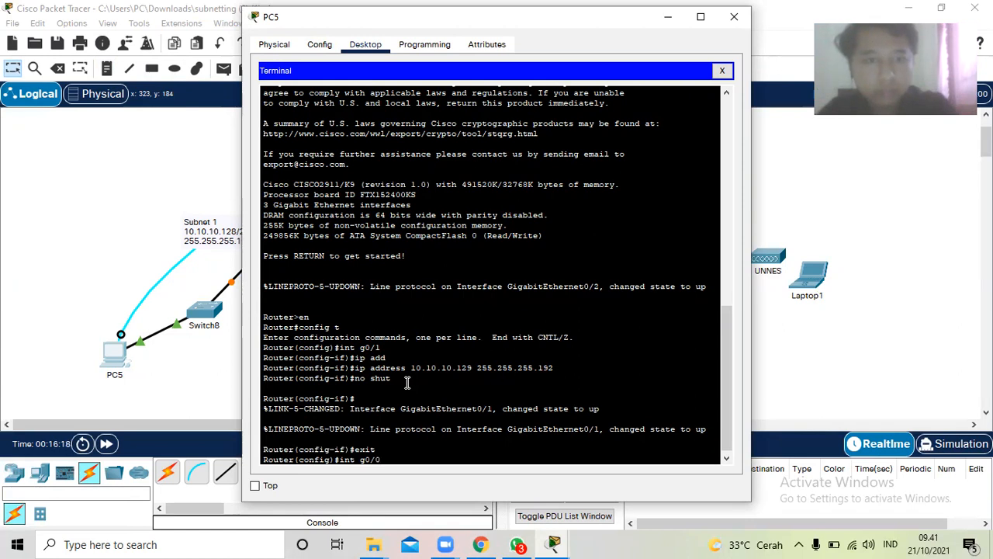
pyautogui.press('Return')
# Assign IP address 10.10.10.193 with mask 255.255.255.192 to g0/0, checking the Subnet 2 label in the topology for the address range
pyautogui.write('ip add')
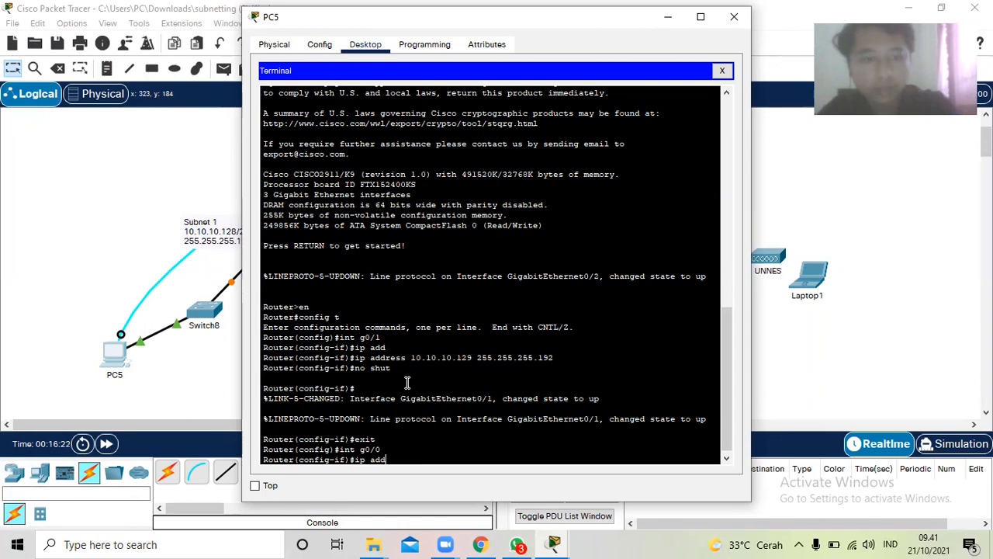
pyautogui.press('Tab')
pyautogui.write('10.10.10')
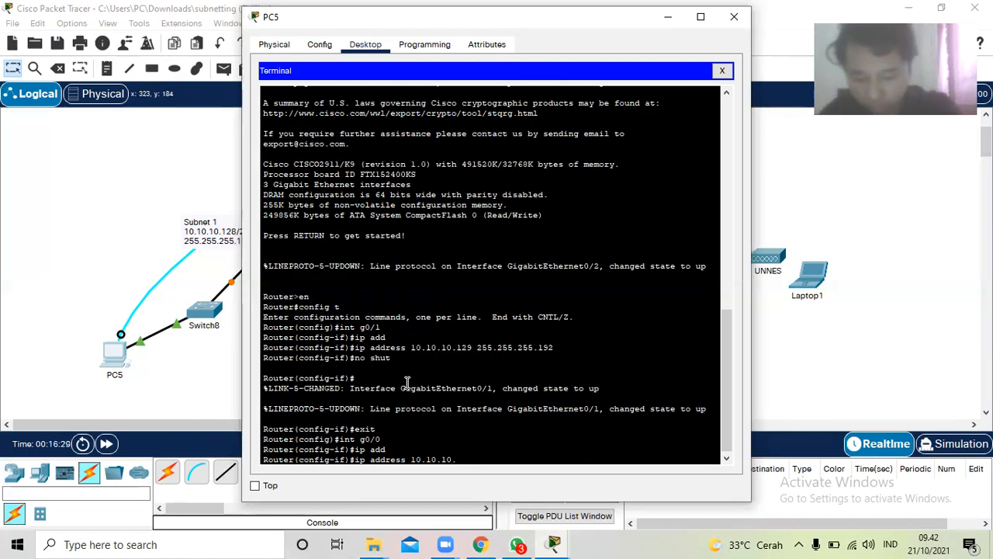
pyautogui.write('.')
pyautogui.write('192')
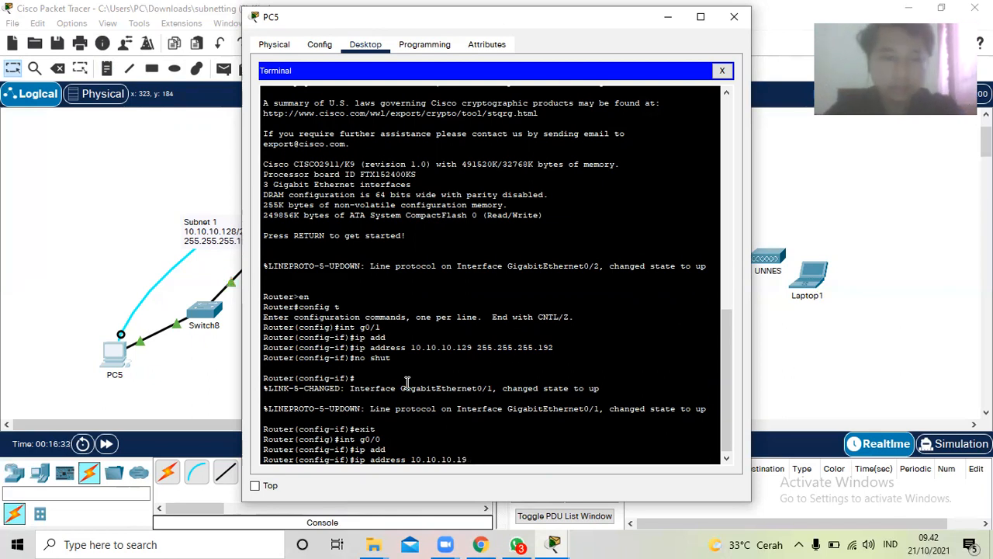
pyautogui.click(223, 317)
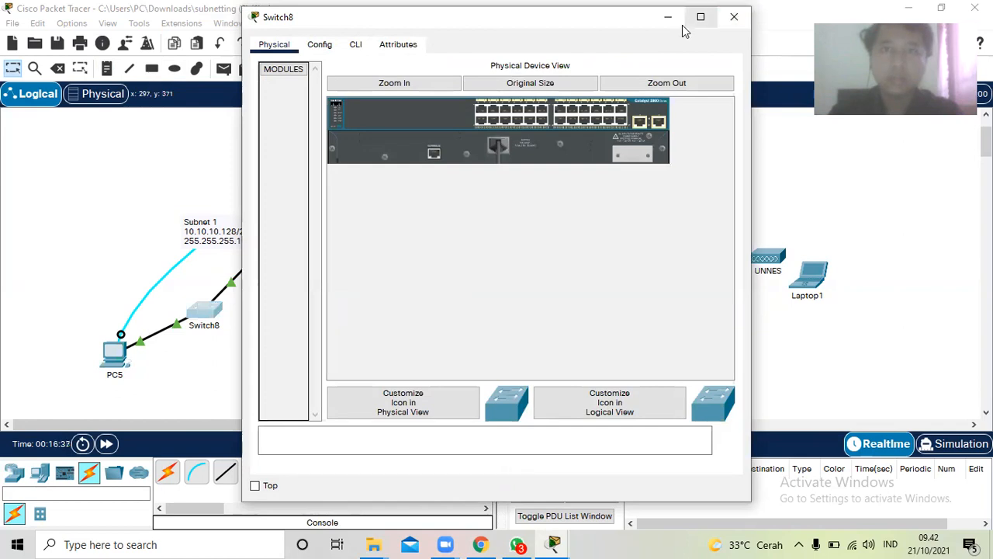
pyautogui.click(734, 16)
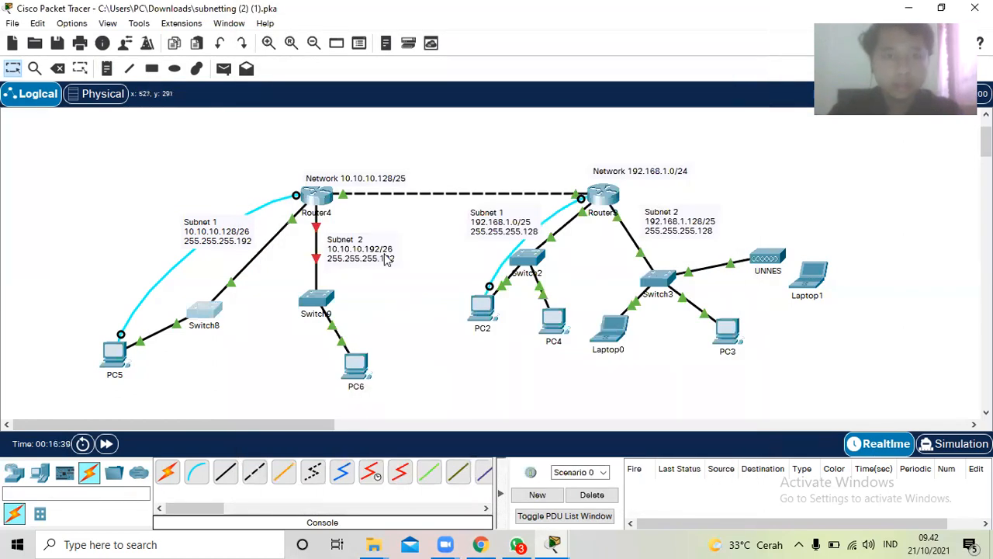
pyautogui.click(554, 545)
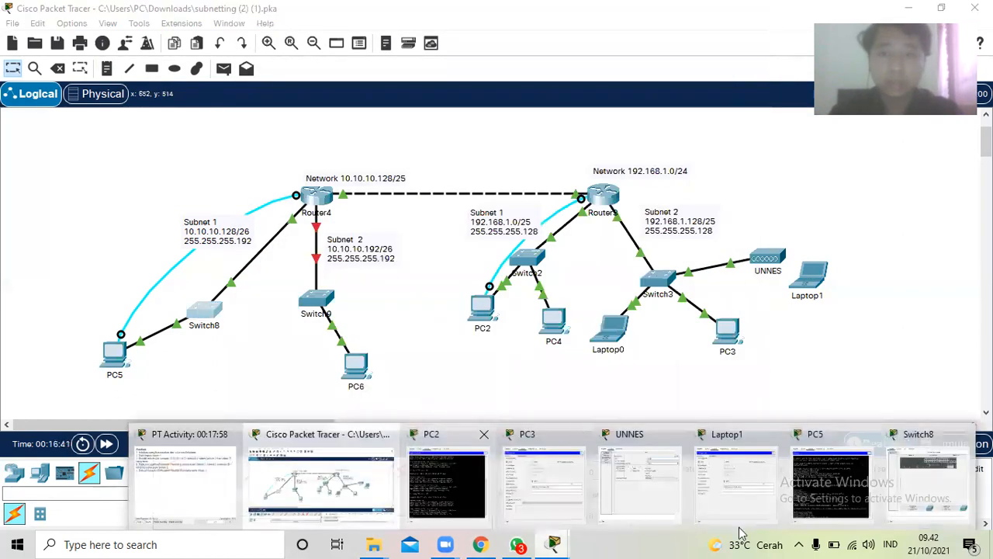
pyautogui.click(821, 478)
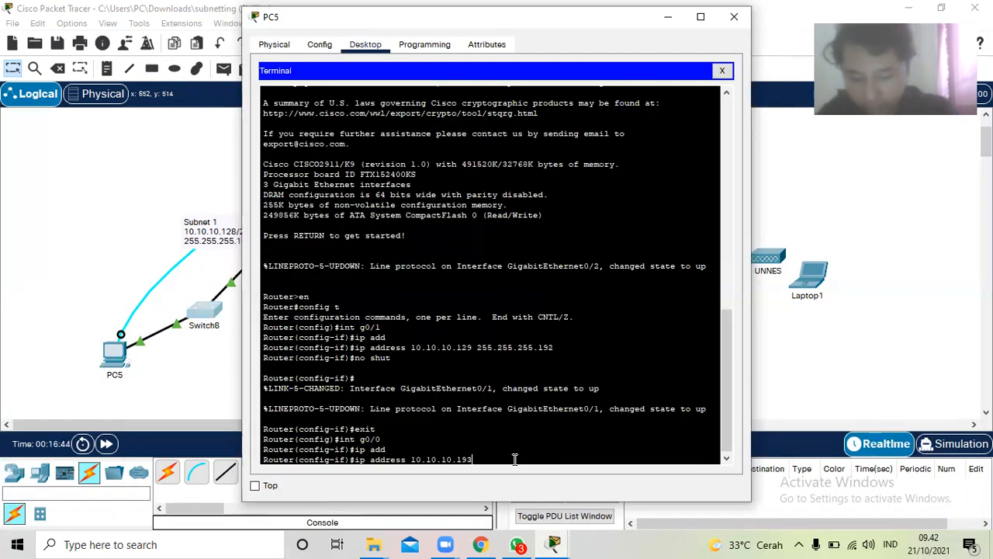
pyautogui.write('255.25')
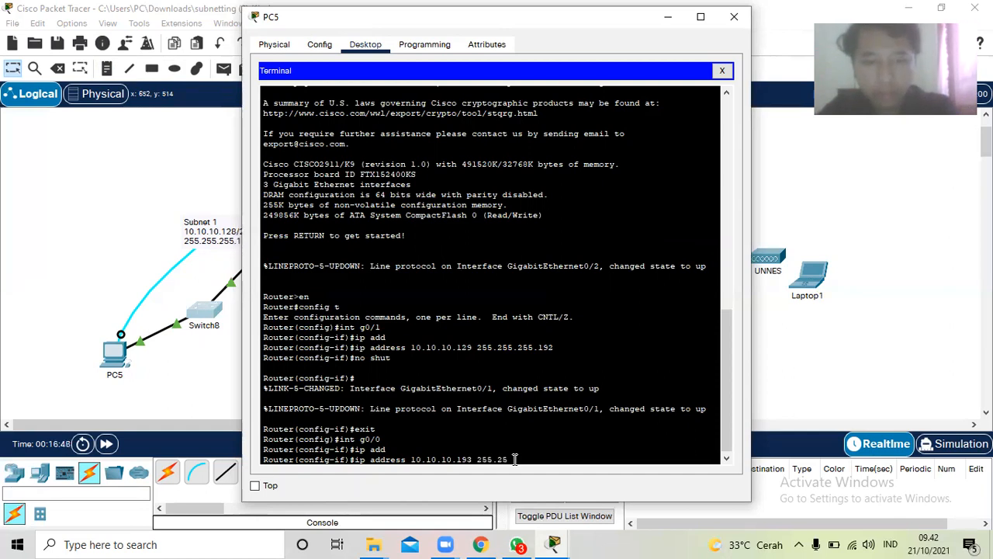
pyautogui.write('5.255')
pyautogui.write('.192')
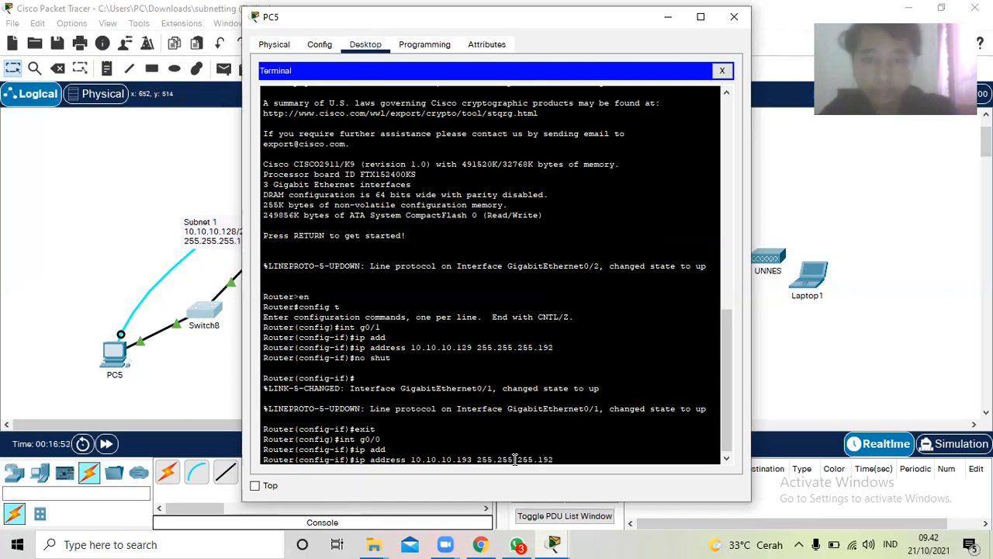
pyautogui.press('Return')
# Enable interface g0/0 with no shut and exit to global configuration mode
pyautogui.write('no shut')
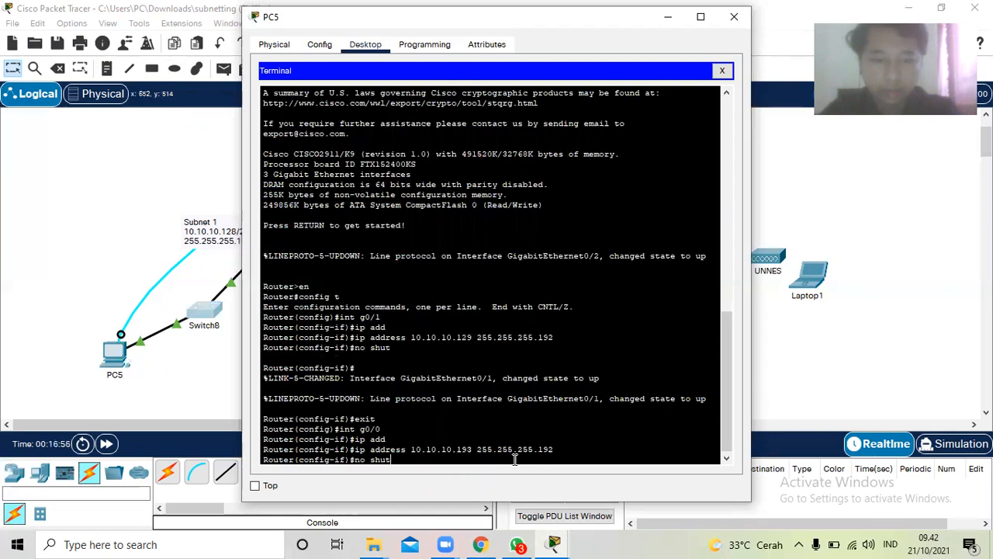
pyautogui.press('Return')
pyautogui.press('Return')
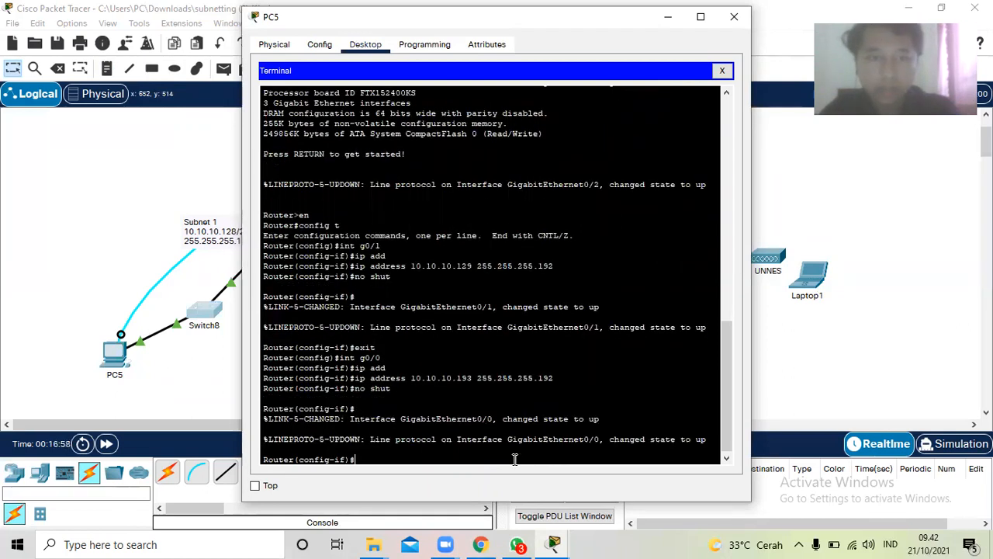
pyautogui.write('exit')
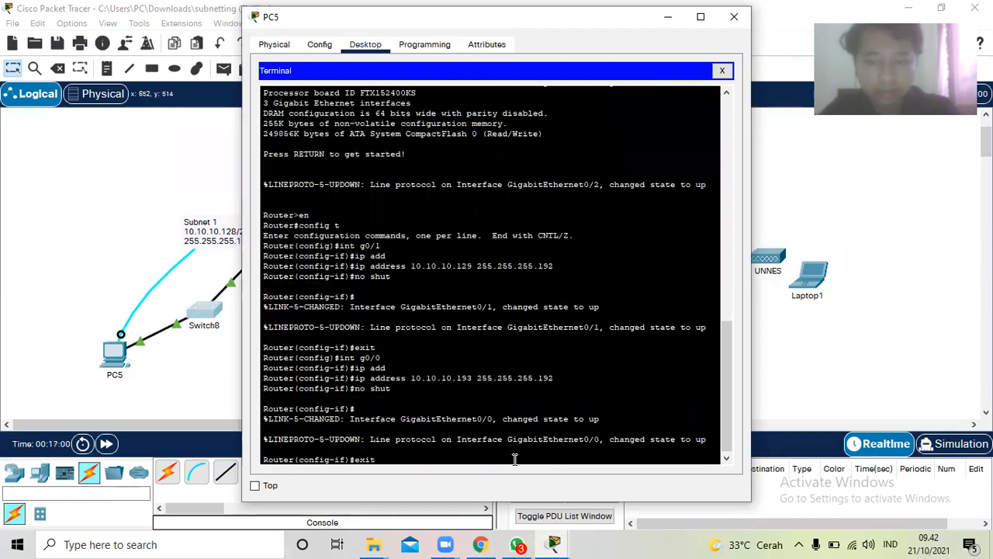
pyautogui.press('Return')
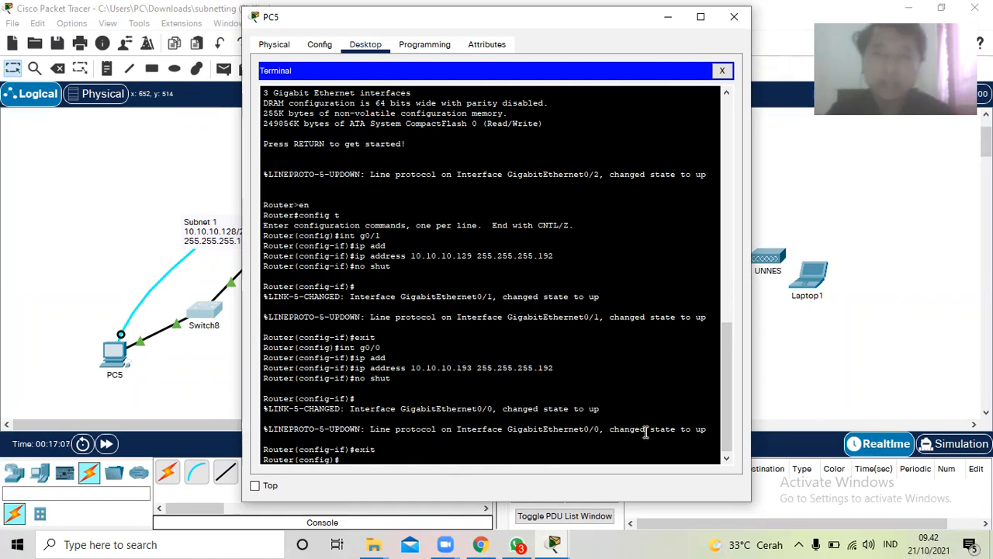
# Check the link states around Router4 in the topology, and create a DHCP pool named lan1 from PC5's terminal
pyautogui.click(195, 370)
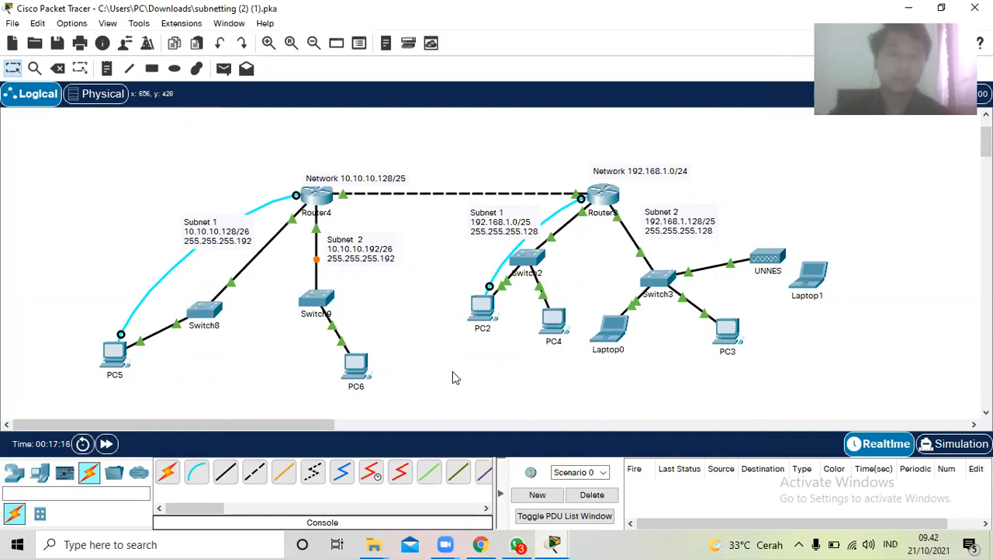
pyautogui.click(123, 360)
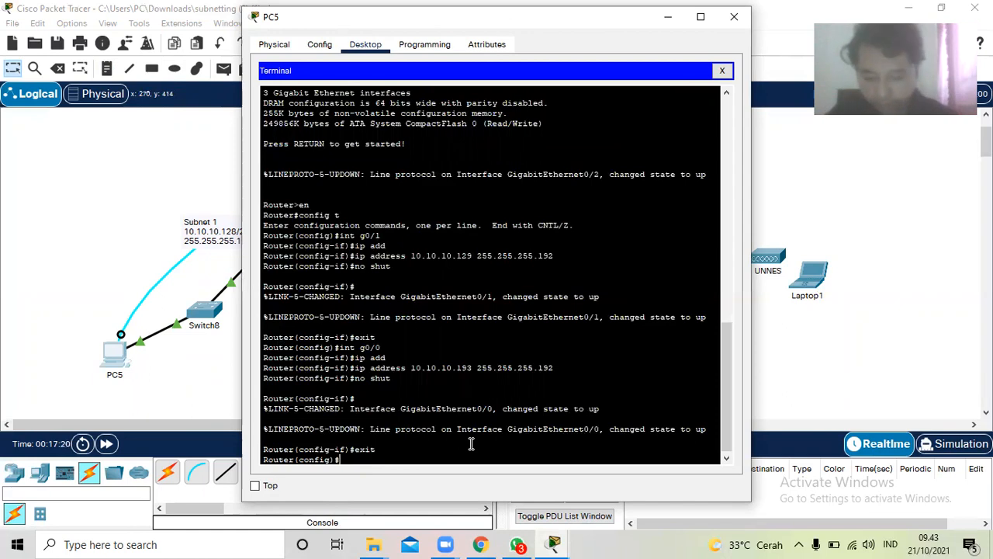
pyautogui.write('ip dhc')
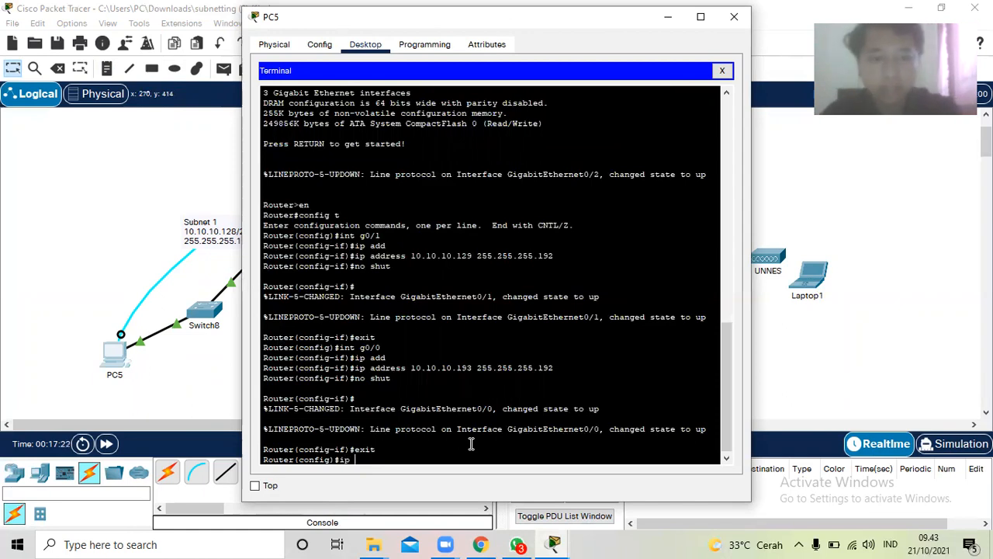
pyautogui.write('p pool 1')
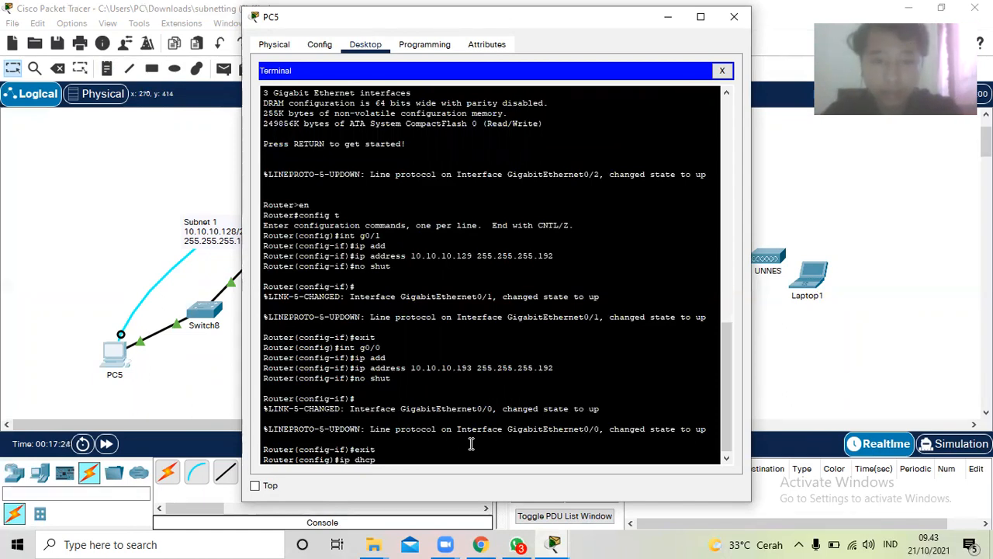
pyautogui.write('an1')
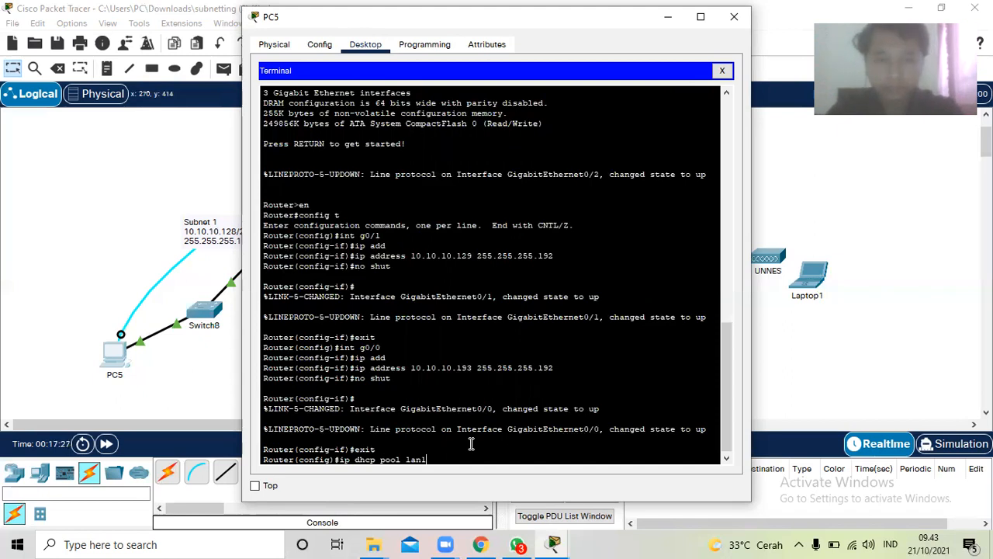
pyautogui.press('Return')
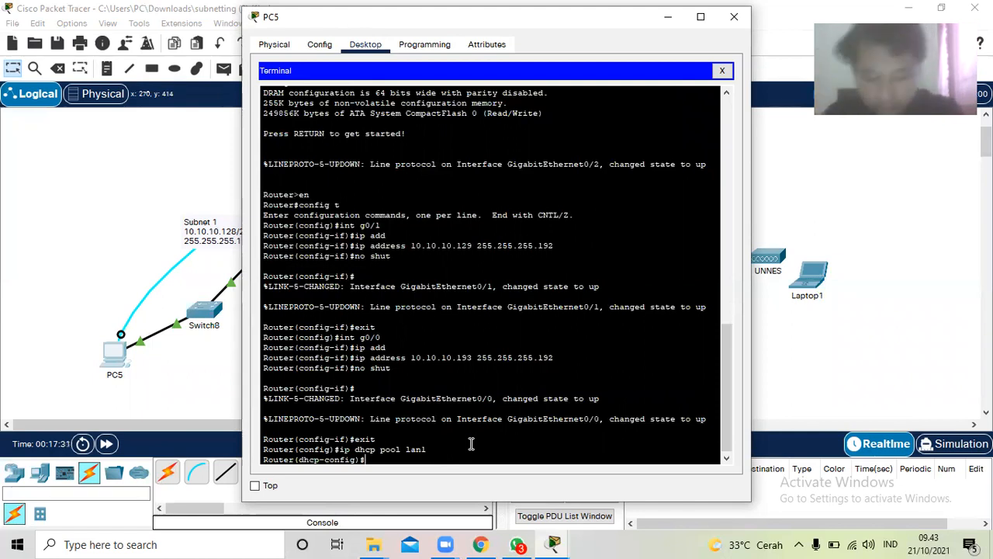
# Assign network 10.10.10.128 with mask 255.255.255.192 to the lan1 DHCP pool
pyautogui.write('etwork')
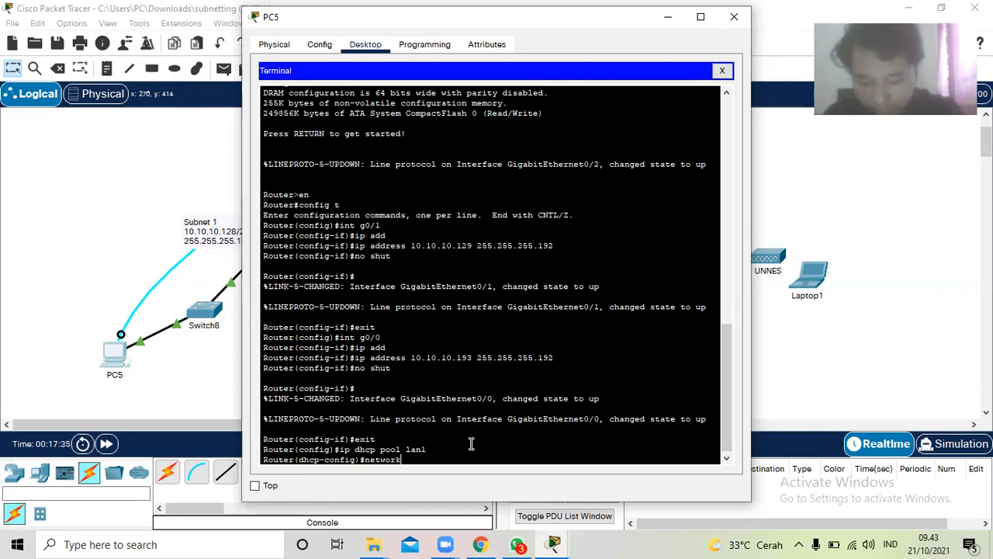
pyautogui.write(' 10.1')
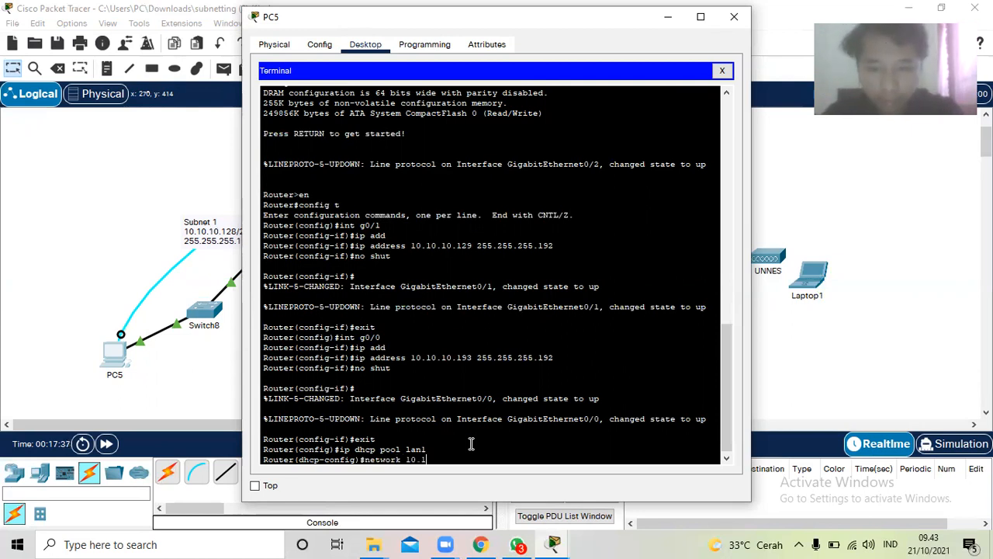
pyautogui.write('0.10')
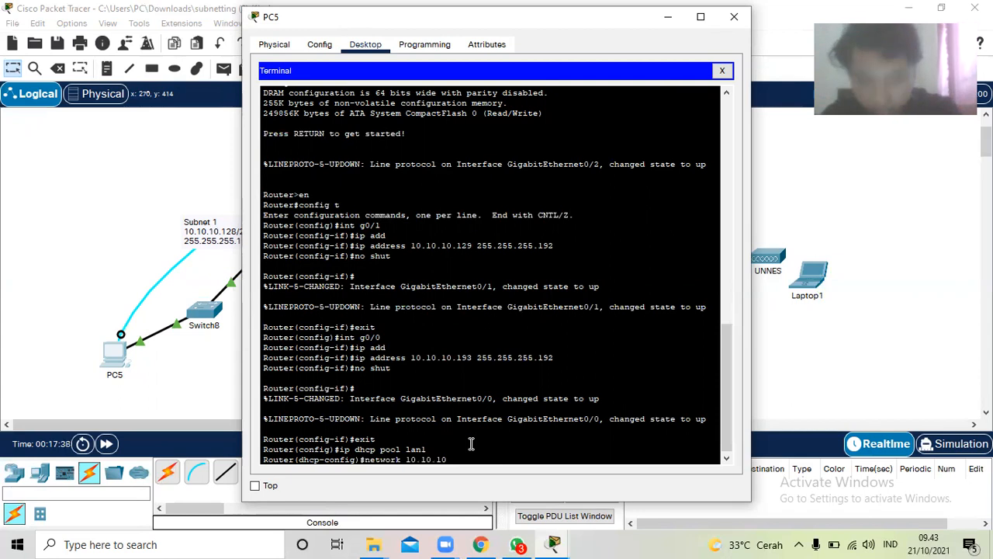
pyautogui.write('.1')
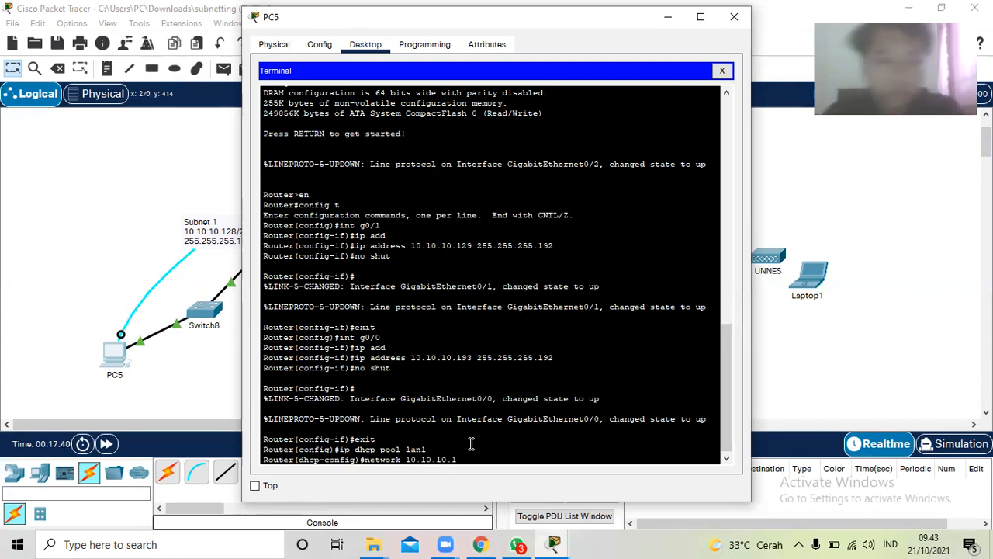
pyautogui.write('28')
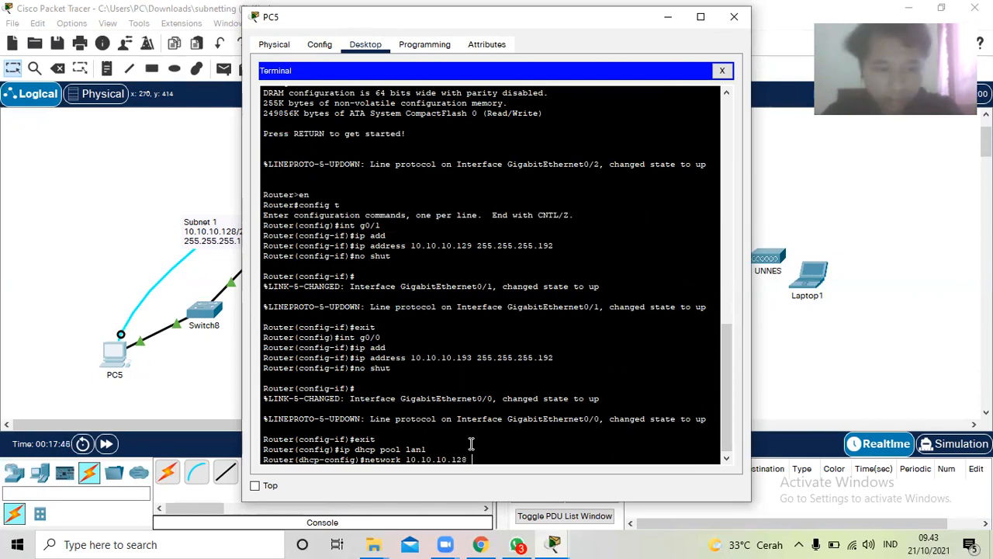
pyautogui.write(' 255.2')
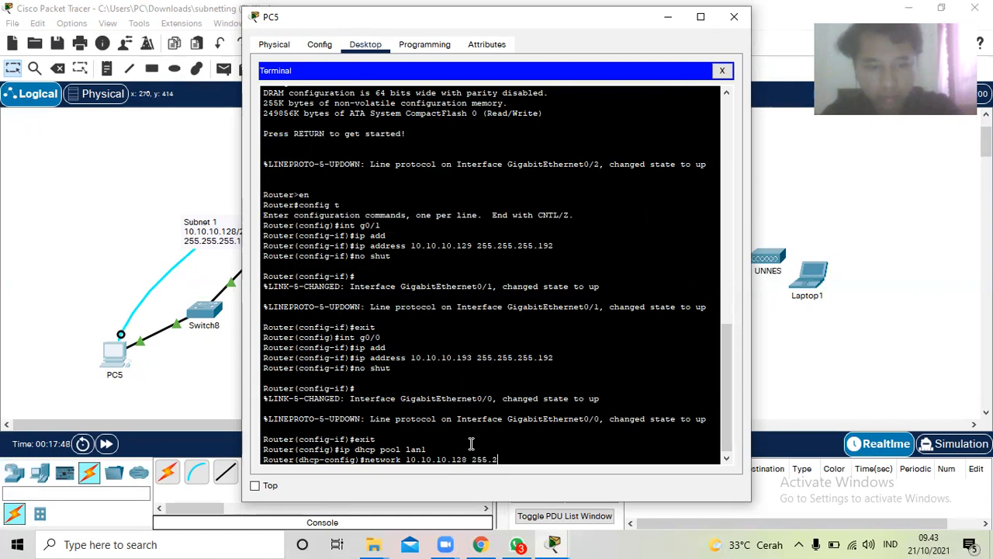
pyautogui.write('55.255.2')
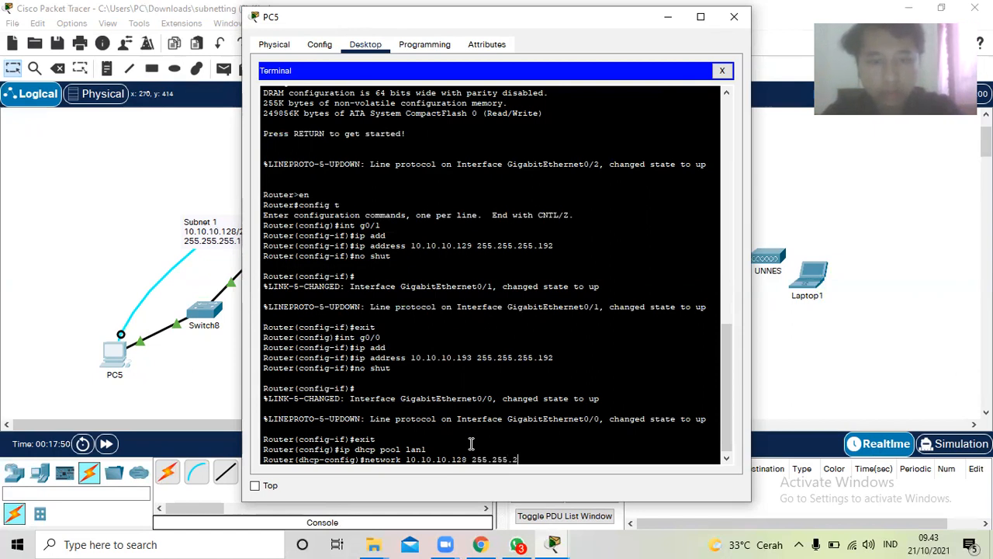
pyautogui.write('55.19')
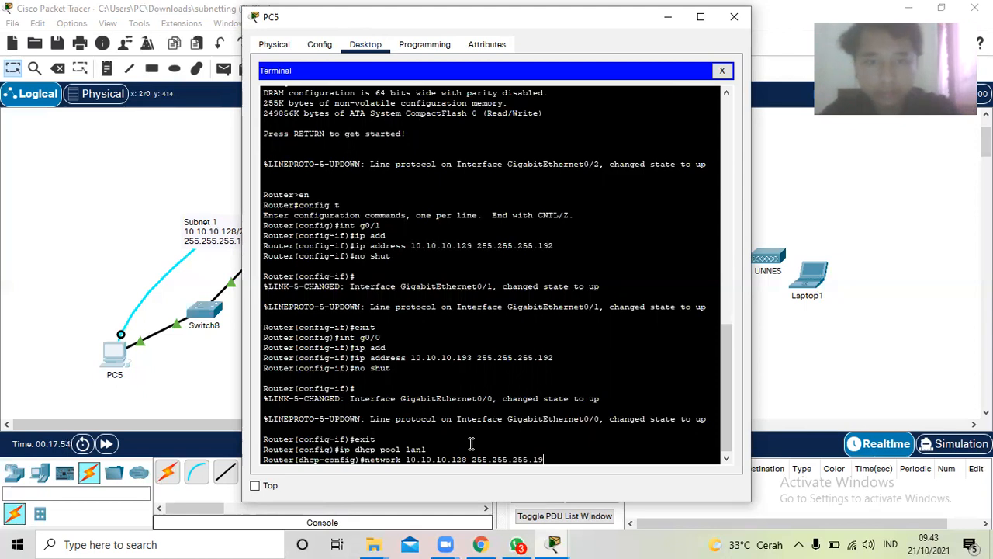
pyautogui.write('2')
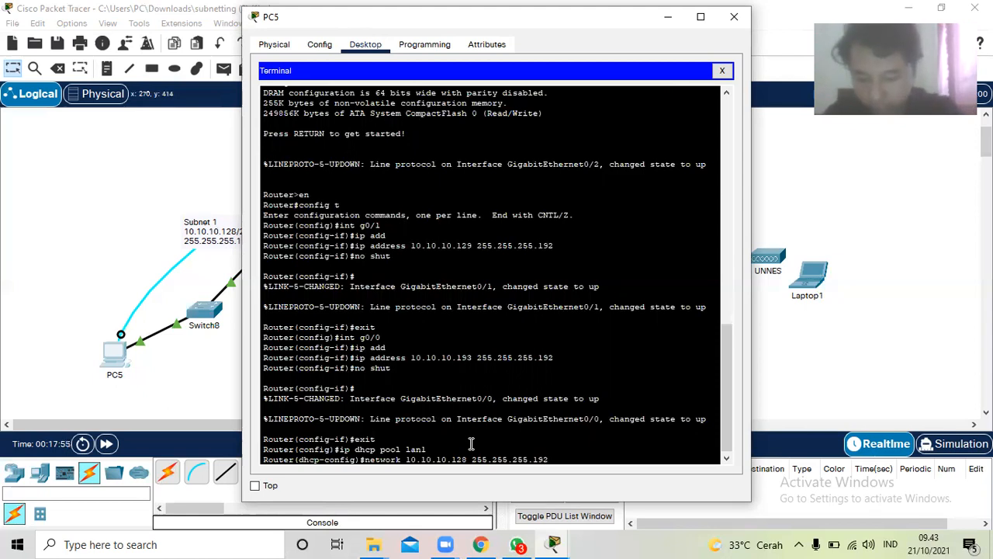
pyautogui.press('Return')
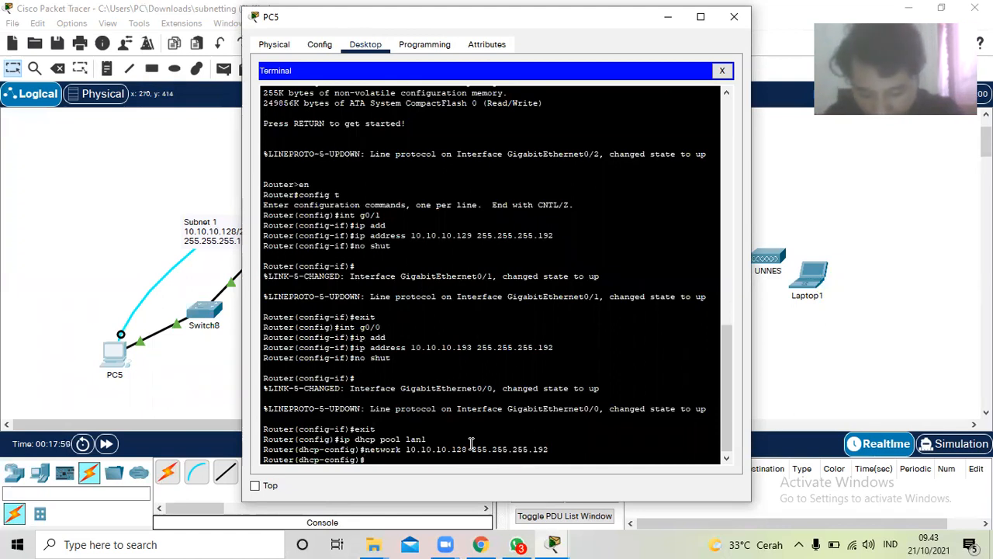
# Set the lan1 pool's default router to 10.10.10.129 and exit to global configuration mode
pyautogui.write('defau')
pyautogui.press('Tab')
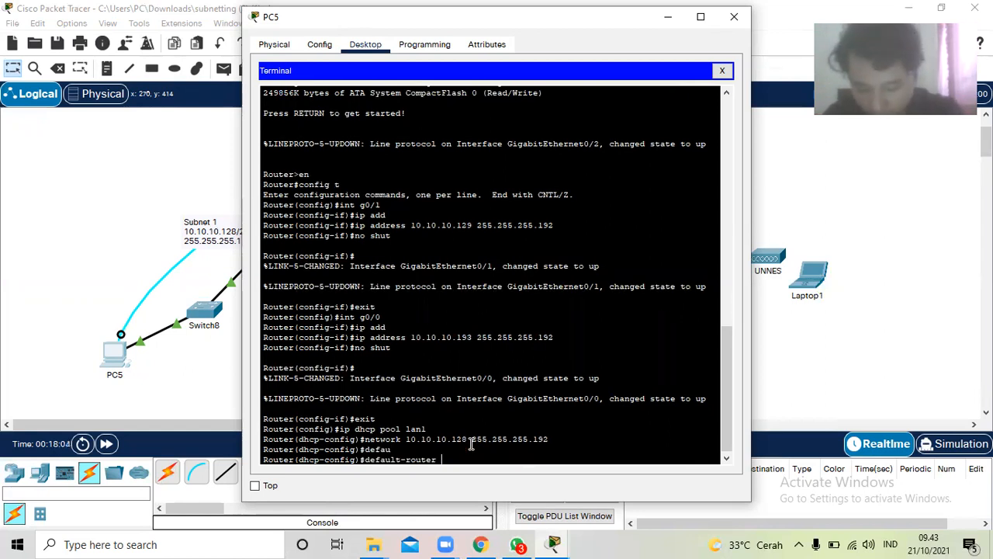
pyautogui.write('10.10.10')
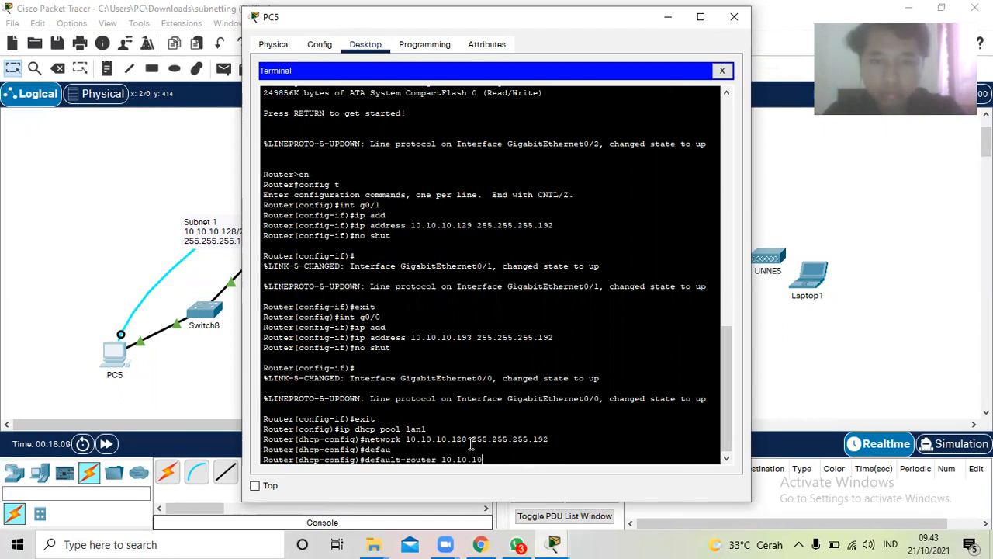
pyautogui.write('.129')
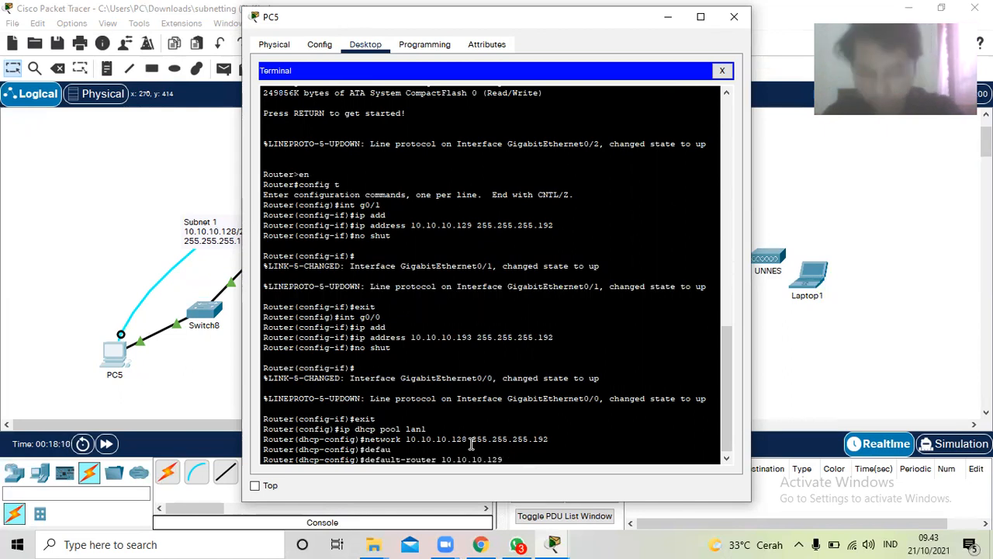
pyautogui.press('Return')
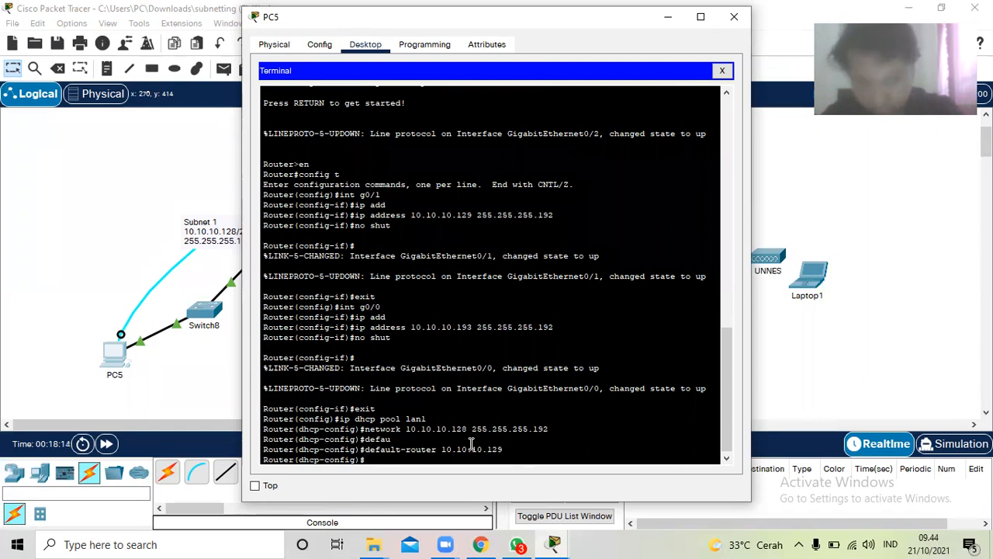
pyautogui.write('exit')
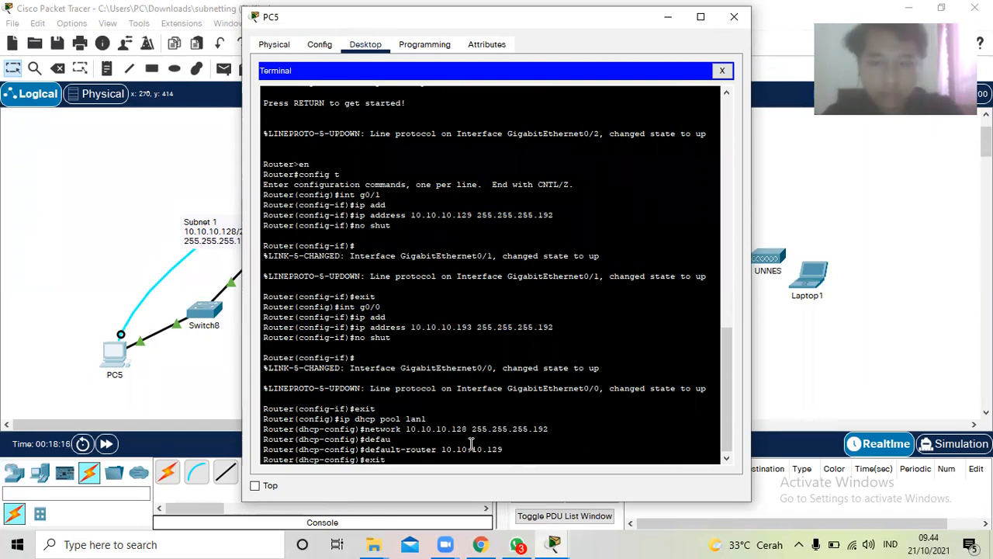
pyautogui.press('Return')
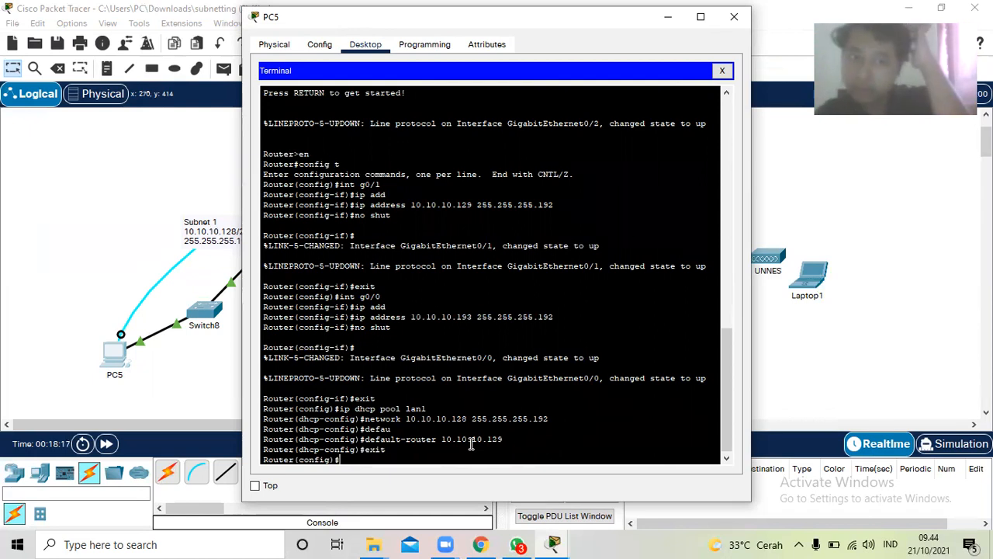
# Create a second DHCP pool named lan2 on the router
pyautogui.write('ip d')
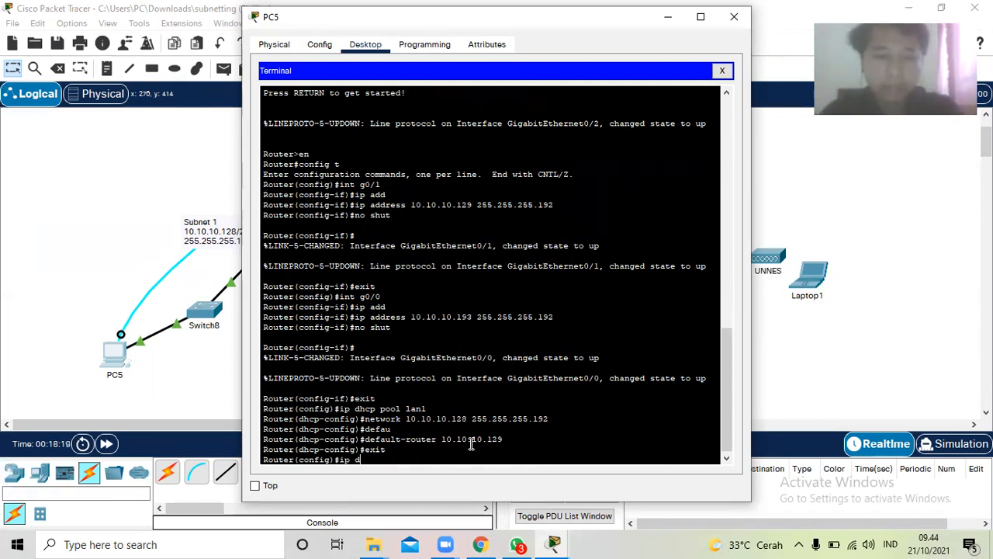
pyautogui.write('hcp pool lan2')
pyautogui.press('Return')
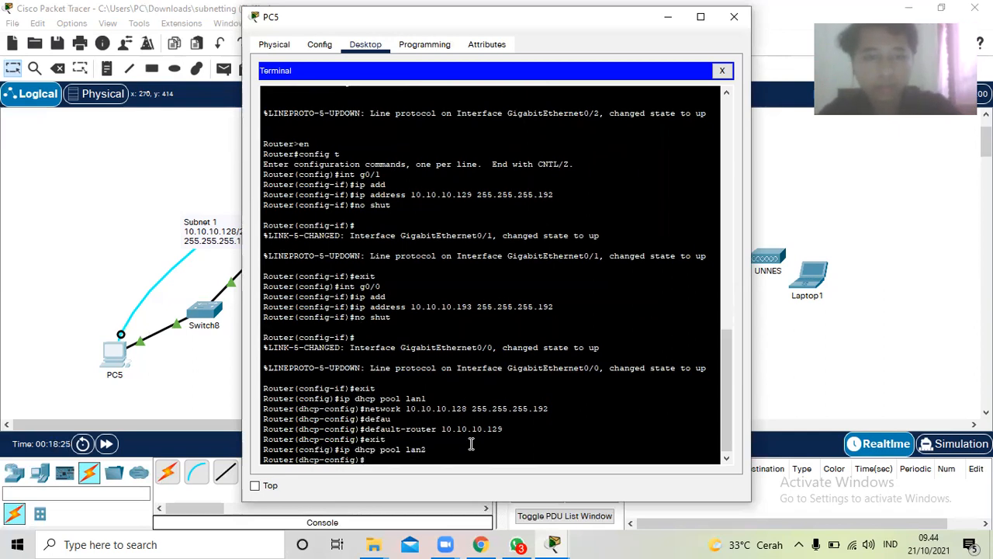
# Assign network 10.10.10.192 with mask 255.255.255.192 to the lan2 DHCP pool
pyautogui.write('net')
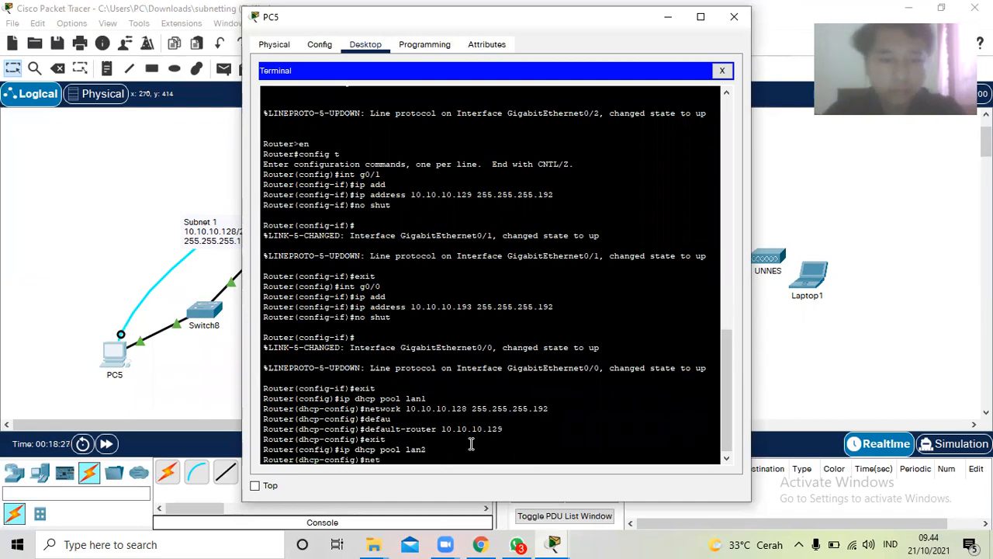
pyautogui.write('work ')
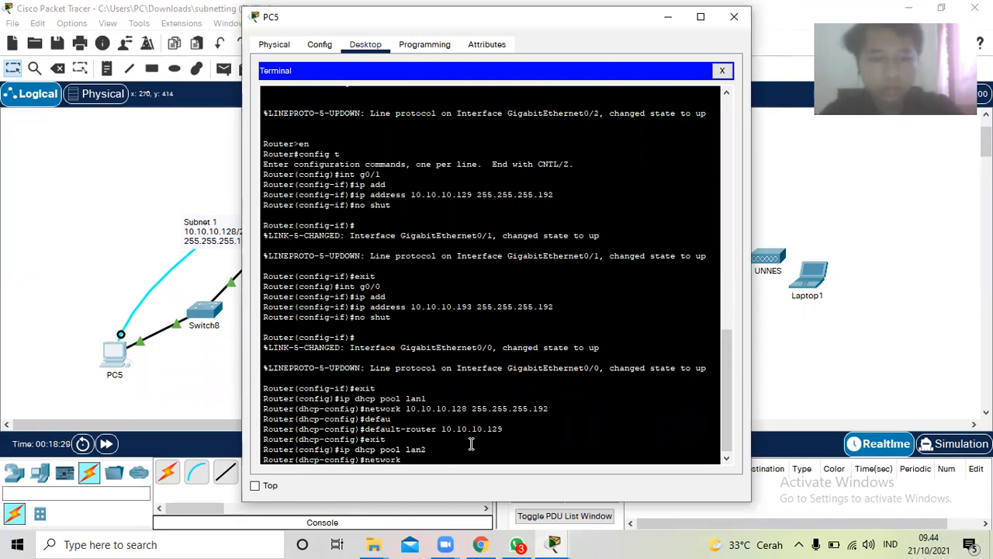
pyautogui.write('10')
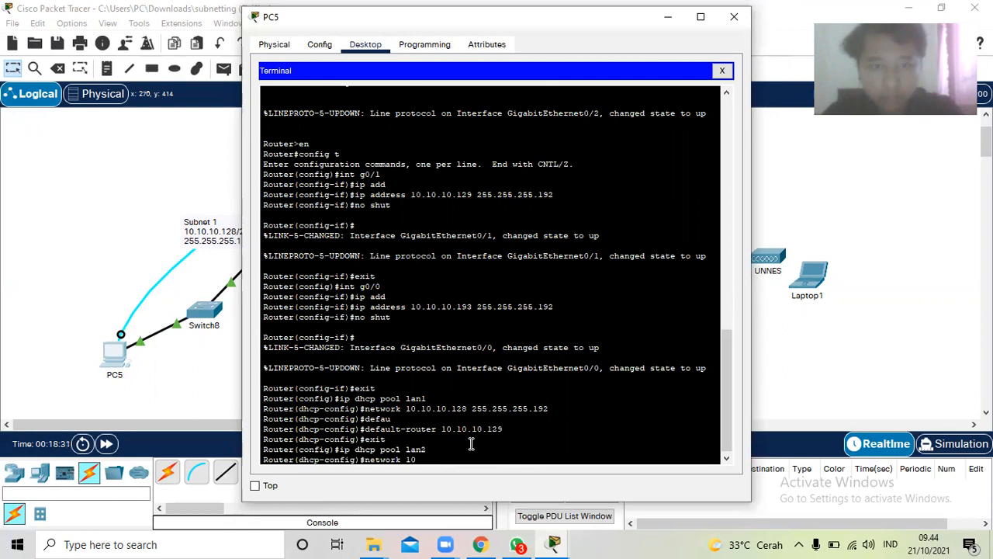
pyautogui.write('.10.10.1')
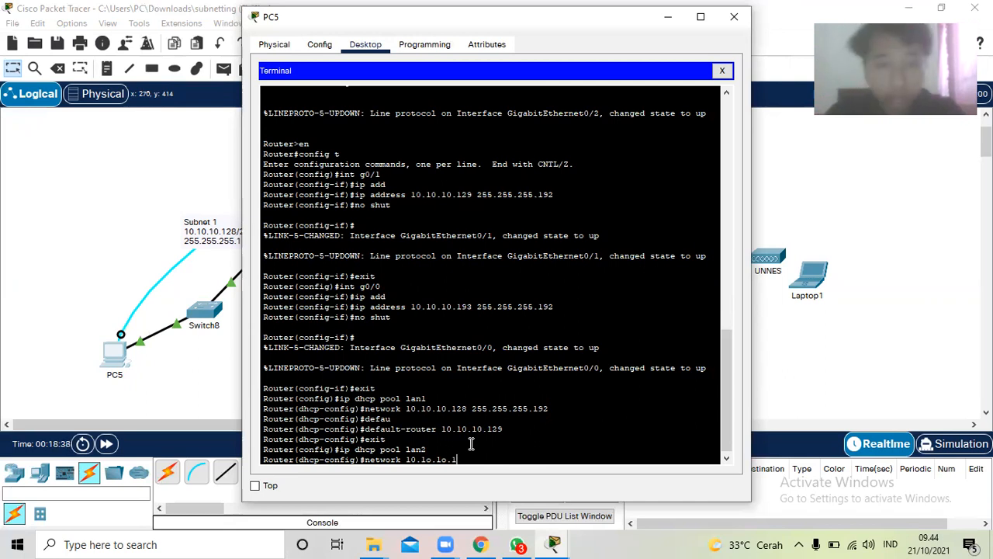
pyautogui.write('92')
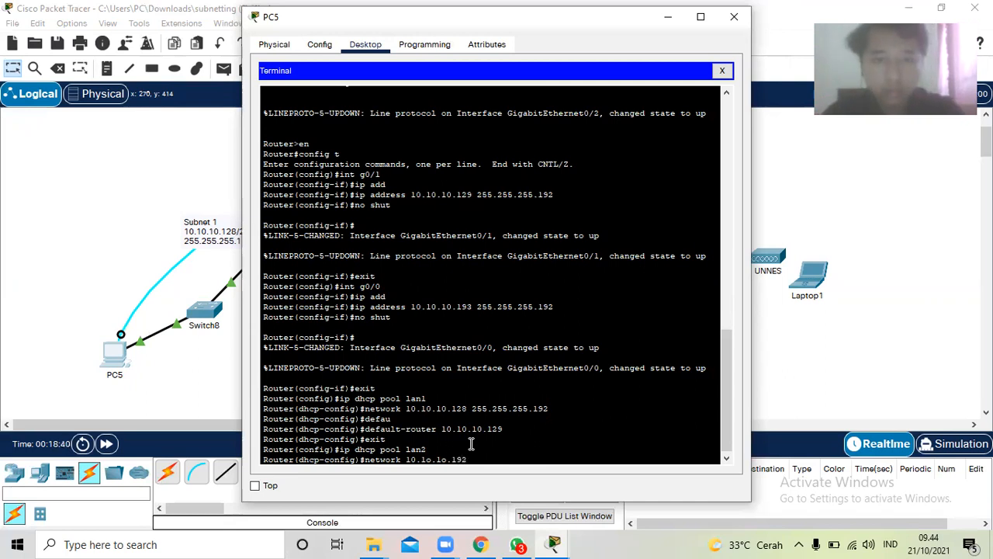
pyautogui.press('BackSpace')
pyautogui.press('BackSpace')
pyautogui.press('BackSpace')
pyautogui.press('BackSpace')
pyautogui.press('BackSpace')
pyautogui.press('BackSpace')
pyautogui.press('BackSpace')
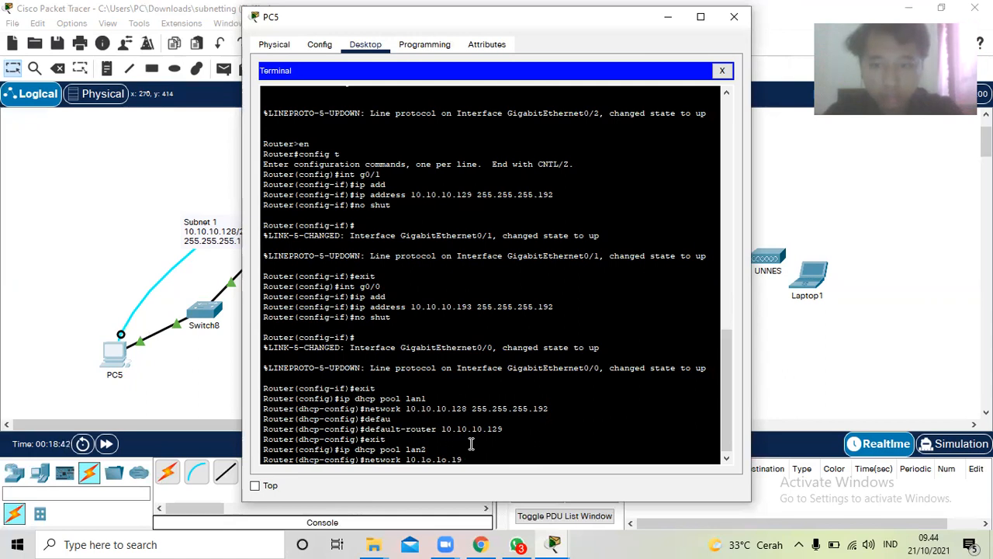
pyautogui.press('BackSpace')
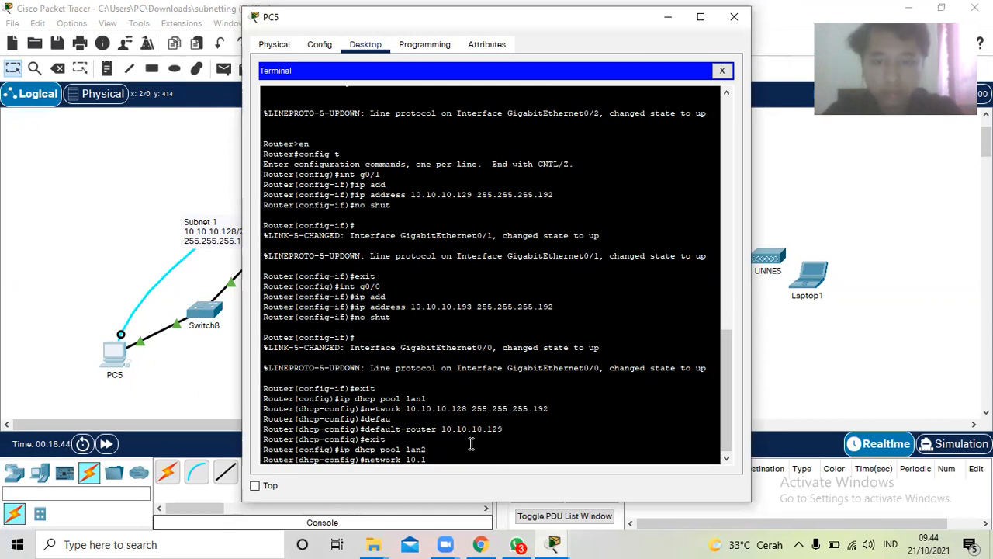
pyautogui.write('0.1')
pyautogui.write('0.')
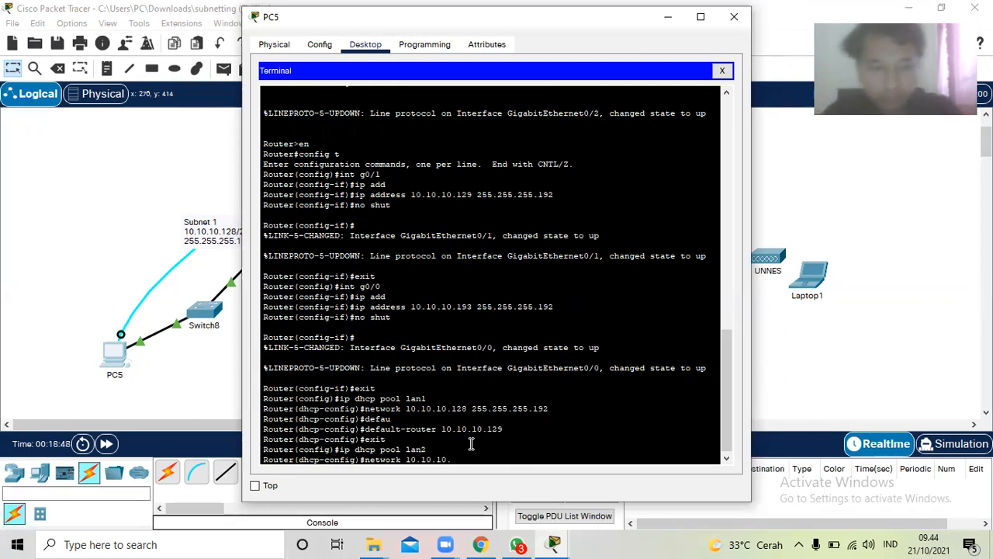
pyautogui.write('192')
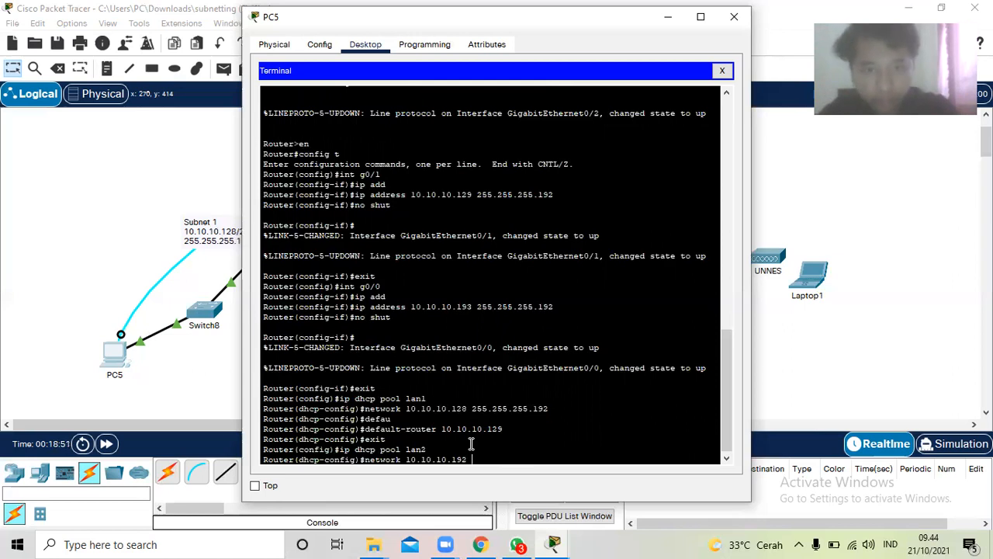
pyautogui.write(' 255.255.255.192')
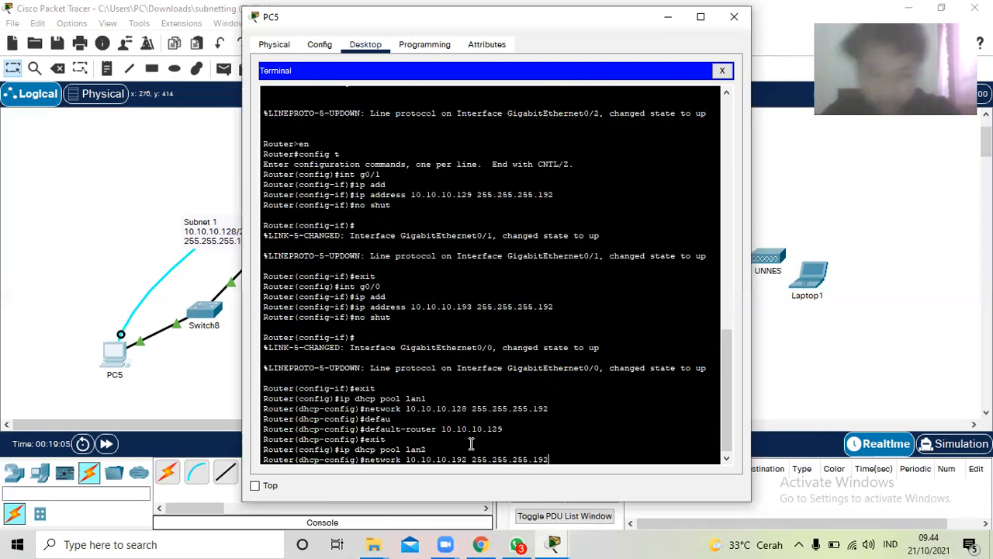
pyautogui.press('Return')
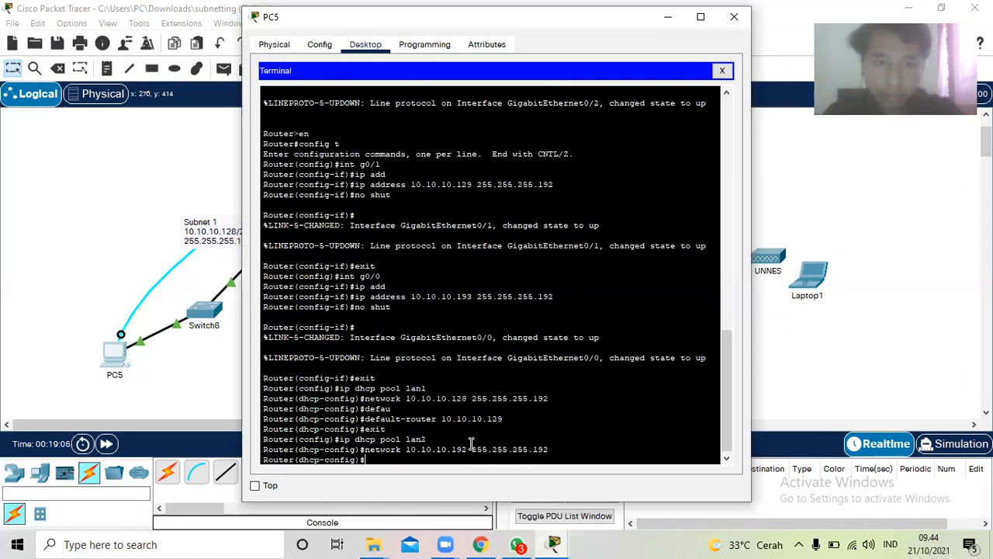
# Set the lan2 pool's default router to 10.10.10.193 and return to global configuration mode
pyautogui.write('defa')
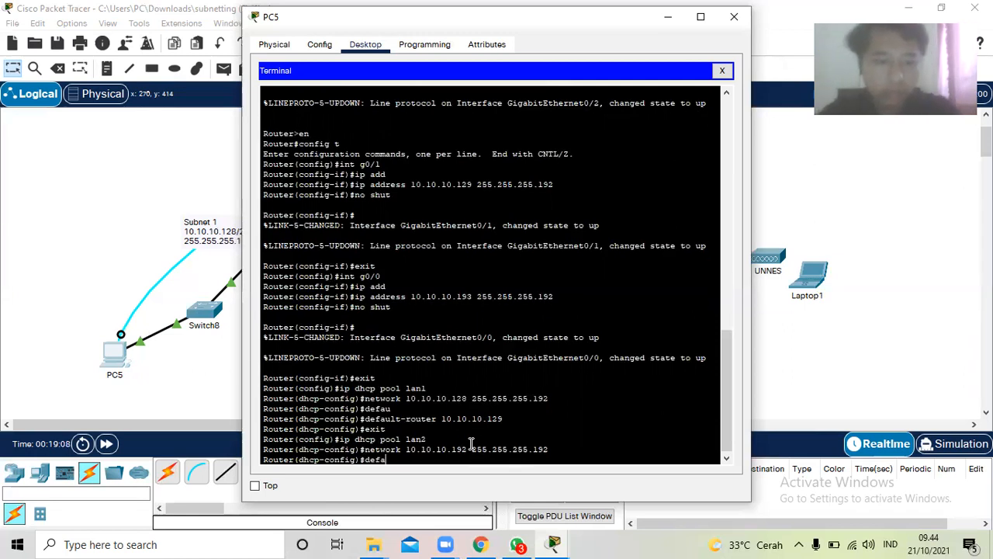
pyautogui.write('u')
pyautogui.press('Tab')
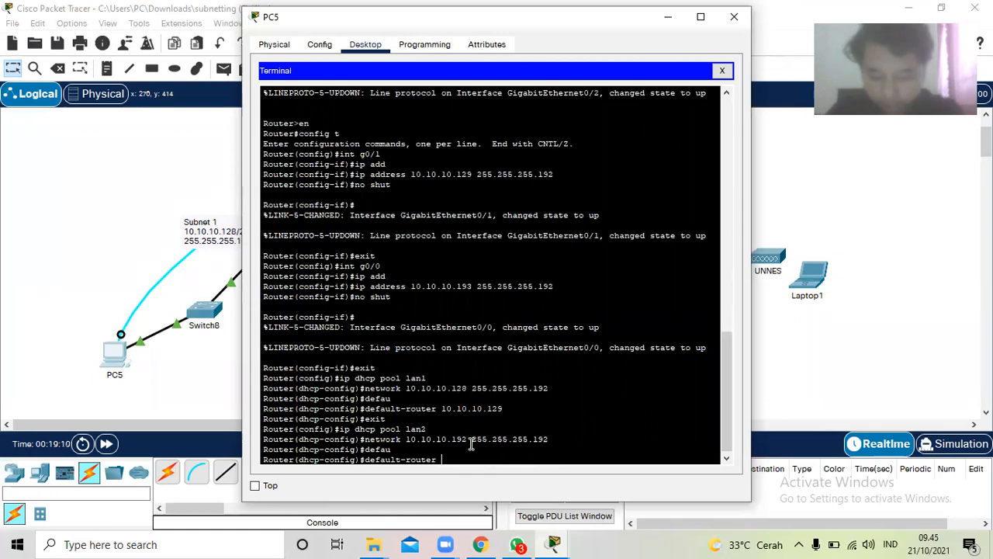
pyautogui.write('10.10.10')
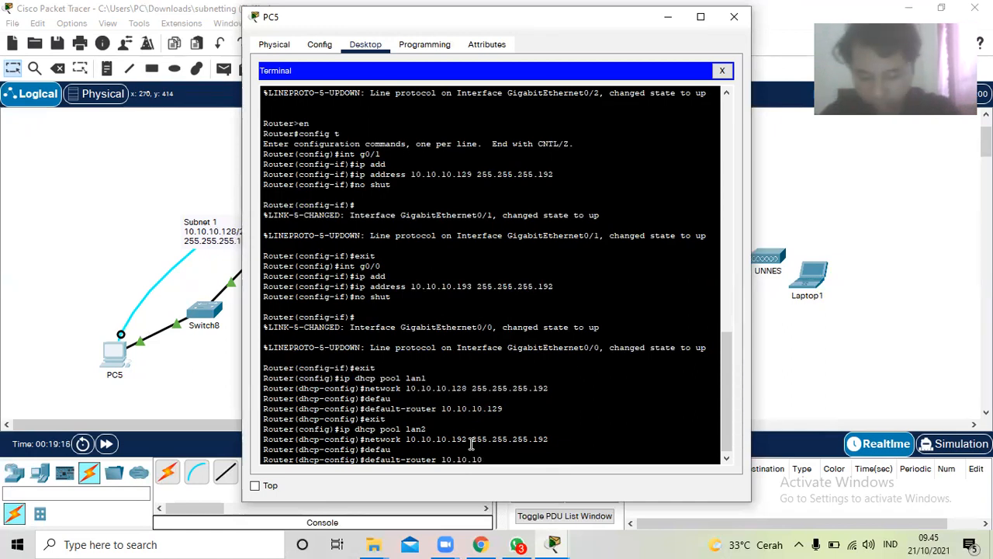
pyautogui.write('.')
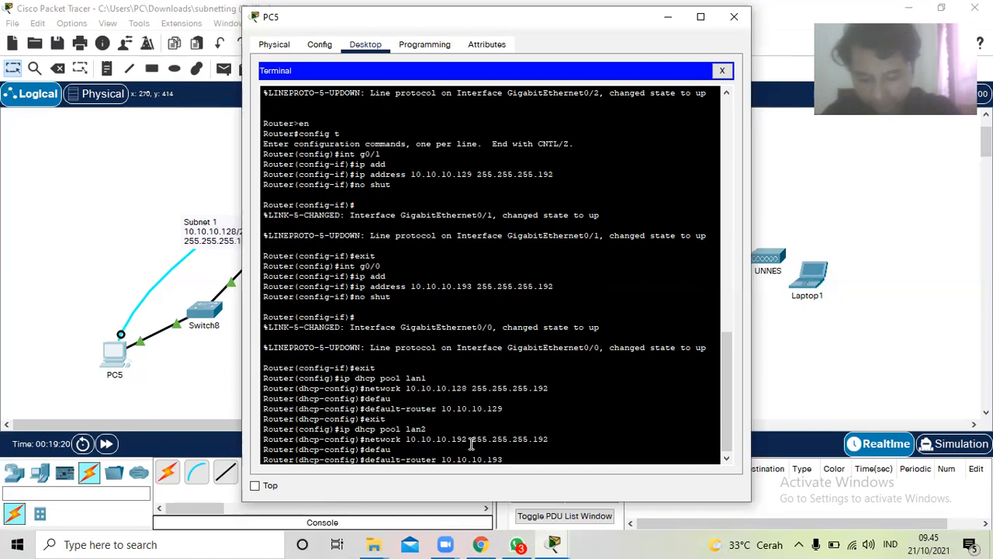
pyautogui.write('193')
pyautogui.press('Return')
pyautogui.write('exit')
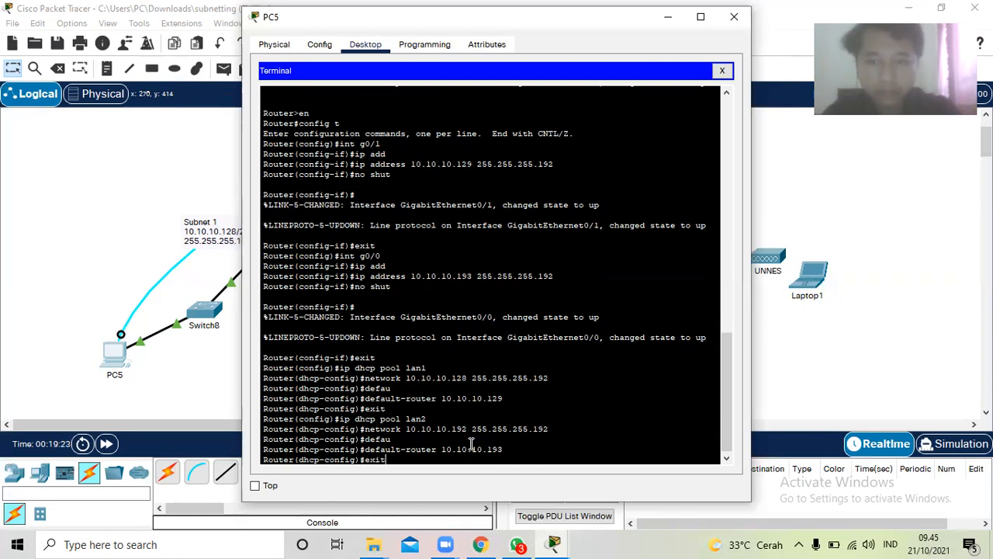
pyautogui.press('Return')
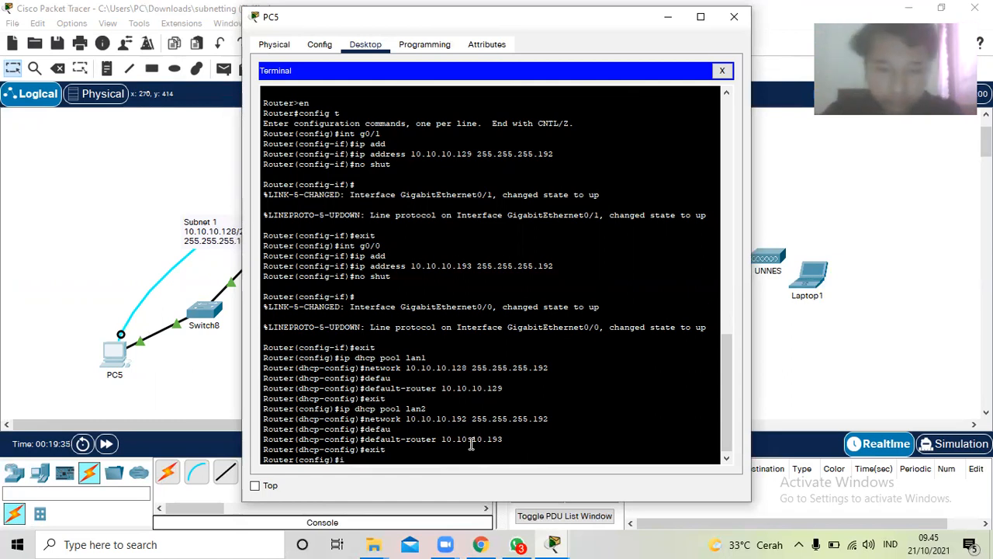
# Exclude the gateway address 10.10.10.129 from DHCP assignment on the router
pyautogui.write('dhcp ex')
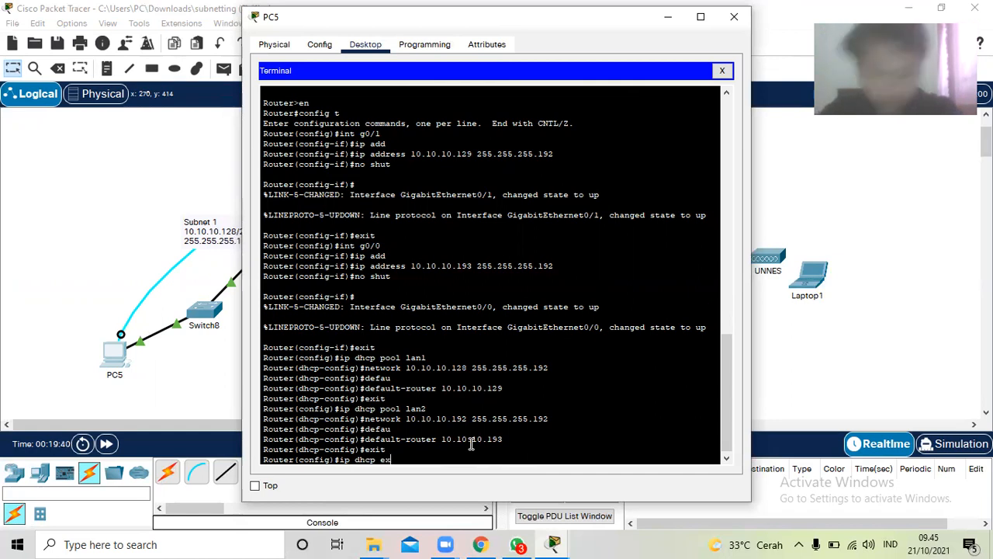
pyautogui.write('c')
pyautogui.press('Tab')
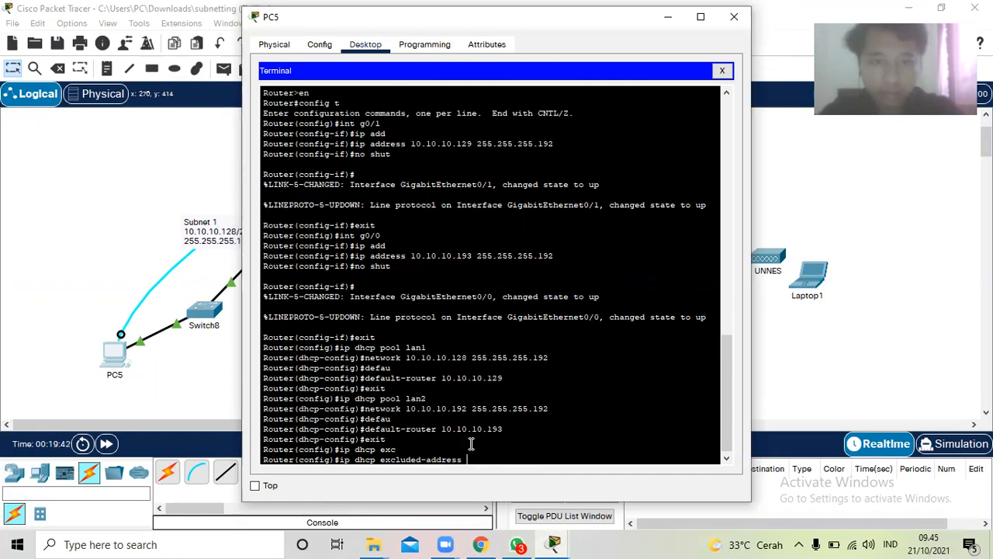
pyautogui.write('10.10.10')
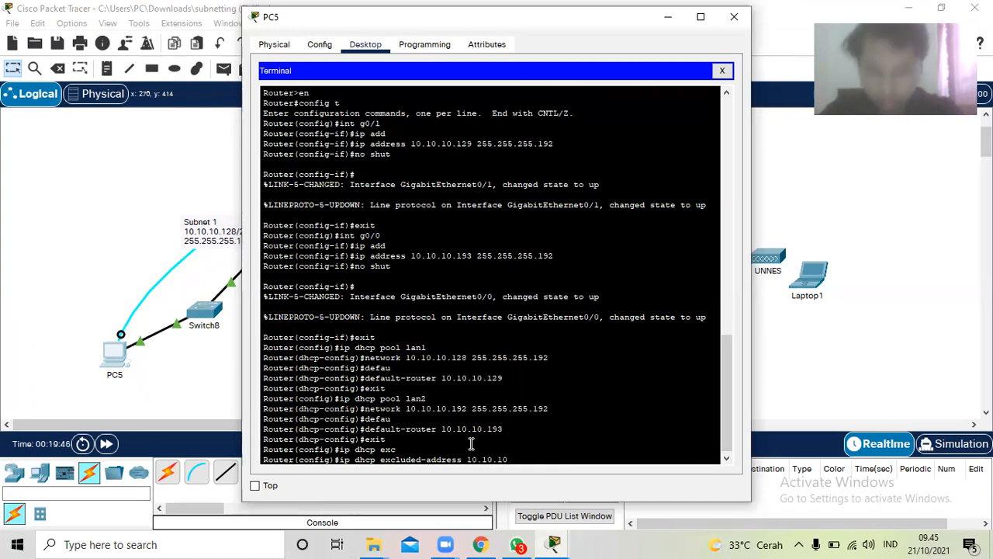
pyautogui.write('.129')
pyautogui.press('Return')
# Exclude the second subnet's gateway address 10.10.10.193 from the router's DHCP assignment
pyautogui.write('ip dhc')
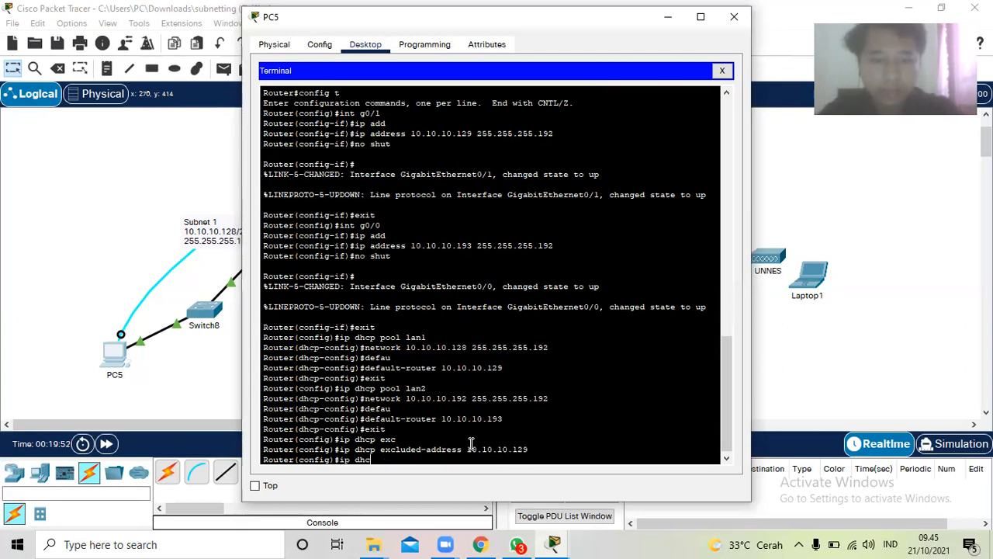
pyautogui.write('p exc')
pyautogui.press('Tab')
pyautogui.write('10')
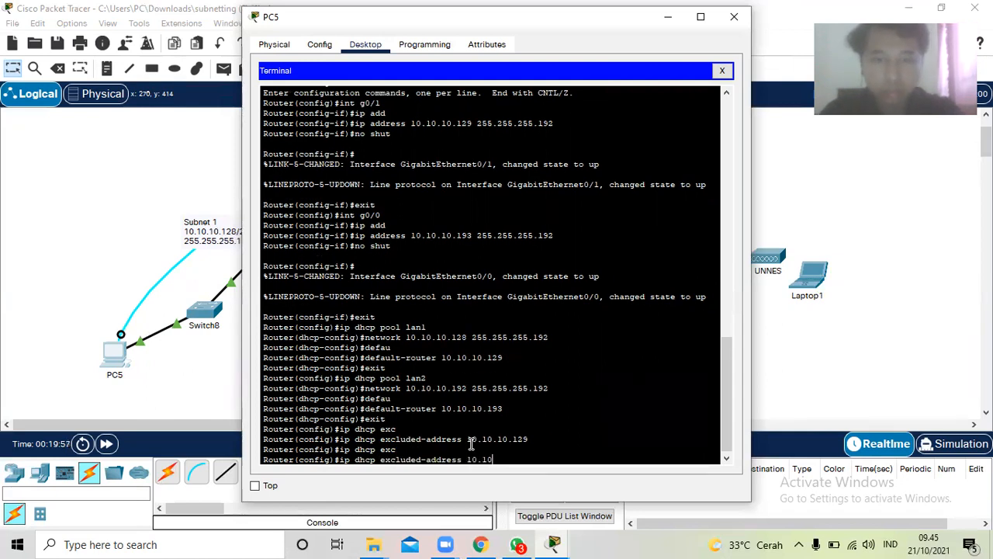
pyautogui.write('.193')
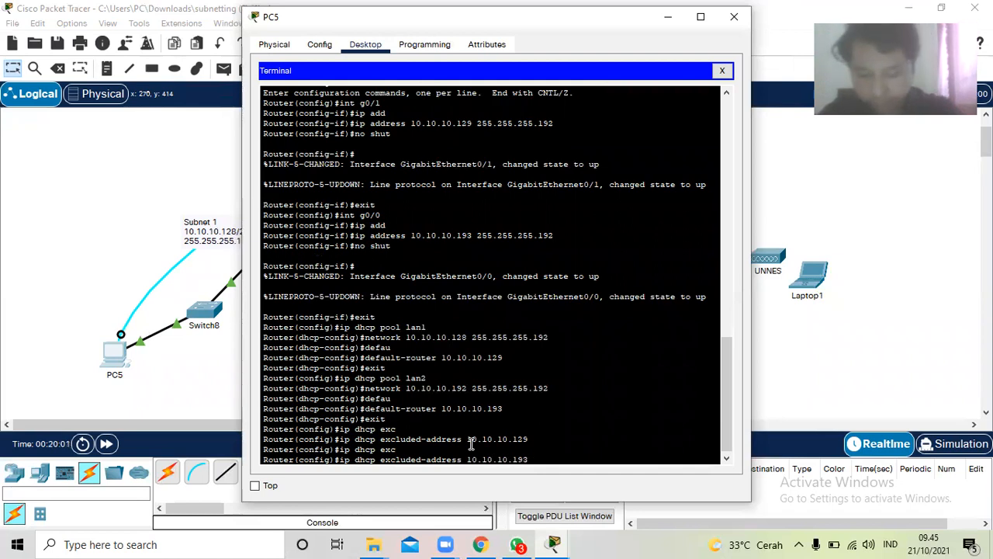
pyautogui.press('Return')
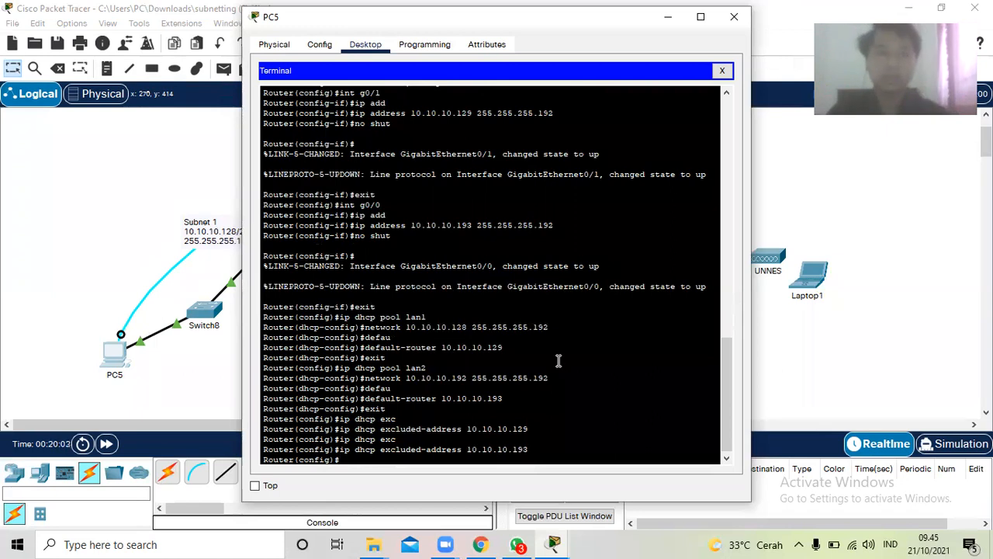
# Close PC5's terminal session and switch PC5's IPv4 configuration on FastEthernet0 to DHCP
pyautogui.click(660, 22)
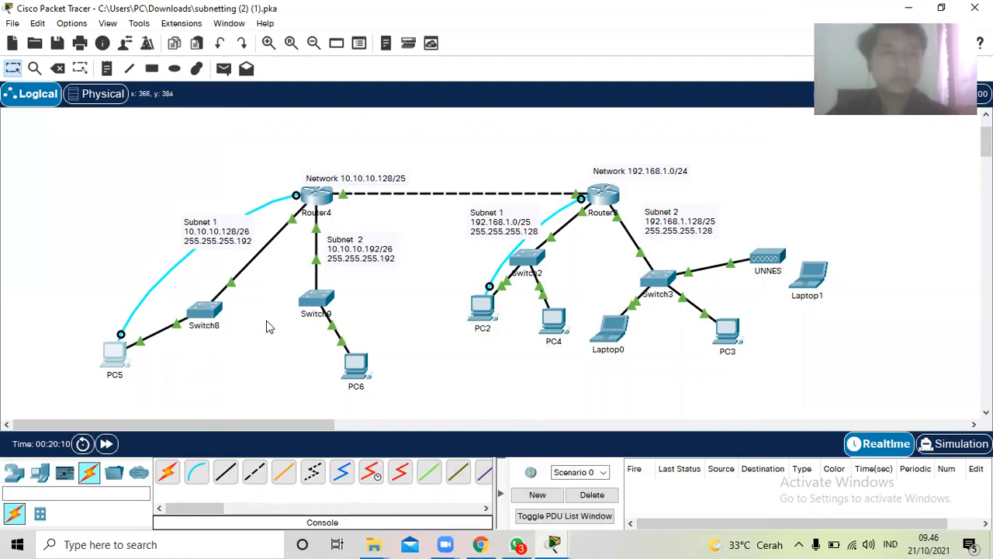
pyautogui.click(113, 356)
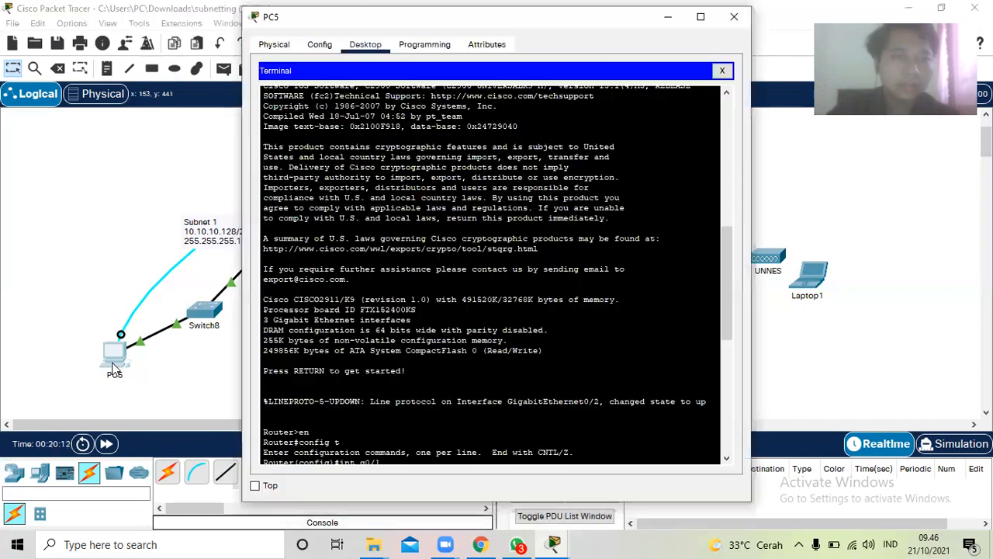
pyautogui.click(726, 70)
pyautogui.click(329, 119)
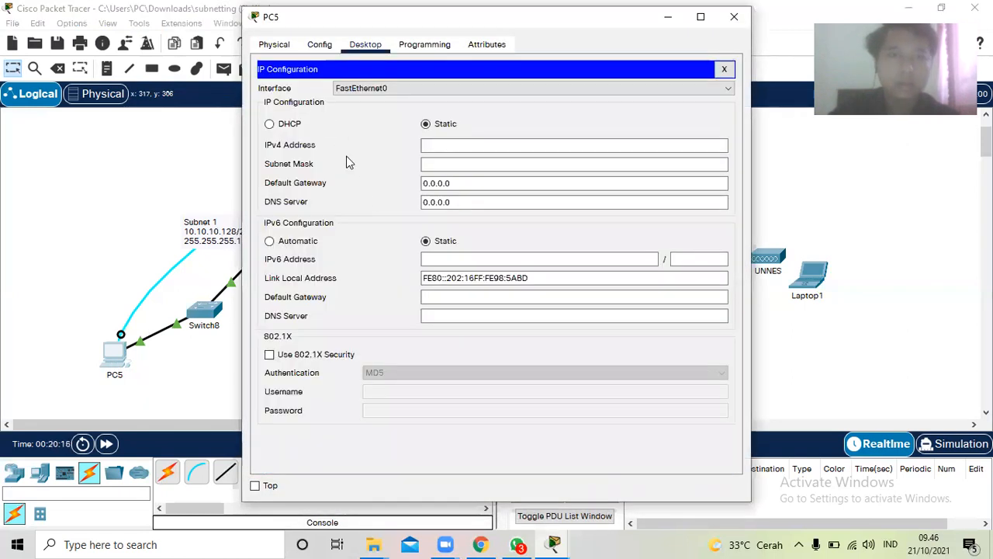
pyautogui.click(270, 124)
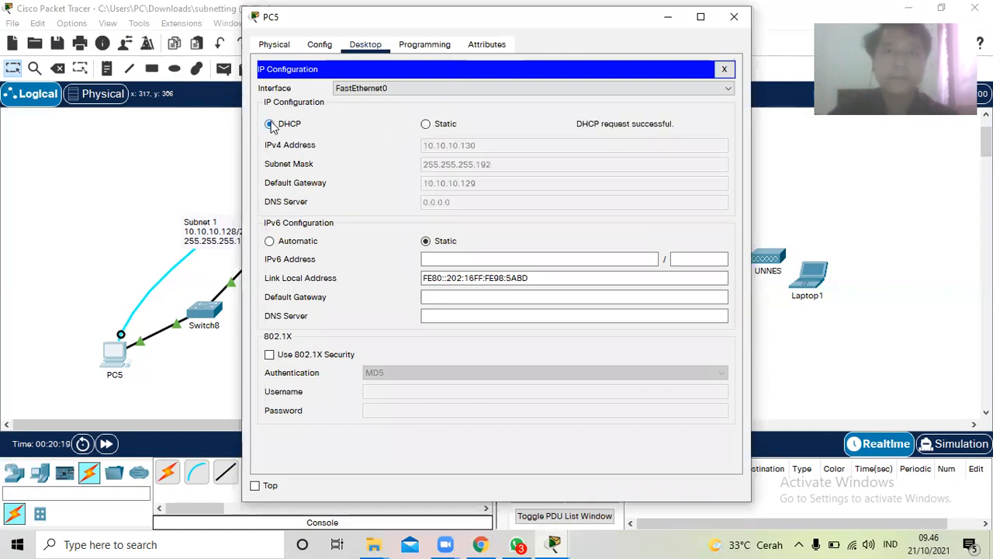
pyautogui.click(785, 186)
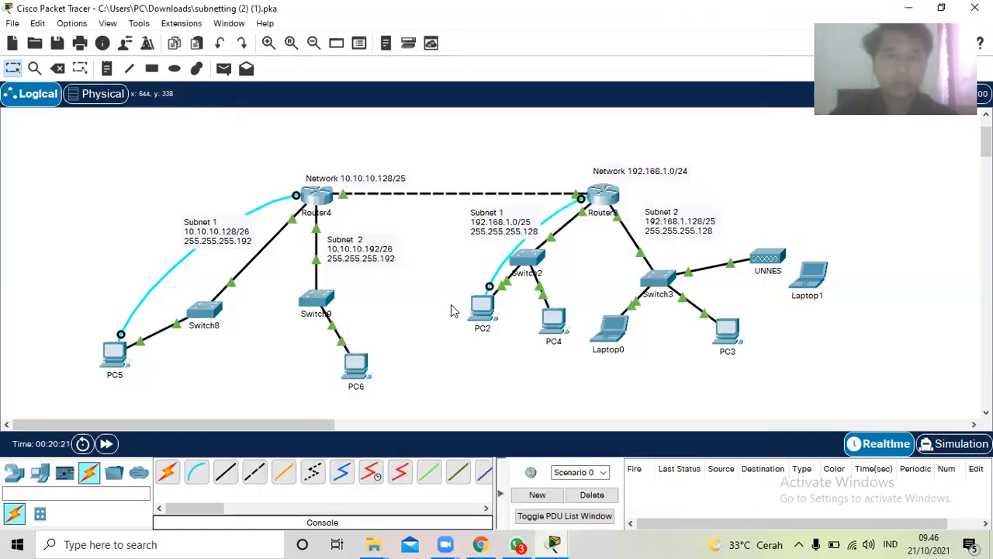
# Switch PC6's IPv4 configuration on FastEthernet0 to DHCP
pyautogui.click(355, 368)
pyautogui.click(367, 44)
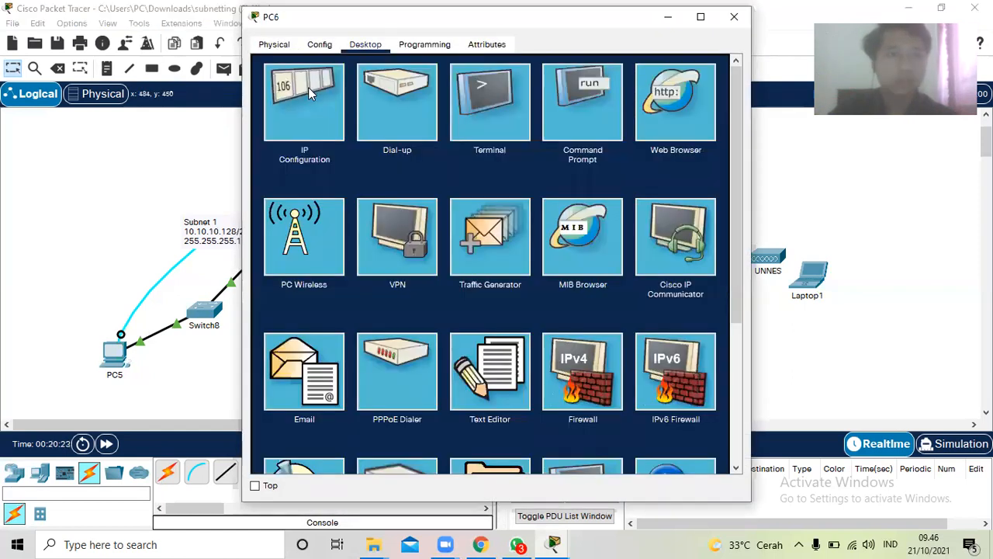
pyautogui.click(308, 87)
pyautogui.click(293, 129)
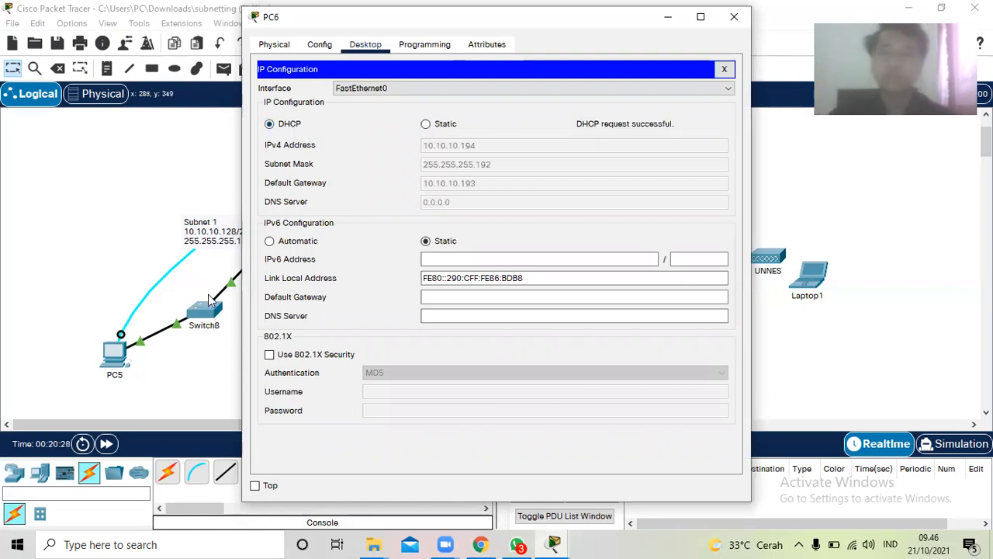
# Test connectivity between the two subnets by pinging PC6 at 10.10.10.194 from PC5's command prompt
pyautogui.click(115, 355)
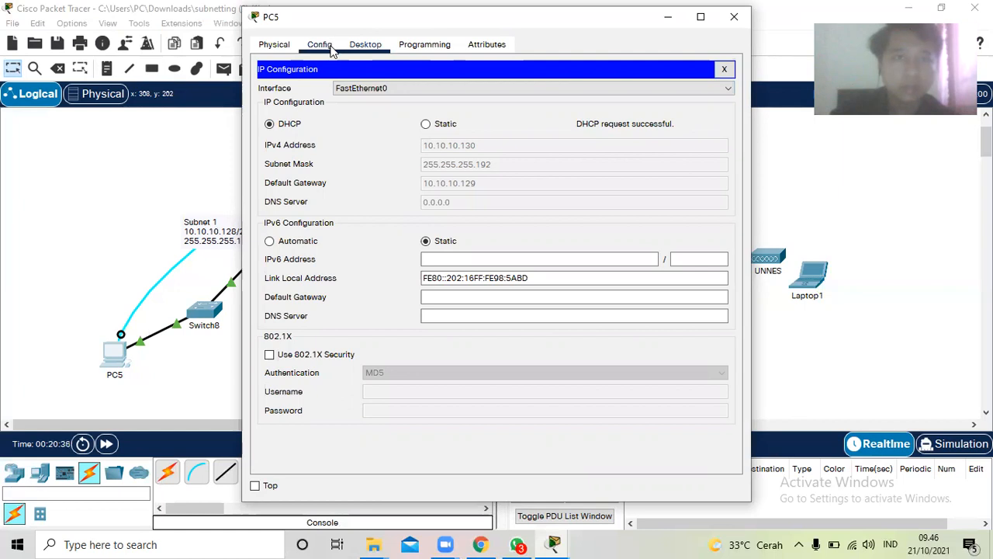
pyautogui.click(724, 69)
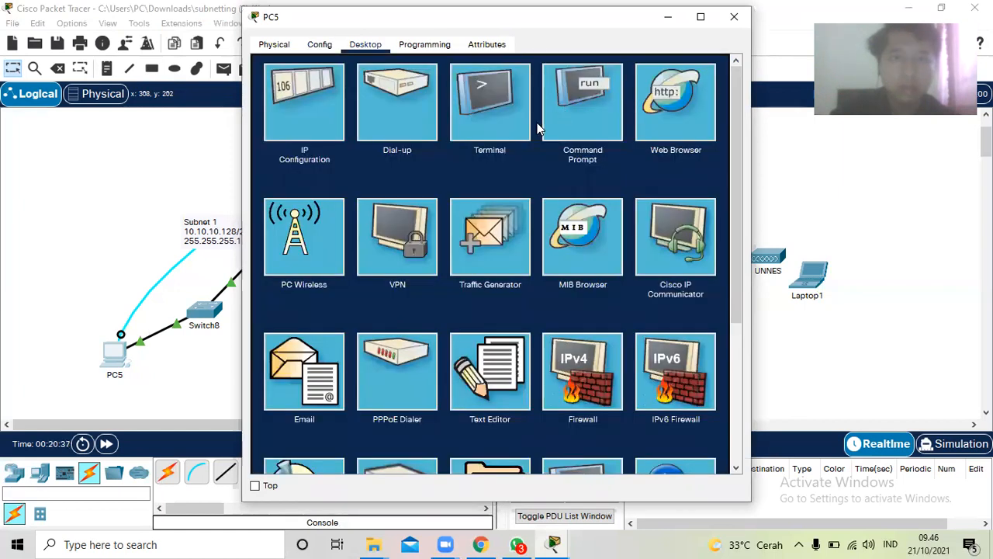
pyautogui.click(578, 109)
pyautogui.write('ping 10.10.10')
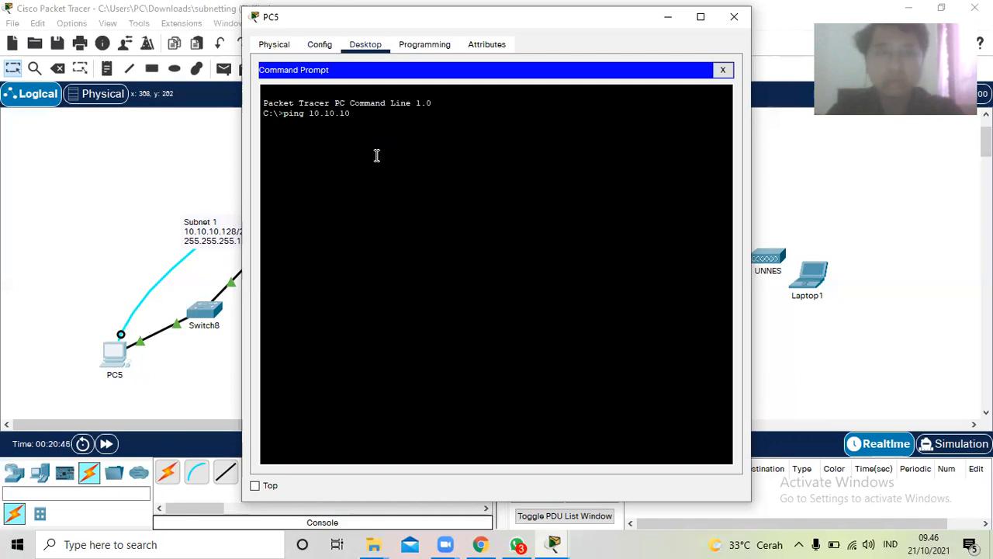
pyautogui.click(191, 364)
pyautogui.click(356, 371)
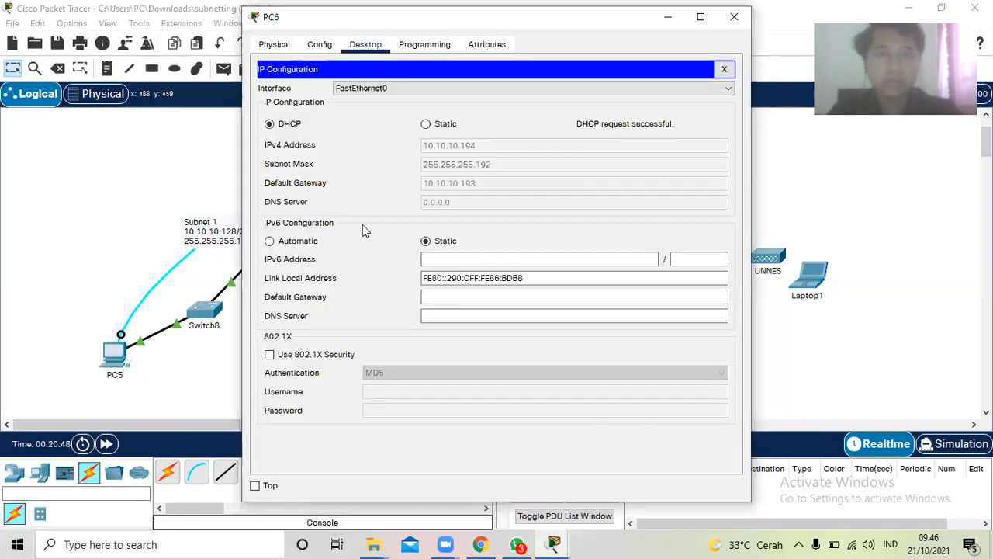
pyautogui.click(194, 357)
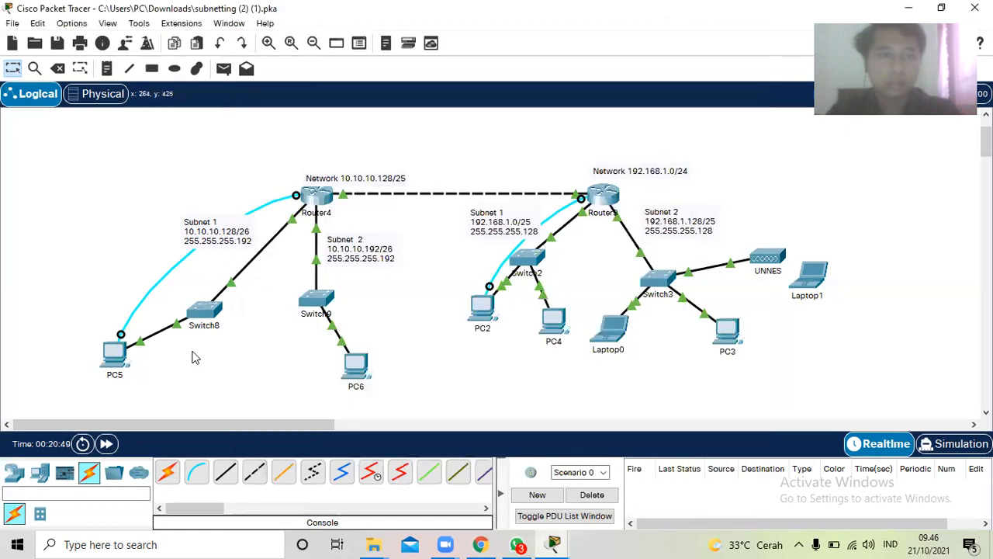
pyautogui.click(116, 357)
pyautogui.write('.194')
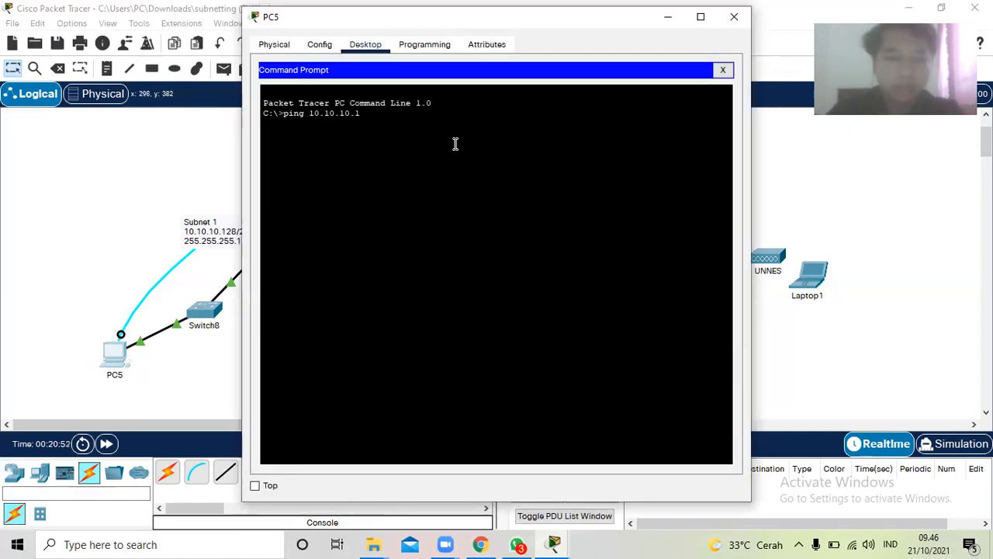
pyautogui.press('Return')
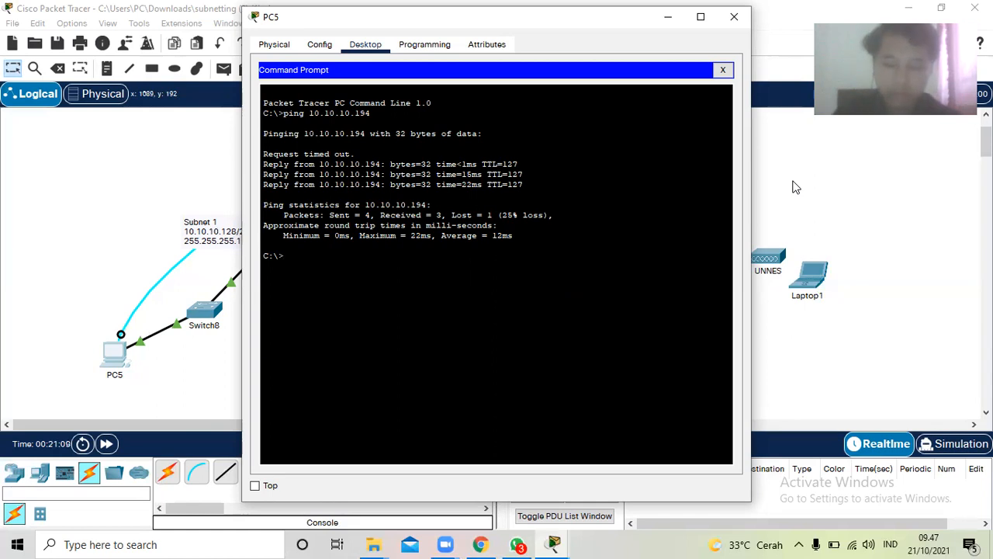
pyautogui.click(850, 171)
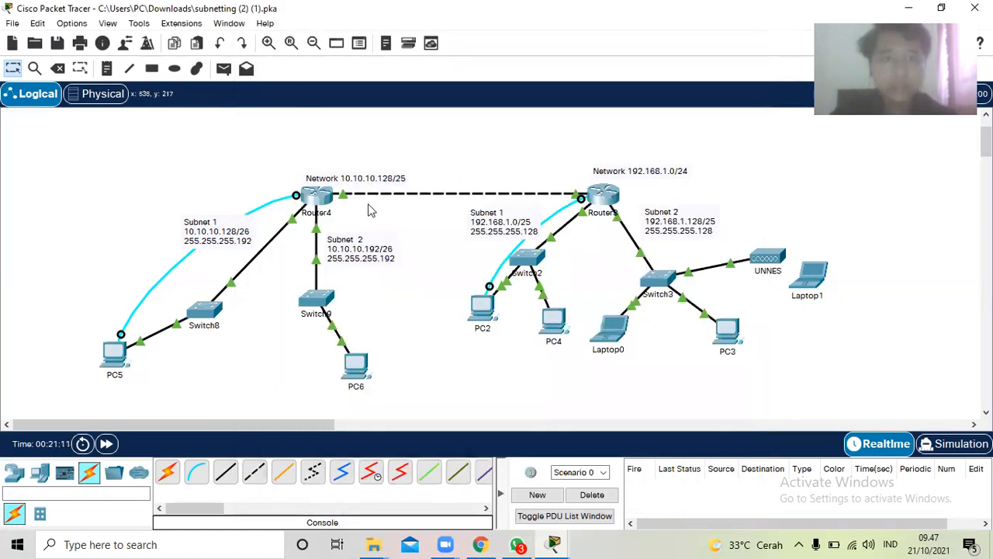
# Examine the ports of the link between the two routers and the Router4 instructions in the activity guide
pyautogui.moveTo(357, 200)
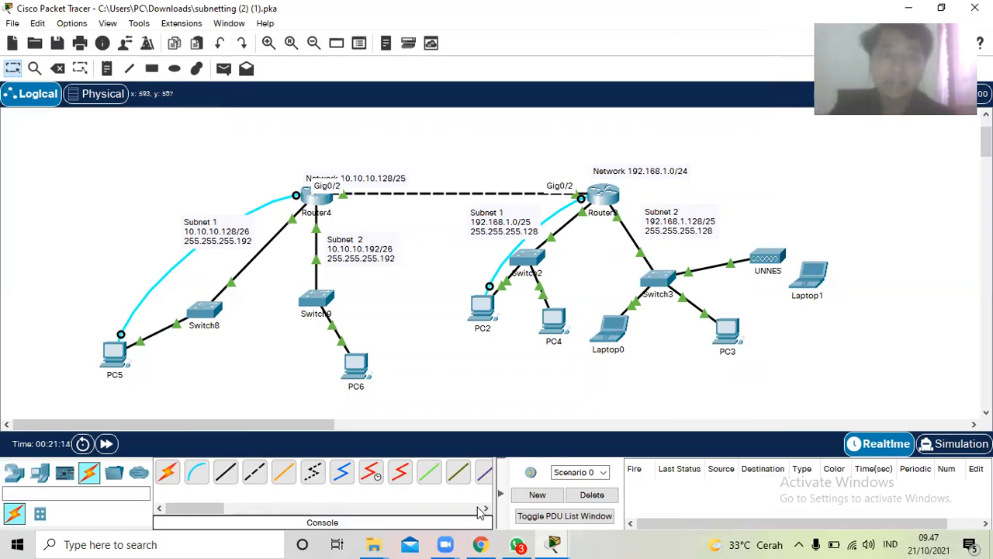
pyautogui.moveTo(553, 541)
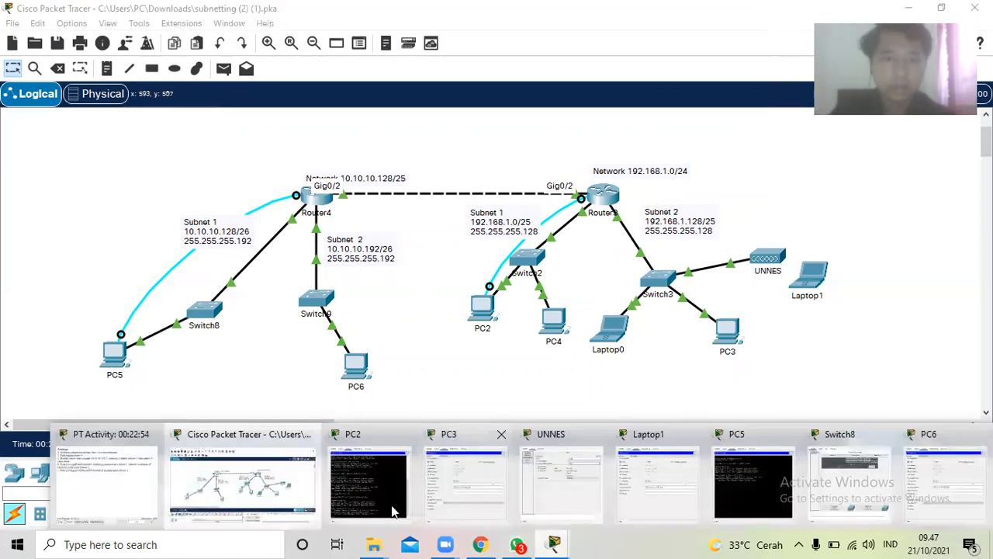
pyautogui.click(99, 477)
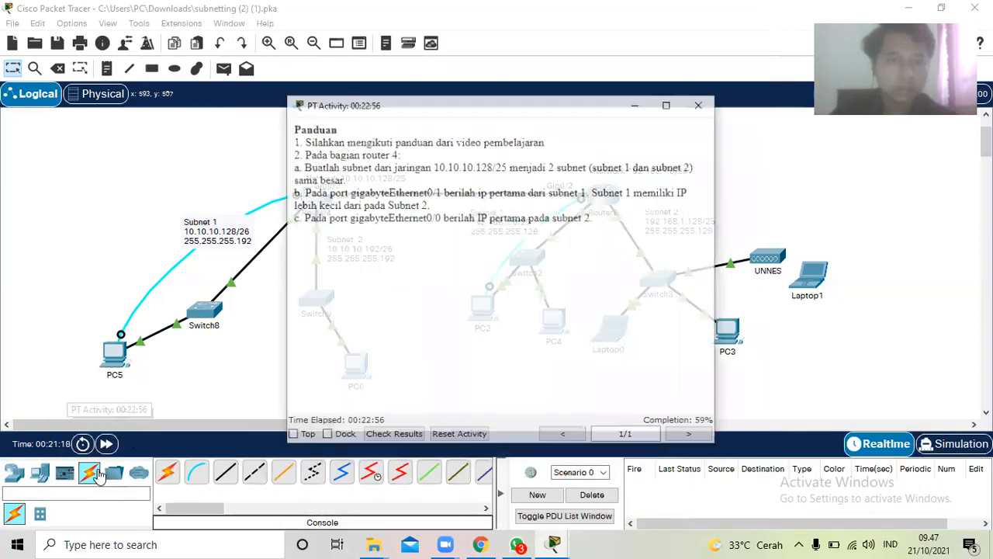
pyautogui.click(111, 213)
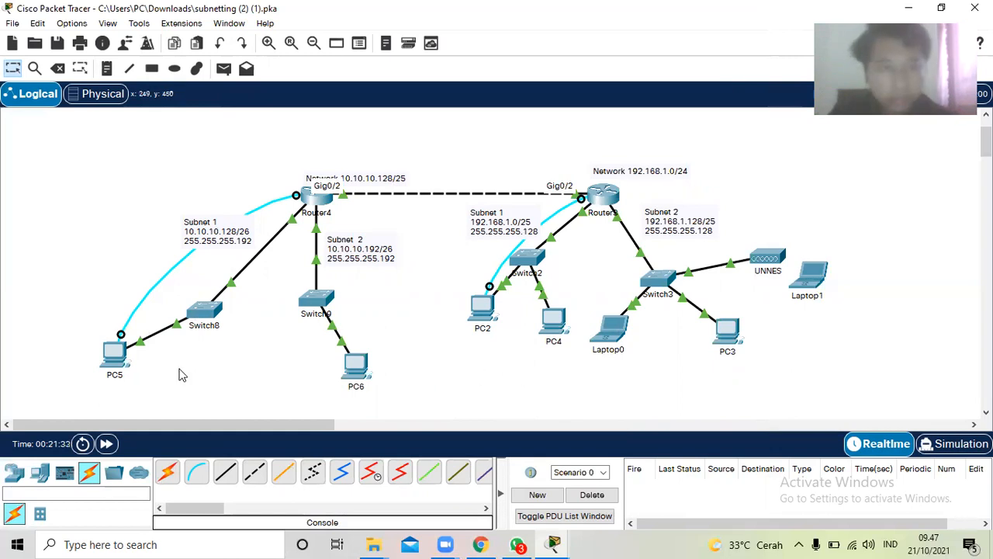
# Replace PC5's command prompt with a terminal session to the router console, keeping the default port settings
pyautogui.click(118, 355)
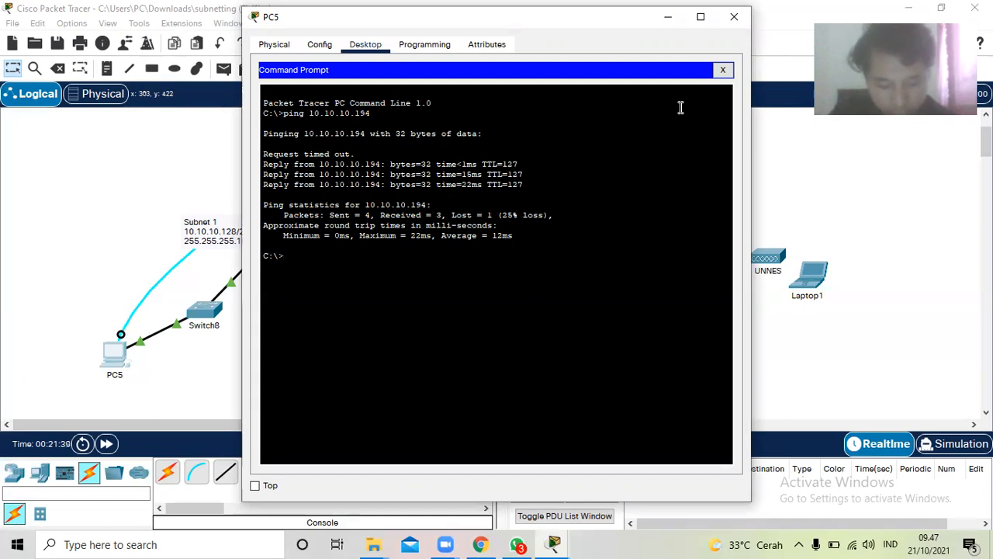
pyautogui.click(723, 69)
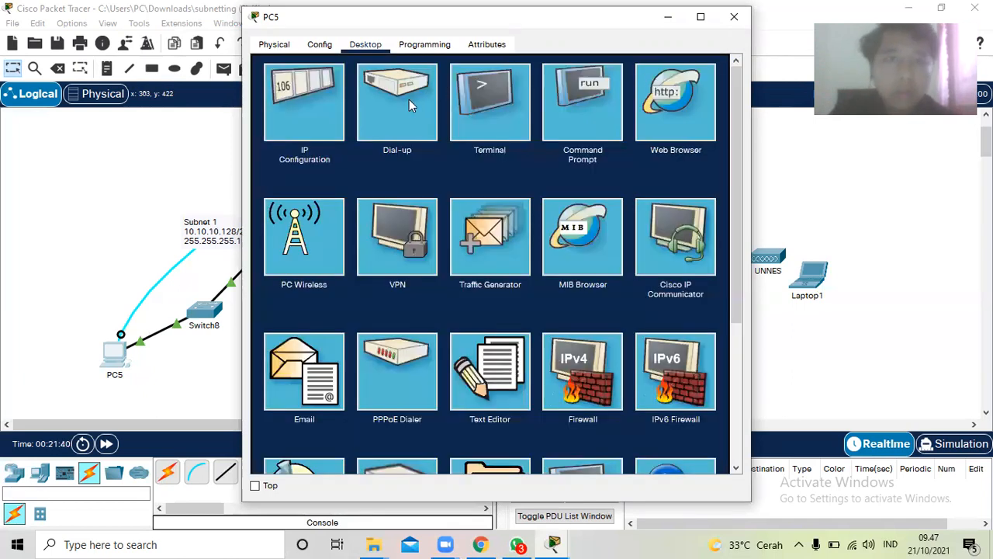
pyautogui.click(514, 101)
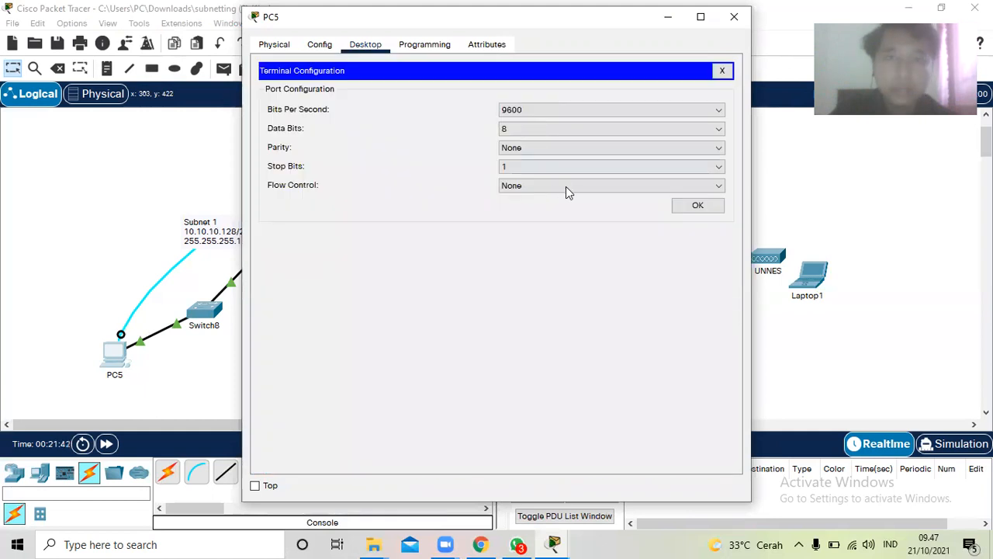
pyautogui.click(682, 208)
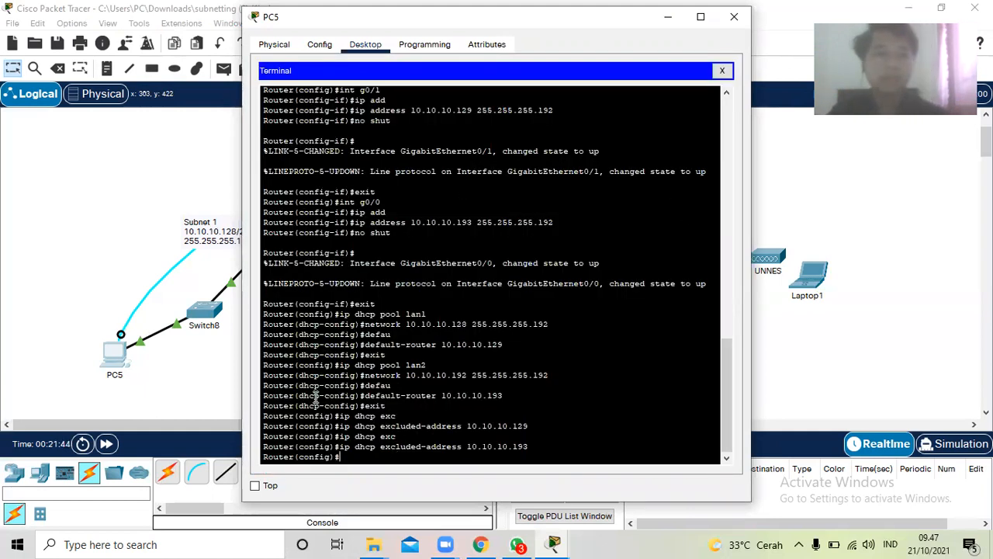
pyautogui.click(195, 172)
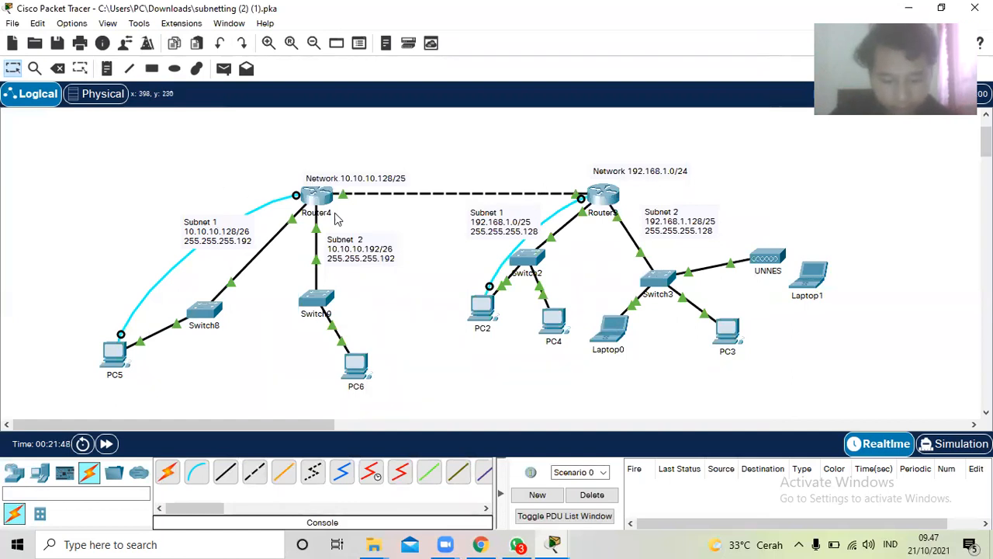
pyautogui.click(113, 356)
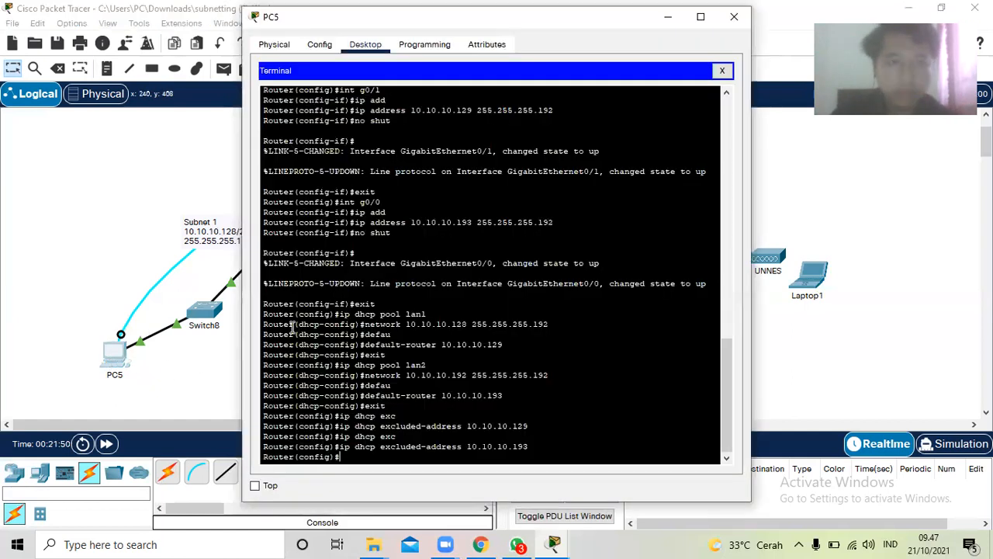
# Add a static route on Router4 to network 192.168.1.0 with mask 255.255.255.128 via next hop 10.10.10.2
pyautogui.write('ip rou')
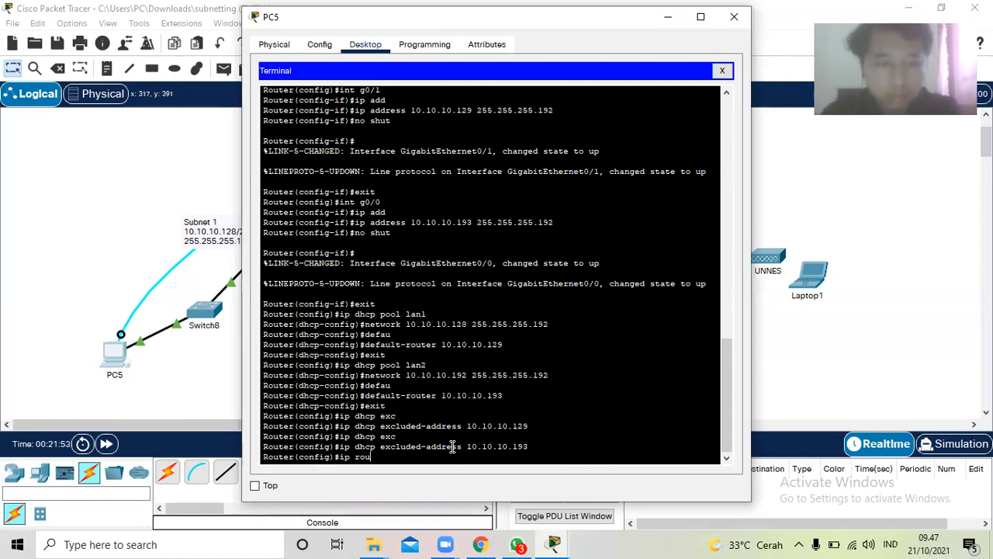
pyautogui.press('Tab')
pyautogui.write('te')
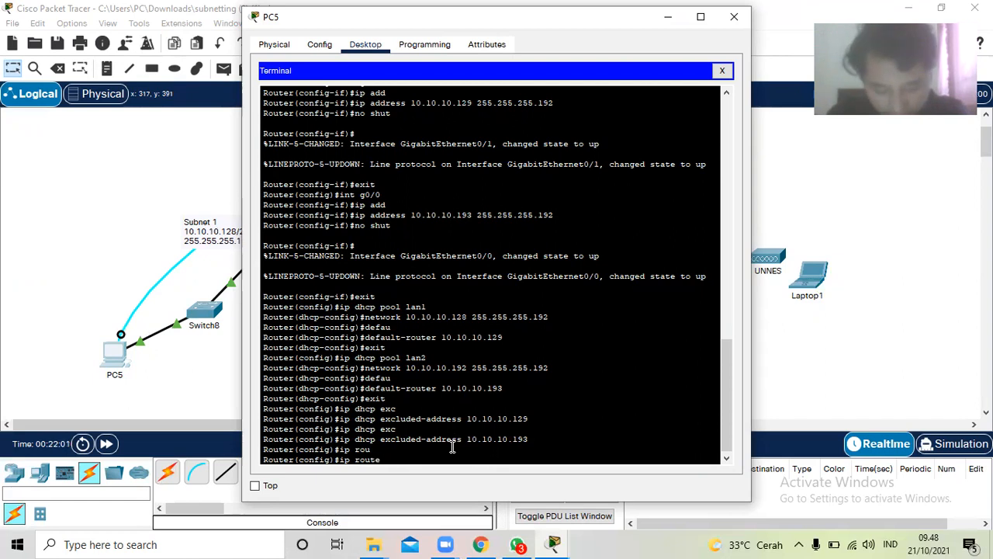
pyautogui.write('1')
pyautogui.write('2.')
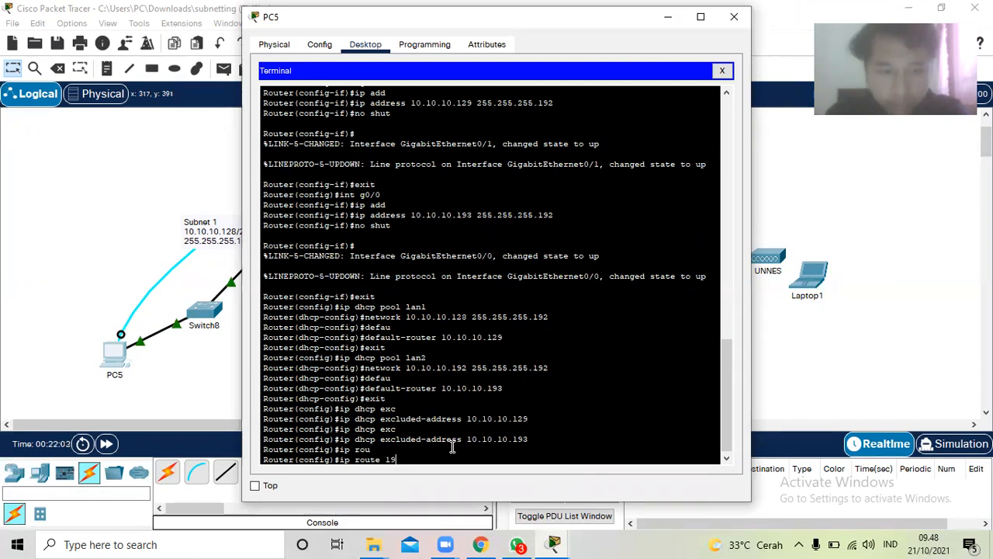
pyautogui.write('16')
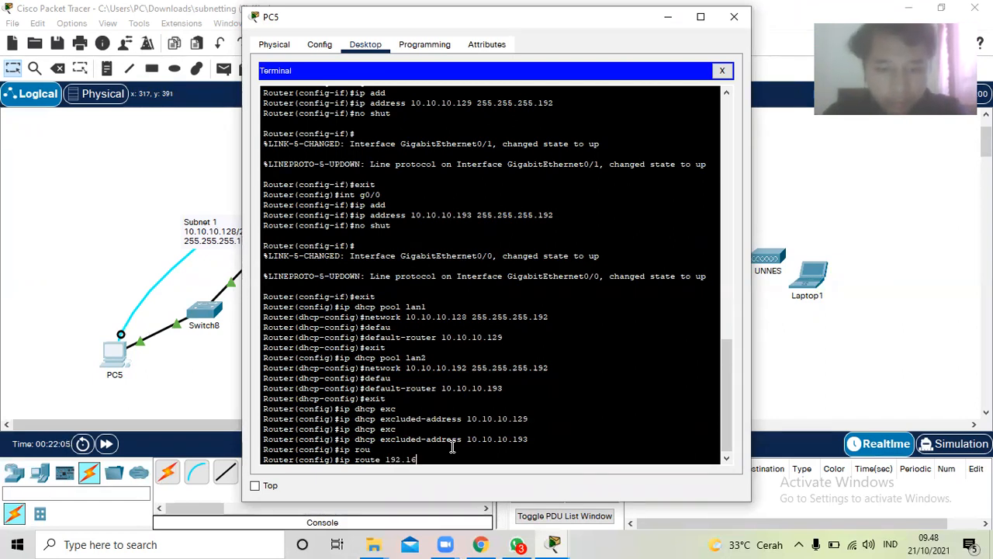
pyautogui.write('8.1.0 255.255.255')
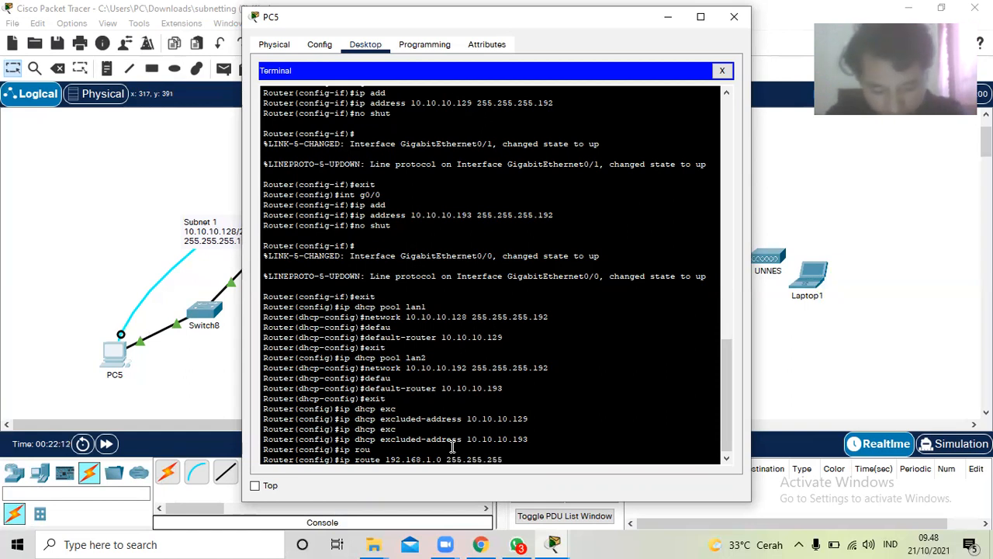
pyautogui.write('.128')
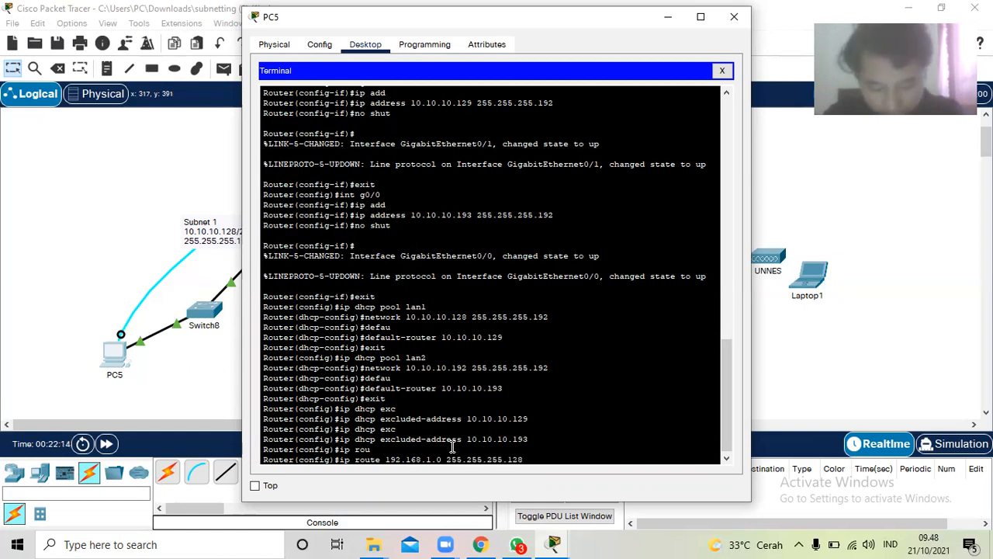
pyautogui.write(' 10.10.10')
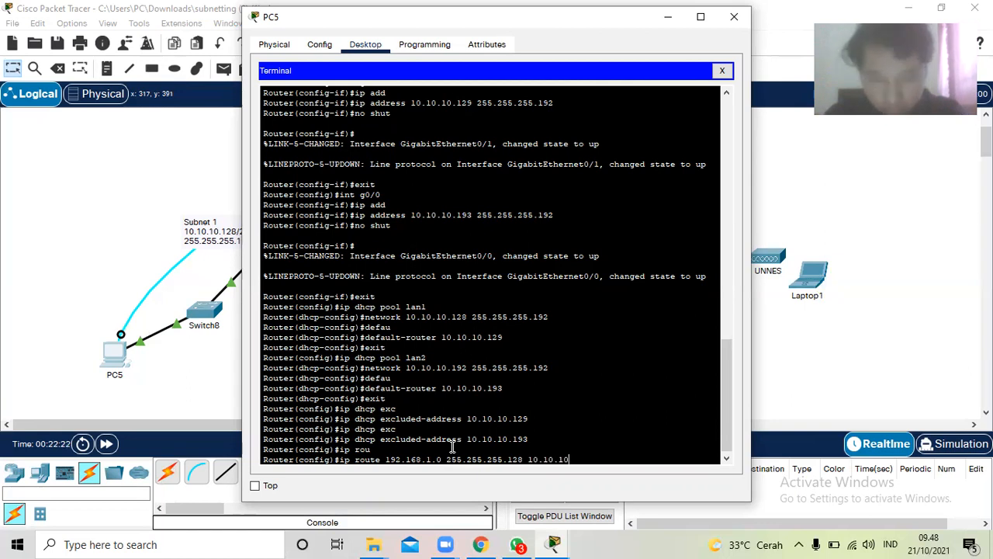
pyautogui.write('.')
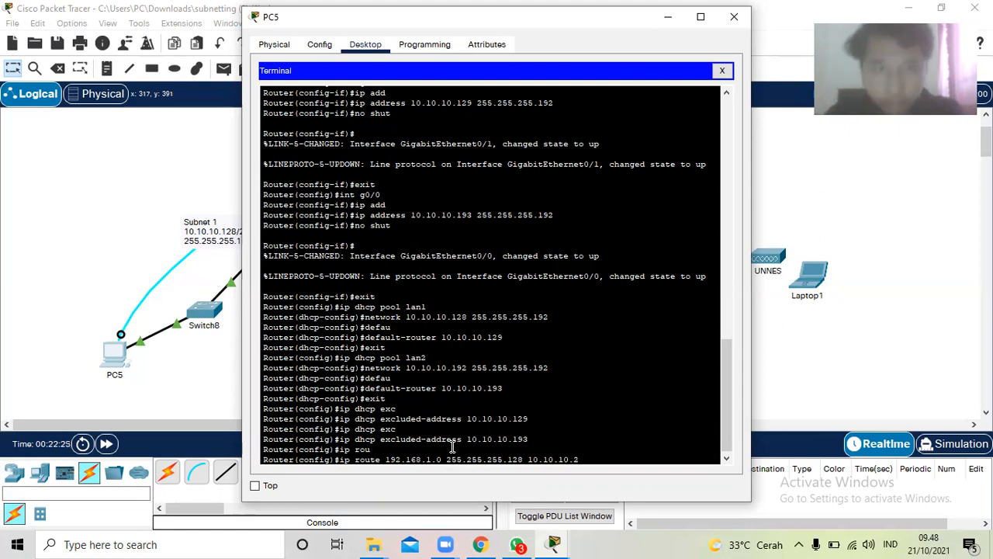
pyautogui.write('2')
pyautogui.press('Return')
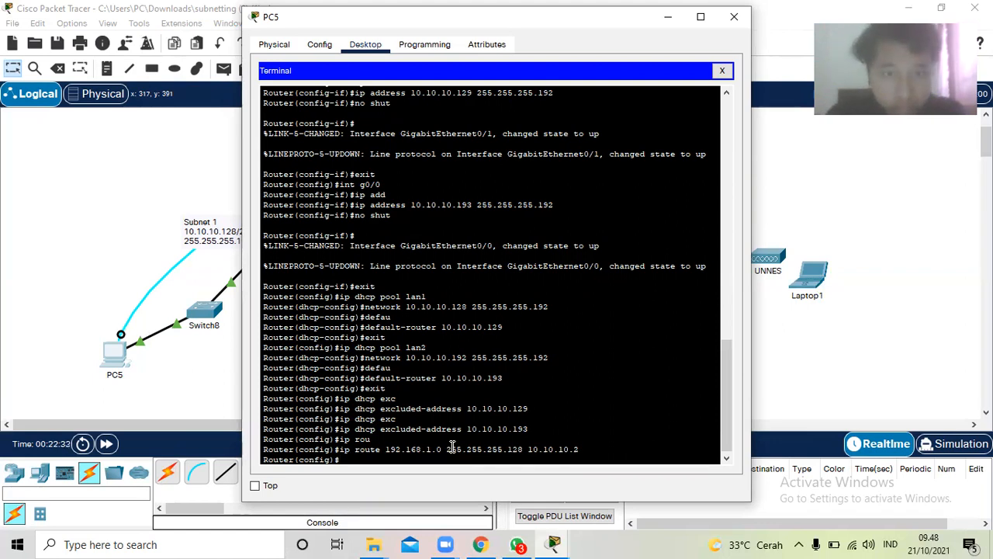
# Add a static route on Router4 to network 192.168.1.128 with mask 255.255.255.128 via next hop 10.10.10.2
pyautogui.write('ip')
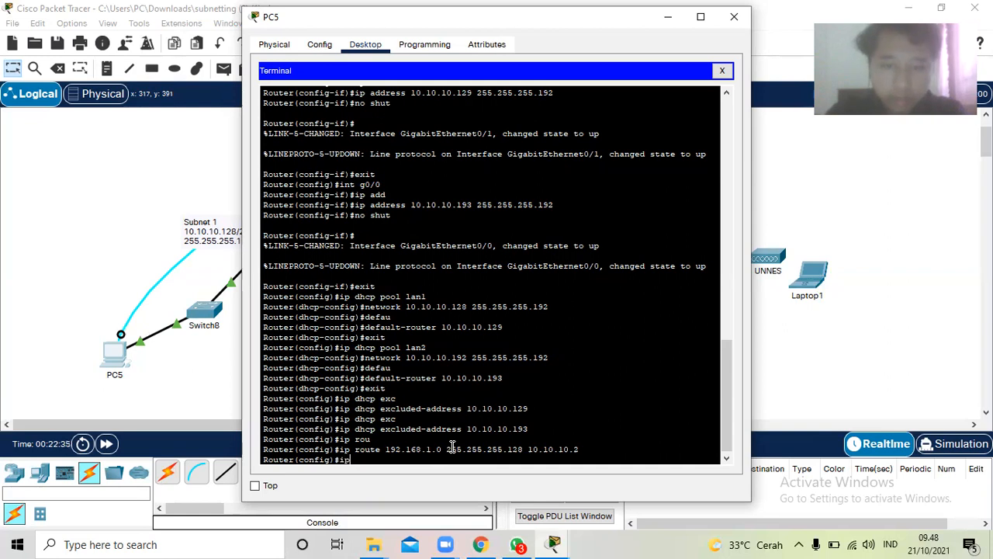
pyautogui.write(' route')
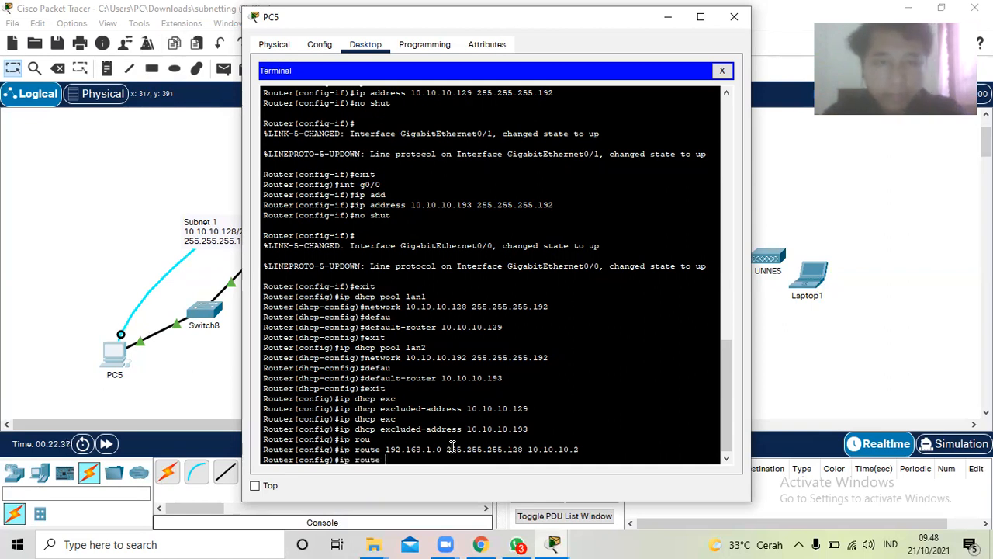
pyautogui.write(' 192')
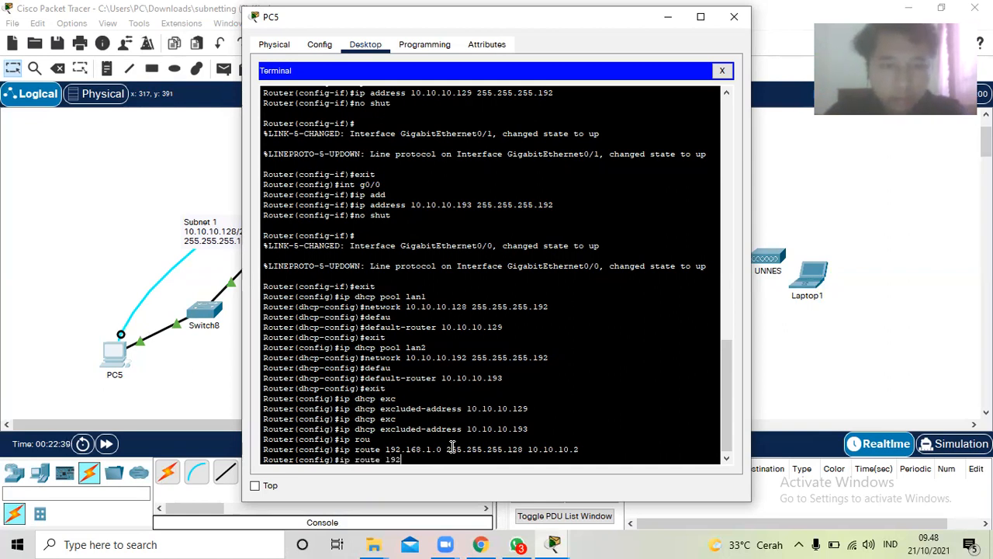
pyautogui.write('.168.1.128')
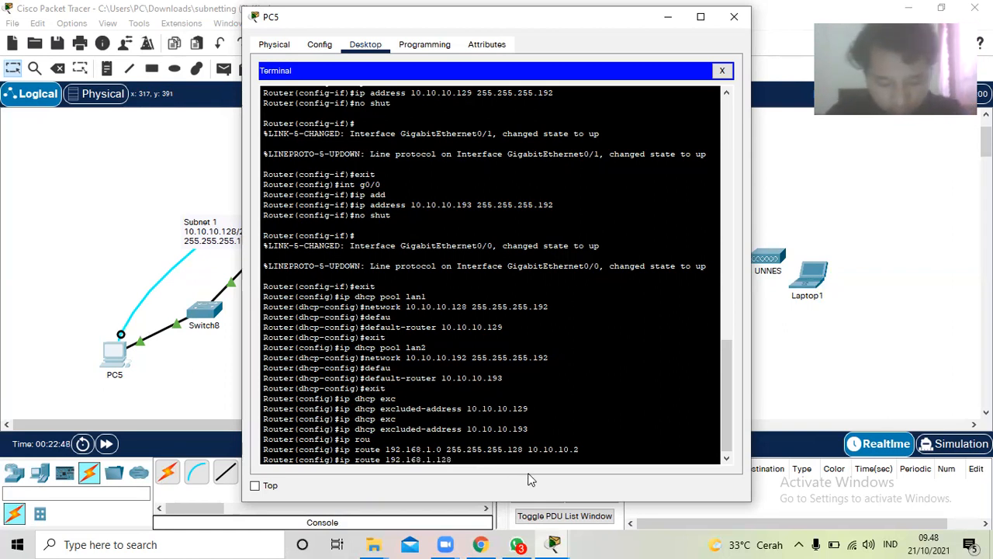
pyautogui.write('255.')
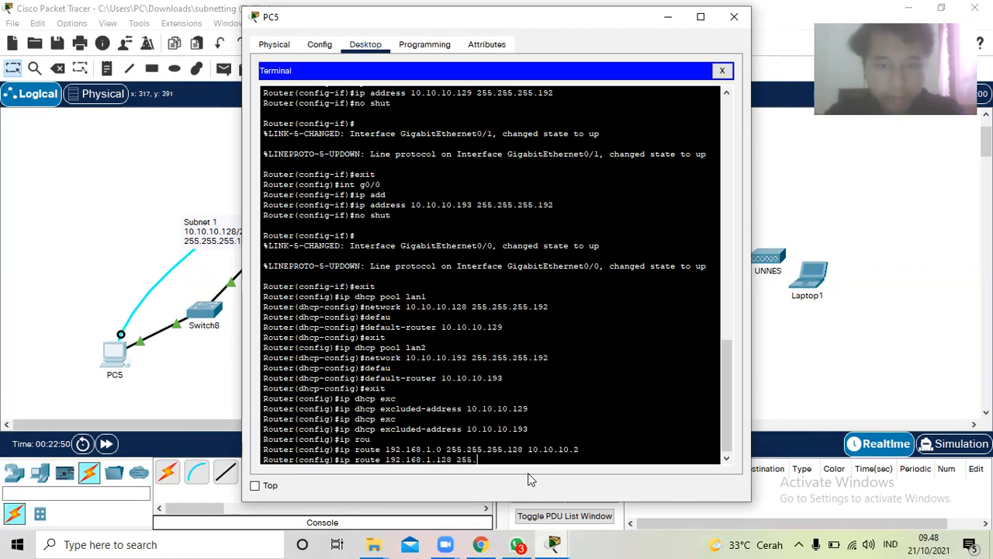
pyautogui.write('255.255')
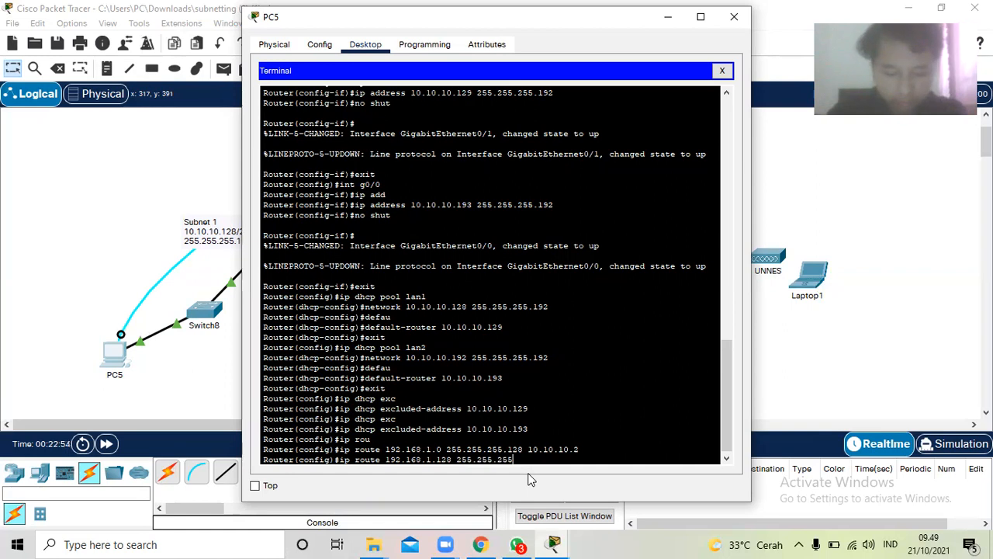
pyautogui.write('.128 10.10.10.2')
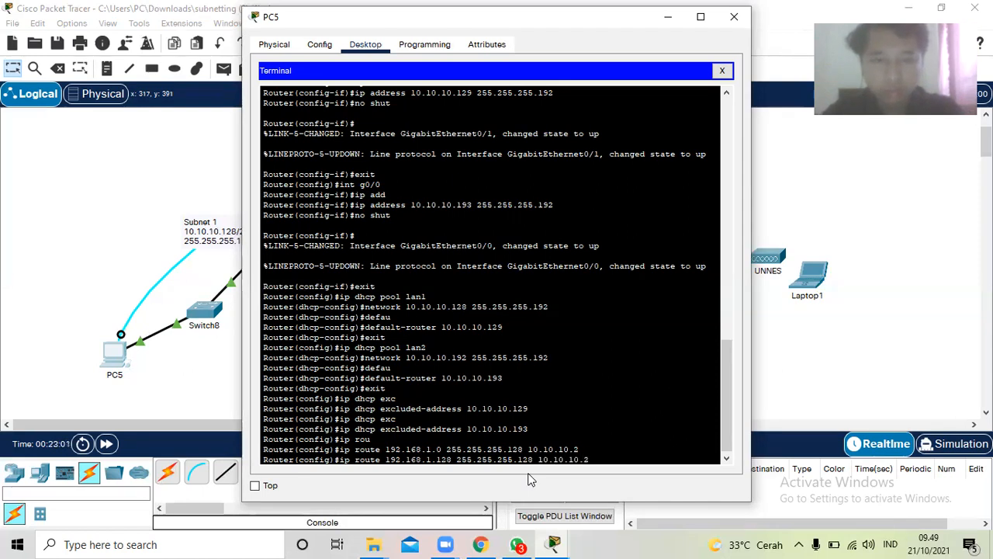
pyautogui.press('Return')
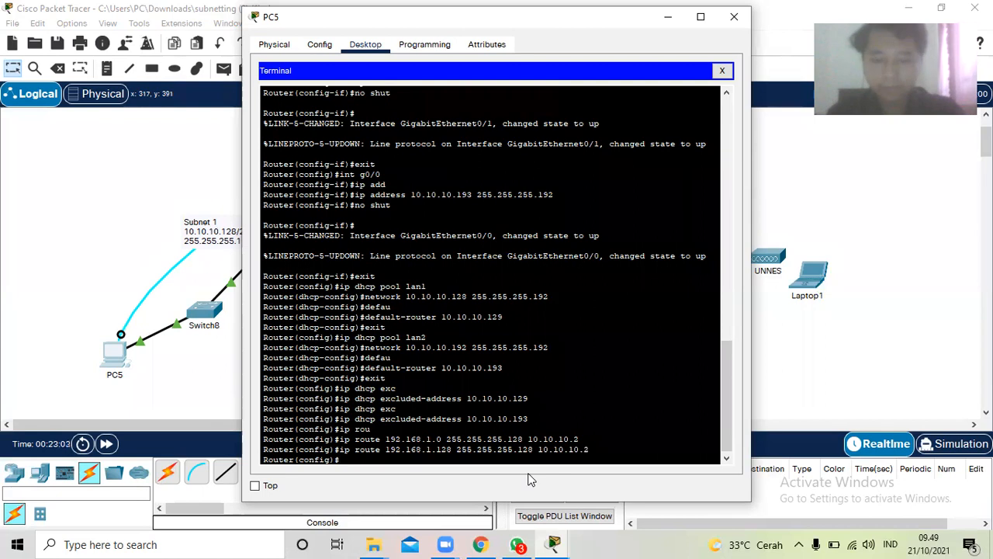
# Replace PC2's command prompt with a terminal session to its router's console, keeping the default port settings
pyautogui.click(889, 312)
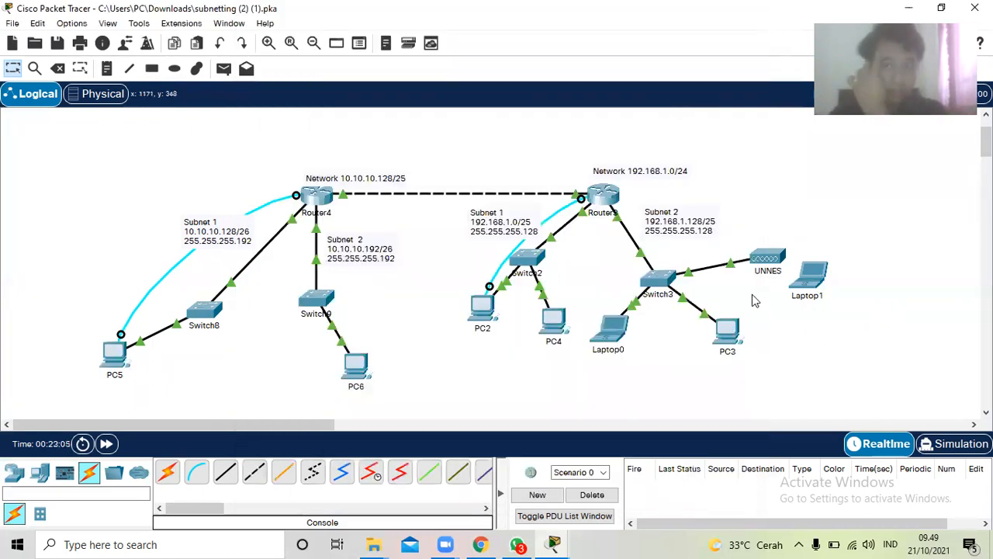
pyautogui.moveTo(467, 315)
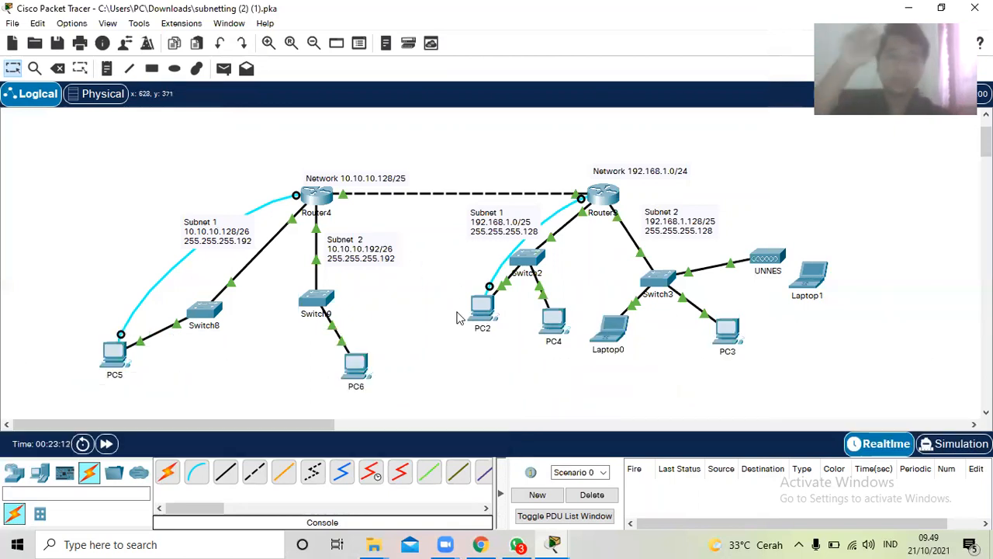
pyautogui.click(481, 306)
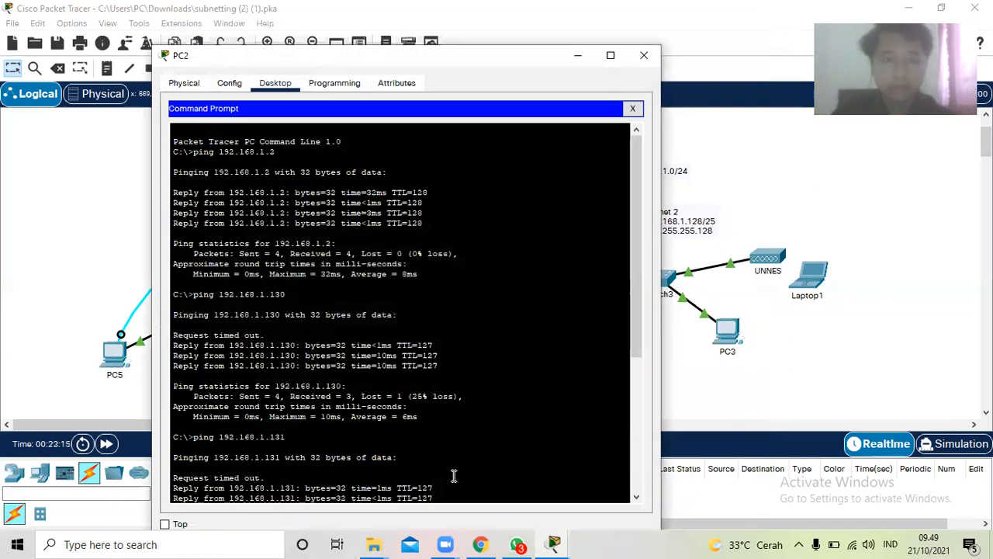
pyautogui.click(633, 109)
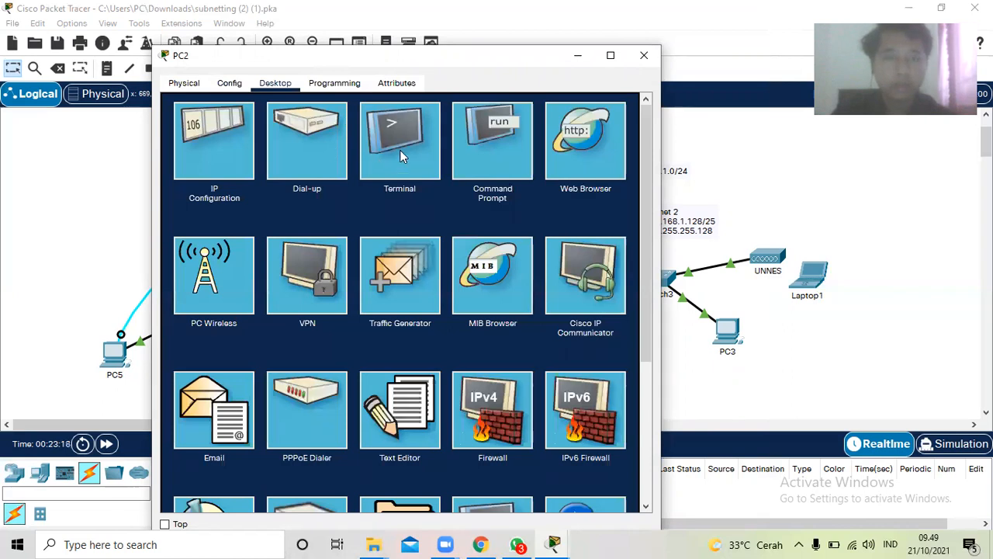
pyautogui.click(400, 149)
pyautogui.click(610, 245)
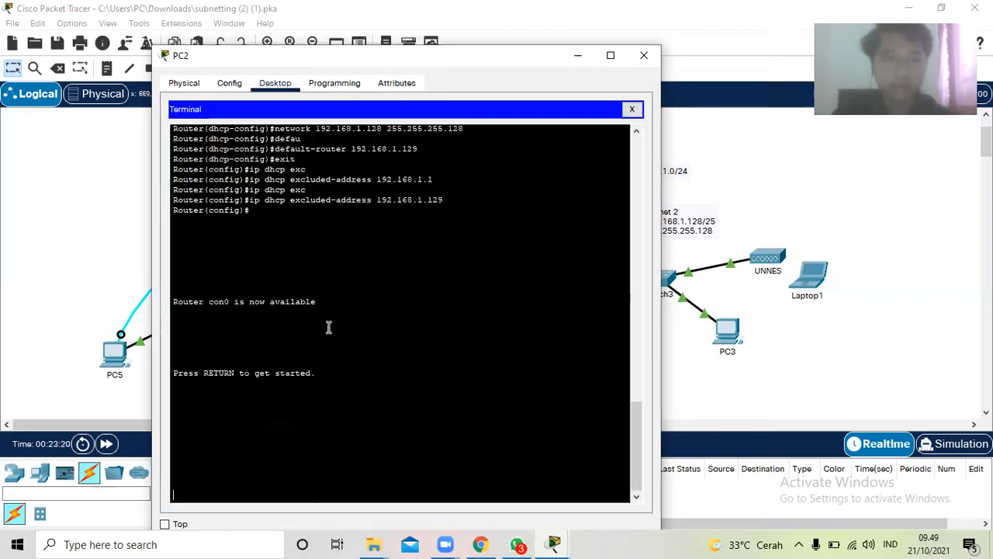
# Start the router console session from PC2 and enter global configuration mode through privileged mode
pyautogui.press('Return')
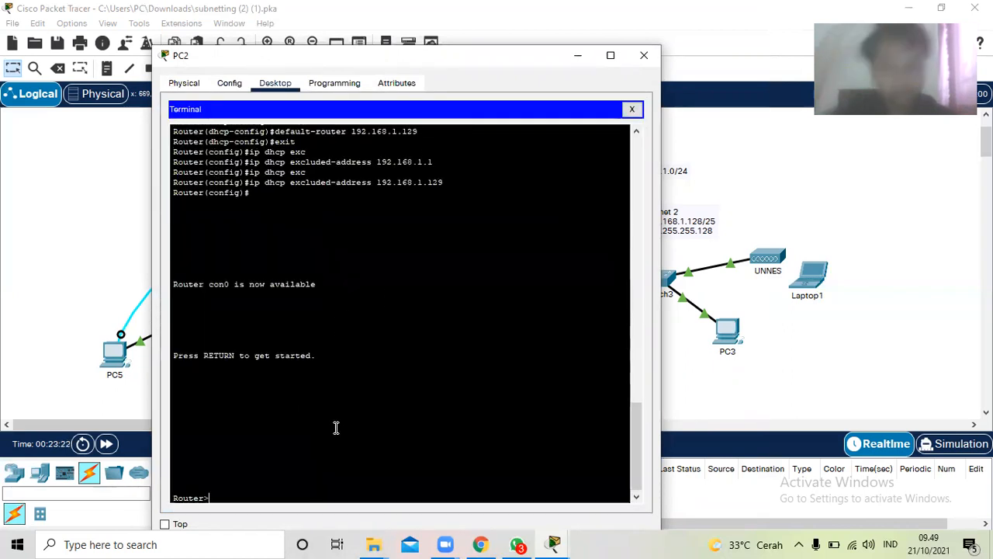
pyautogui.write('en')
pyautogui.press('Return')
pyautogui.write('config')
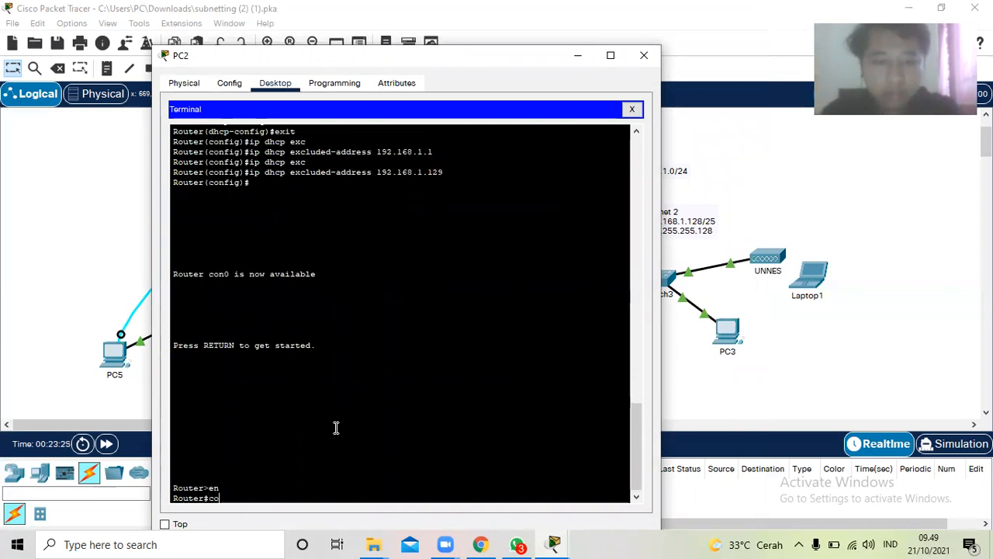
pyautogui.write(' t')
pyautogui.press('Return')
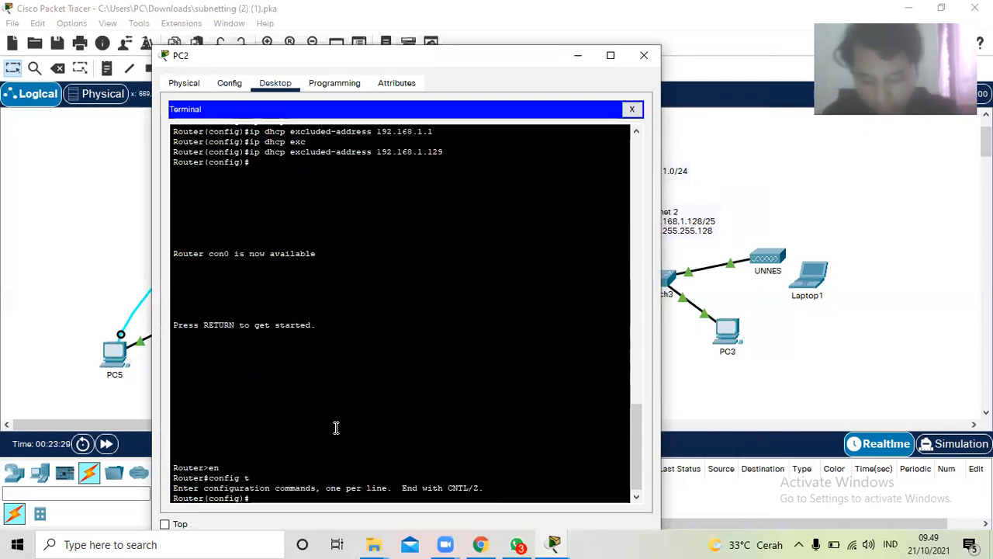
# Add a static route on PC2's router to network 10.10.10.128 with mask 255.255.255.192 via next hop 10.10.10.1
pyautogui.write('ip route')
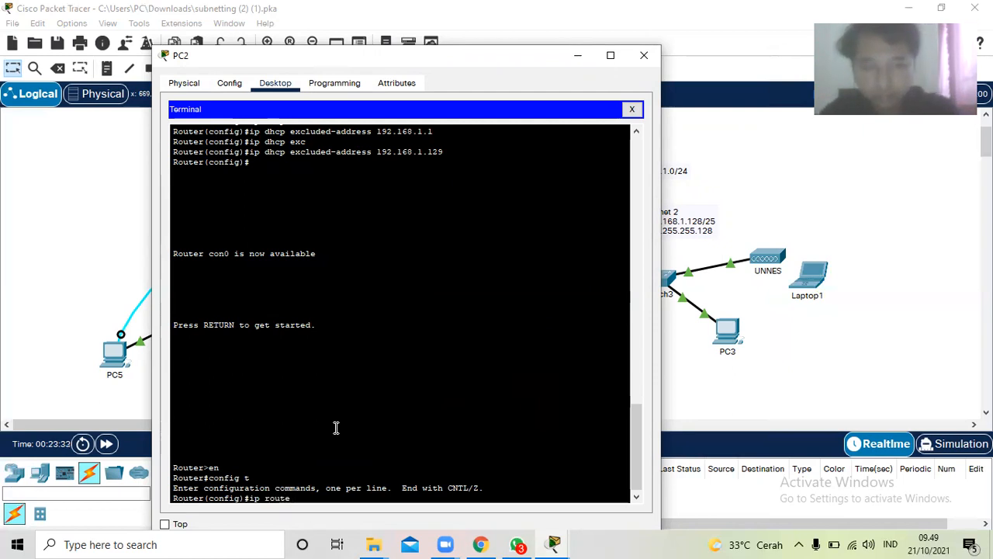
pyautogui.write(' 10.10.')
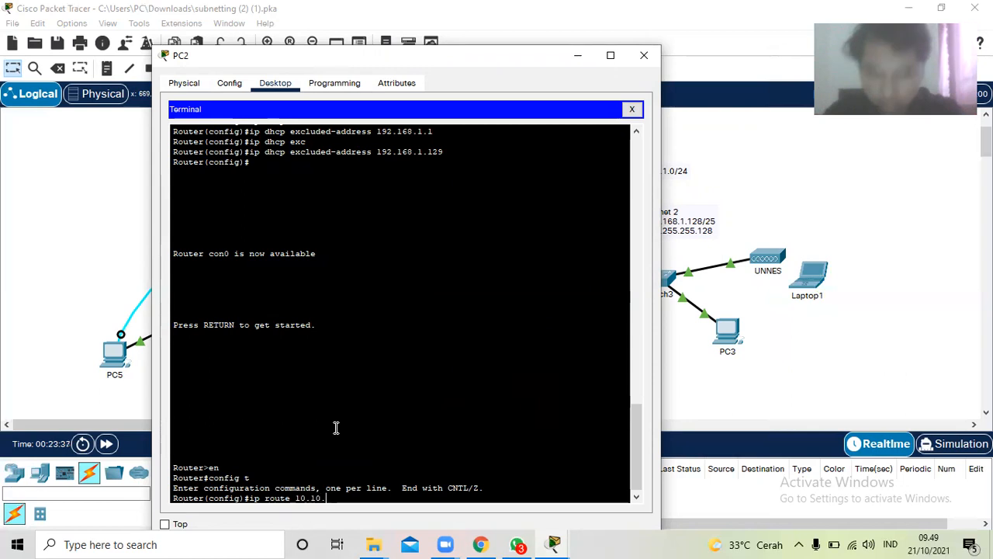
pyautogui.write('10.128')
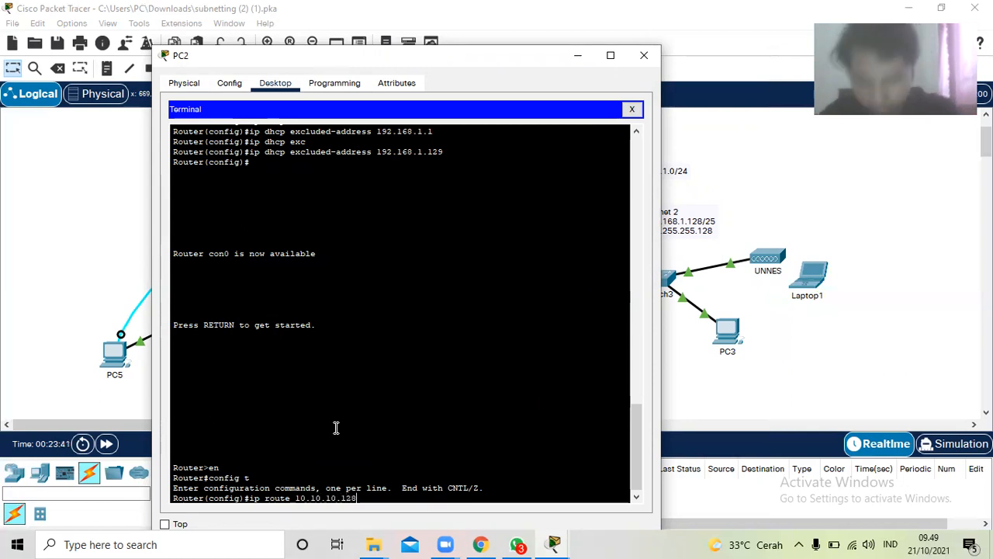
pyautogui.write(' 255')
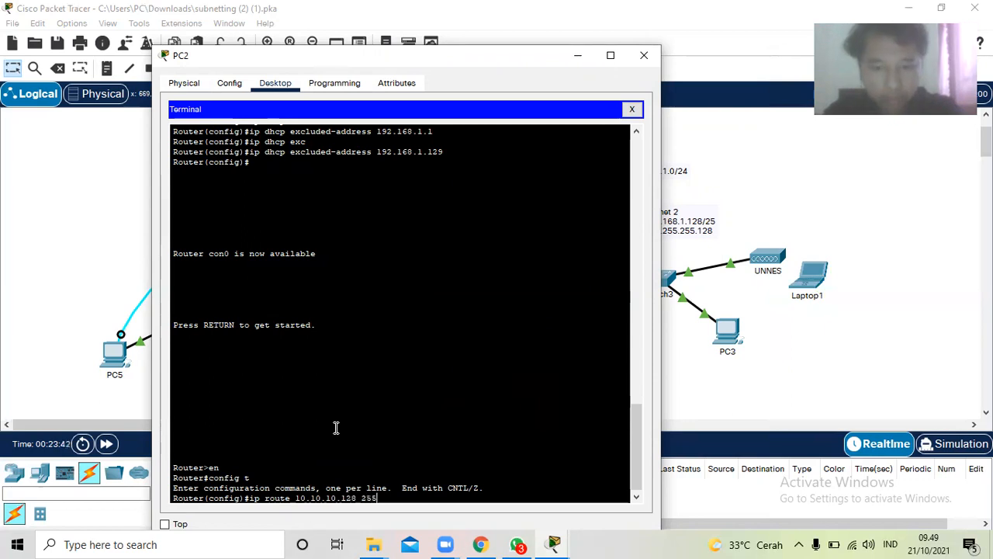
pyautogui.write('.255.255.19')
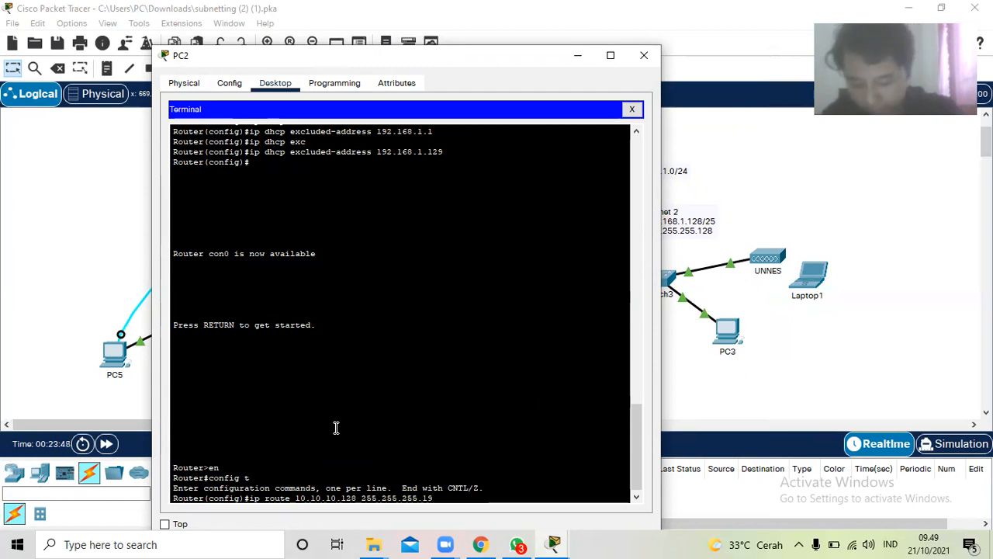
pyautogui.write('2')
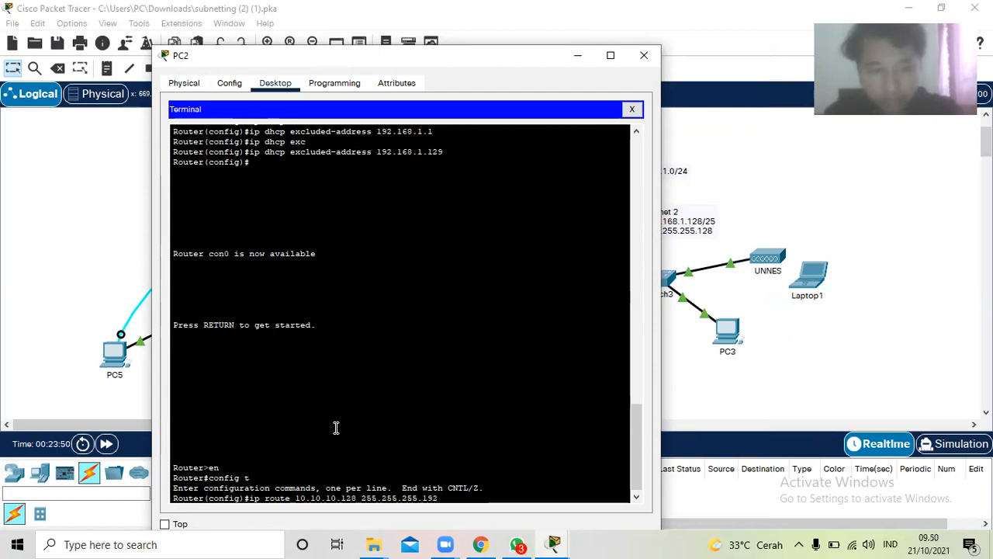
pyautogui.write(' 10.10.')
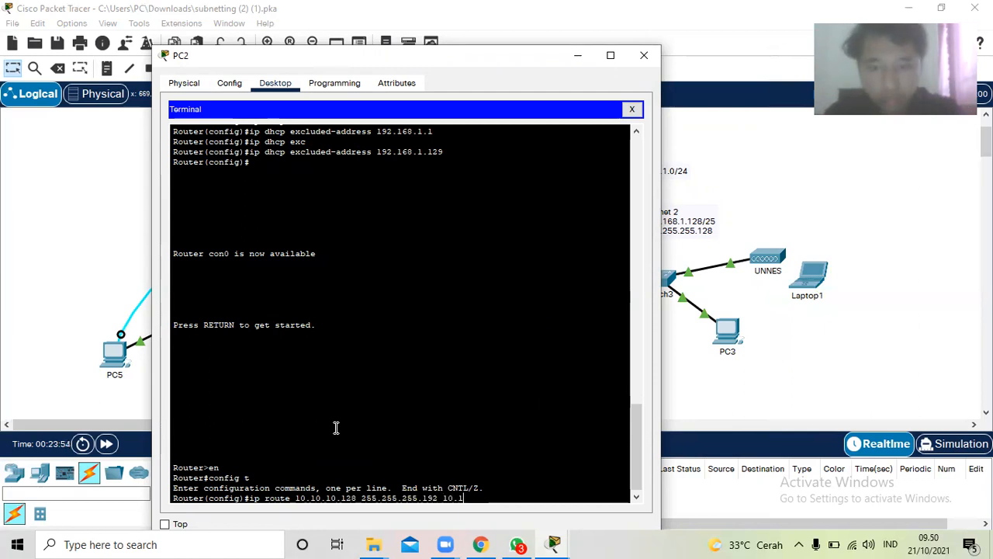
pyautogui.write('10.1')
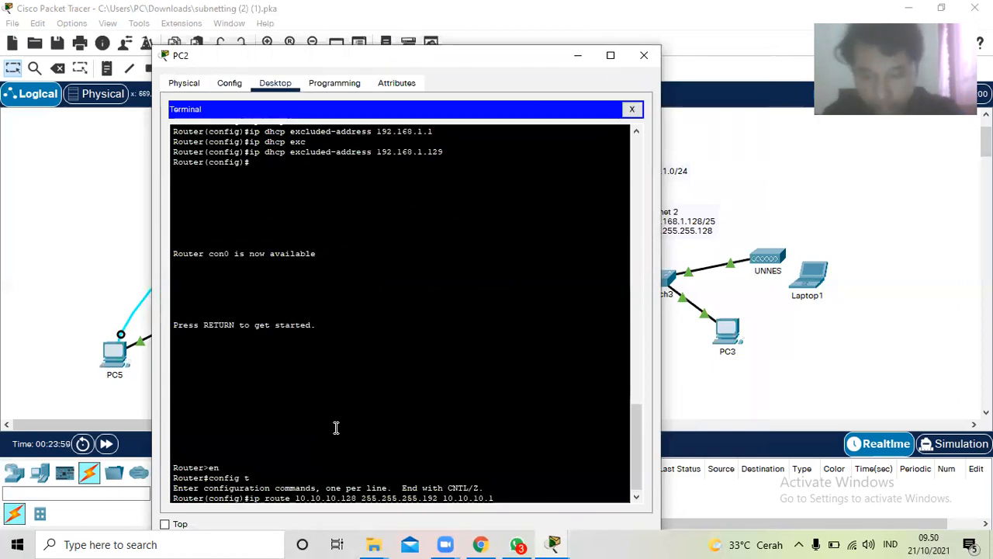
pyautogui.press('Return')
# Add a static route on PC2's router to network 10.10.10.192 with mask 255.255.255.192 via next hop 10.10.10.1
pyautogui.write('ip route ')
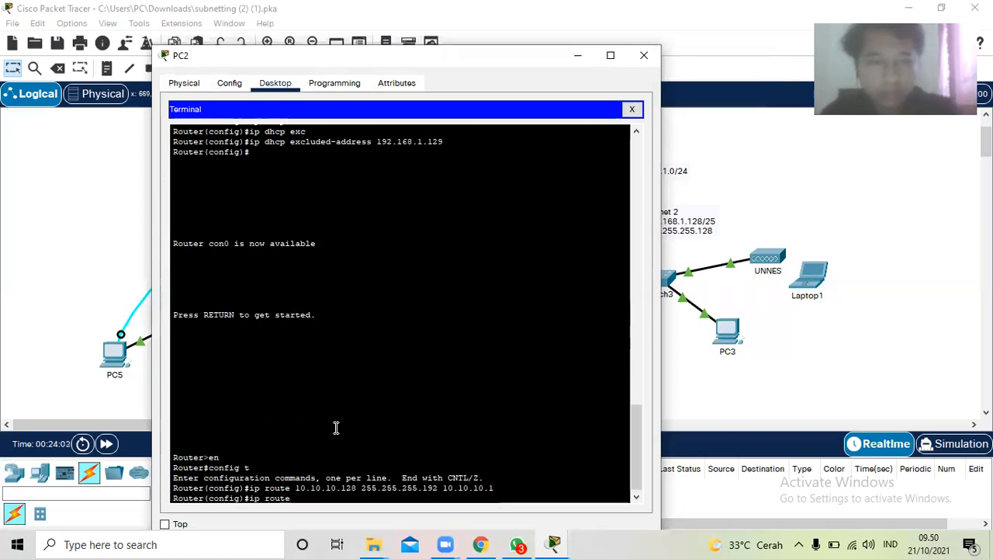
pyautogui.write('10.10.10')
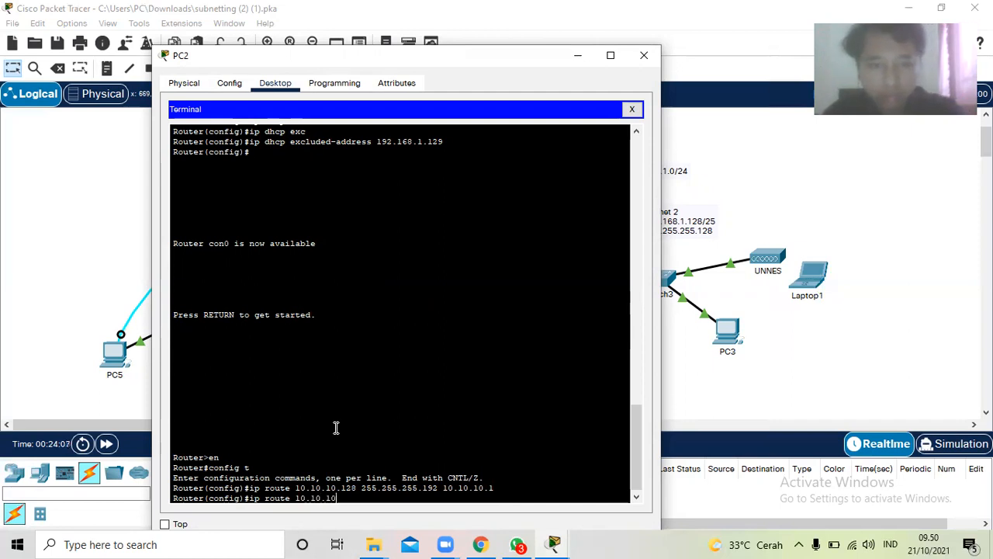
pyautogui.write('.192')
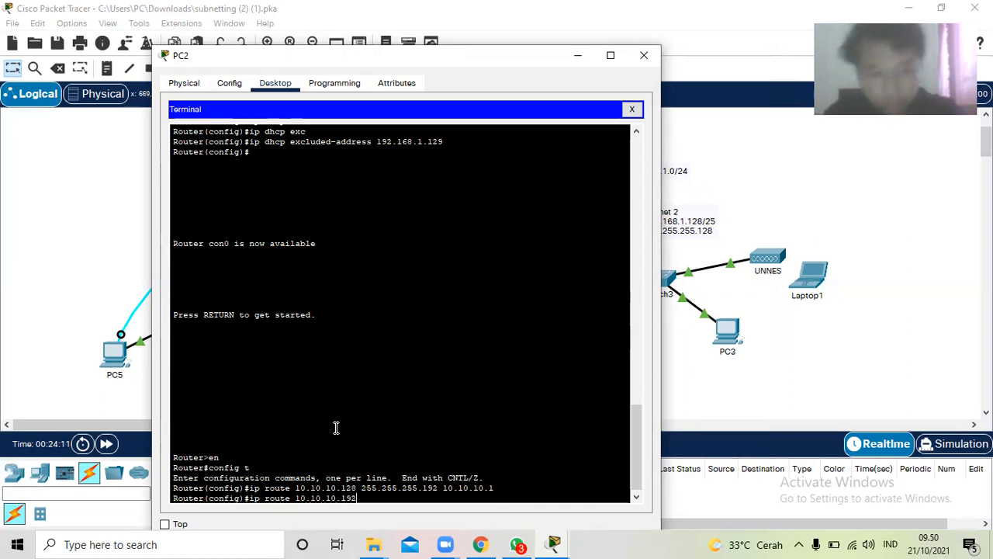
pyautogui.write(' 24')
pyautogui.press('BackSpace')
pyautogui.write('55.255.255')
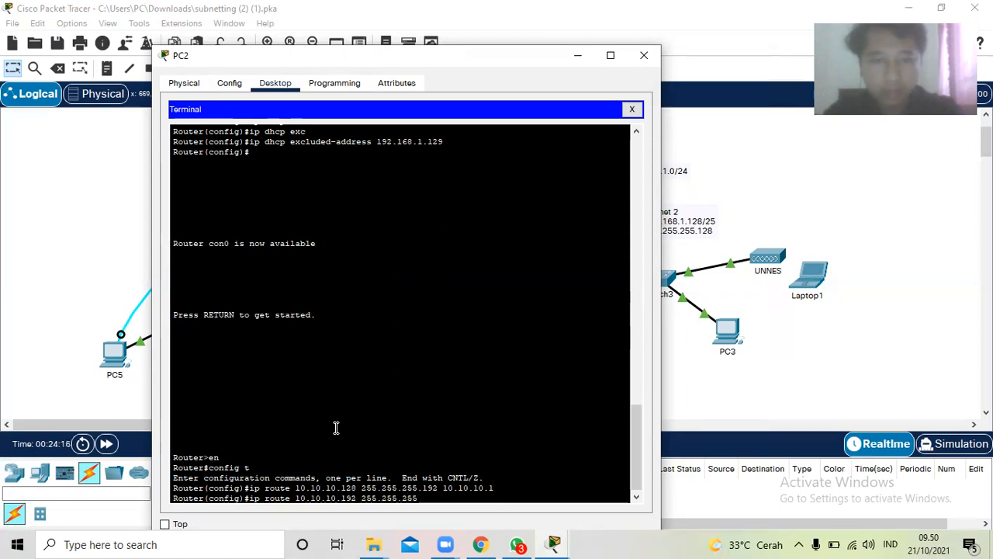
pyautogui.write('.192 10.10.10.1')
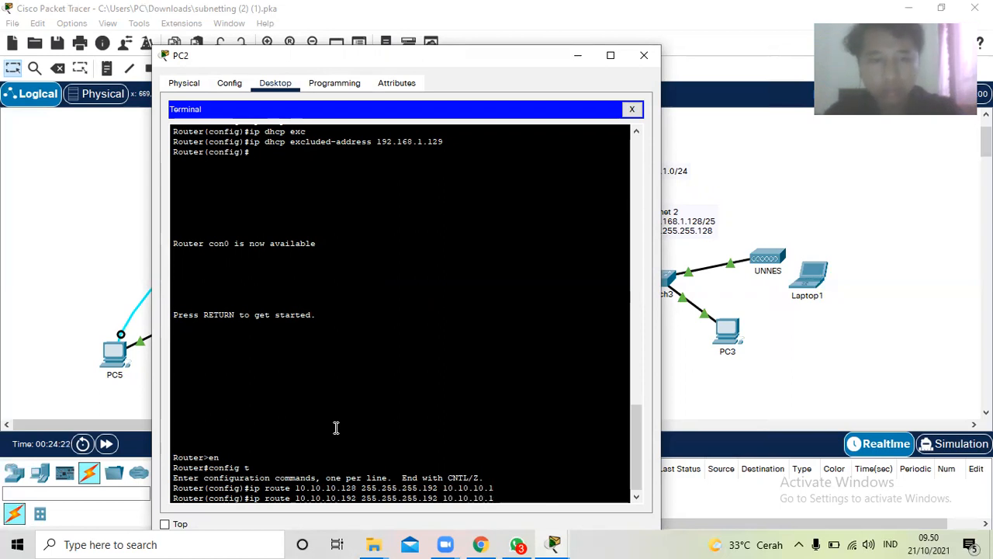
pyautogui.press('Return')
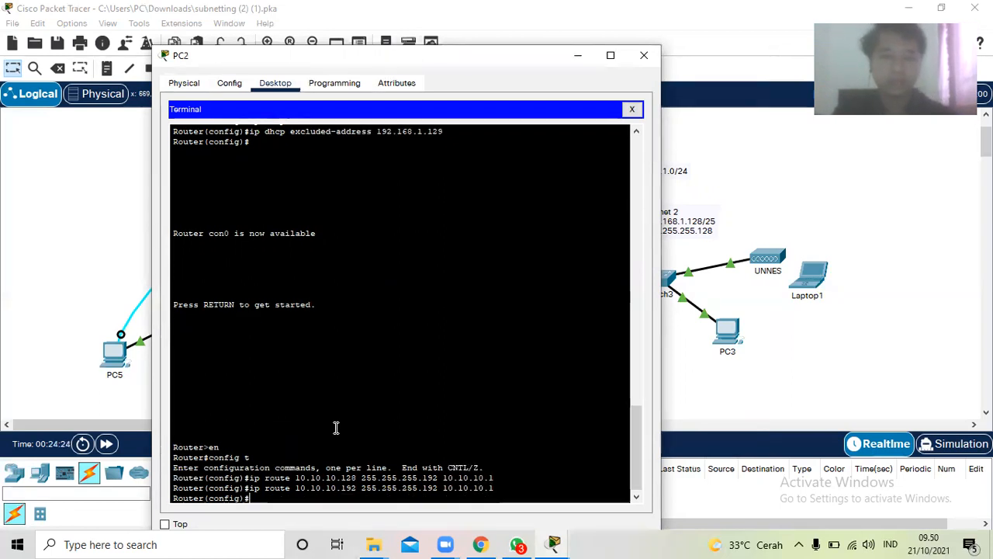
pyautogui.click(857, 344)
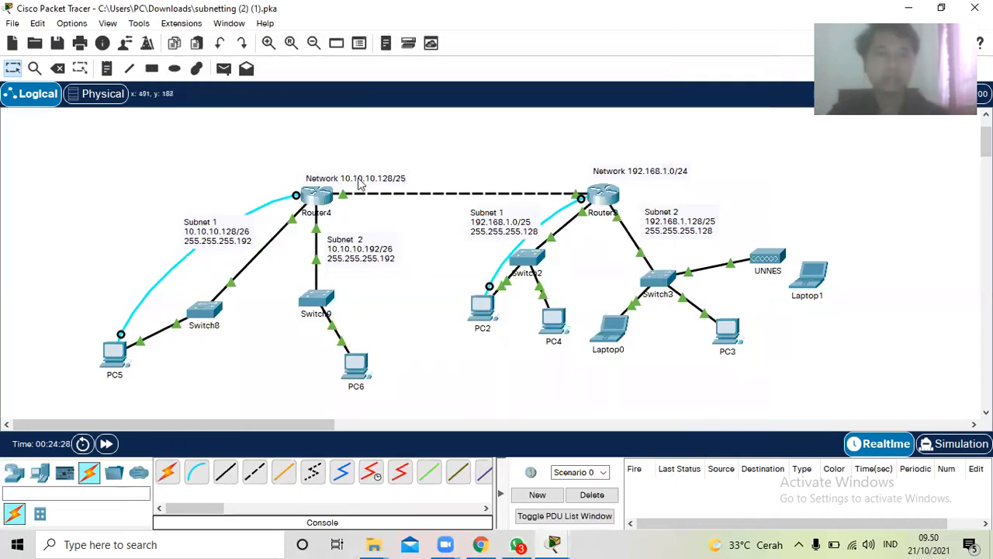
# Replace PC5's router terminal session with its command prompt and begin a ping command
pyautogui.moveTo(369, 201)
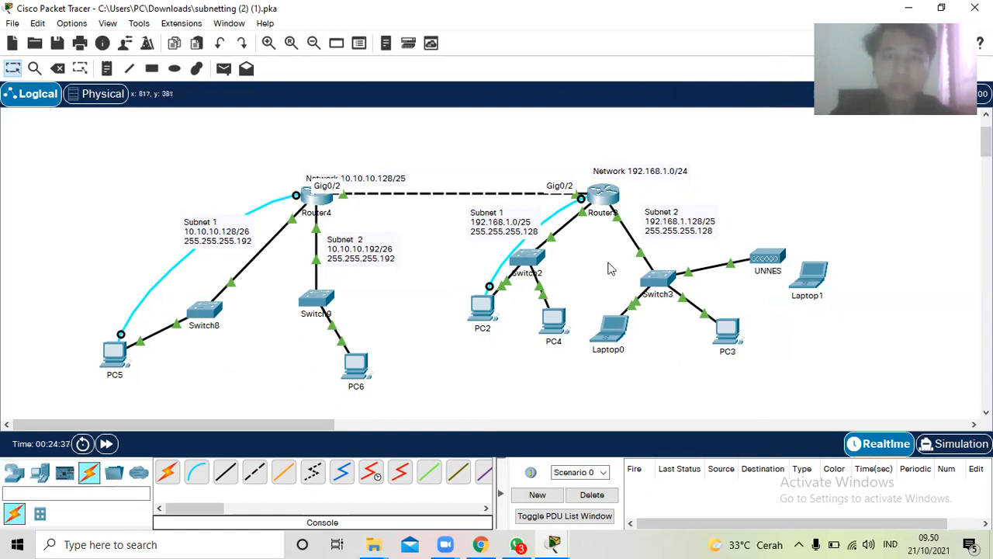
pyautogui.click(115, 353)
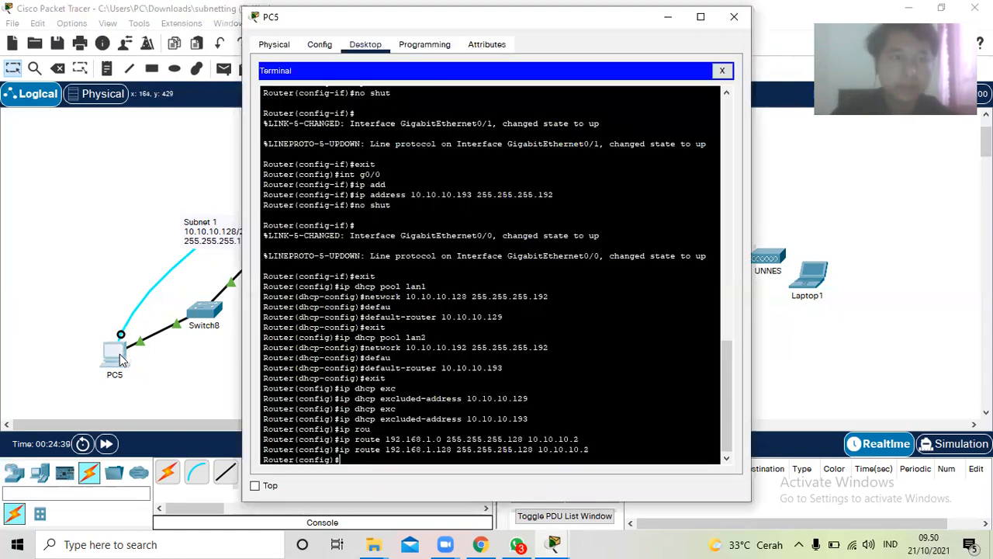
pyautogui.click(722, 71)
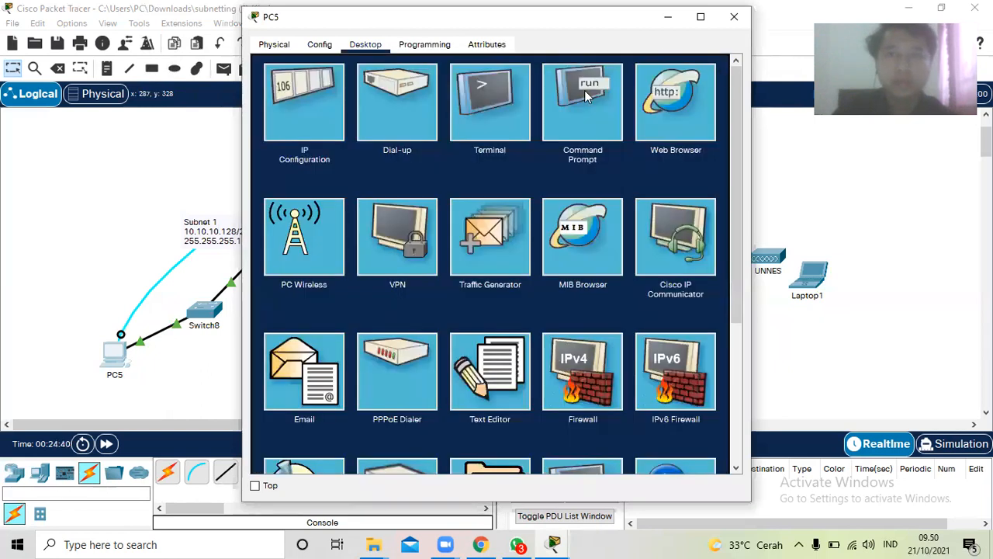
pyautogui.click(598, 106)
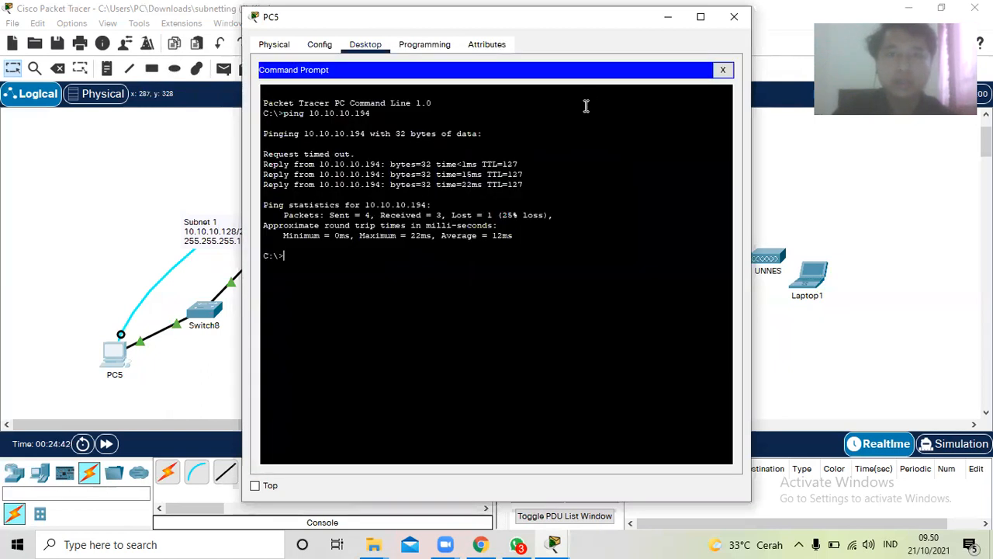
pyautogui.write('ping')
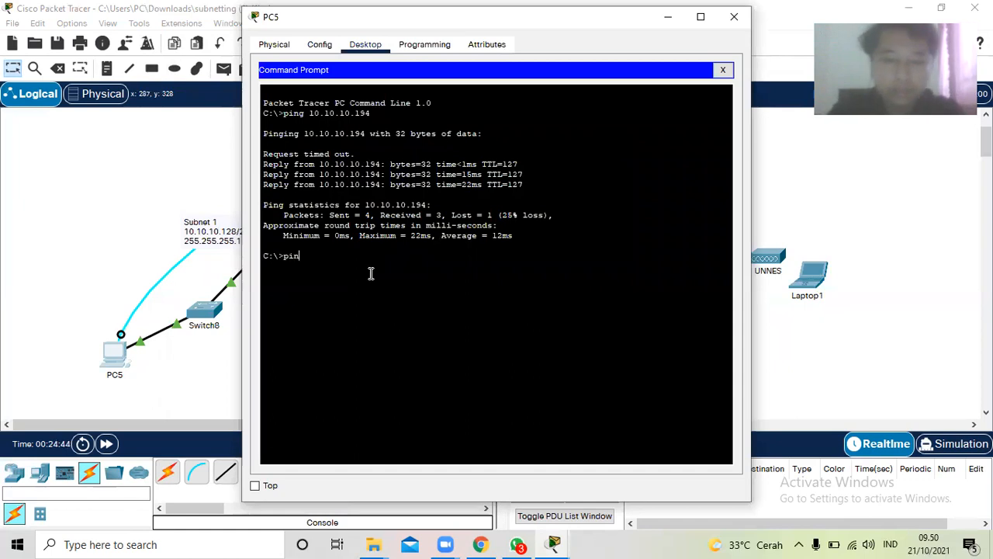
# Look up PC3's IPv4 address and ping 192.168.1.131 from PC5's command prompt
pyautogui.click(767, 330)
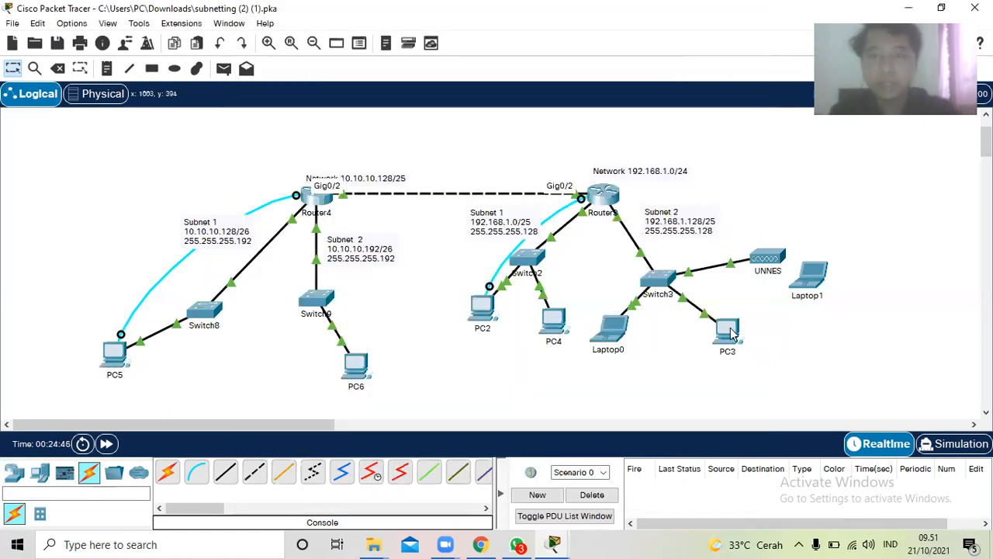
pyautogui.click(730, 330)
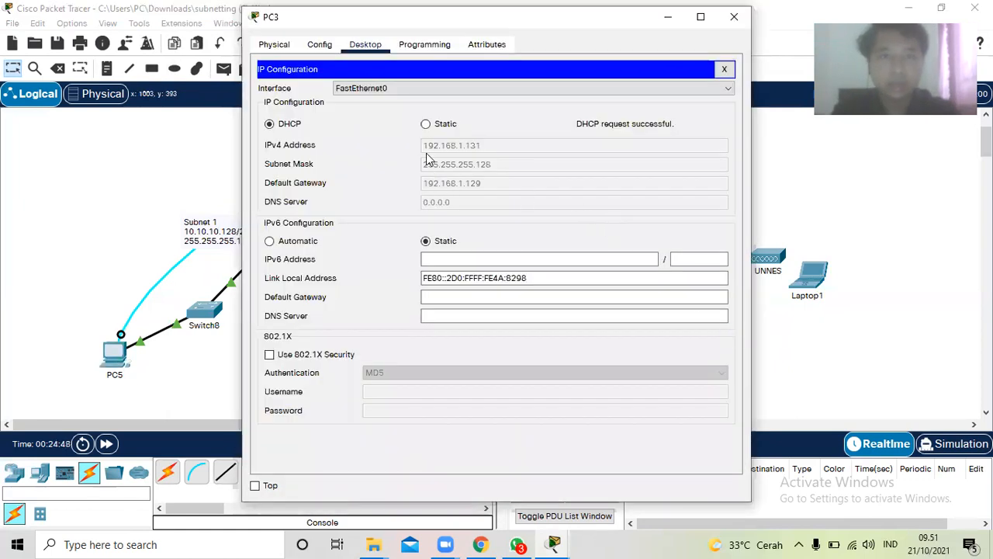
pyautogui.click(557, 543)
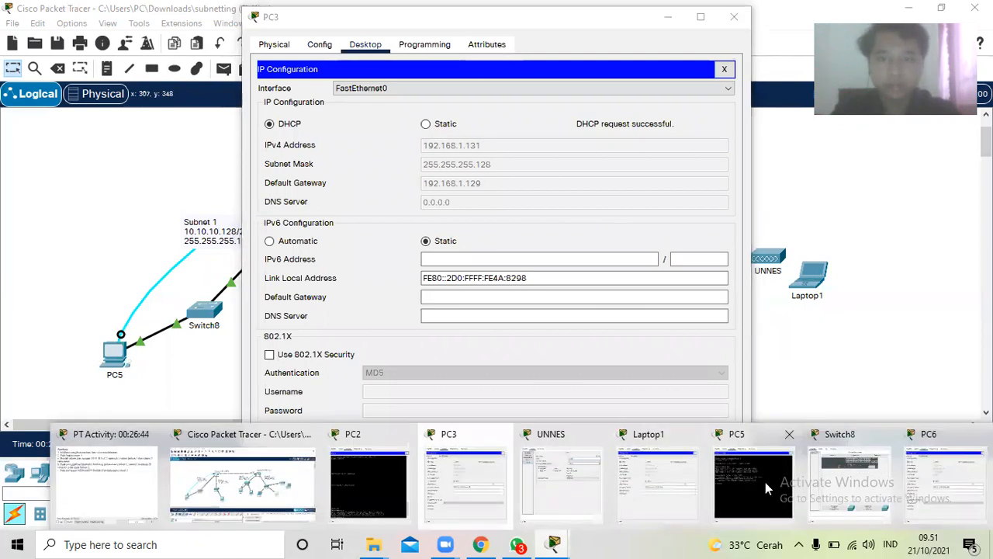
pyautogui.click(768, 485)
pyautogui.write('19')
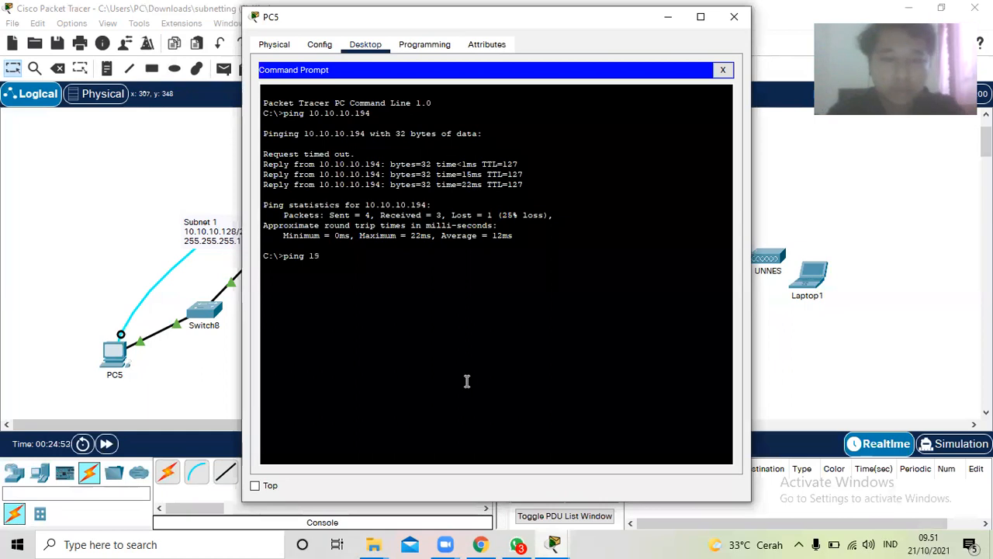
pyautogui.write('2.168.1.')
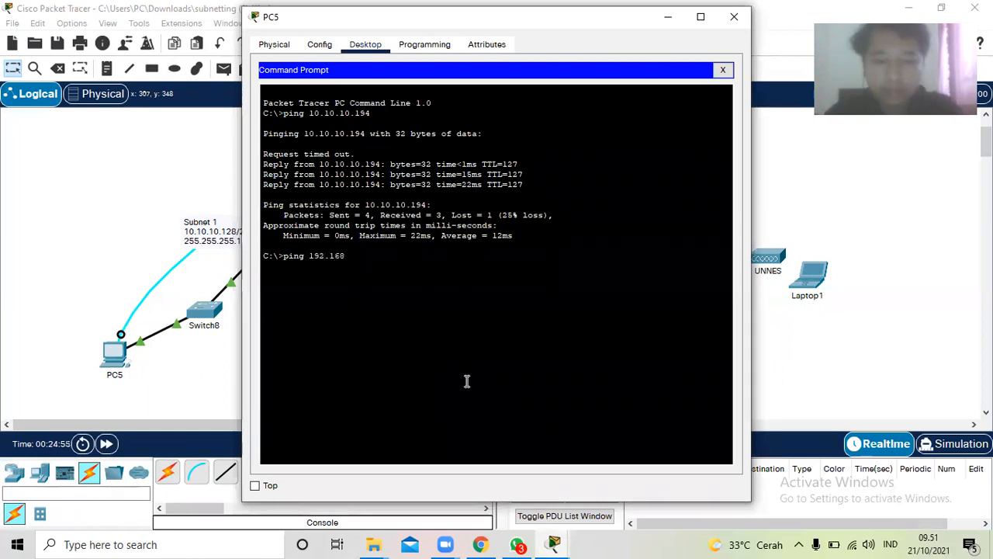
pyautogui.write('131')
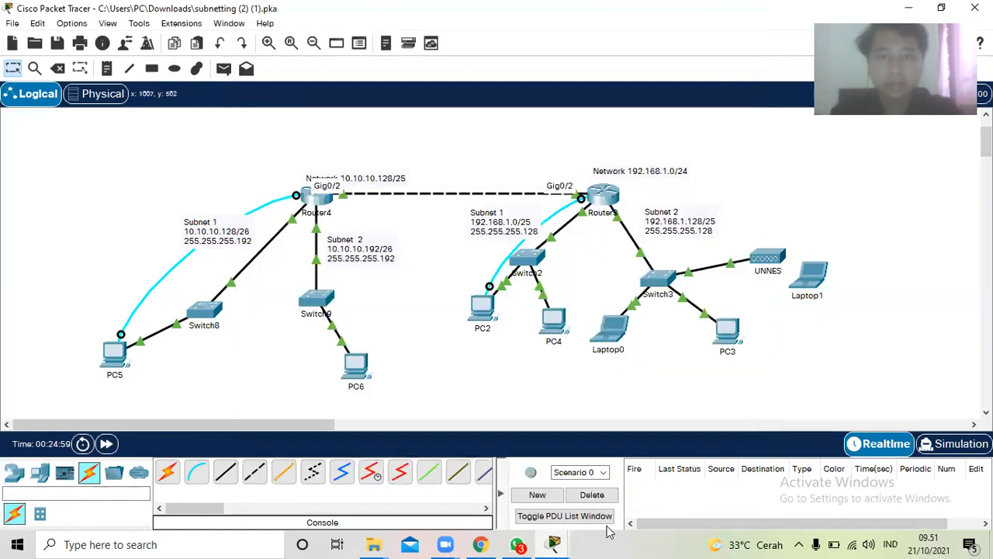
pyautogui.moveTo(555, 544)
pyautogui.click(733, 485)
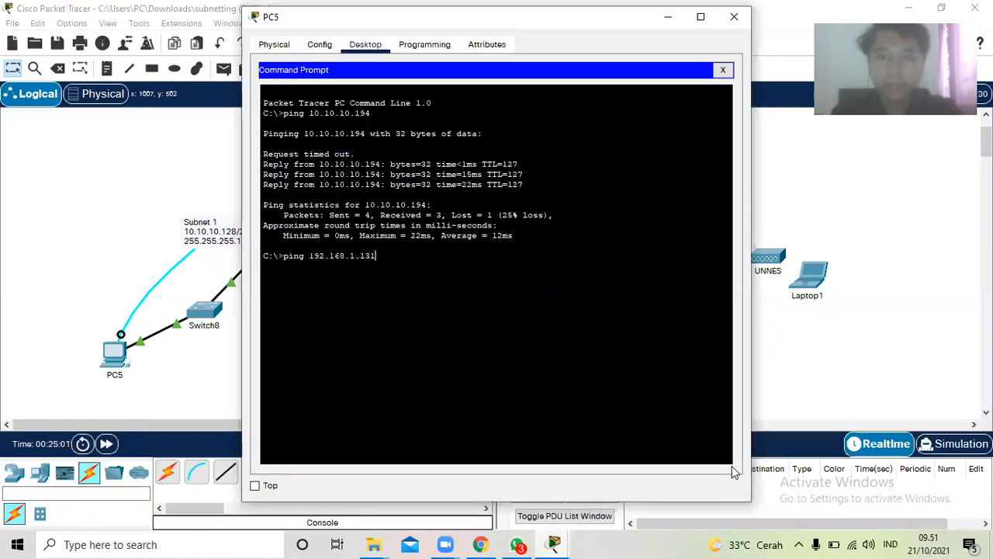
pyautogui.press('Return')
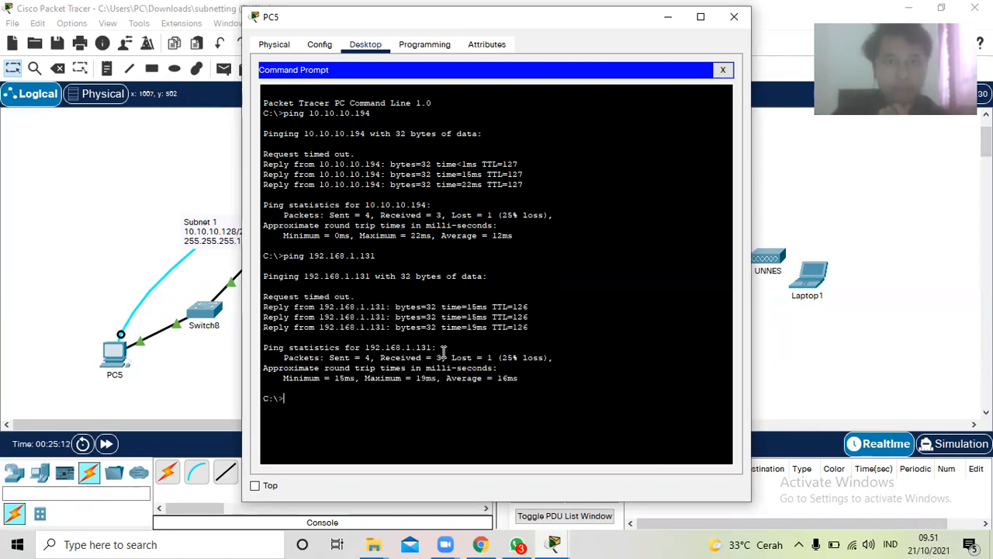
# Replace PC2's router terminal session with its command prompt and begin a ping command after the earlier output
pyautogui.click(52, 241)
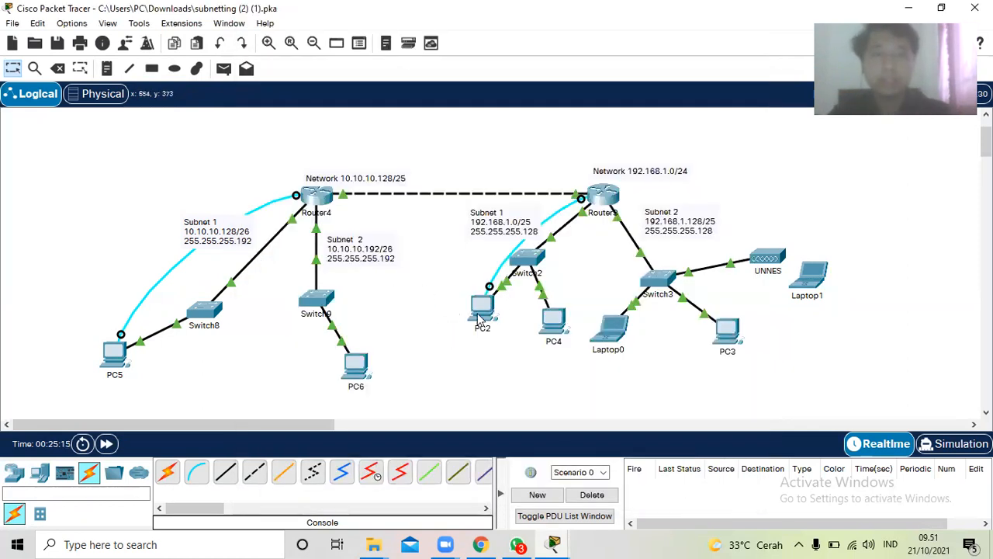
pyautogui.click(475, 309)
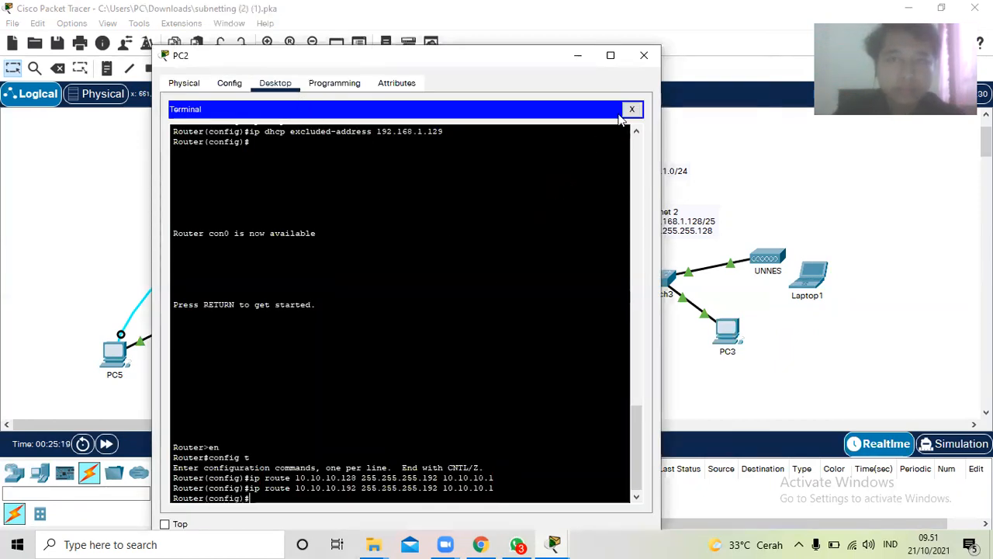
pyautogui.click(631, 109)
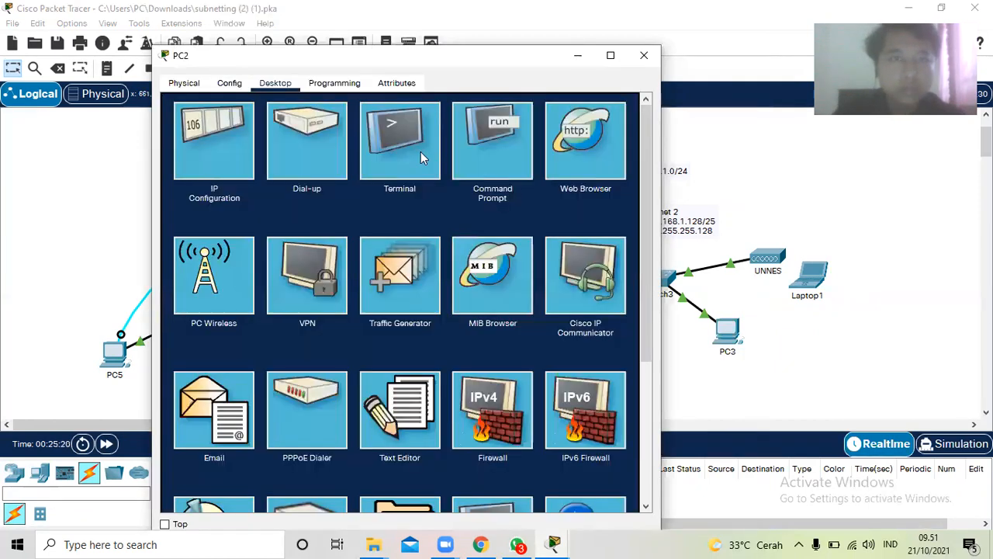
pyautogui.click(467, 161)
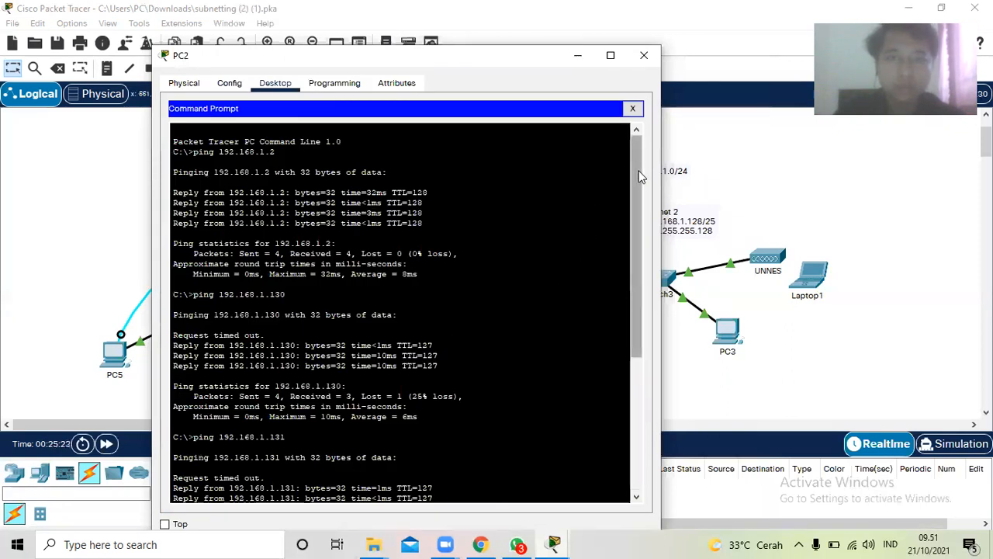
pyautogui.moveTo(640, 177); pyautogui.dragTo(618, 399)
pyautogui.write('ping')
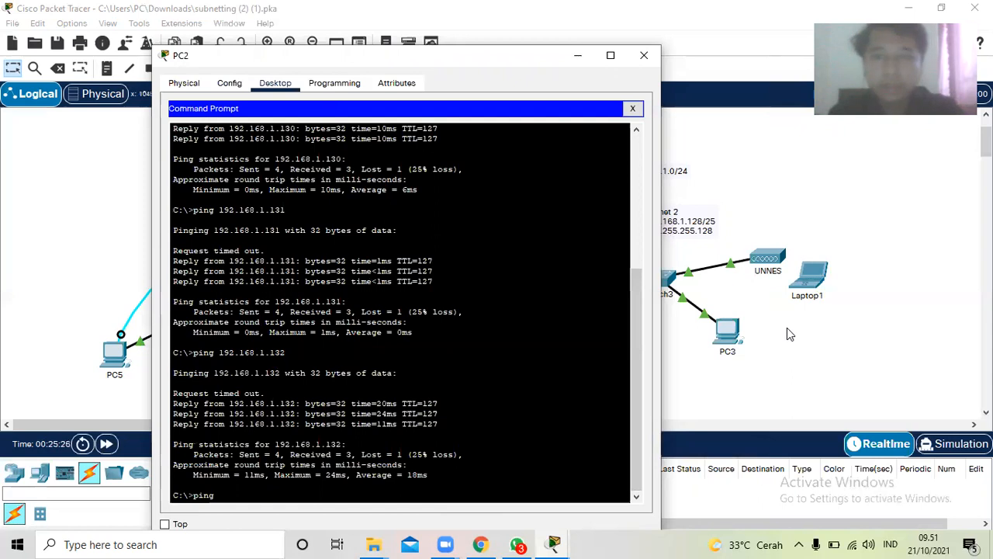
# Look up PC6's IPv4 address and enter 10.10.10.194 as the ping target at PC2's command prompt
pyautogui.click(787, 329)
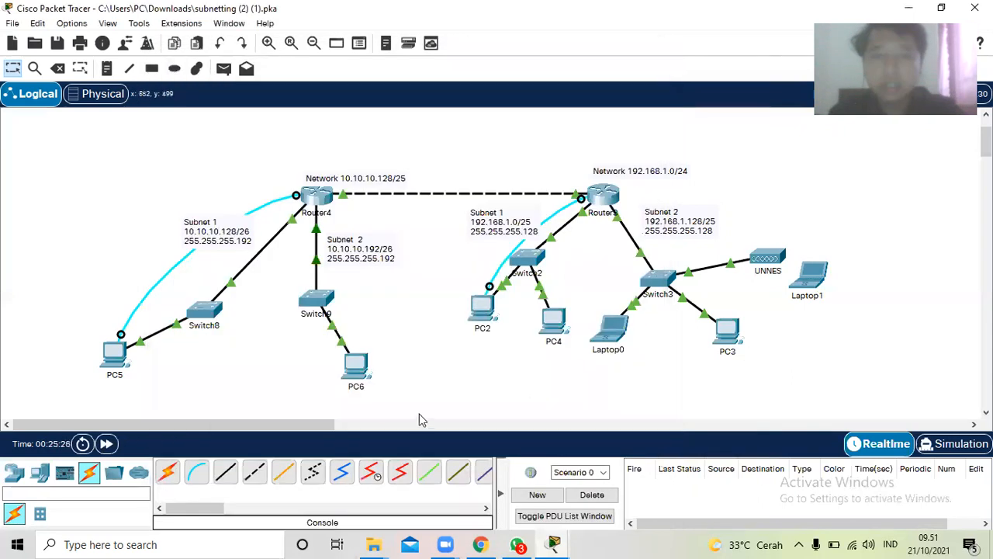
pyautogui.click(359, 369)
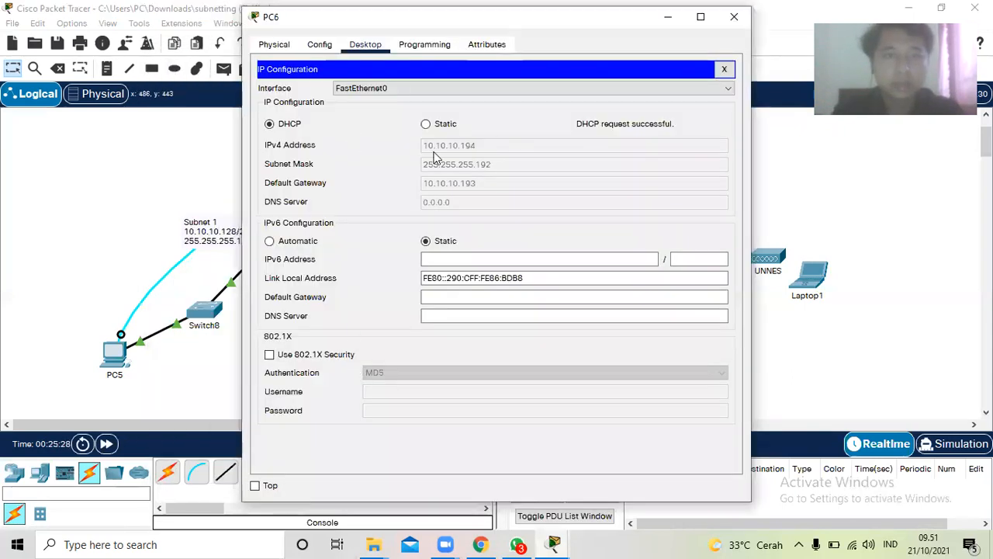
pyautogui.click(794, 183)
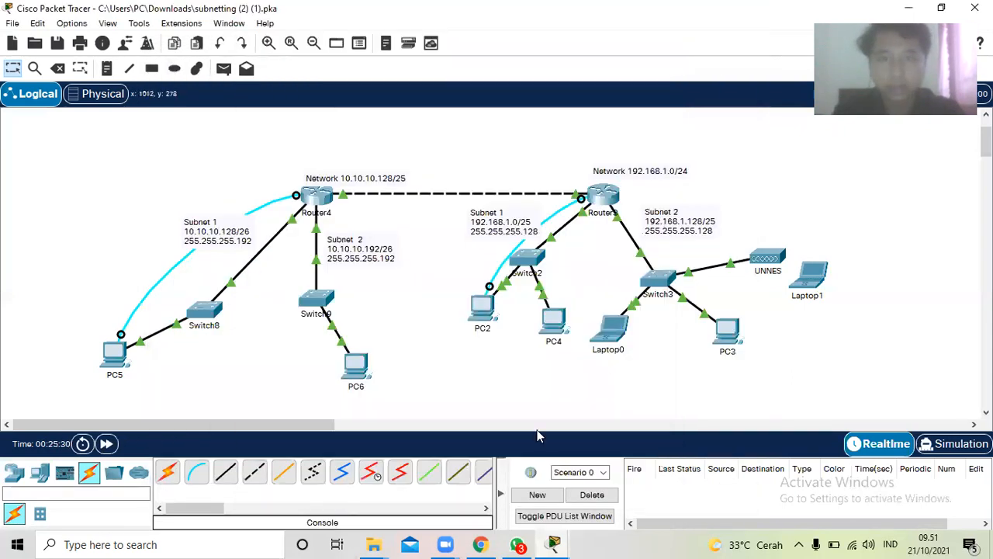
pyautogui.click(554, 544)
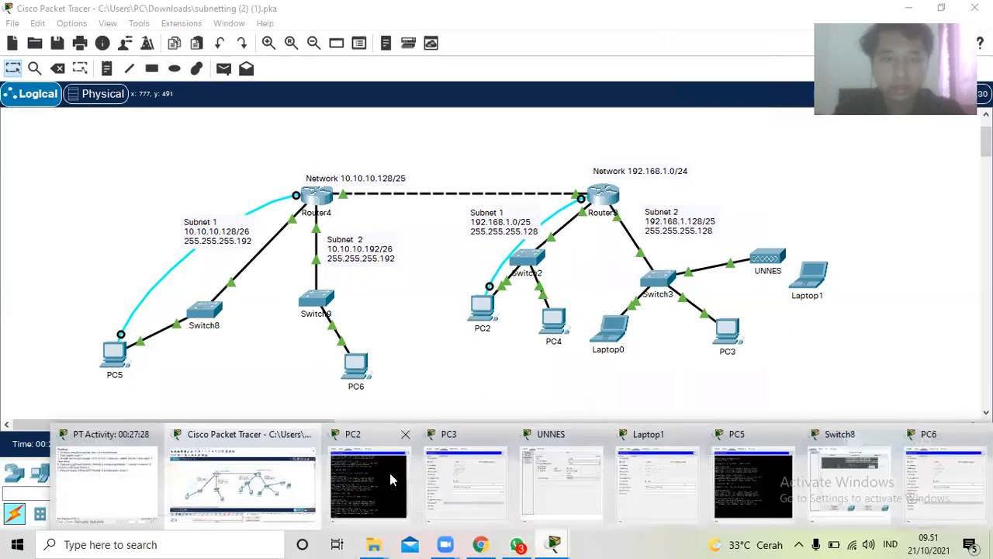
pyautogui.click(341, 481)
pyautogui.write('ping 10.')
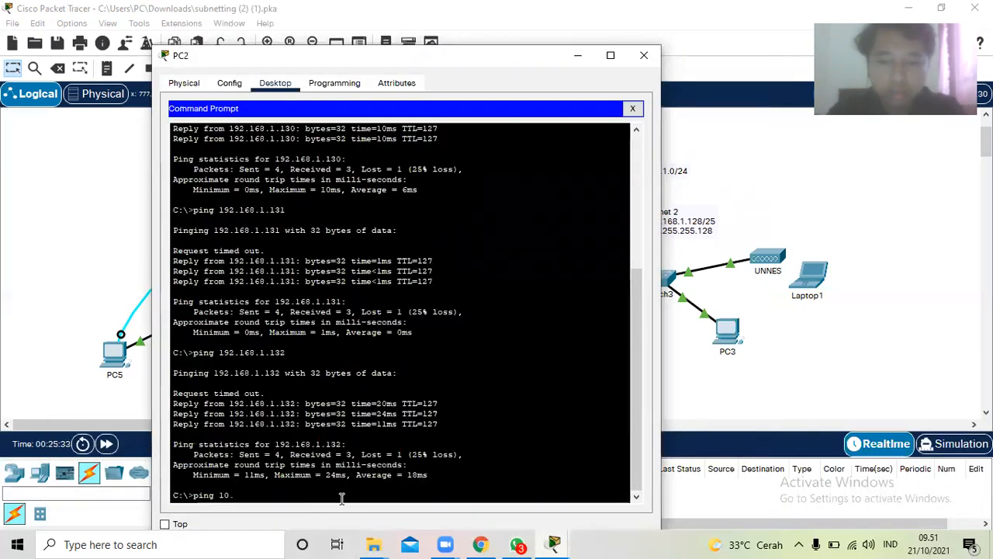
pyautogui.write('10.10.1')
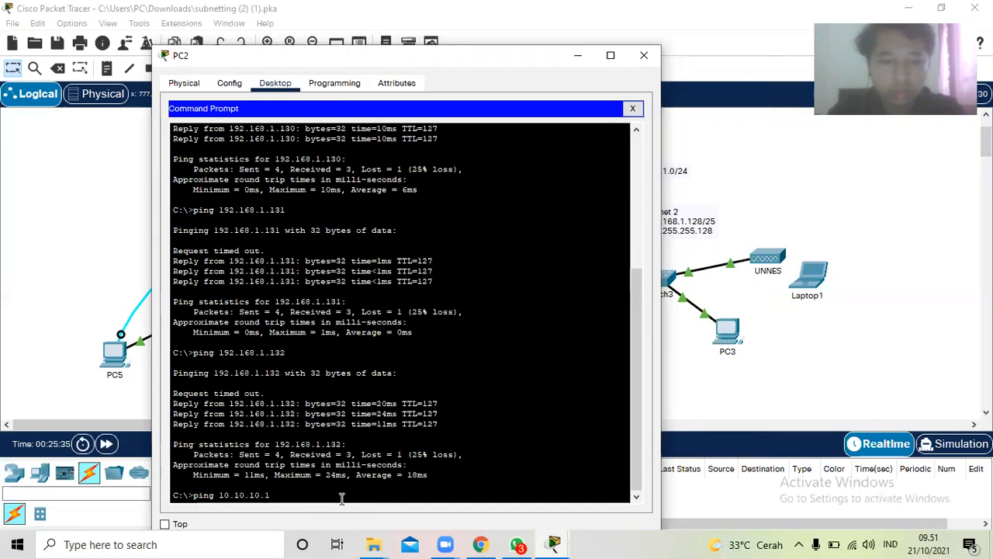
pyautogui.write('94')
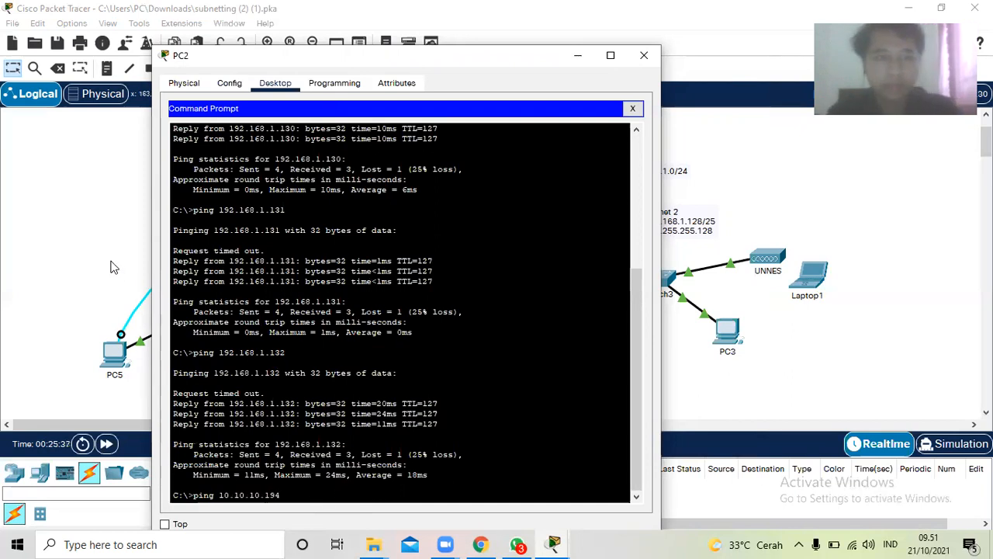
# Recheck PC6's IPv4 address and run the ping to 10.10.10.194 from PC2's command prompt
pyautogui.click(111, 263)
pyautogui.click(356, 367)
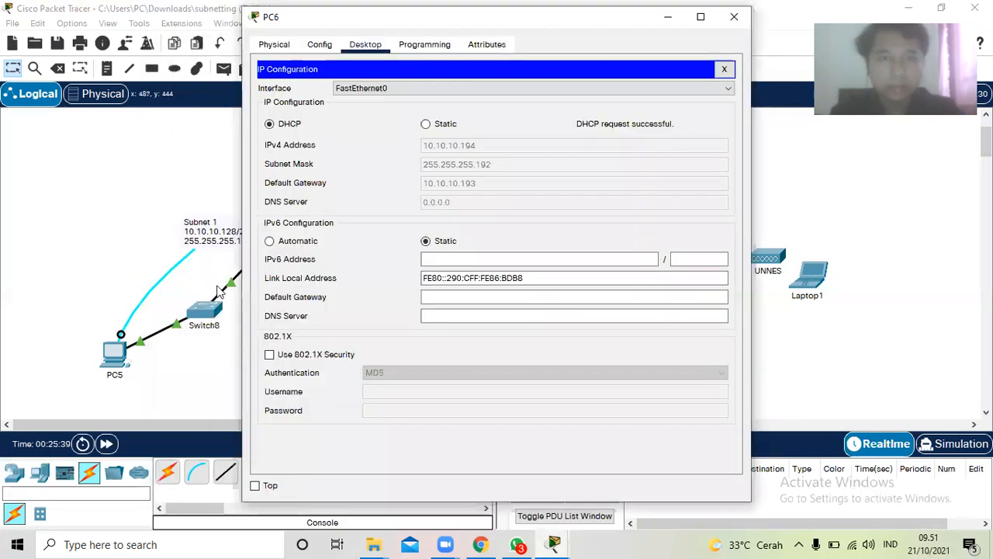
pyautogui.click(128, 223)
pyautogui.click(555, 544)
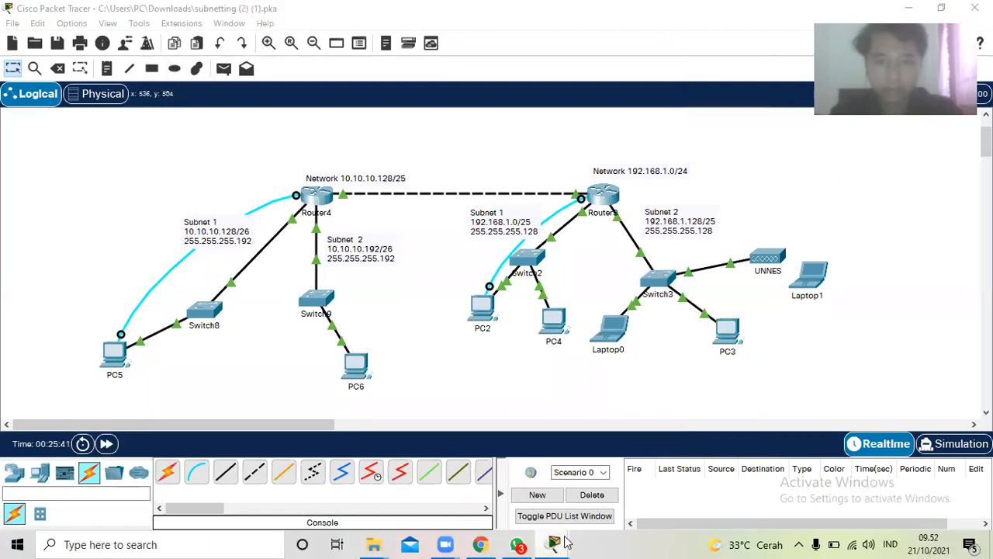
pyautogui.click(346, 475)
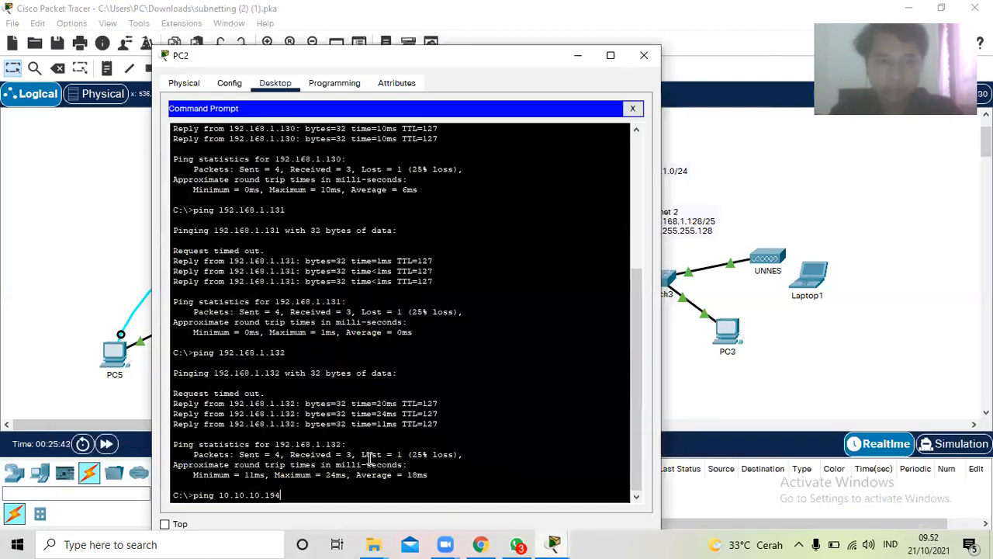
pyautogui.press('Return')
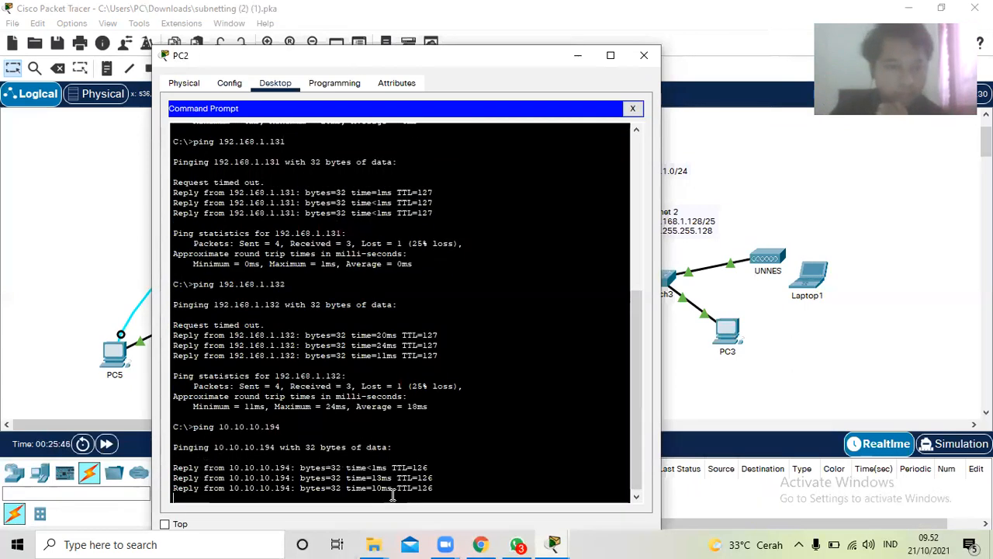
pyautogui.click(844, 335)
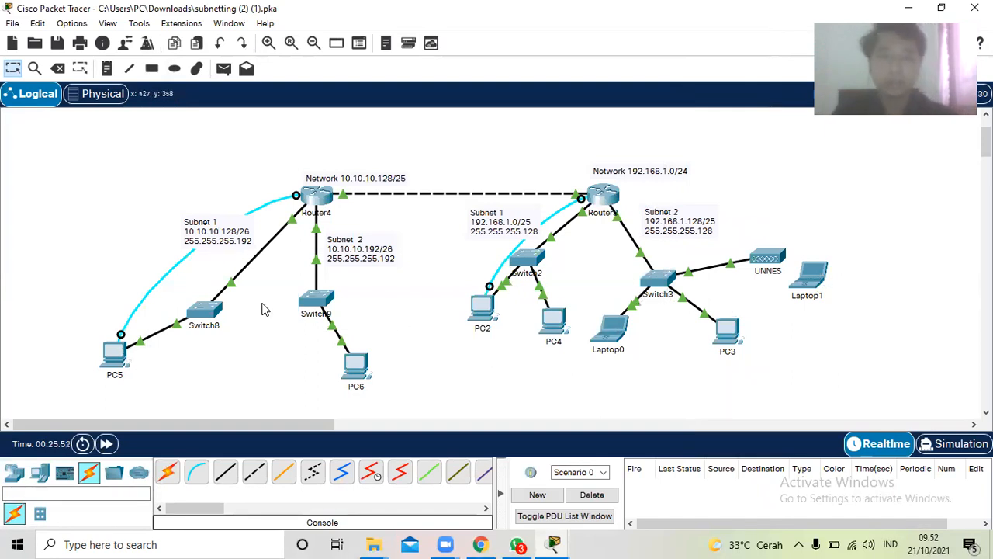
# Look up Laptop1's IPv4 address and ping 192.168.1.132 from PC5's command prompt
pyautogui.click(115, 359)
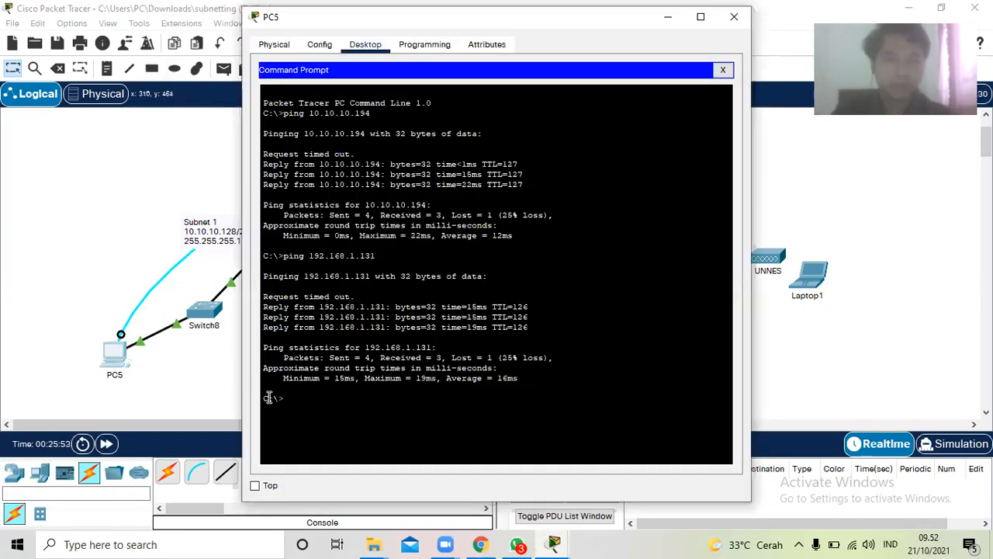
pyautogui.click(822, 303)
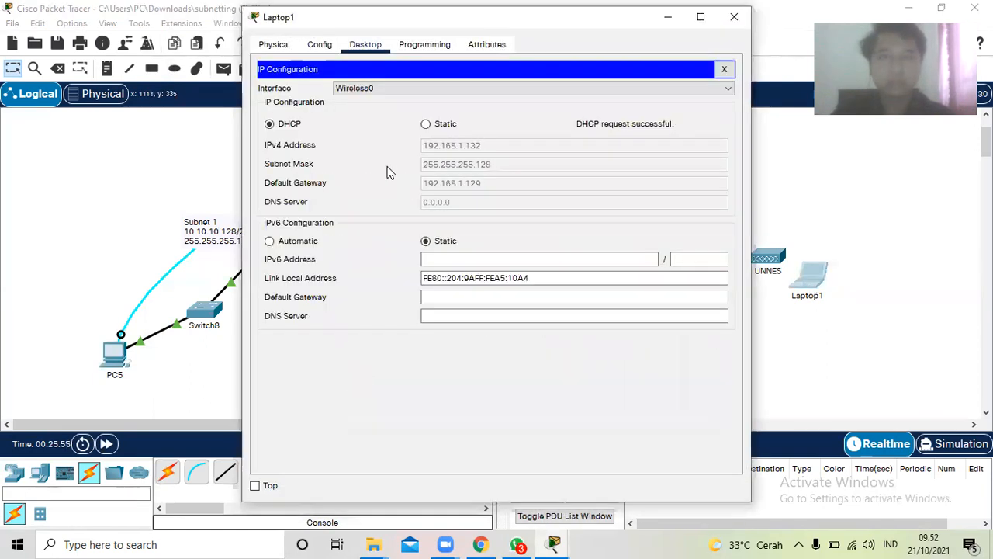
pyautogui.click(87, 318)
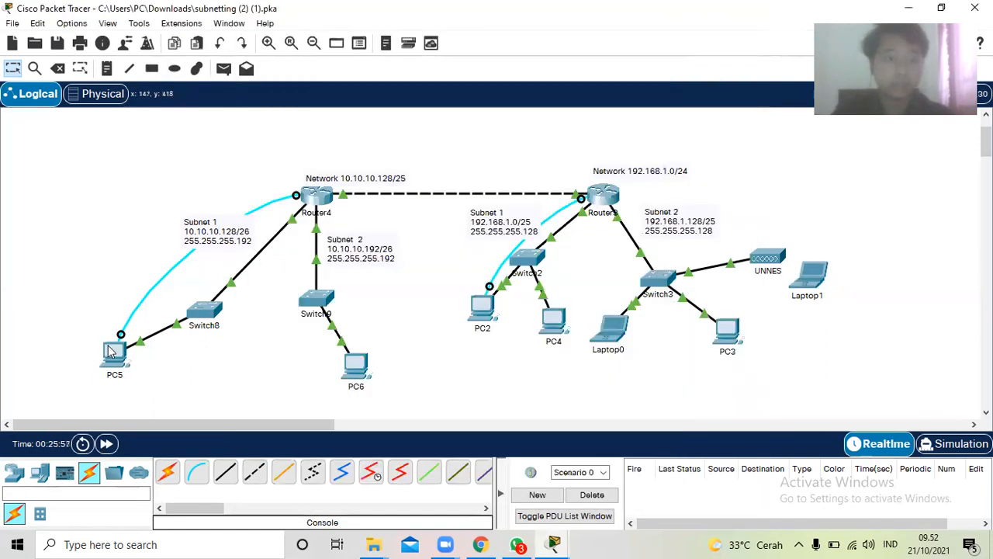
pyautogui.click(112, 353)
pyautogui.write('ping')
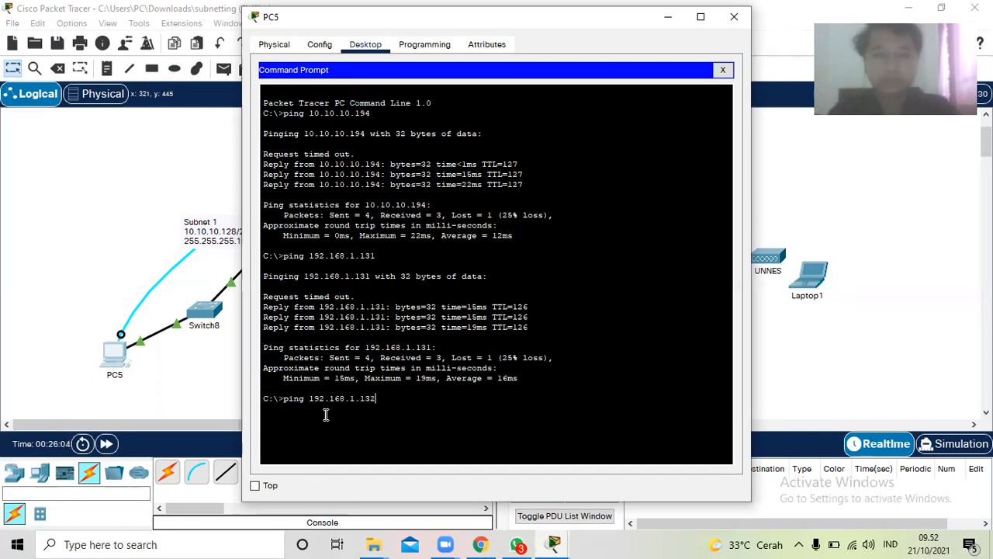
pyautogui.write('192.168.1.132')
pyautogui.press('Return')
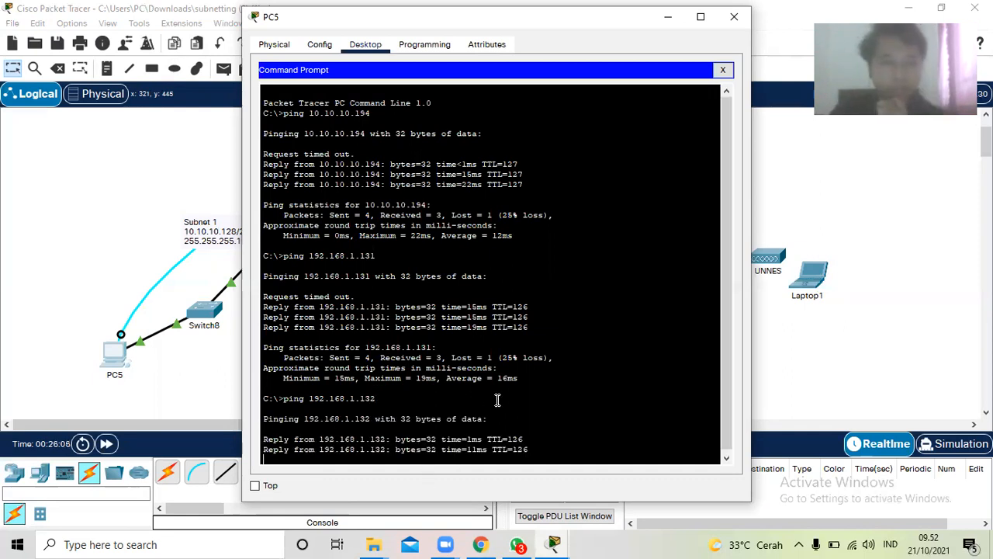
pyautogui.click(62, 247)
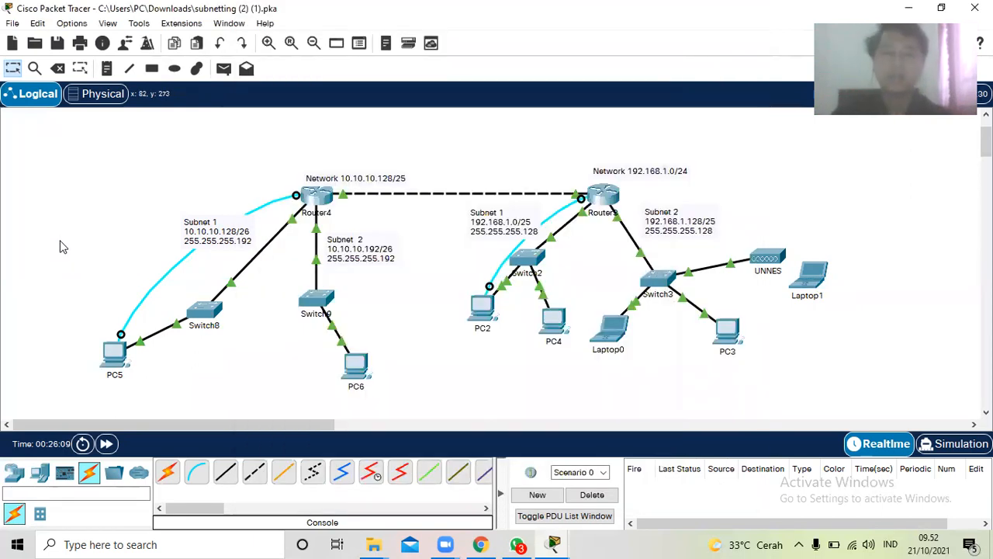